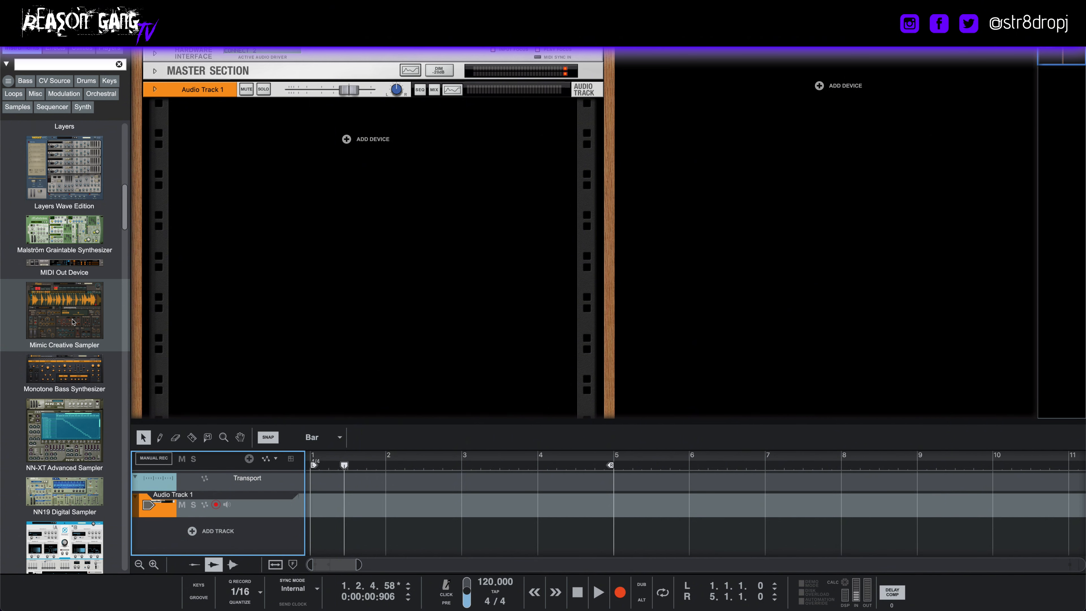
- Add a Mimic Creative Sampler to the rack and combine it into a Combinator
{"action": "left_click_drag", "start_coordinate": [52, 309], "coordinate": [359, 291]}
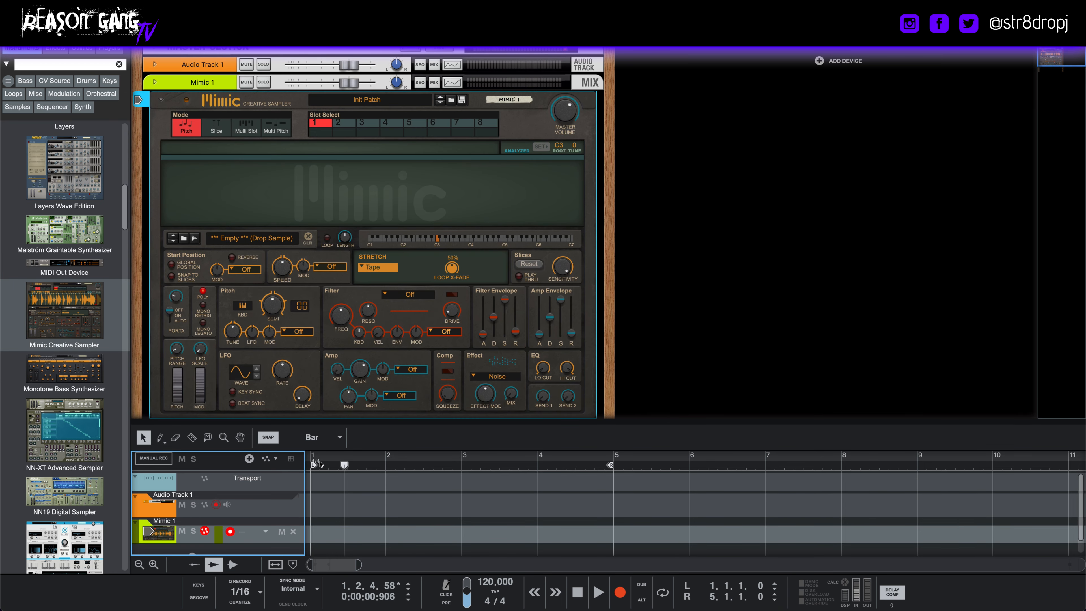
{"action": "left_click", "coordinate": [354, 429]}
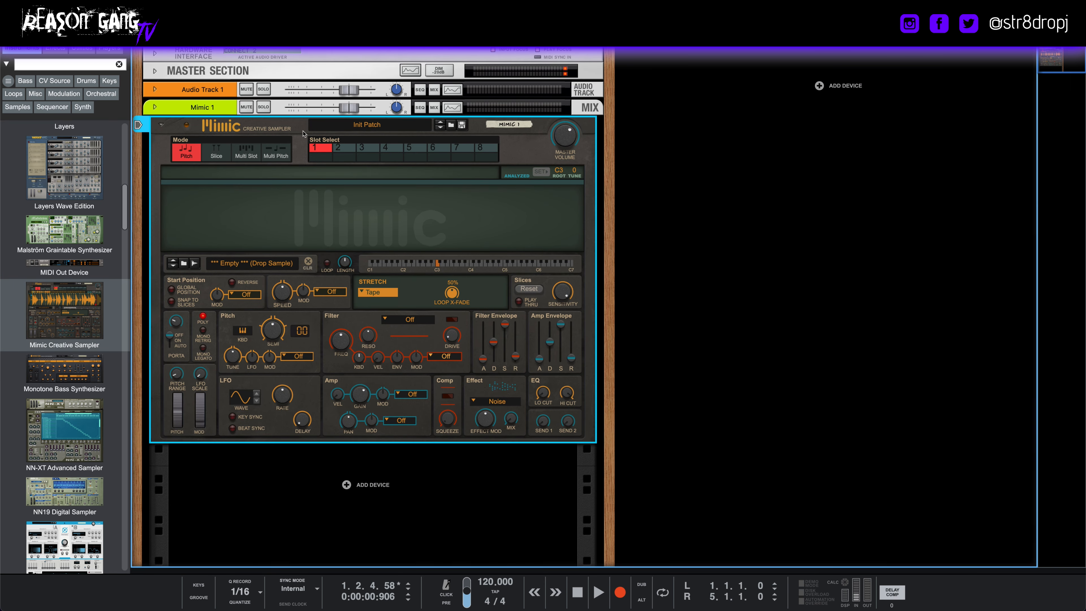
{"action": "right_click", "coordinate": [286, 129]}
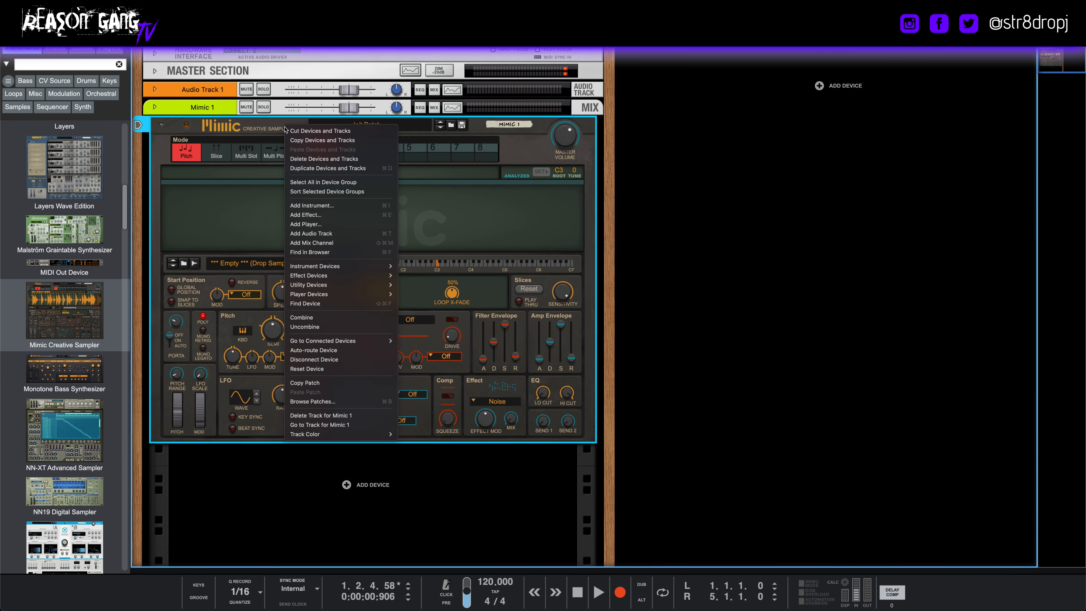
{"action": "left_click", "coordinate": [317, 324]}
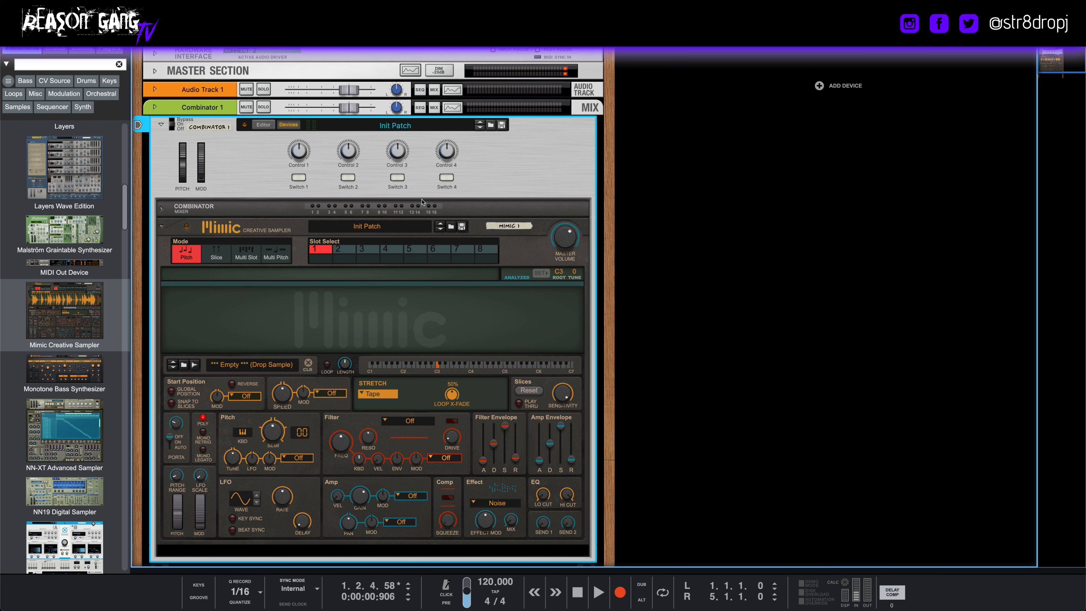
- Show both the Combinator's Editor section and its contained devices
{"action": "left_click", "coordinate": [264, 124]}
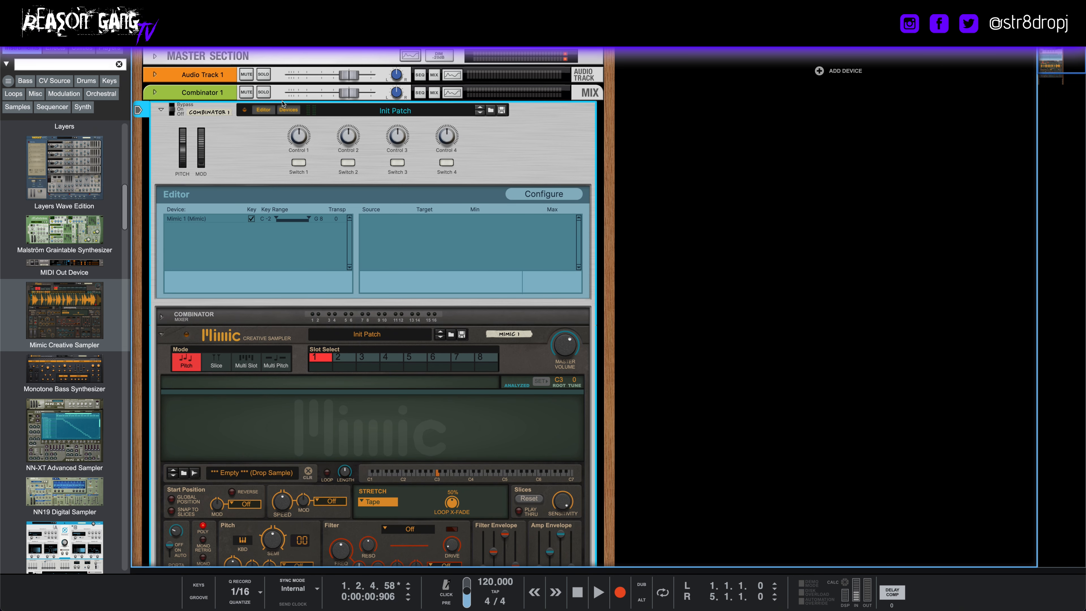
{"action": "left_click", "coordinate": [263, 110]}
{"action": "left_click", "coordinate": [288, 110]}
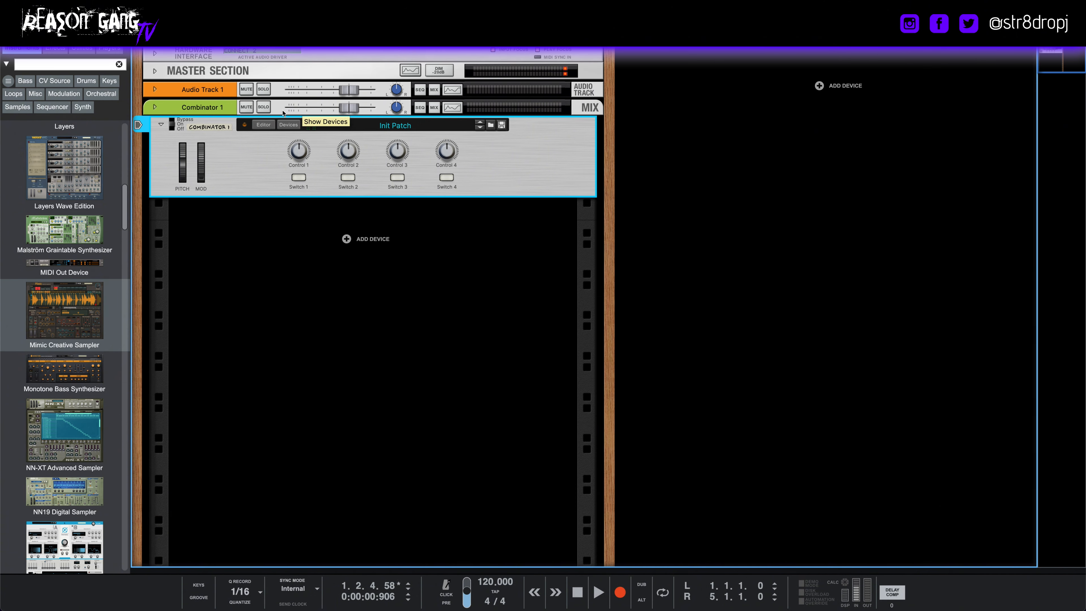
{"action": "left_click", "coordinate": [263, 124]}
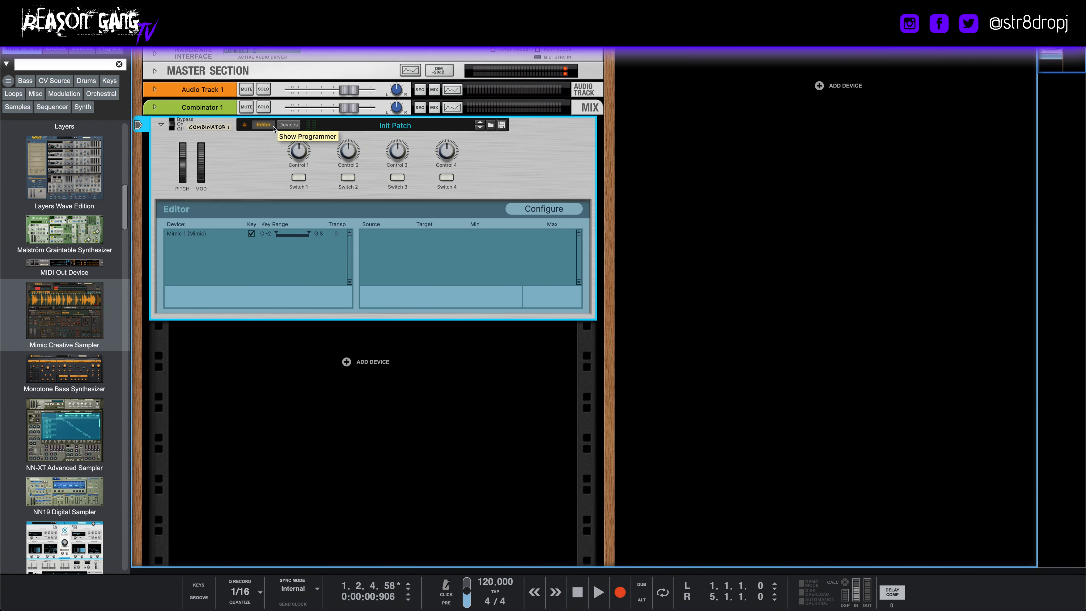
{"action": "left_click", "coordinate": [289, 124]}
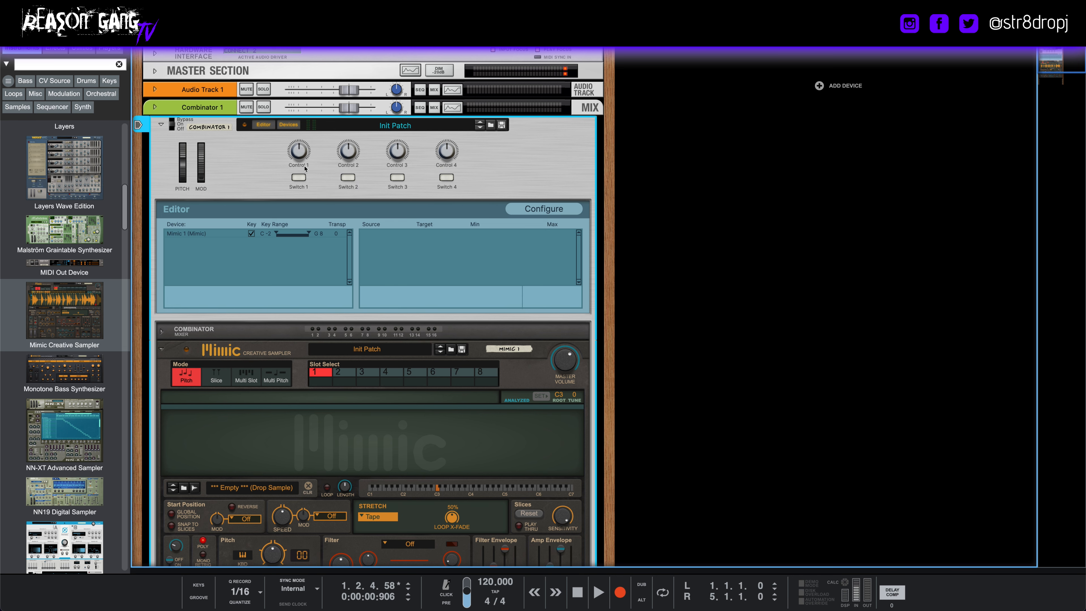
- Enter the Combinator's Configure mode and set the panel size to Big (4 units)
{"action": "scroll", "coordinate": [300, 518], "scroll_direction": "down", "scroll_amount": 1}
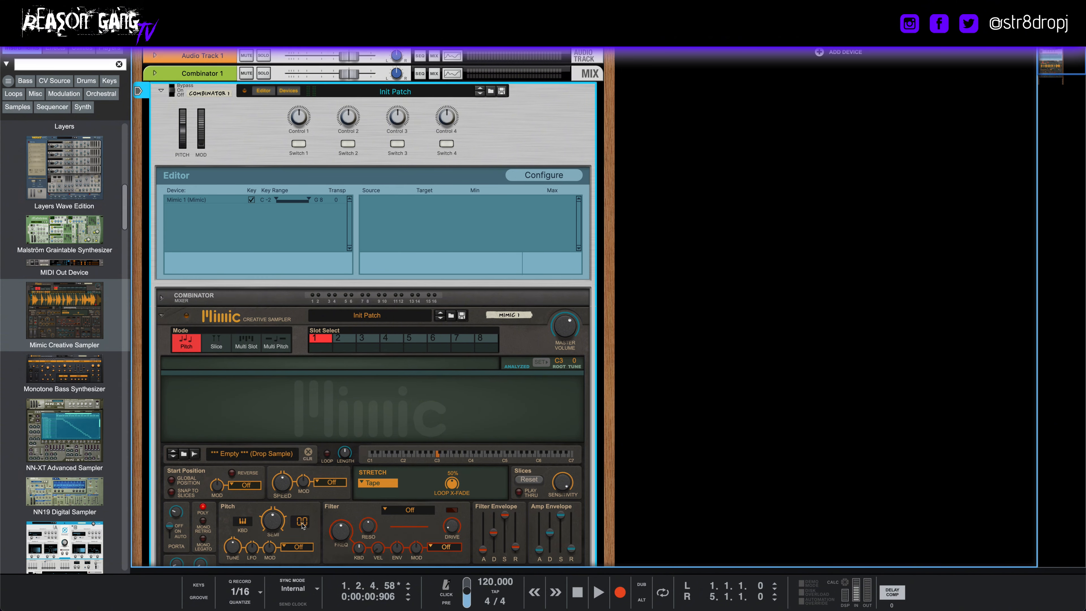
{"action": "scroll", "coordinate": [302, 525], "scroll_direction": "up", "scroll_amount": 1}
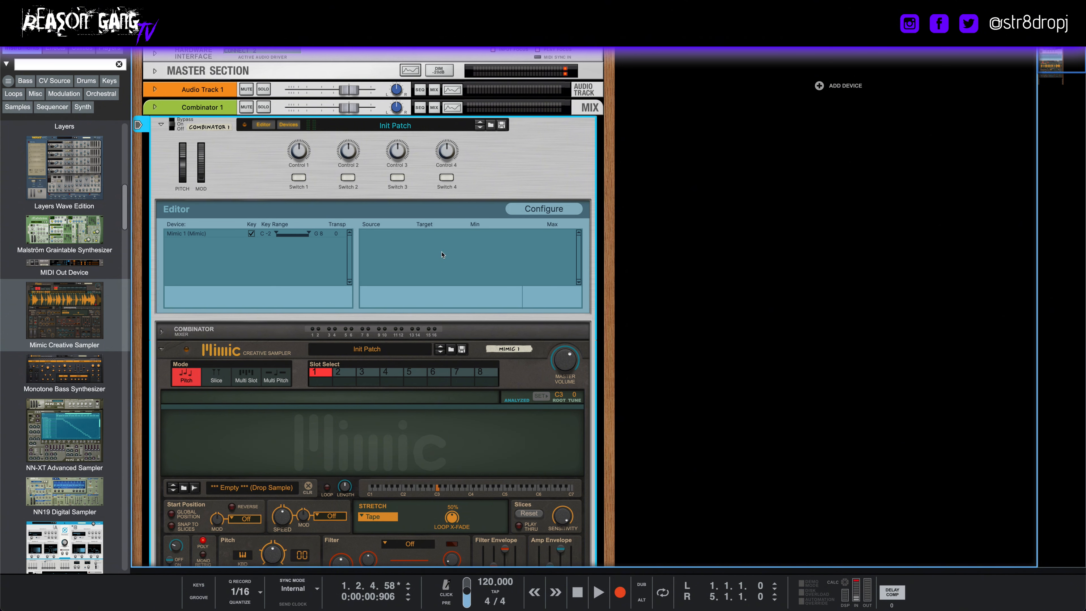
{"action": "scroll", "coordinate": [466, 333], "scroll_direction": "down", "scroll_amount": 1}
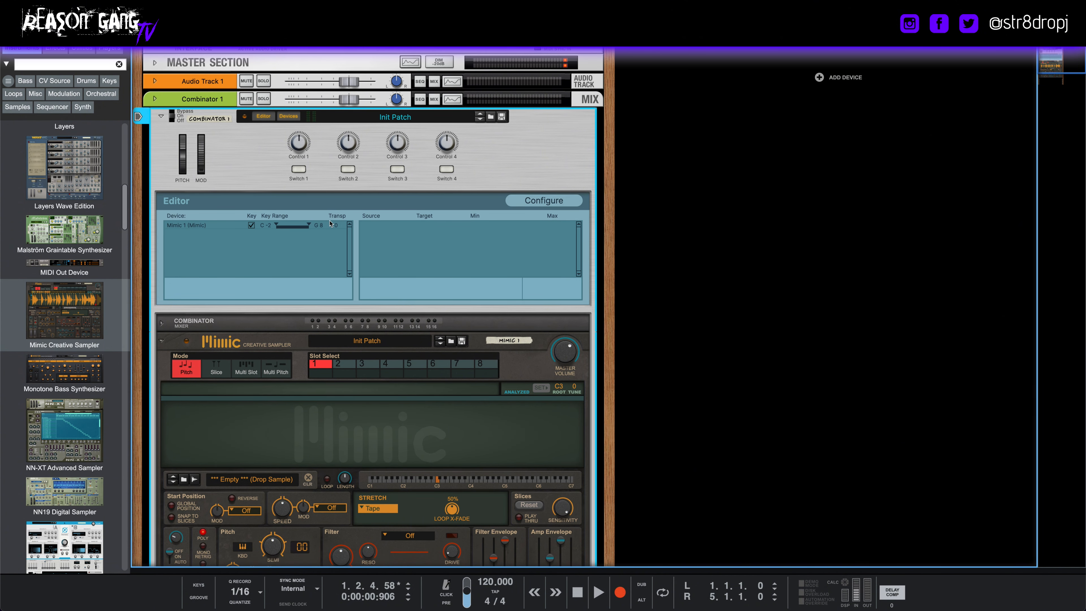
{"action": "left_click", "coordinate": [535, 198]}
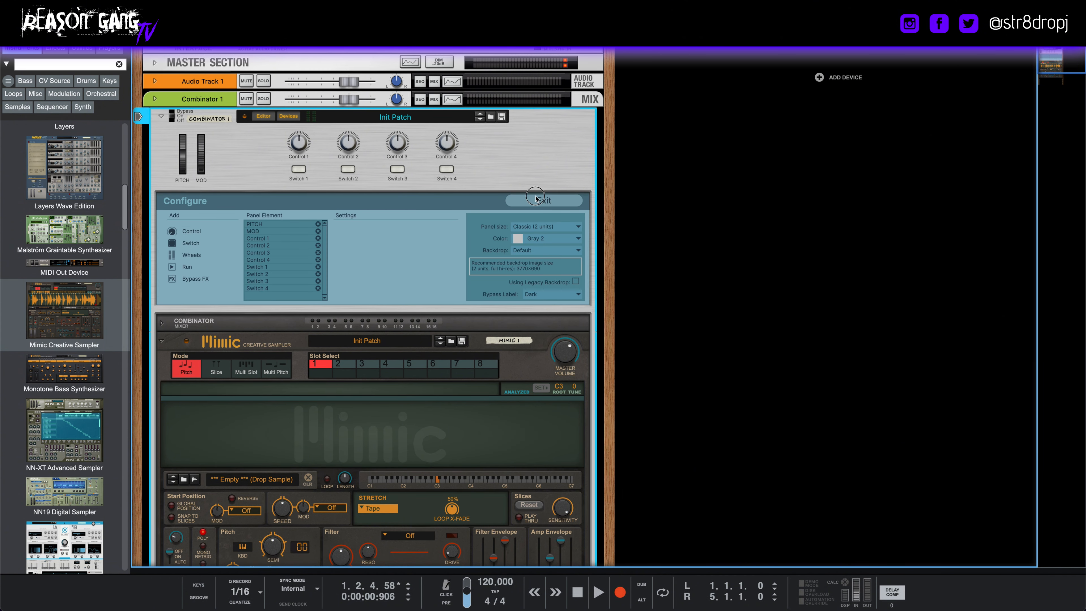
{"action": "left_click", "coordinate": [556, 227]}
{"action": "left_click", "coordinate": [562, 245]}
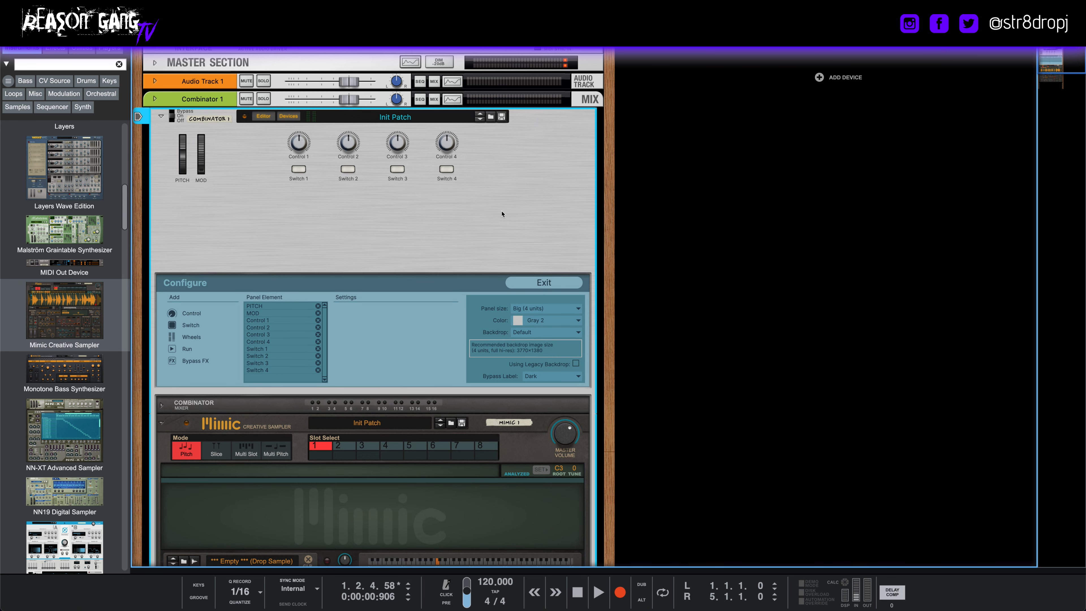
- Delete all default control knobs and switches from the Combinator panel, keeping the pitch and mod wheels
{"action": "left_click_drag", "start_coordinate": [501, 186], "coordinate": [280, 135]}
{"action": "key", "text": "BackSpace"}
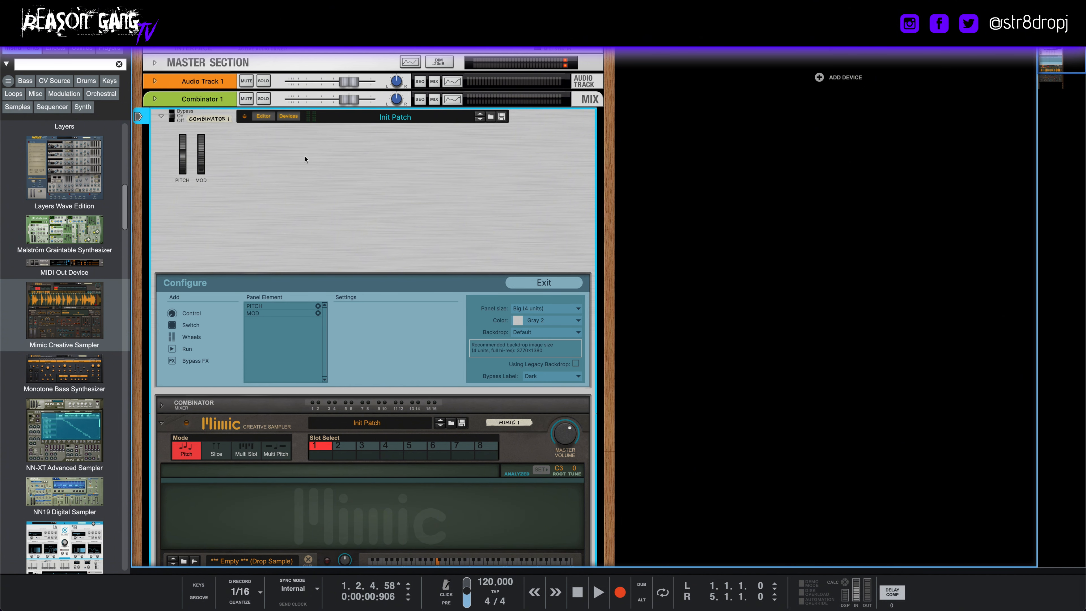
{"action": "key", "text": "BackSpace"}
{"action": "left_click", "coordinate": [546, 260]}
- Uncover the desktop and preview the backdrop image sd skin submangle.png
{"action": "left_click_drag", "start_coordinate": [447, 15], "coordinate": [452, 104]}
{"action": "left_click", "coordinate": [548, 64]}
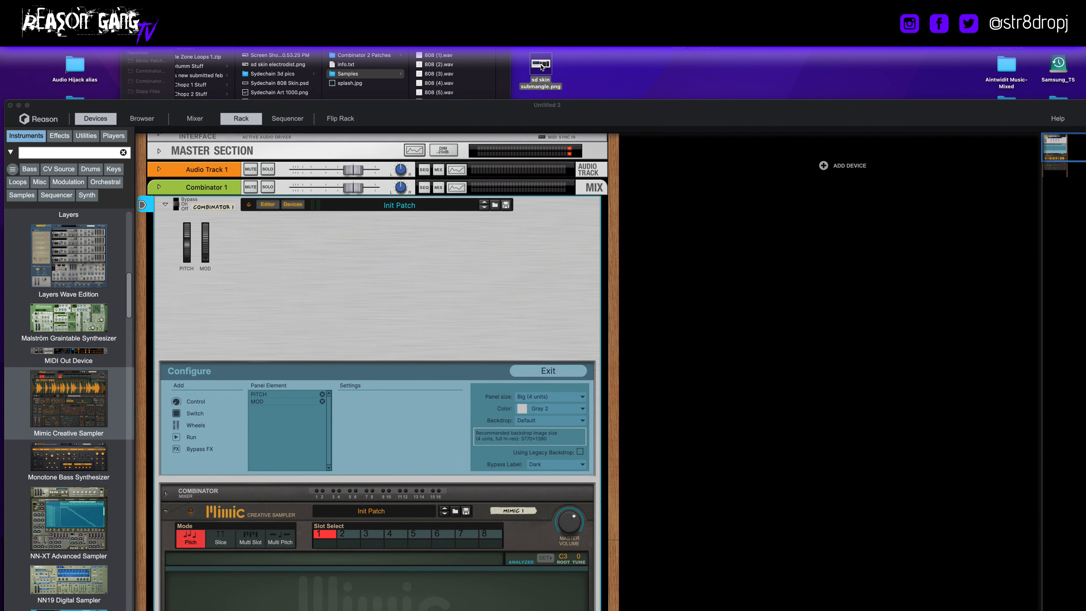
{"action": "key", "text": "space"}
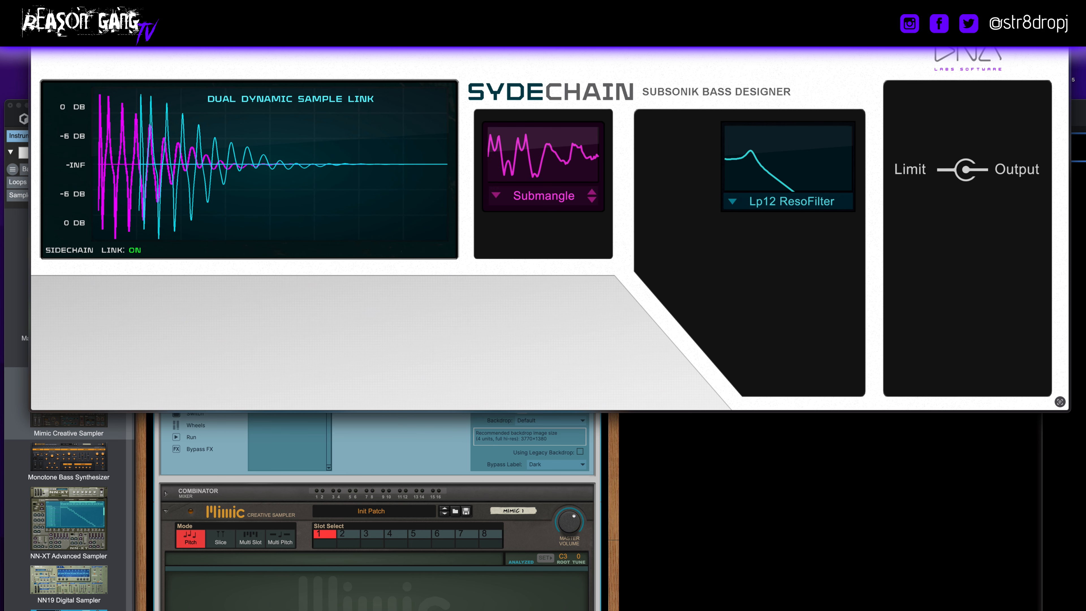
{"action": "left_click_drag", "start_coordinate": [550, 22], "coordinate": [543, 30]}
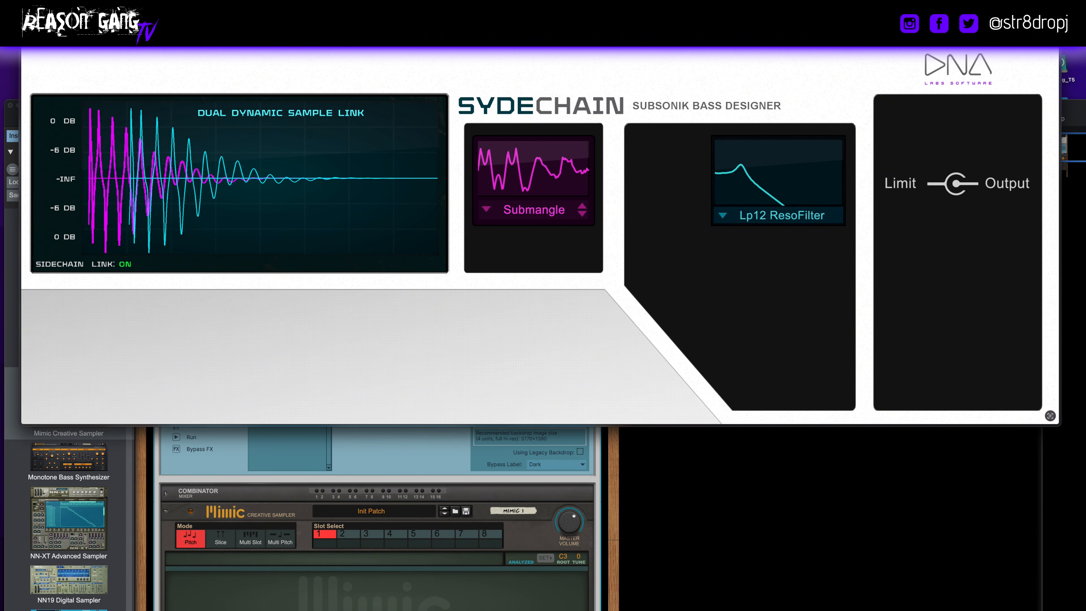
{"action": "key", "text": "space"}
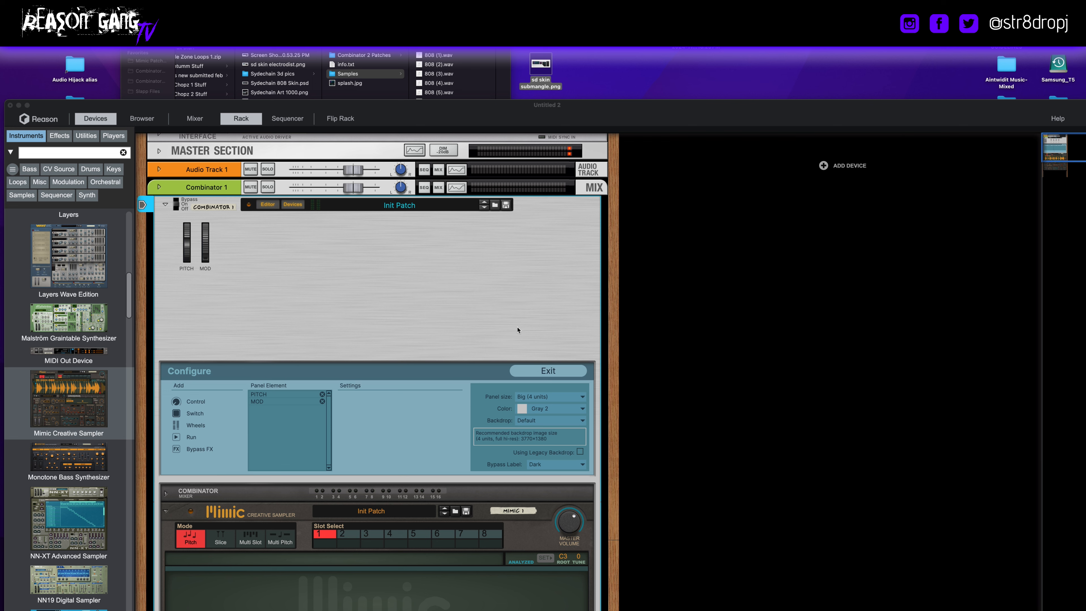
- Load sd skin submangle.png from the Desktop as the Combinator's backdrop
{"action": "left_click", "coordinate": [546, 421]}
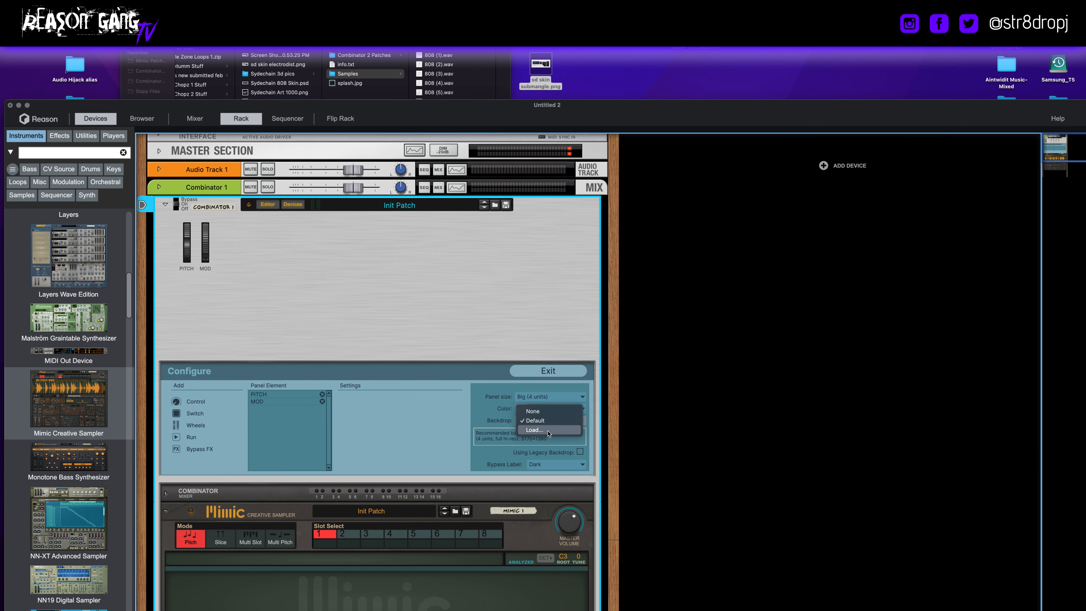
{"action": "left_click", "coordinate": [509, 296]}
{"action": "right_click", "coordinate": [469, 268]}
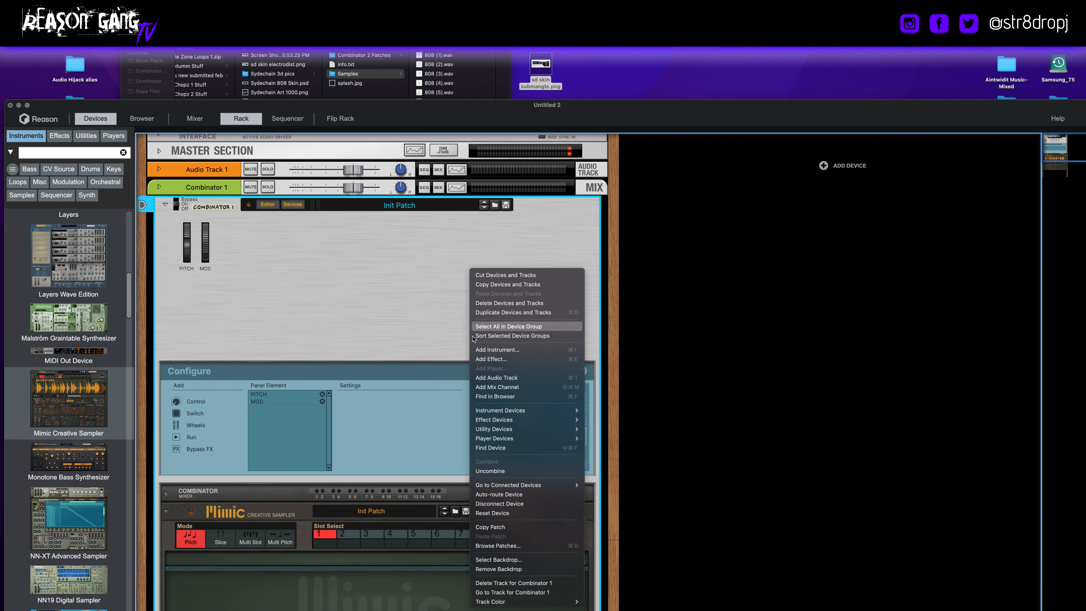
{"action": "left_click", "coordinate": [534, 561]}
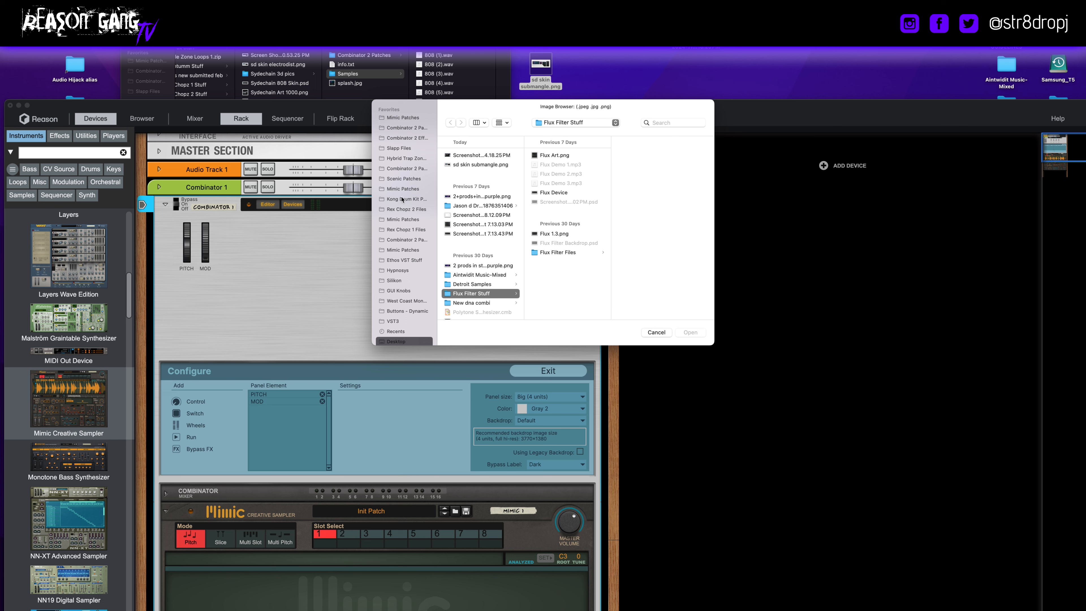
{"action": "scroll", "coordinate": [408, 302], "scroll_direction": "down", "scroll_amount": 3}
{"action": "left_click", "coordinate": [408, 303]}
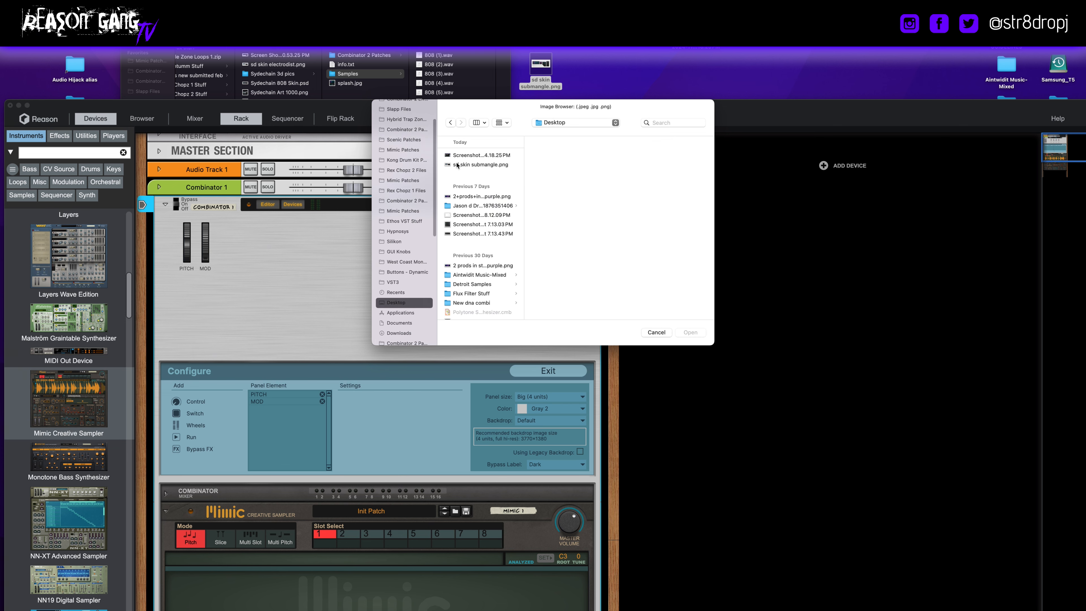
{"action": "left_click", "coordinate": [471, 165]}
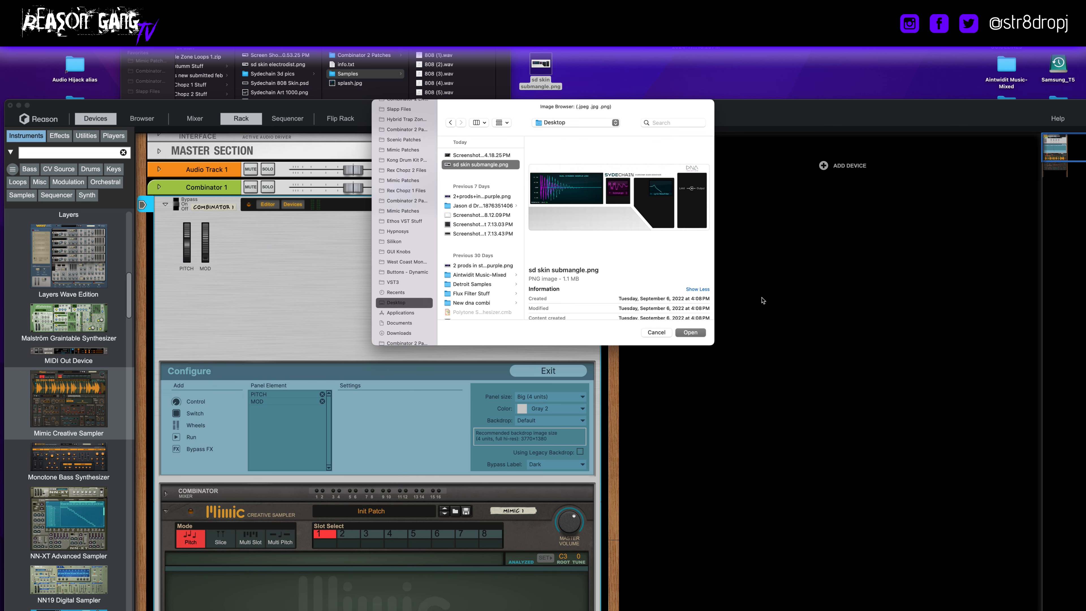
{"action": "left_click", "coordinate": [691, 332]}
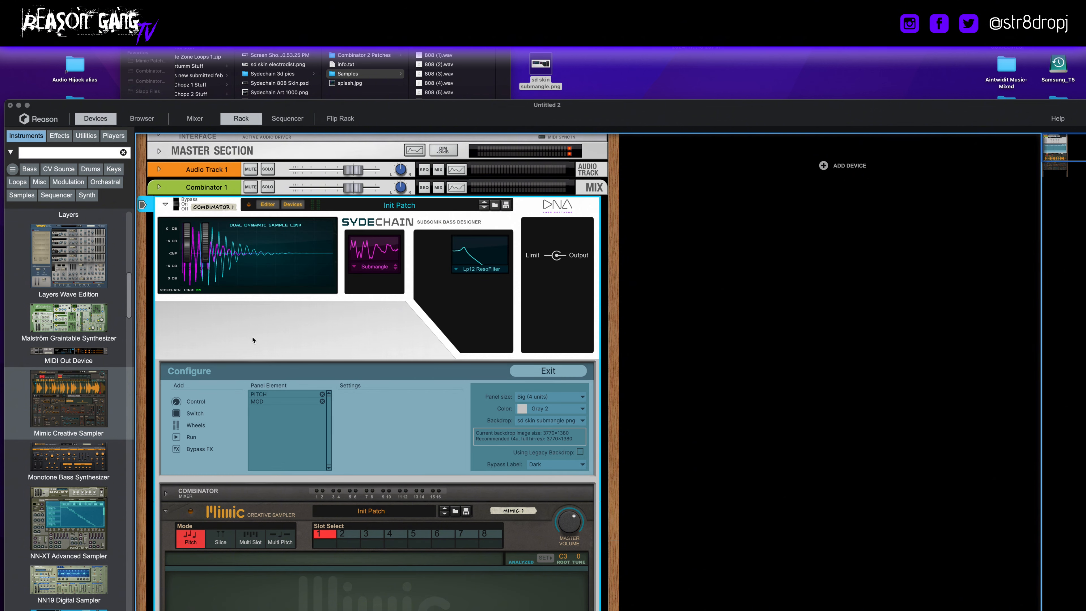
- Move the pitch and mod wheels off the waveform display onto the empty light-grey area below it
{"action": "left_click_drag", "start_coordinate": [375, 105], "coordinate": [374, 66]}
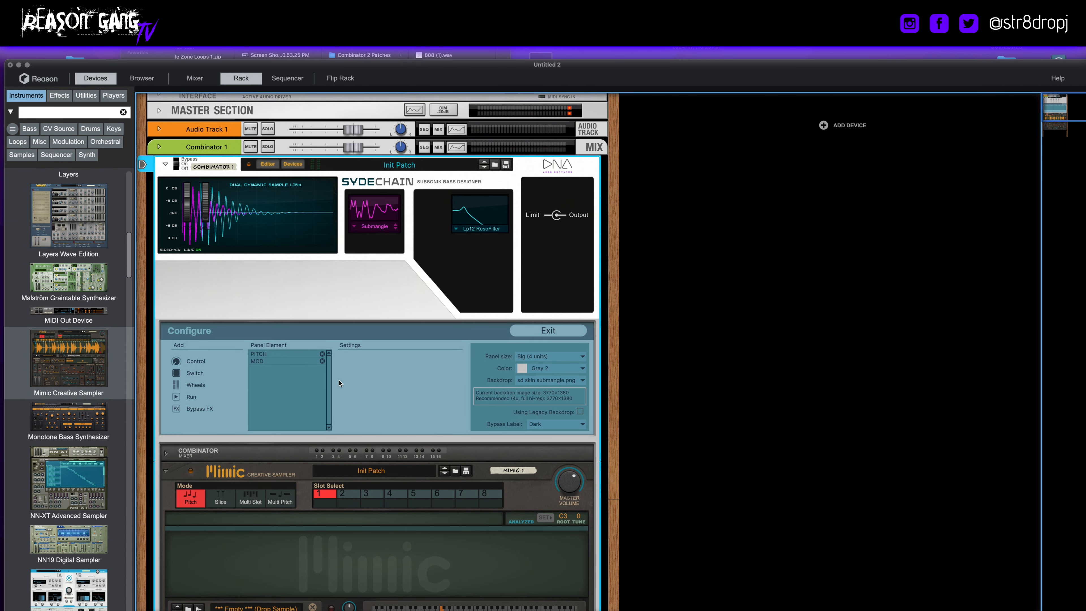
{"action": "scroll", "coordinate": [318, 407], "scroll_direction": "down", "scroll_amount": 3}
{"action": "scroll", "coordinate": [318, 407], "scroll_direction": "up", "scroll_amount": 3}
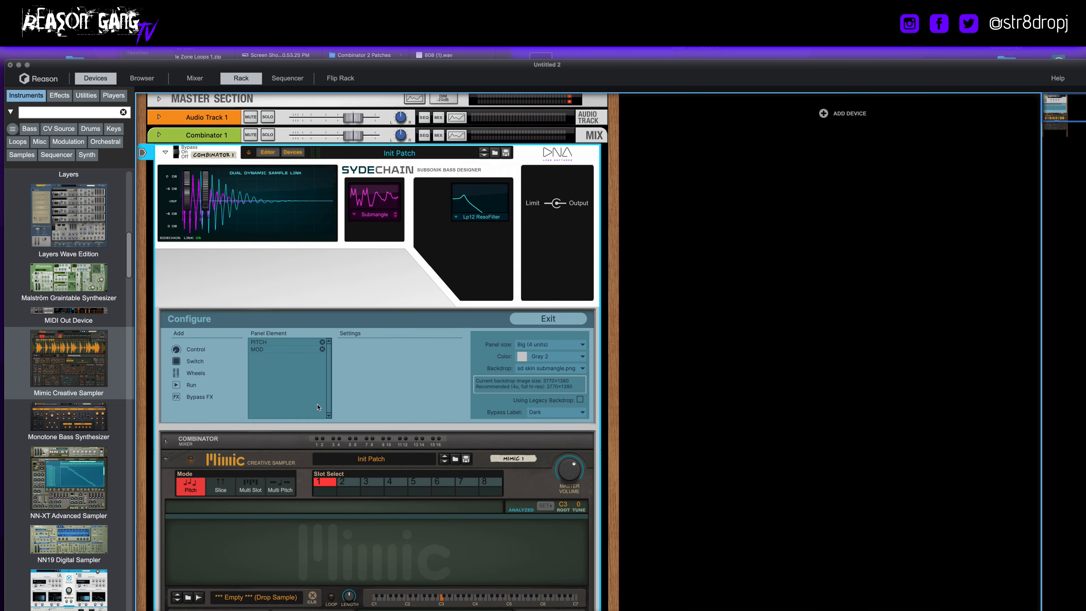
{"action": "scroll", "coordinate": [318, 407], "scroll_direction": "down", "scroll_amount": 1}
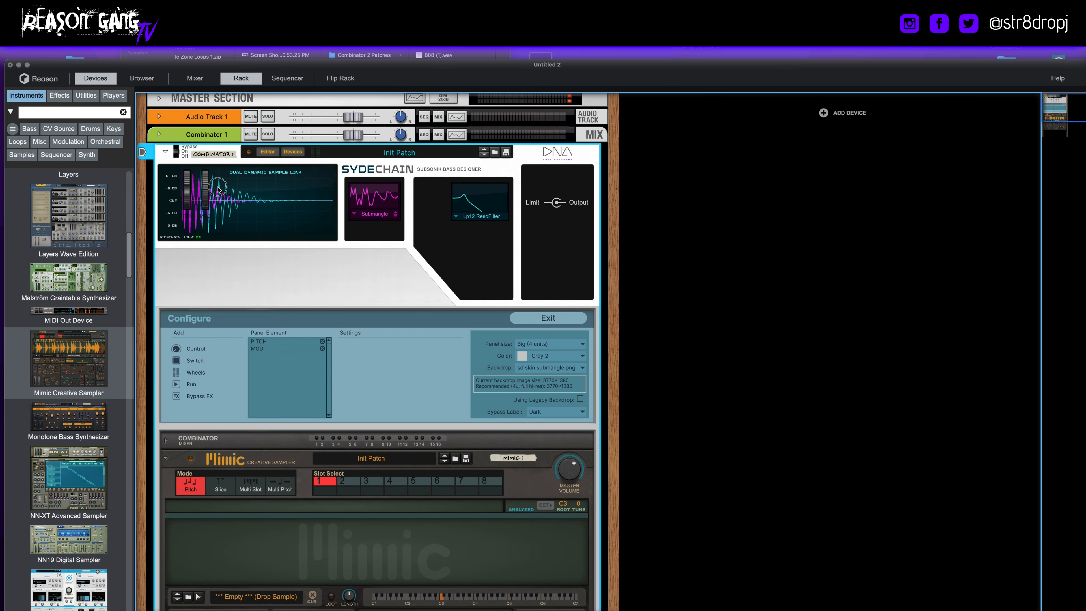
{"action": "left_click_drag", "start_coordinate": [190, 193], "coordinate": [169, 276]}
{"action": "left_click", "coordinate": [226, 277]}
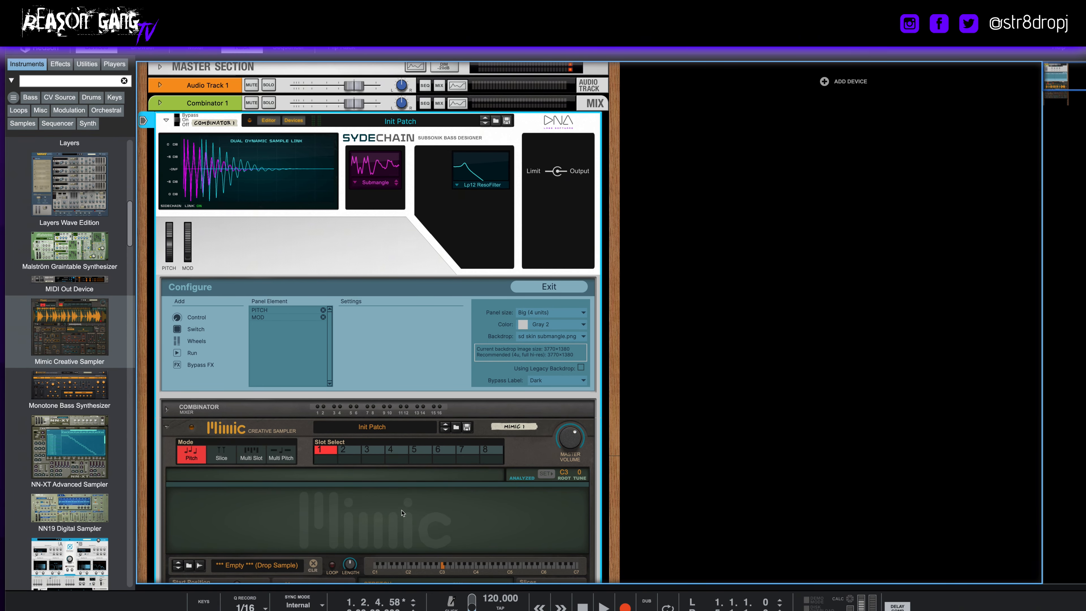
- Audition the samples 808 (1).wav and 808 (6).wav from the Samples folder
{"action": "scroll", "coordinate": [403, 514], "scroll_direction": "down", "scroll_amount": 5}
{"action": "scroll", "coordinate": [402, 514], "scroll_direction": "up", "scroll_amount": 6}
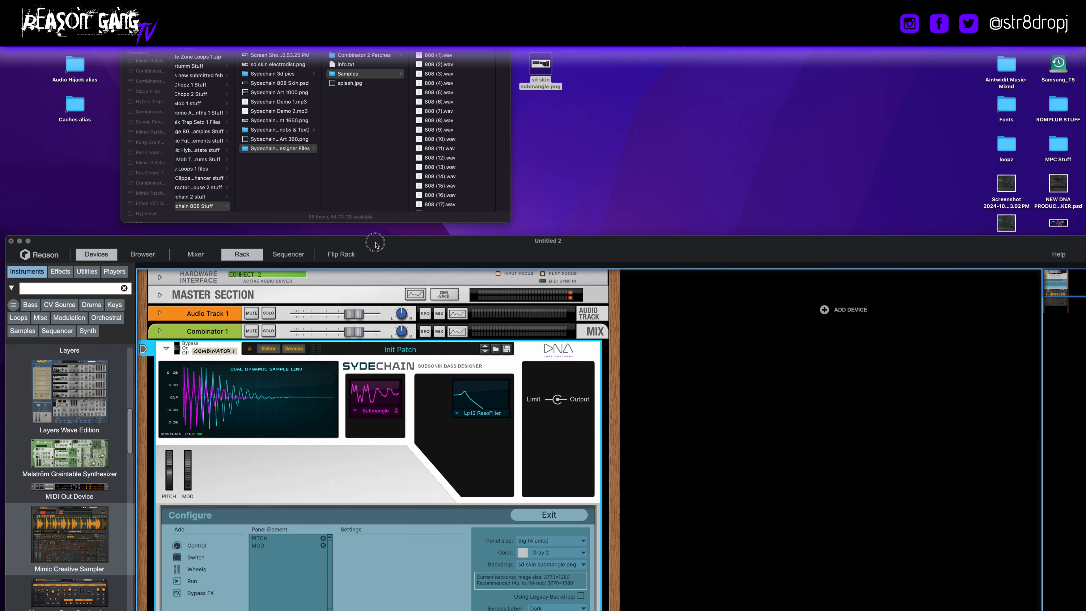
{"action": "left_click", "coordinate": [433, 57]}
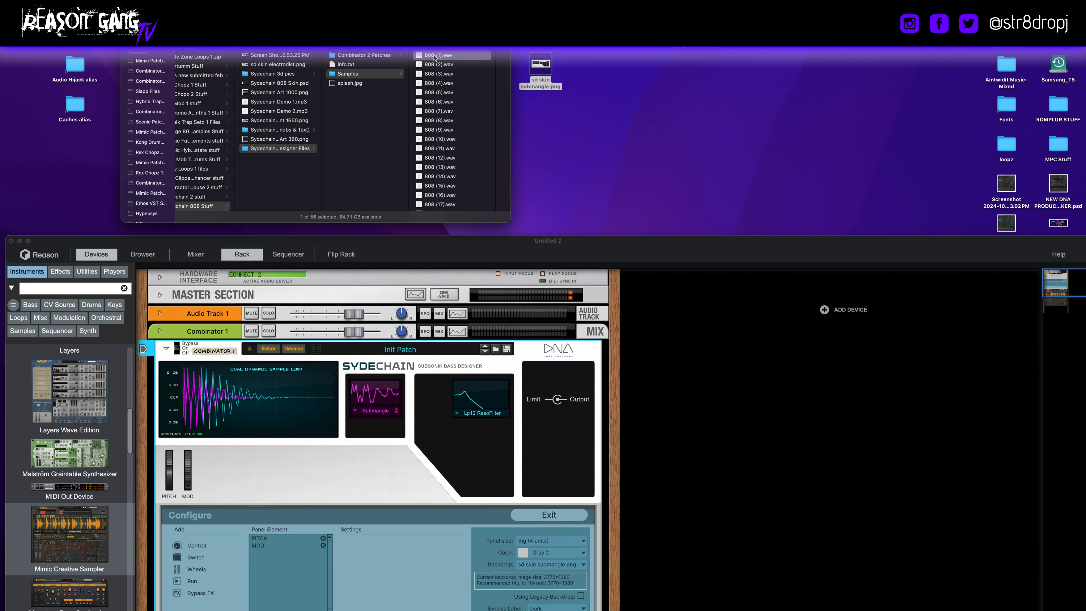
{"action": "key", "text": "space"}
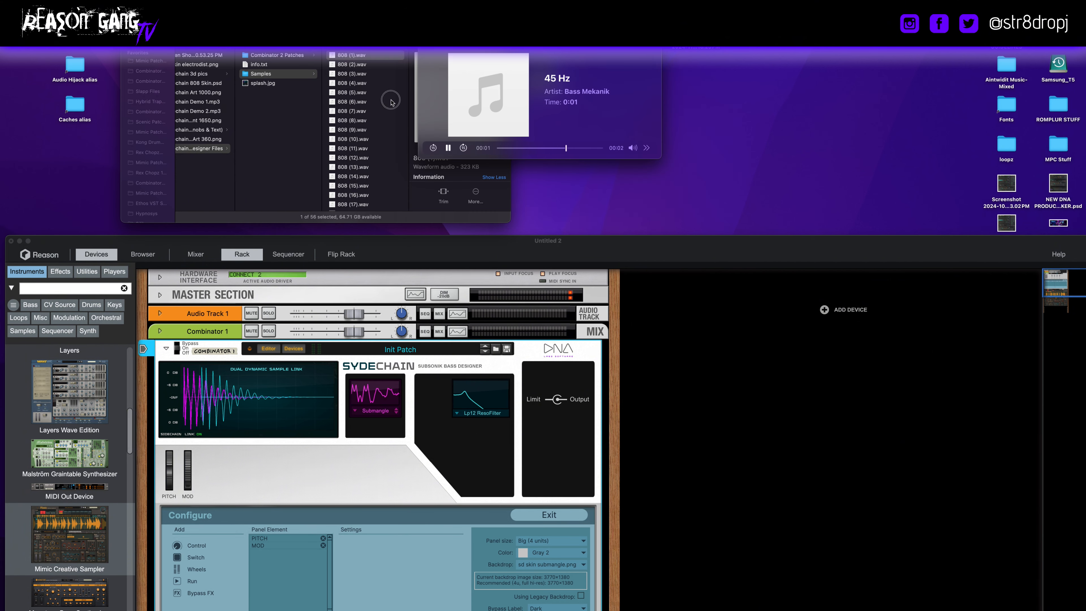
{"action": "left_click", "coordinate": [368, 102]}
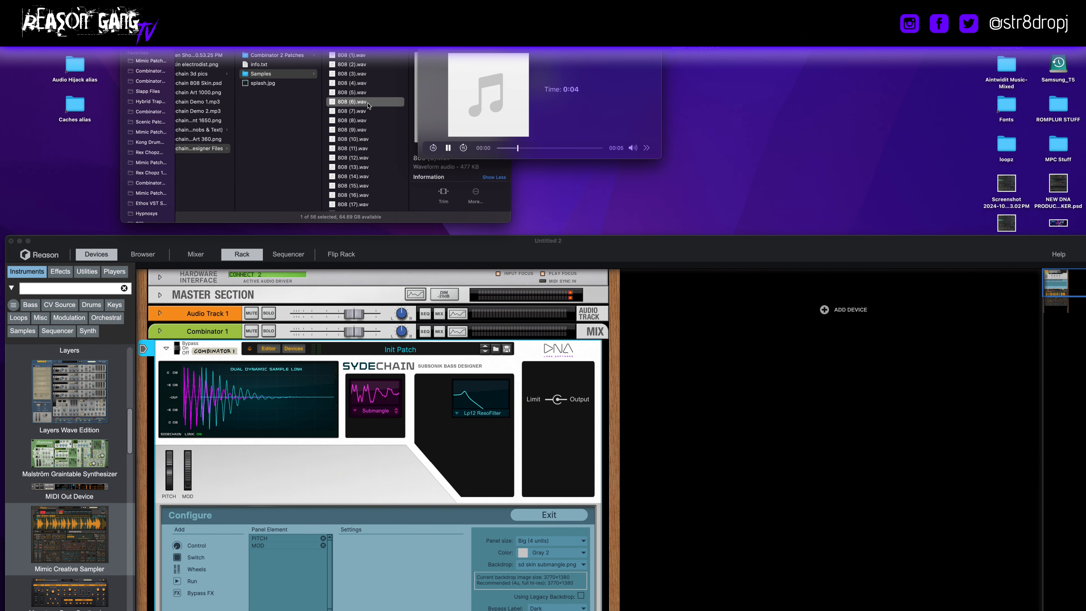
{"action": "key", "text": "space"}
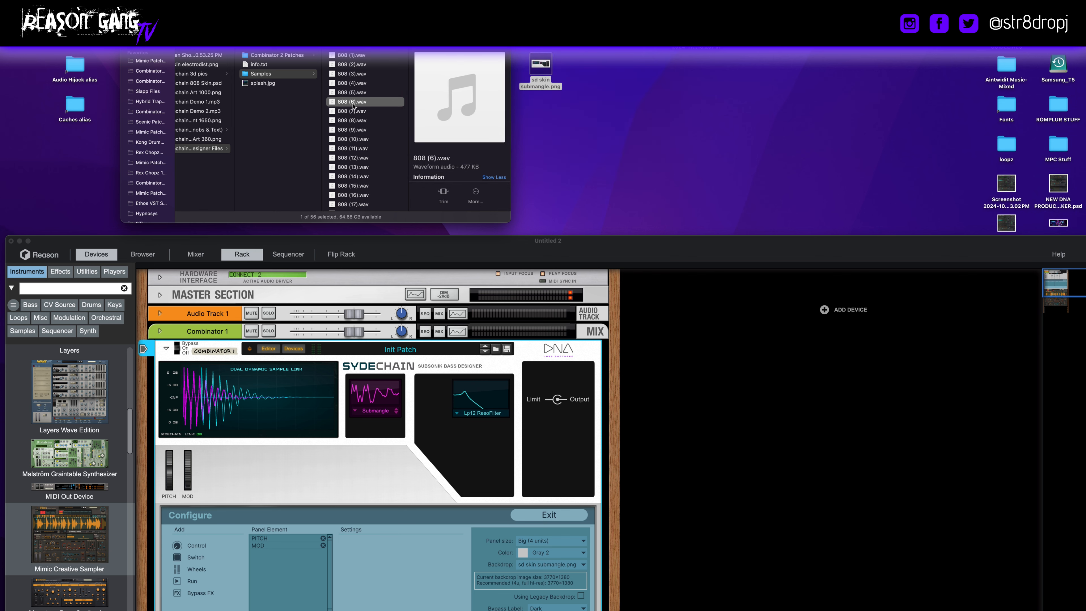
- Arrange the windows so the Finder listing of the Samples folder sits in front of the Reason rack
{"action": "scroll", "coordinate": [351, 177], "scroll_direction": "down", "scroll_amount": 1}
{"action": "left_click_drag", "start_coordinate": [356, 245], "coordinate": [357, 80]}
{"action": "key", "text": "F11"}
{"action": "left_click", "coordinate": [286, 66]}
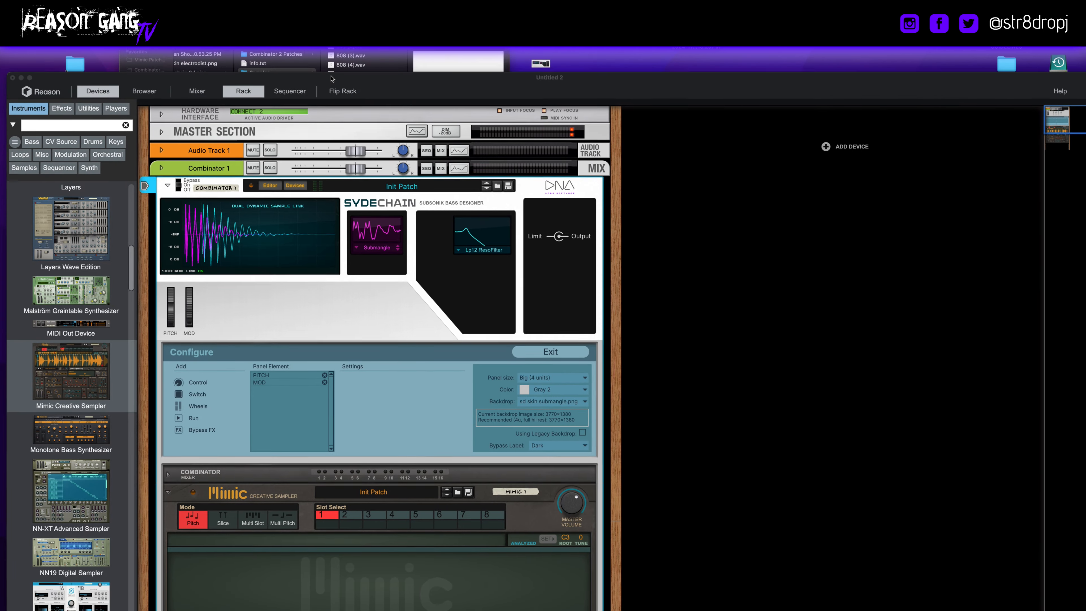
{"action": "left_click_drag", "start_coordinate": [285, 41], "coordinate": [610, 46]}
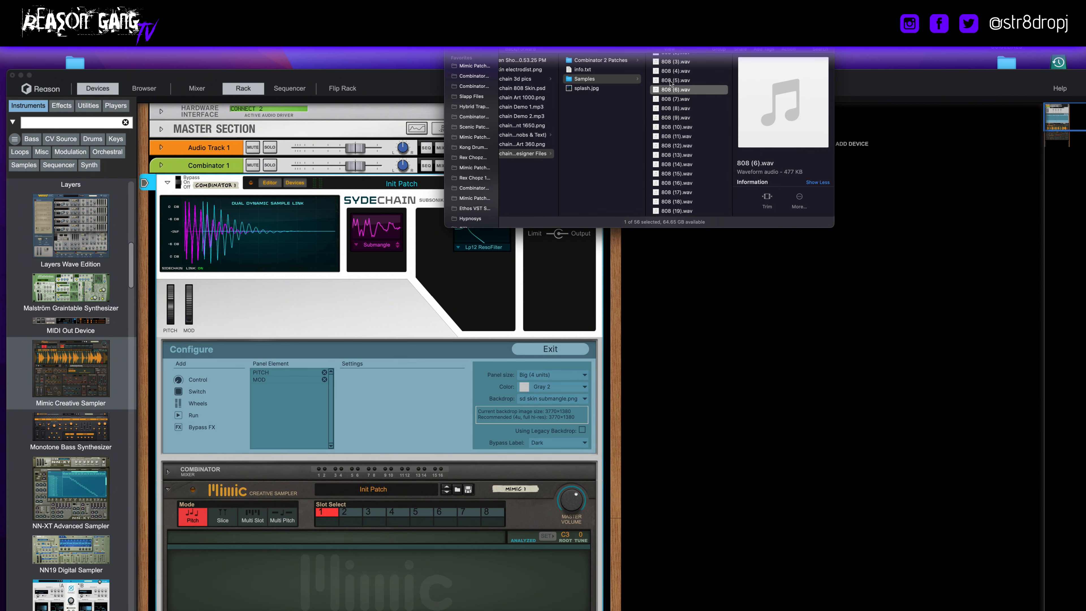
- Load 808 (6).wav from the Samples folder into Mimic's first slot and bring the rack back into full view
{"action": "left_click_drag", "start_coordinate": [664, 91], "coordinate": [405, 601]}
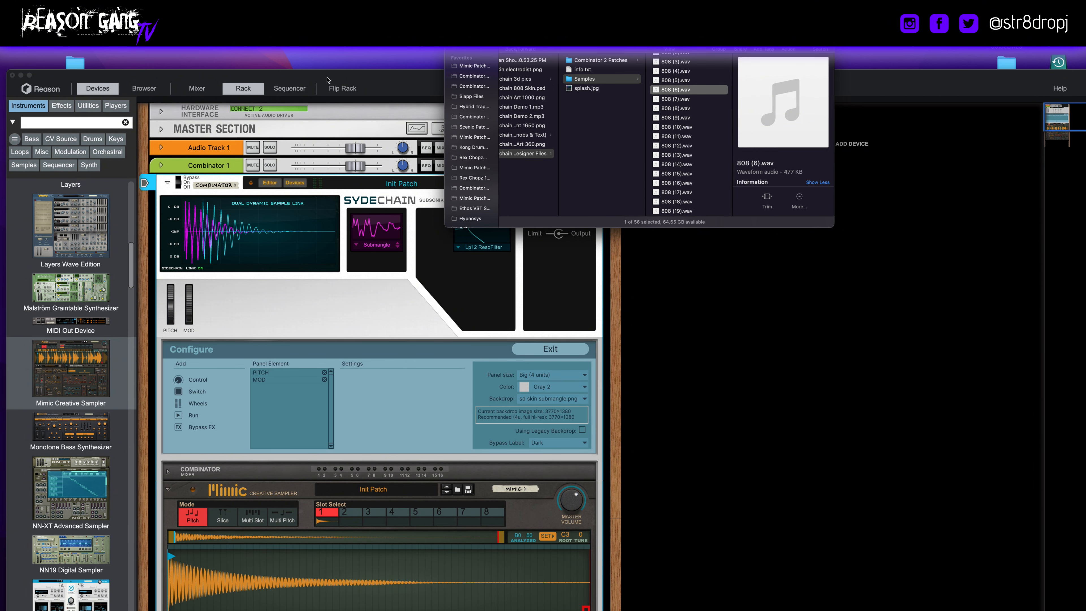
{"action": "left_click_drag", "start_coordinate": [329, 79], "coordinate": [332, 20]}
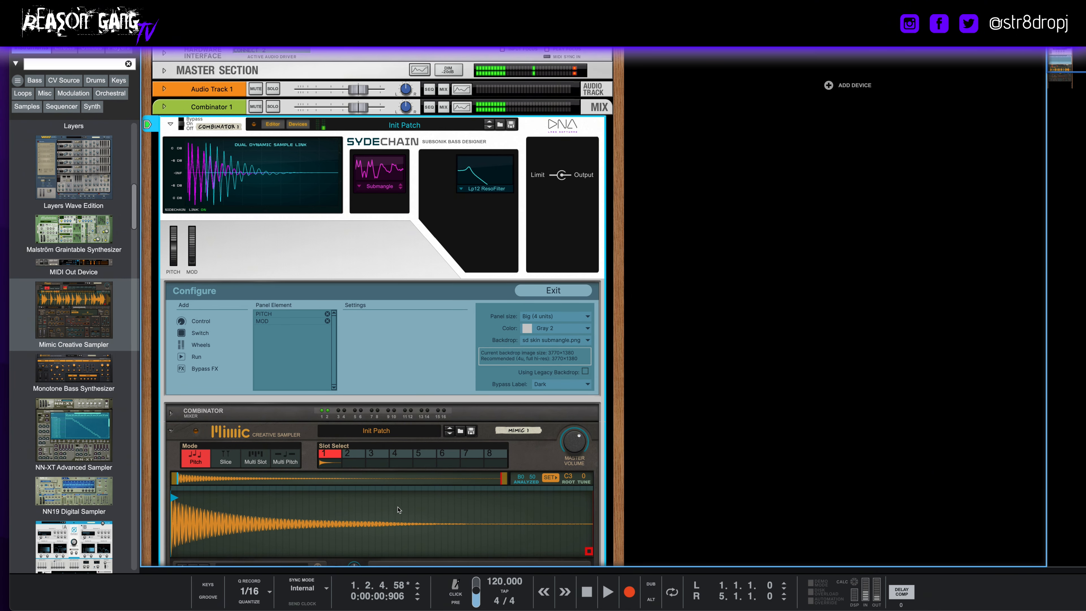
- Check the audio device selection in the audio preferences
{"action": "left_click", "coordinate": [48, 6]}
{"action": "mouse_move", "coordinate": [30, 5]}
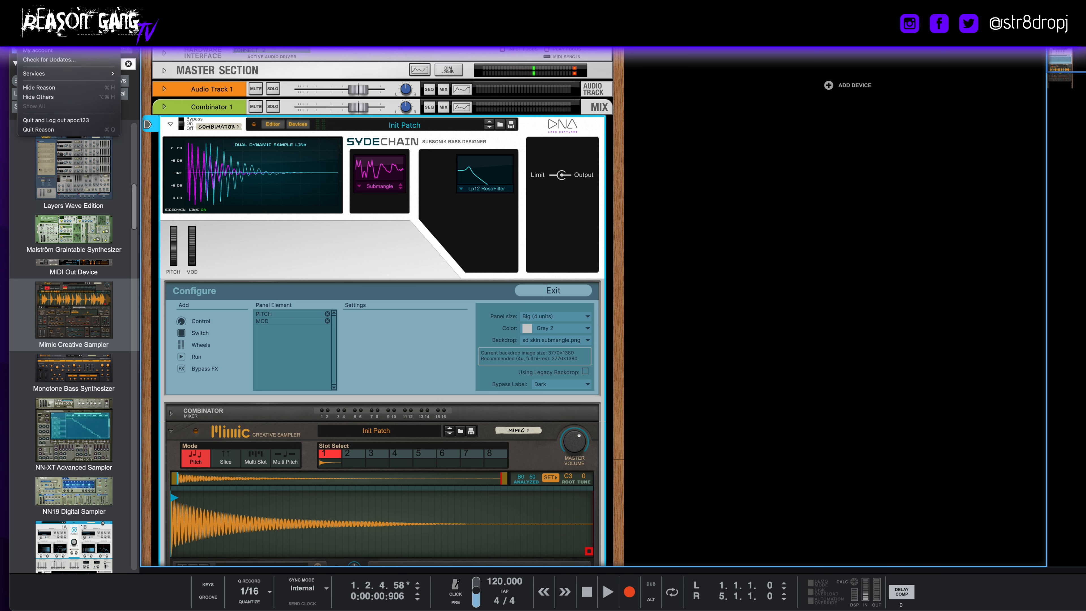
{"action": "left_click", "coordinate": [39, 36]}
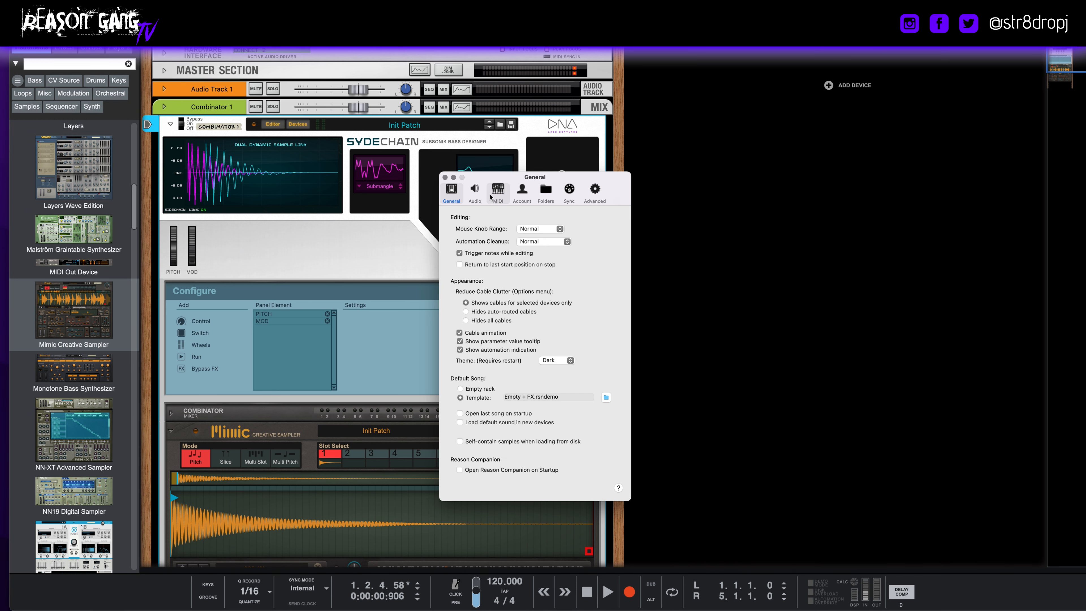
{"action": "left_click", "coordinate": [475, 202]}
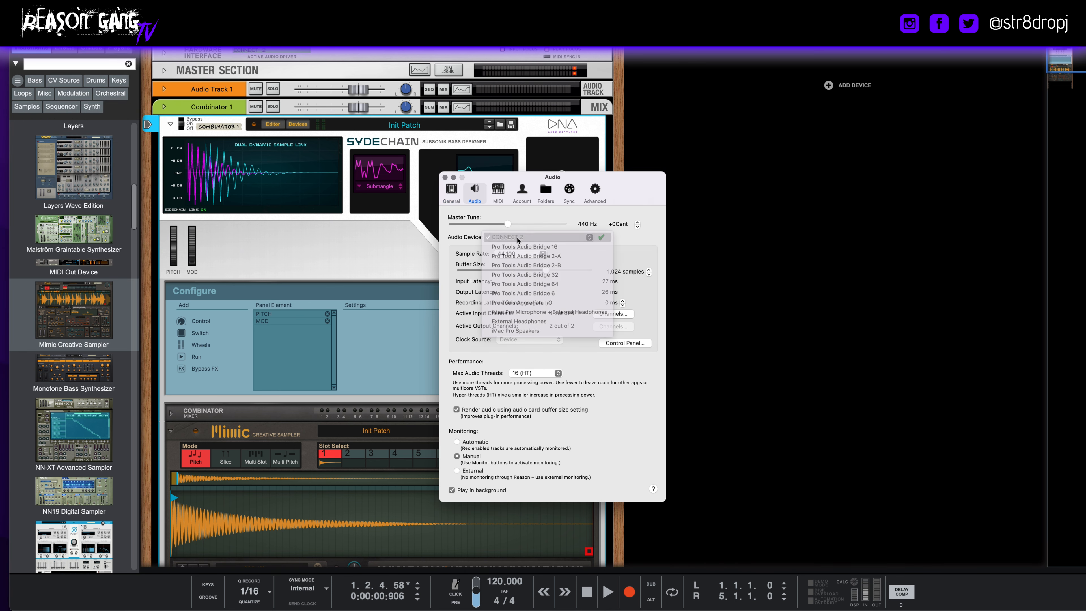
{"action": "left_click", "coordinate": [445, 177]}
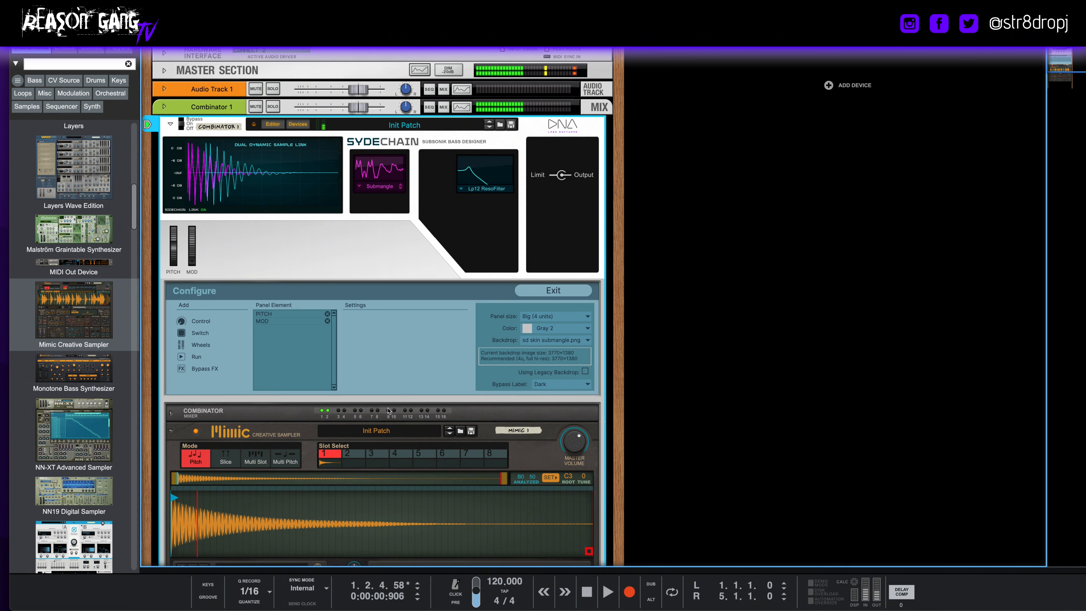
- Load 808 (1).wav from the Samples folder into Mimic's first slot
{"action": "scroll", "coordinate": [459, 428], "scroll_direction": "down", "scroll_amount": 3}
{"action": "scroll", "coordinate": [459, 427], "scroll_direction": "down", "scroll_amount": 6}
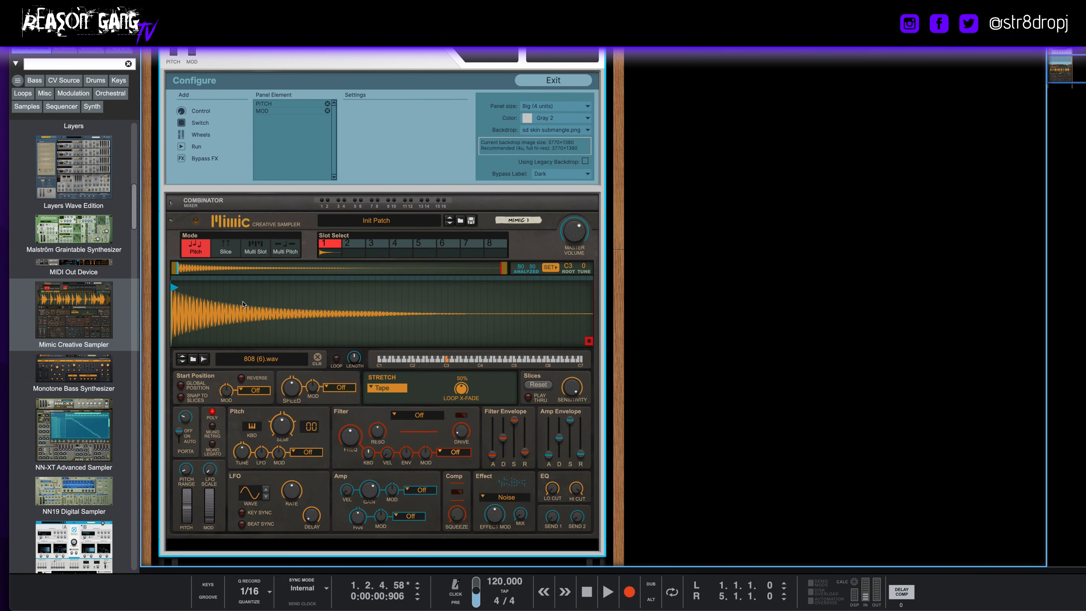
{"action": "left_click_drag", "start_coordinate": [448, 13], "coordinate": [461, 245]}
{"action": "left_click", "coordinate": [680, 127]}
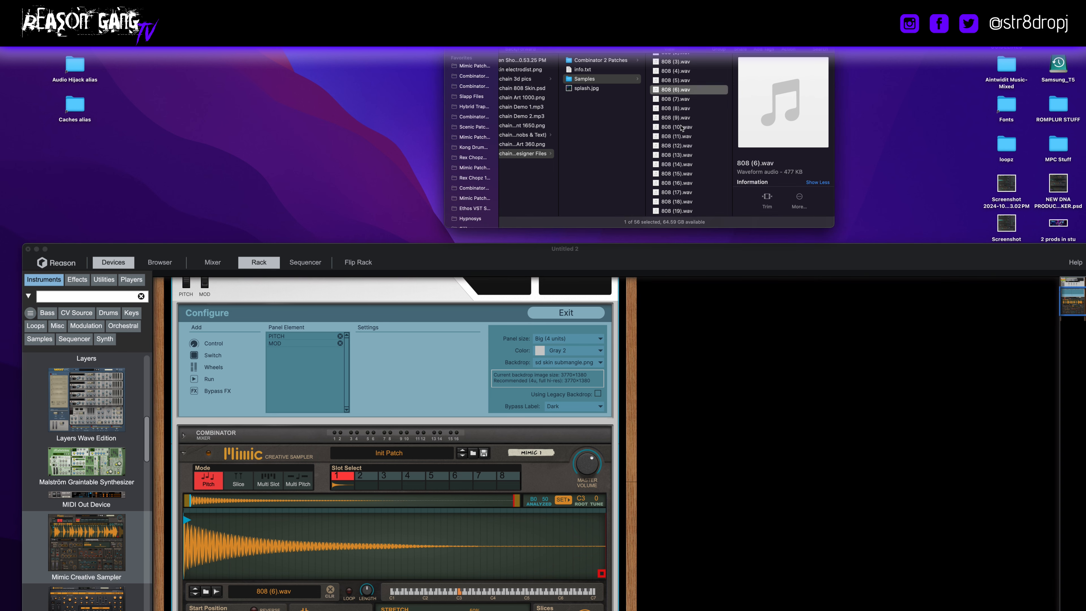
{"action": "scroll", "coordinate": [676, 94], "scroll_direction": "up", "scroll_amount": 2}
{"action": "left_click_drag", "start_coordinate": [674, 62], "coordinate": [410, 526]}
{"action": "left_click_drag", "start_coordinate": [347, 249], "coordinate": [340, 36]}
- Move the start marker of 808 (1).wav to its first wave cycle and set the root to the analyzed pitch, F#0 29
{"action": "left_click", "coordinate": [189, 310]}
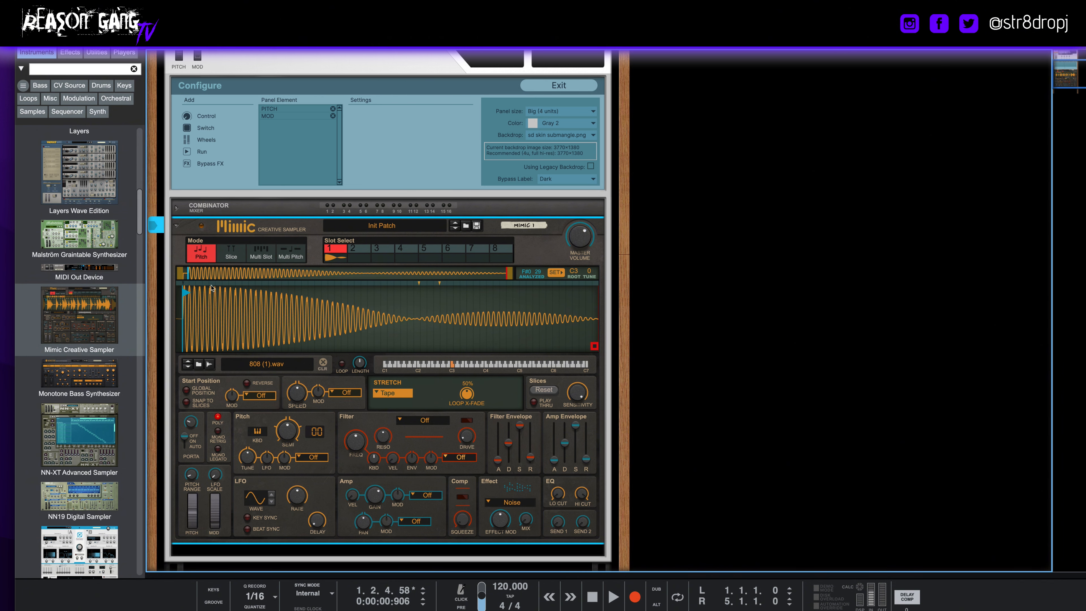
{"action": "left_click_drag", "start_coordinate": [185, 292], "coordinate": [186, 292]}
{"action": "left_click_drag", "start_coordinate": [509, 273], "coordinate": [292, 283]}
{"action": "left_click_drag", "start_coordinate": [202, 299], "coordinate": [203, 296]}
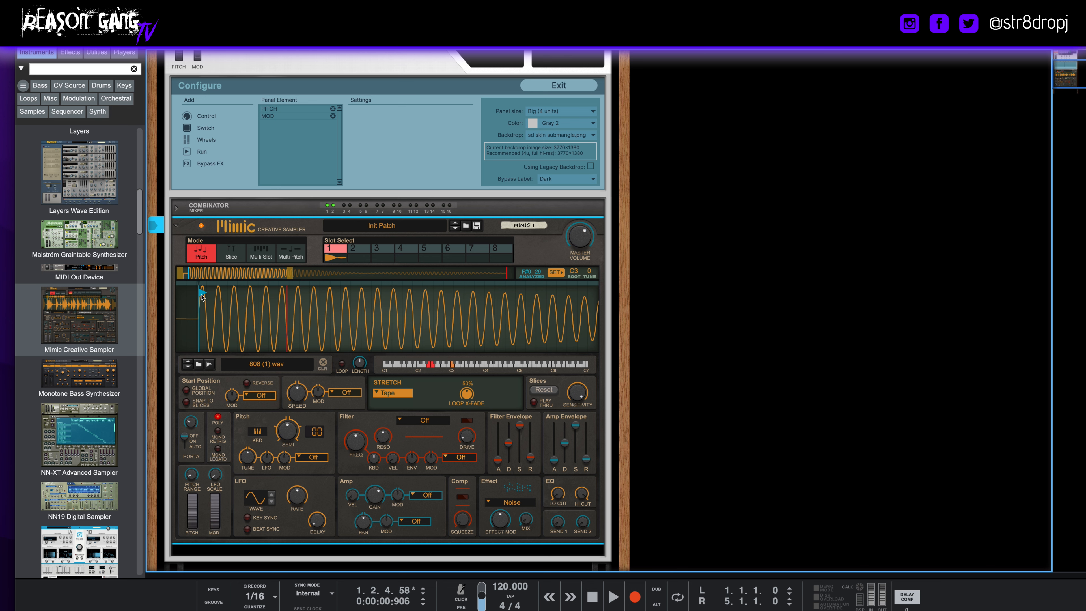
{"action": "left_click", "coordinate": [558, 274]}
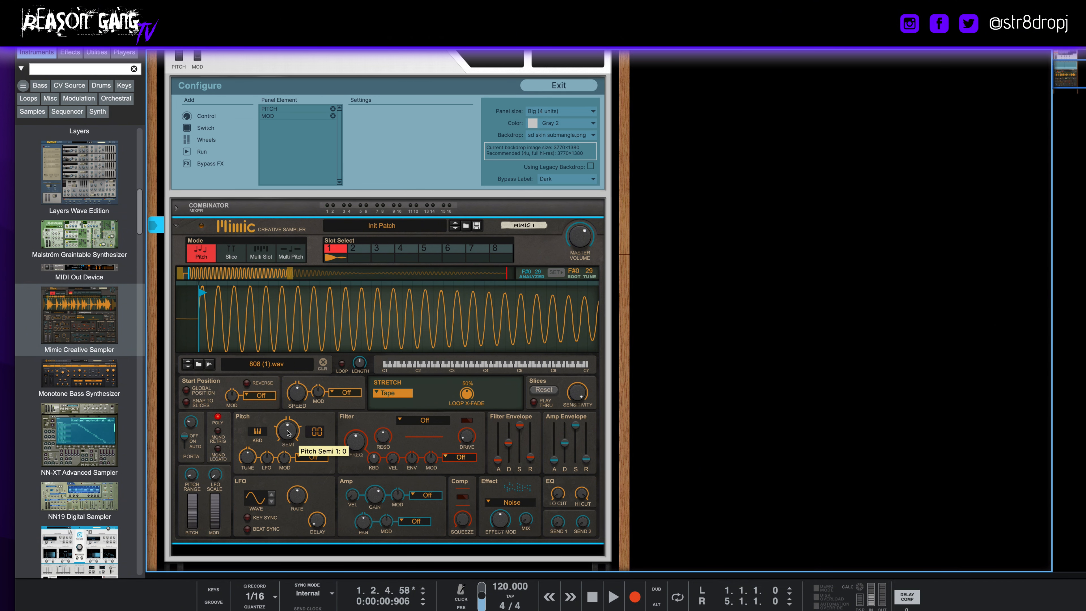
- Configure Mimic's voice with a pitch of -24 semitones, Mono Retrig mode and an amp release of about 5.89 s
{"action": "left_click_drag", "start_coordinate": [287, 433], "coordinate": [290, 457]}
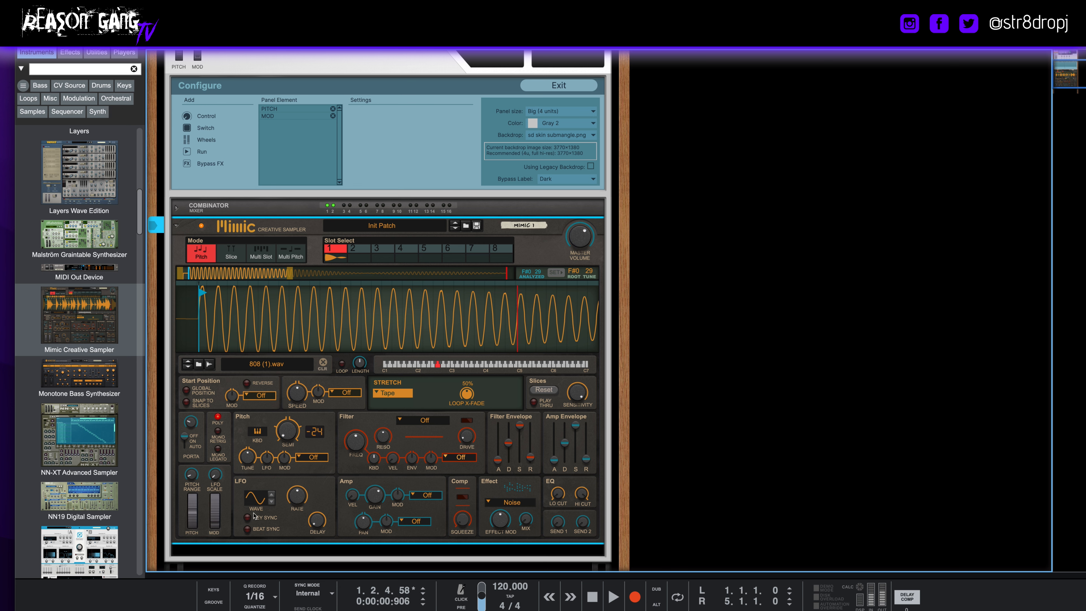
{"action": "left_click", "coordinate": [218, 432]}
{"action": "left_click_drag", "start_coordinate": [586, 458], "coordinate": [588, 445]}
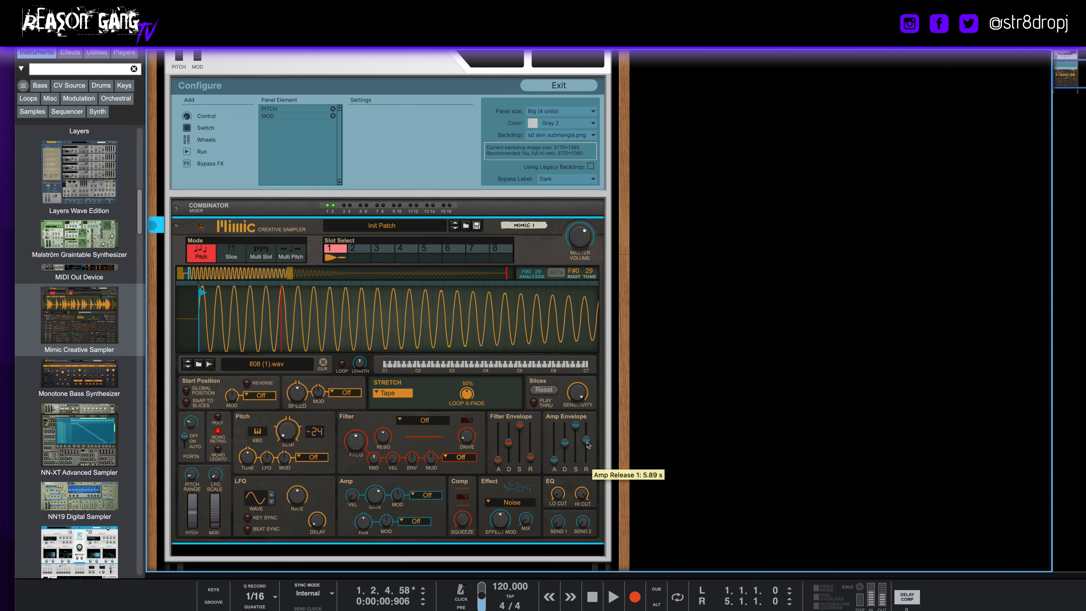
- Set Mimic's filter type to LP 24 and adjust the filter's resonance and drive
{"action": "left_click", "coordinate": [401, 425]}
{"action": "left_click", "coordinate": [409, 429]}
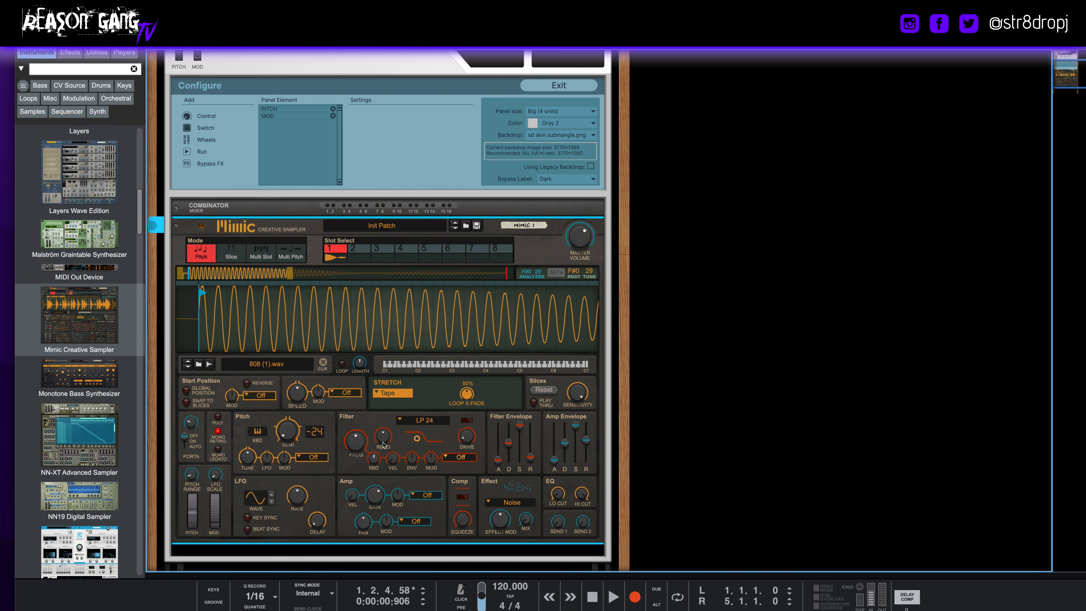
{"action": "left_click_drag", "start_coordinate": [383, 442], "coordinate": [359, 346]}
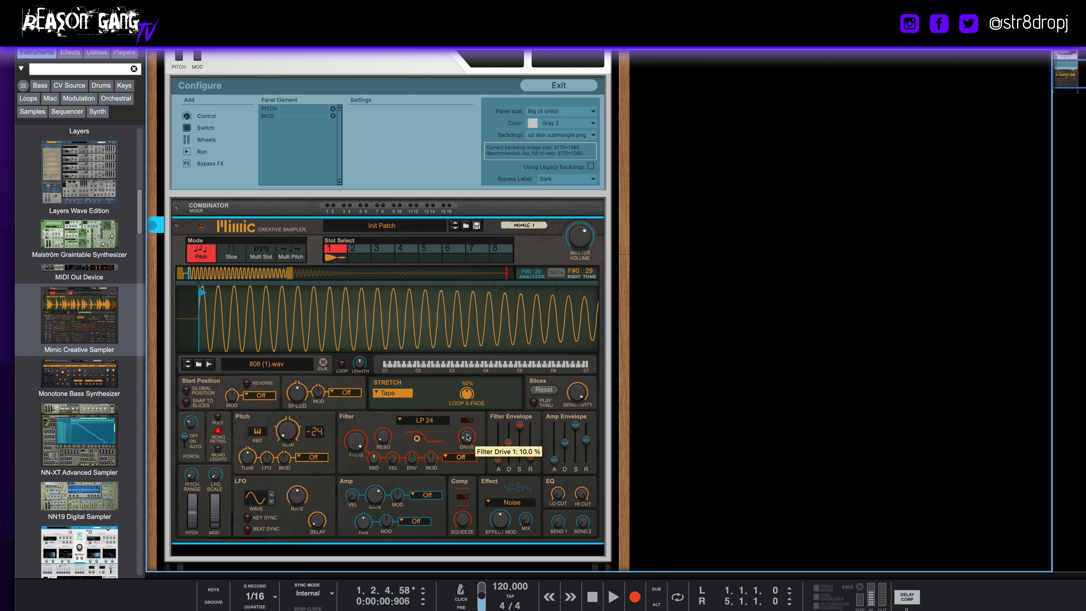
{"action": "left_click_drag", "start_coordinate": [468, 437], "coordinate": [467, 428]}
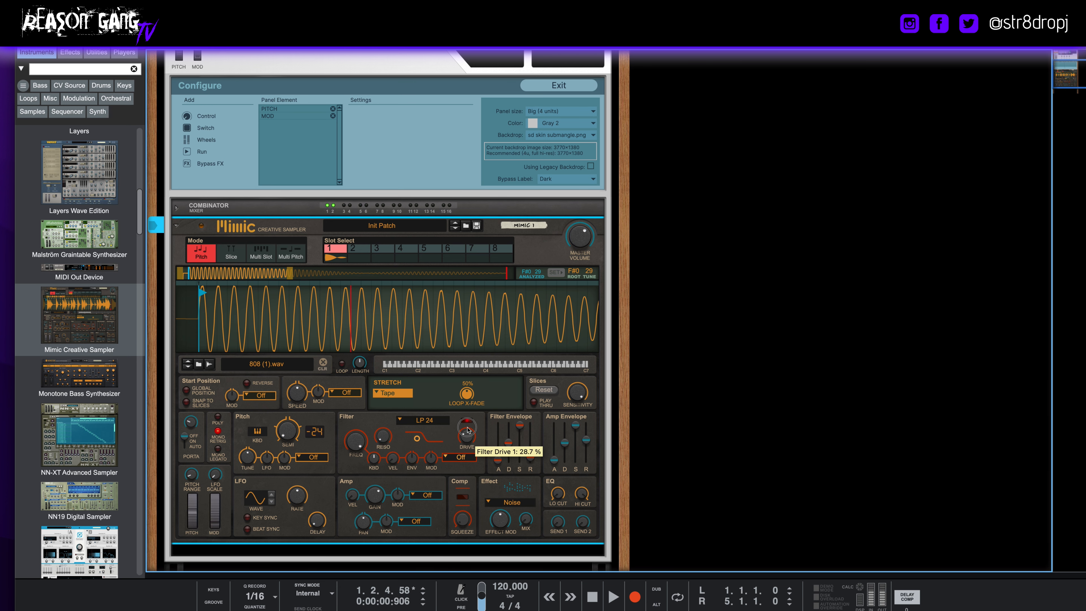
{"action": "left_click_drag", "start_coordinate": [468, 430], "coordinate": [468, 436]}
{"action": "left_click", "coordinate": [188, 368]}
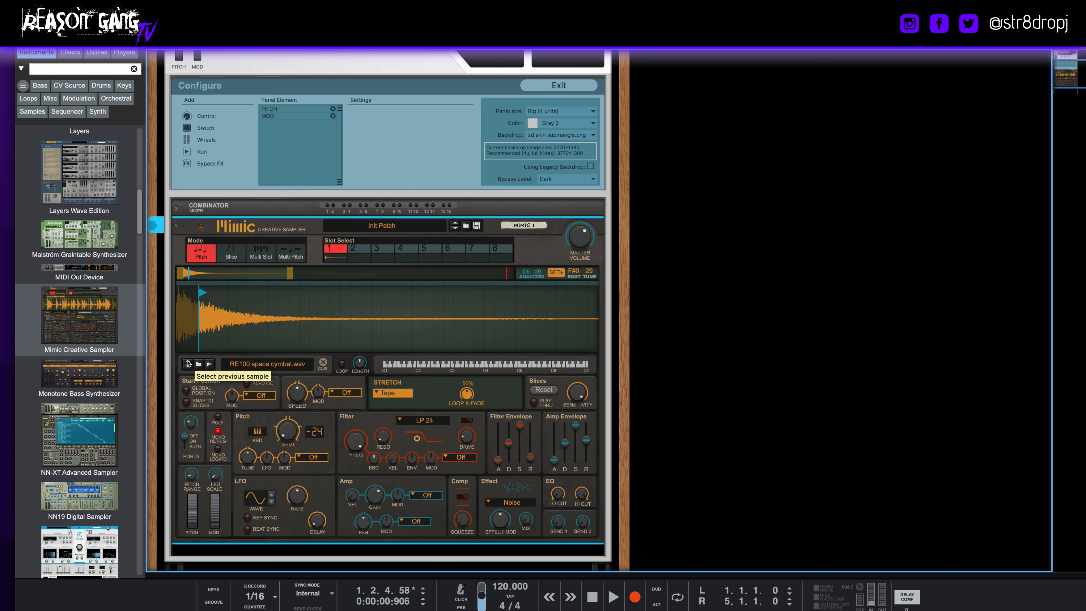
{"action": "left_click", "coordinate": [188, 364]}
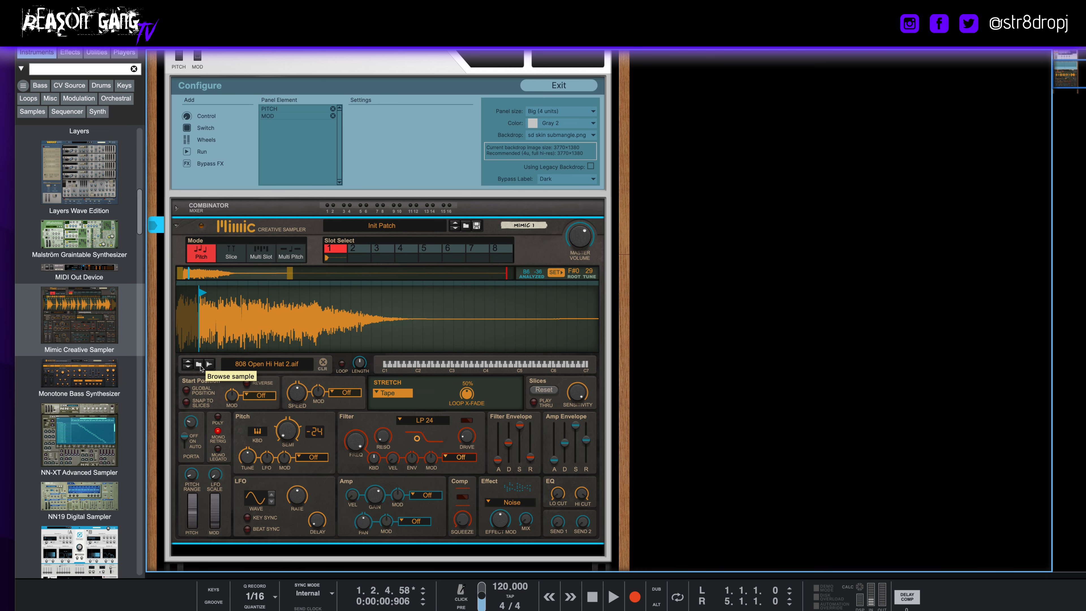
{"action": "key", "text": "super+z"}
{"action": "key", "text": "super+z"}
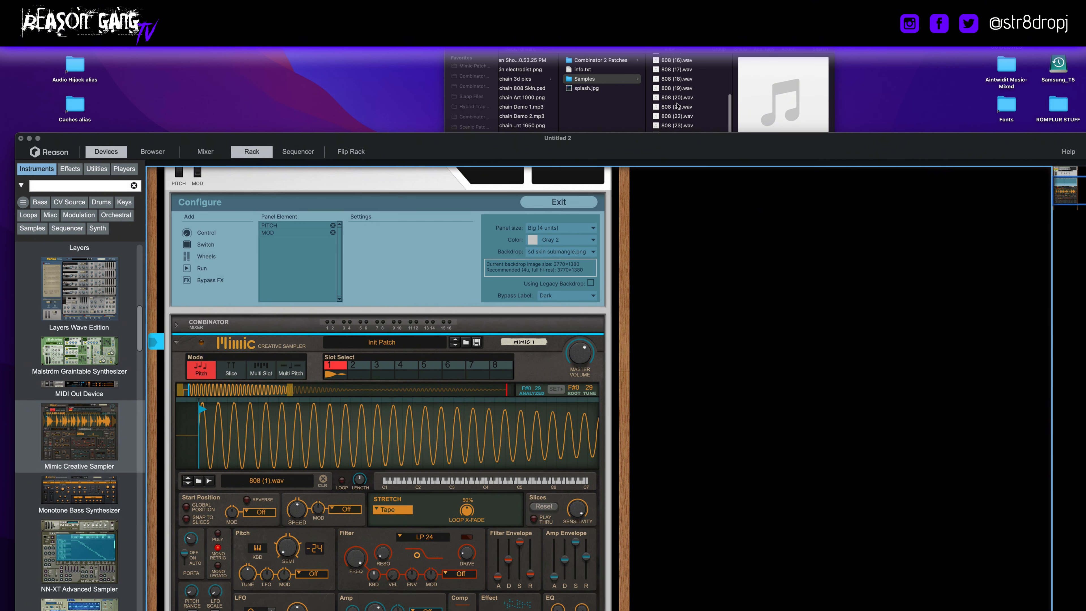
- Replace the Mimic sample with 808 (26).wav from the Samples folder and set its root to the analyzed pitch, A0 24
{"action": "scroll", "coordinate": [678, 106], "scroll_direction": "down", "scroll_amount": 2}
{"action": "left_click", "coordinate": [677, 107]}
{"action": "left_click", "coordinate": [684, 107]}
{"action": "key", "text": "space"}
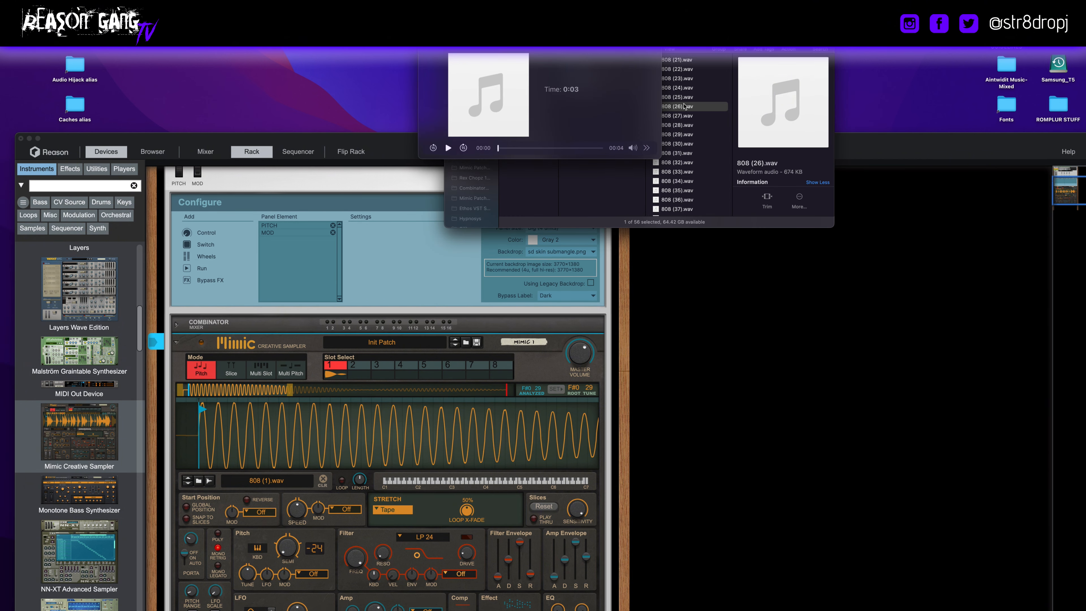
{"action": "left_click_drag", "start_coordinate": [685, 107], "coordinate": [272, 445]}
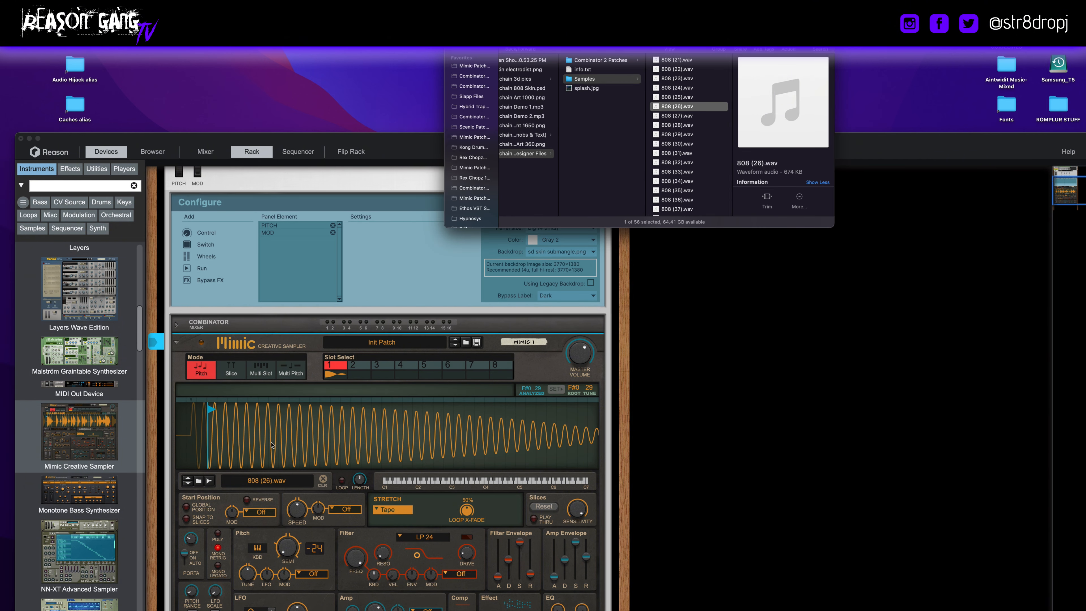
{"action": "left_click", "coordinate": [560, 387]}
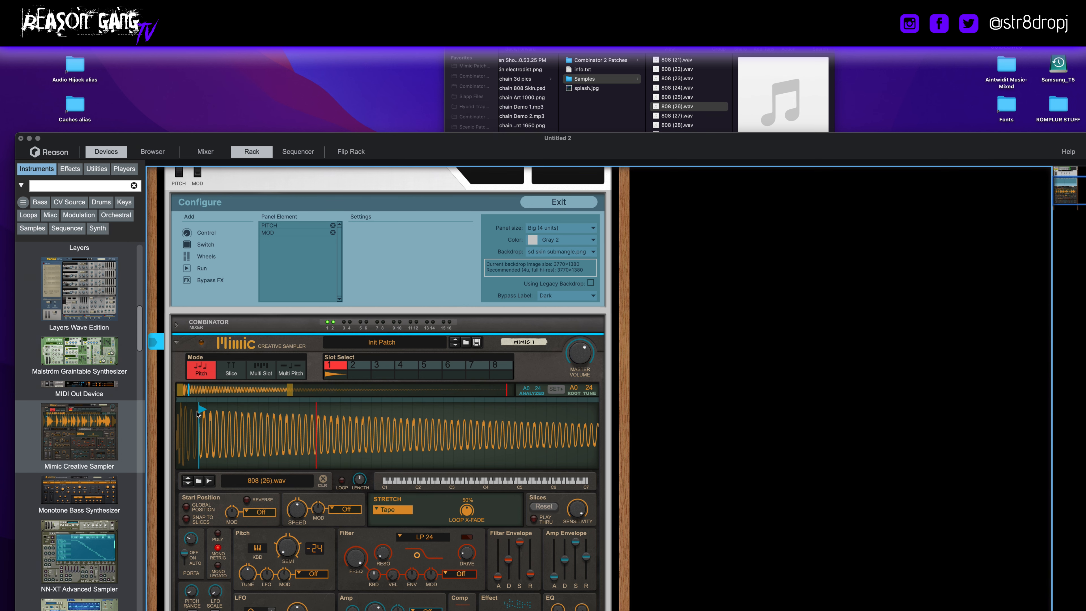
- Move the start marker of 808 (26).wav to the very beginning of the waveform and fine-tune the filter drive
{"action": "left_click_drag", "start_coordinate": [201, 410], "coordinate": [175, 416]}
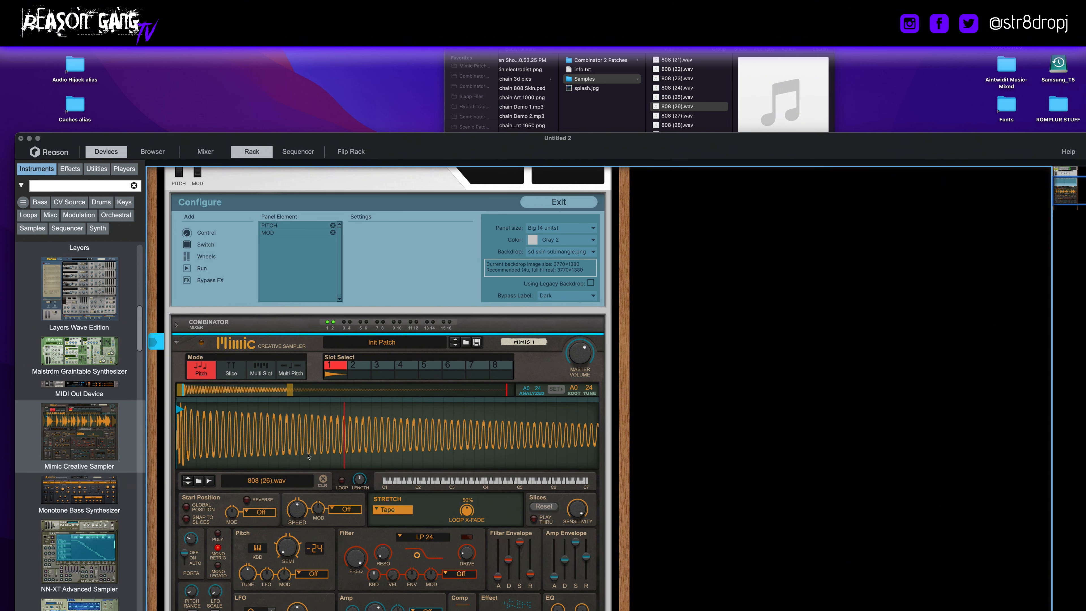
{"action": "left_click_drag", "start_coordinate": [467, 556], "coordinate": [467, 544]}
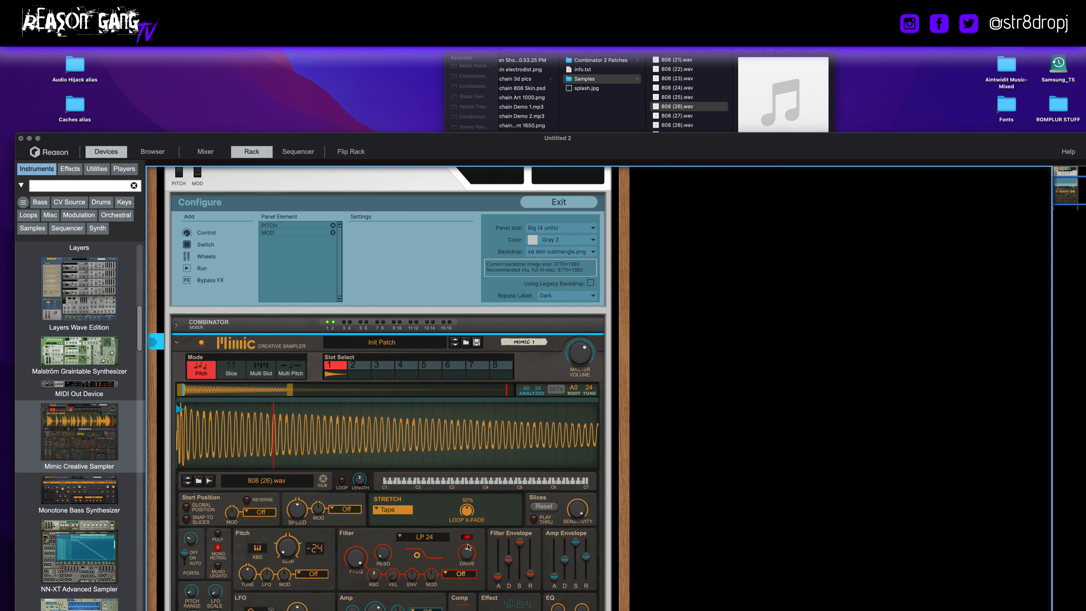
{"action": "double_click", "coordinate": [316, 137]}
{"action": "scroll", "coordinate": [378, 304], "scroll_direction": "up", "scroll_amount": 5}
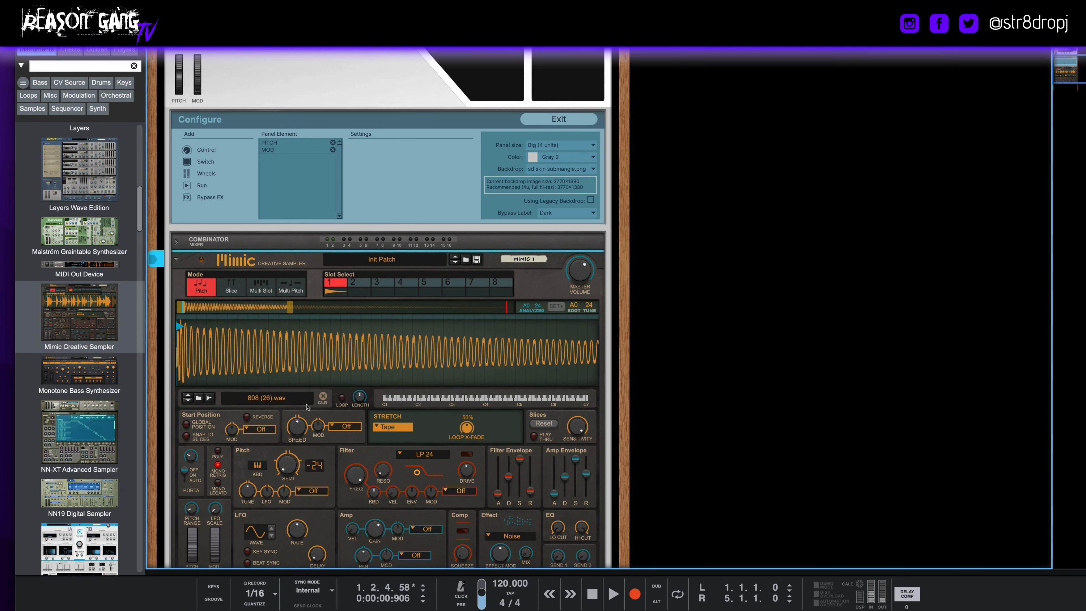
{"action": "scroll", "coordinate": [307, 407], "scroll_direction": "down", "scroll_amount": 3}
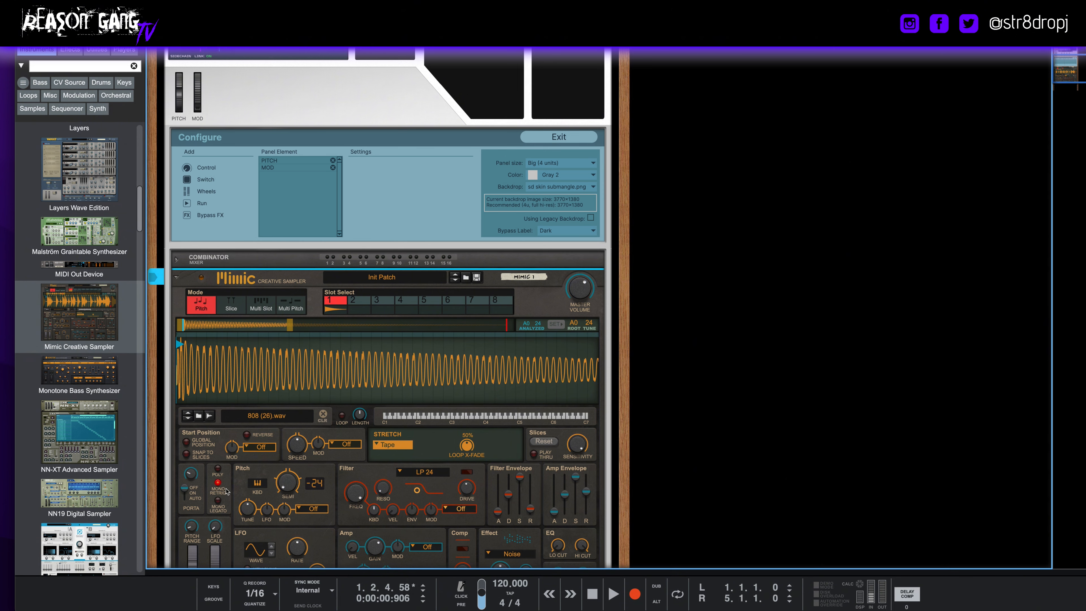
{"action": "scroll", "coordinate": [240, 482], "scroll_direction": "up", "scroll_amount": 1}
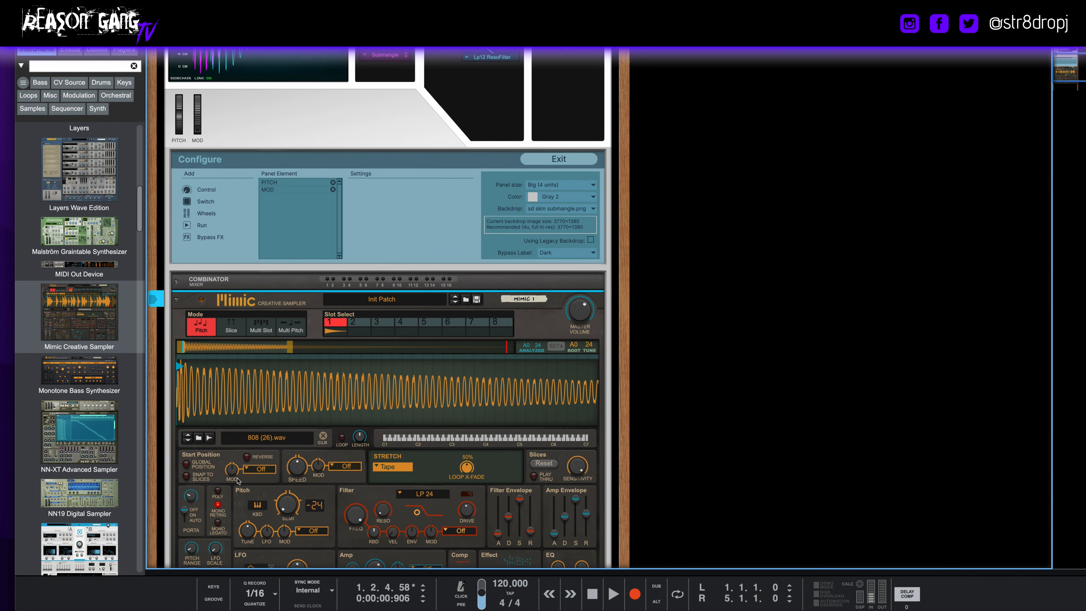
{"action": "scroll", "coordinate": [560, 376], "scroll_direction": "up", "scroll_amount": 5}
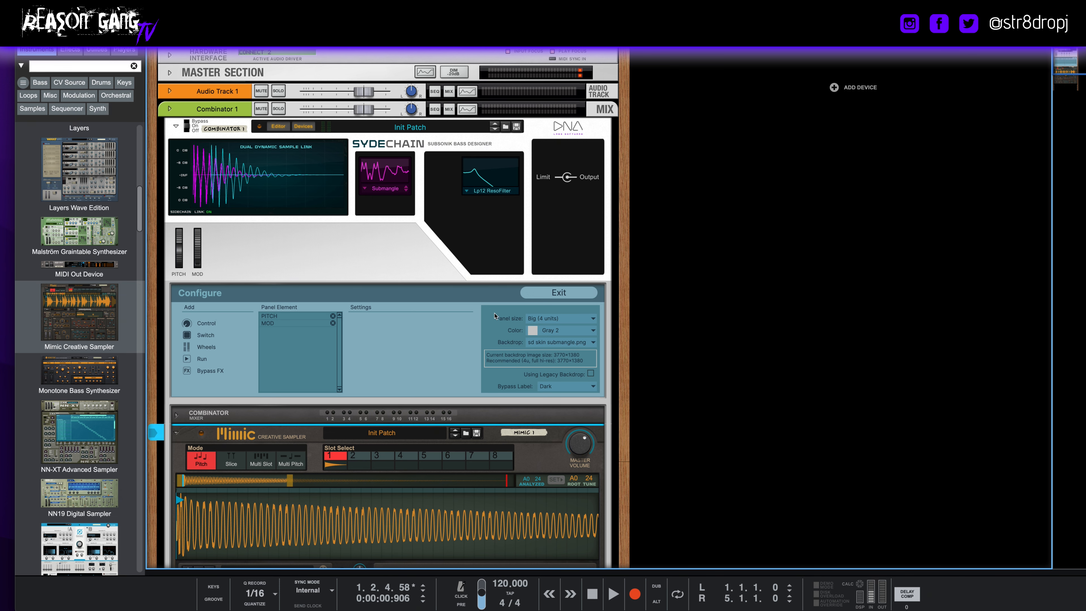
{"action": "left_click", "coordinate": [302, 127]}
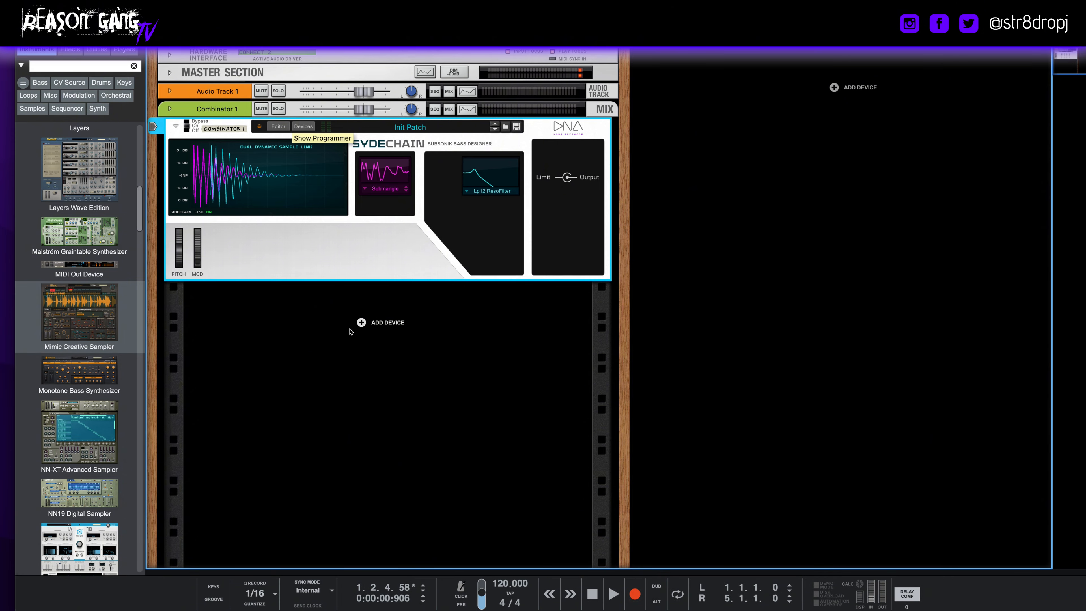
{"action": "right_click", "coordinate": [353, 340]}
{"action": "left_click", "coordinate": [291, 334]}
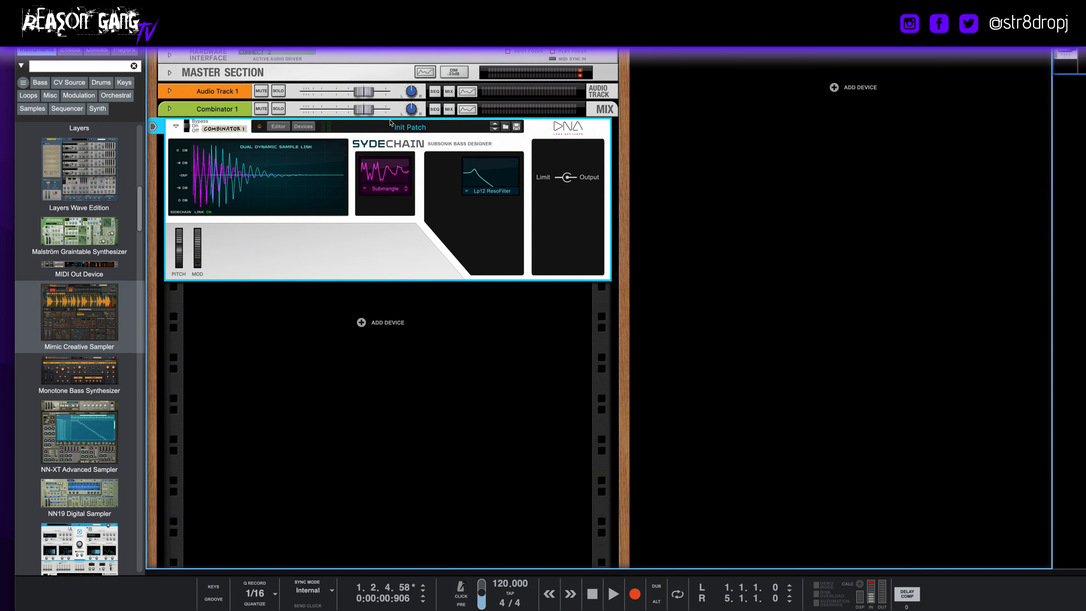
{"action": "left_click", "coordinate": [303, 127]}
{"action": "scroll", "coordinate": [284, 107], "scroll_direction": "up", "scroll_amount": 2}
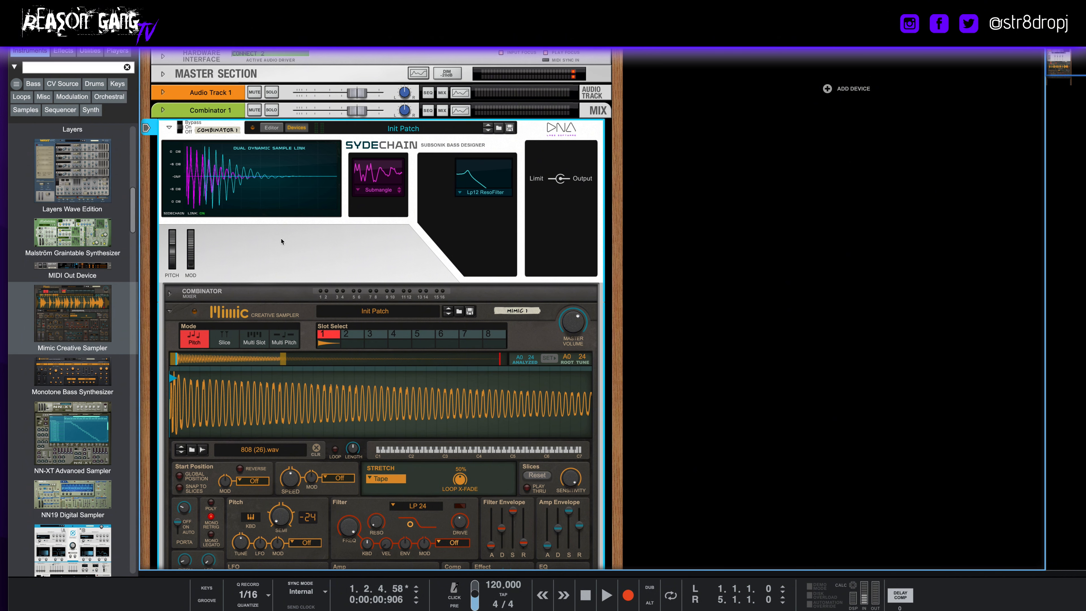
- Open the Combinator's panel configuration and add a control knob placed below the Limit/Output graphic
{"action": "left_click", "coordinate": [272, 127]}
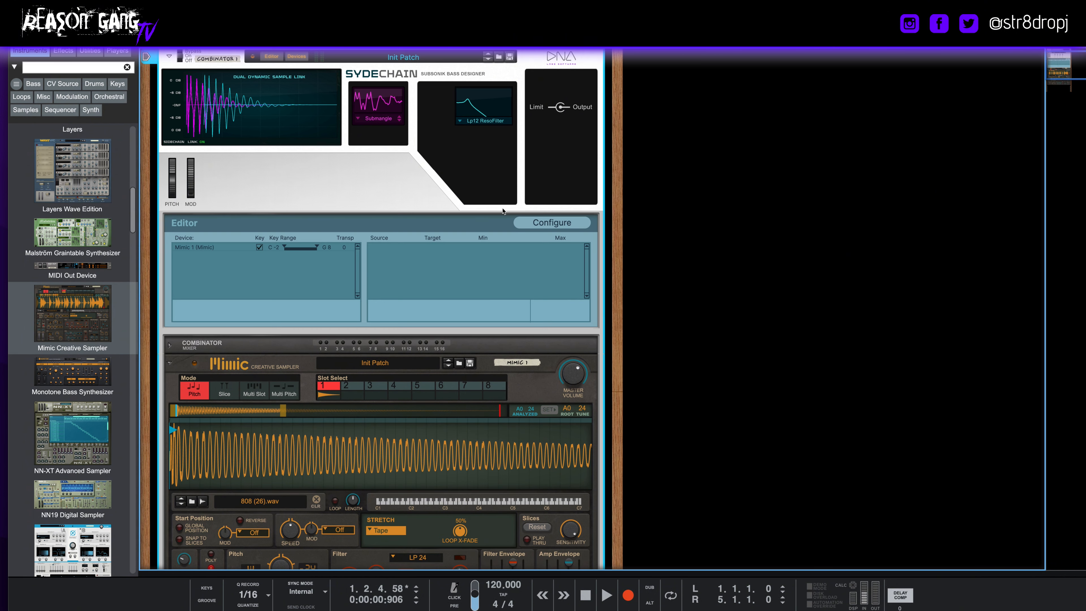
{"action": "scroll", "coordinate": [575, 257], "scroll_direction": "up", "scroll_amount": 3}
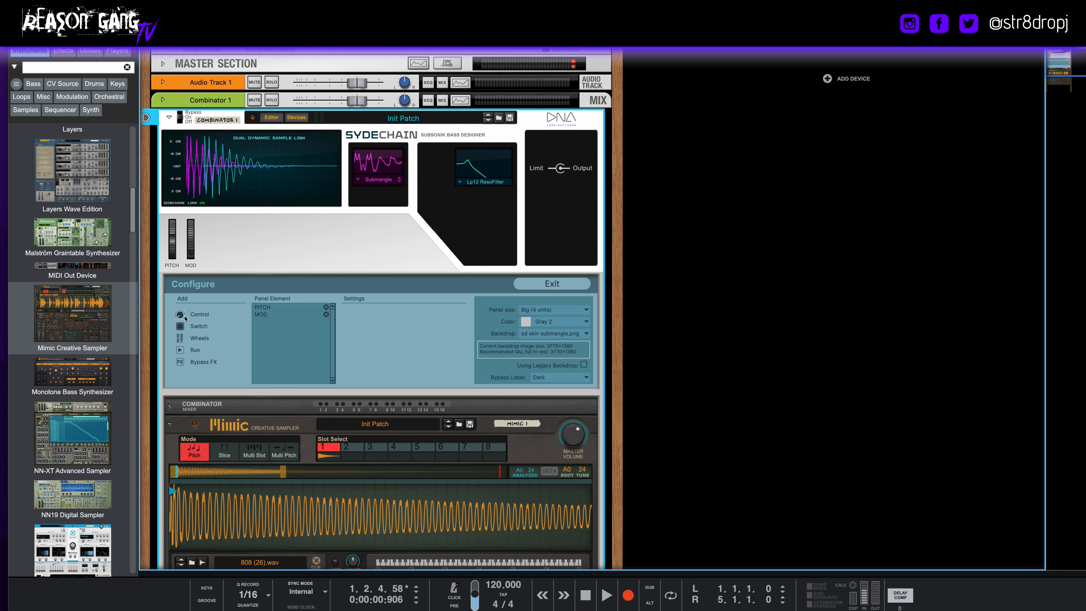
{"action": "left_click", "coordinate": [180, 314]}
{"action": "left_click_drag", "start_coordinate": [183, 137], "coordinate": [560, 198]}
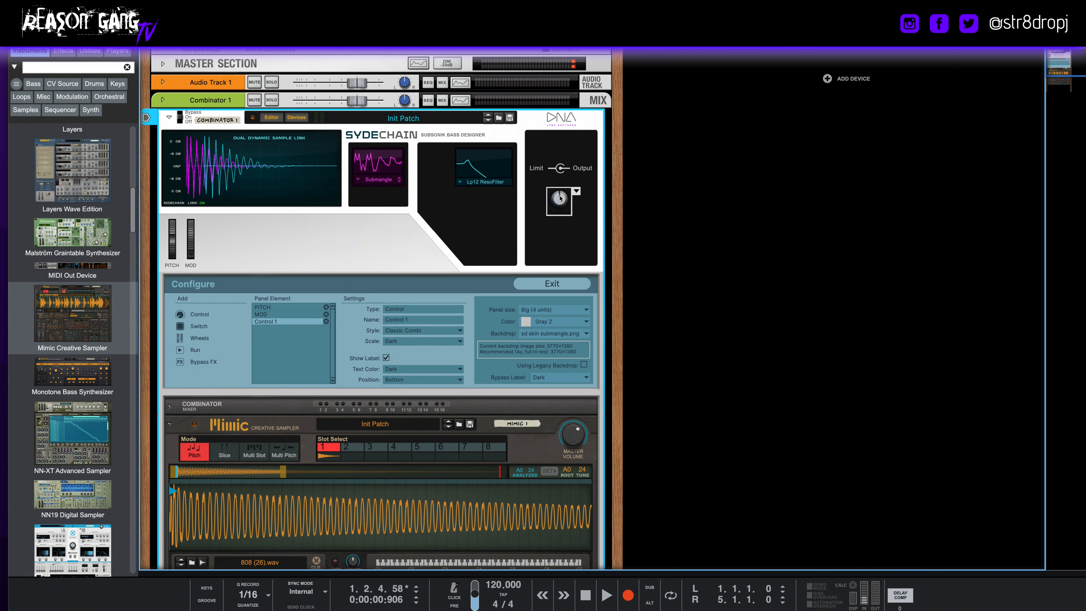
- Change the new knob's style to Vintage XXL, trying Black Big first
{"action": "left_click", "coordinate": [414, 331]}
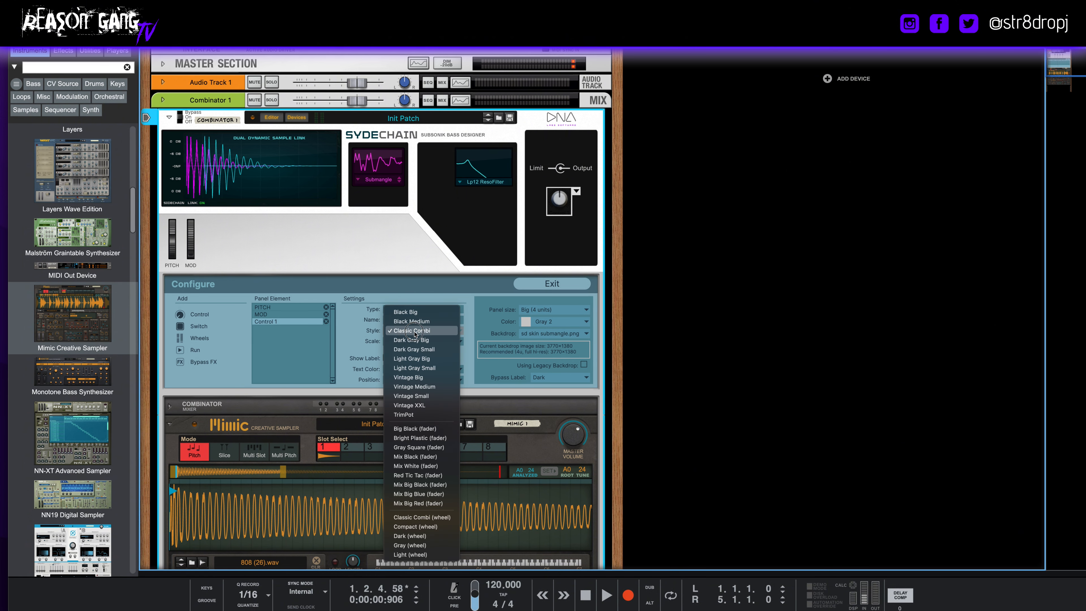
{"action": "left_click", "coordinate": [418, 313]}
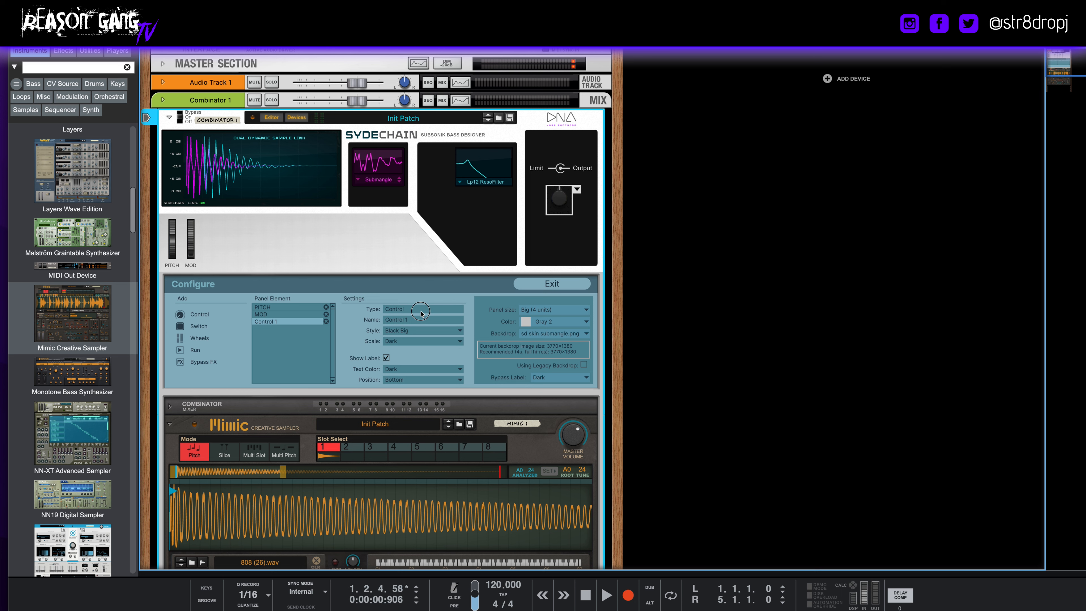
{"action": "left_click", "coordinate": [416, 332]}
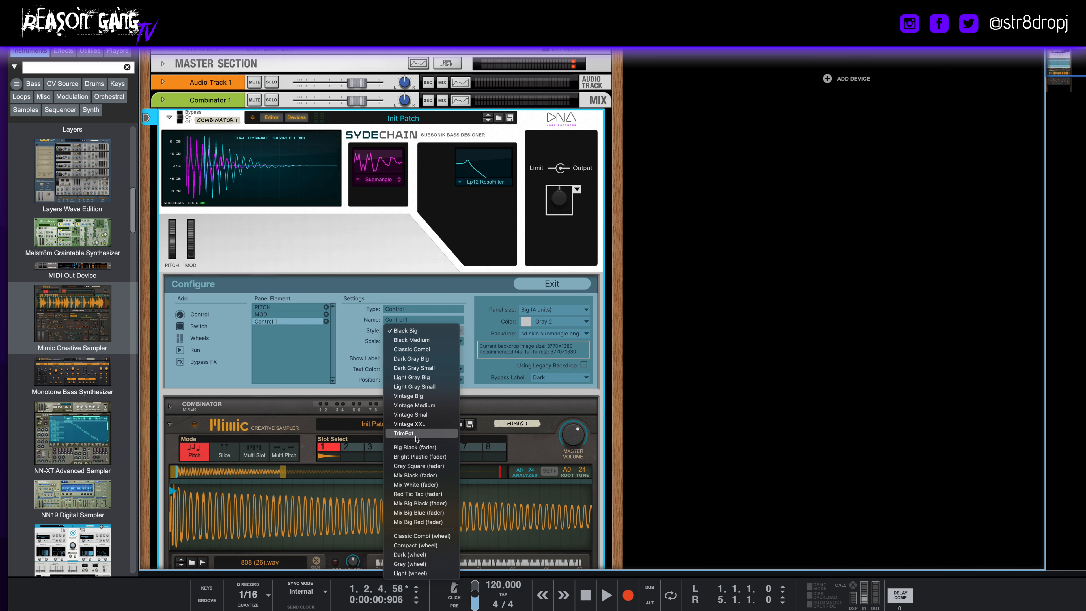
{"action": "left_click", "coordinate": [423, 424]}
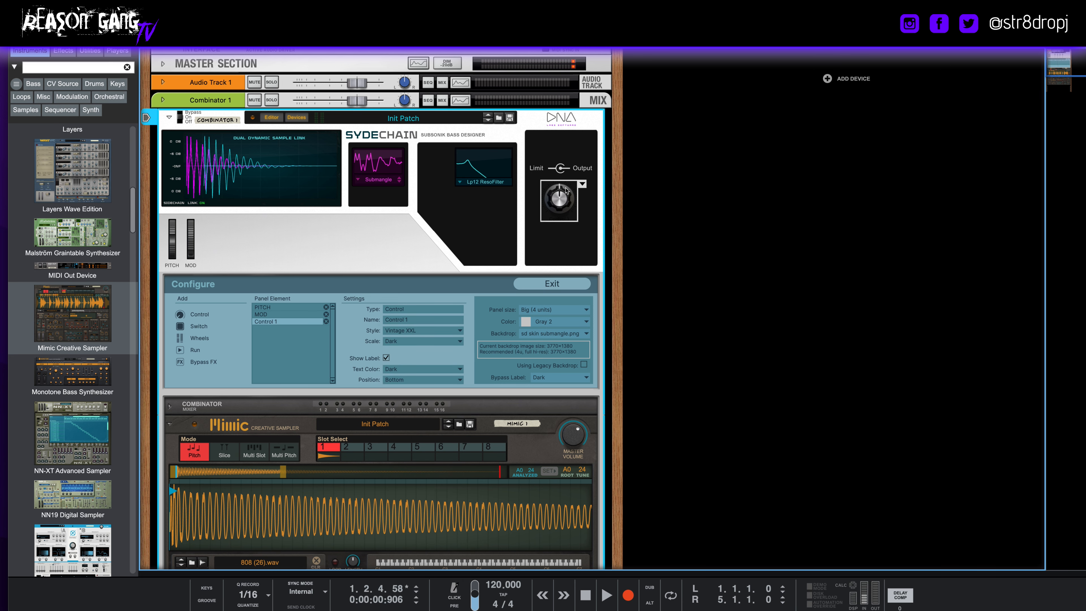
{"action": "left_click", "coordinate": [563, 252]}
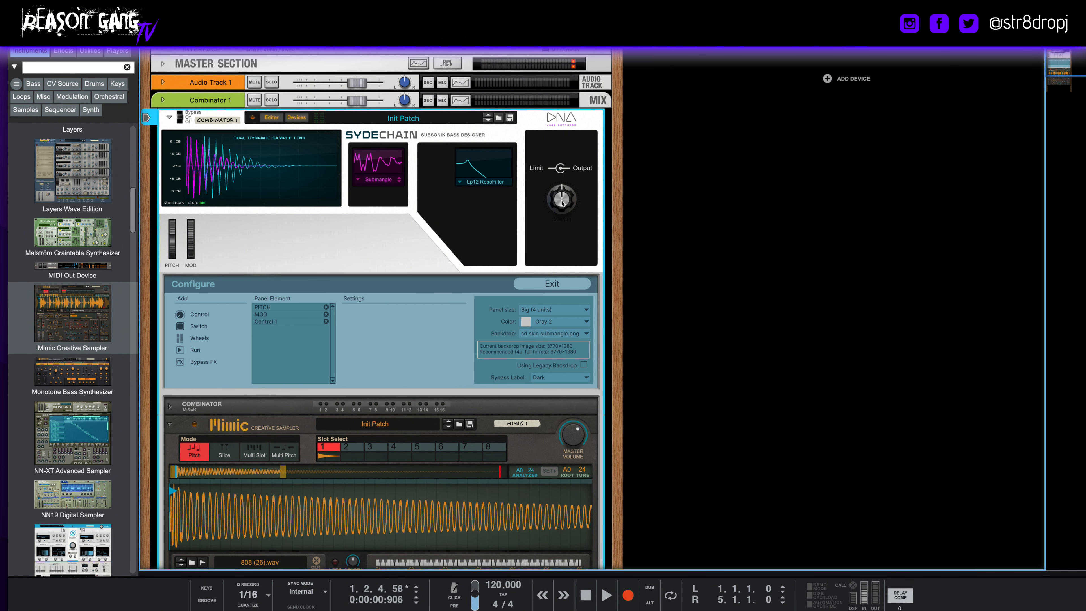
- Map Mimic's Master Volume to the Combinator's Control 1 knob
{"action": "mouse_move", "coordinate": [563, 204]}
{"action": "scroll", "coordinate": [556, 323], "scroll_direction": "down", "scroll_amount": 3}
{"action": "scroll", "coordinate": [533, 411], "scroll_direction": "down", "scroll_amount": 4}
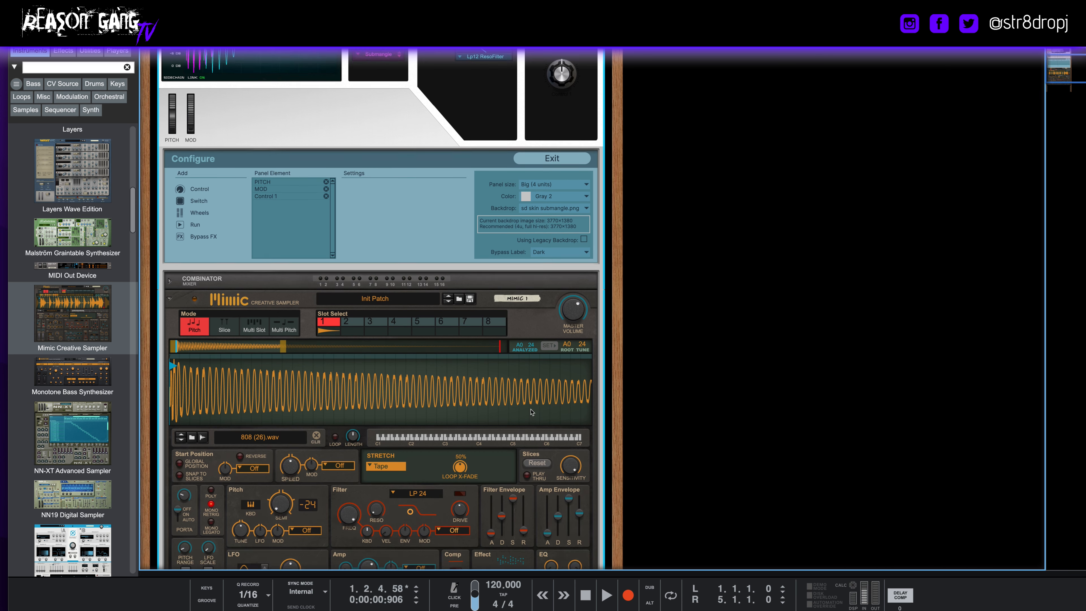
{"action": "scroll", "coordinate": [533, 411], "scroll_direction": "up", "scroll_amount": 4}
{"action": "left_click", "coordinate": [574, 337]}
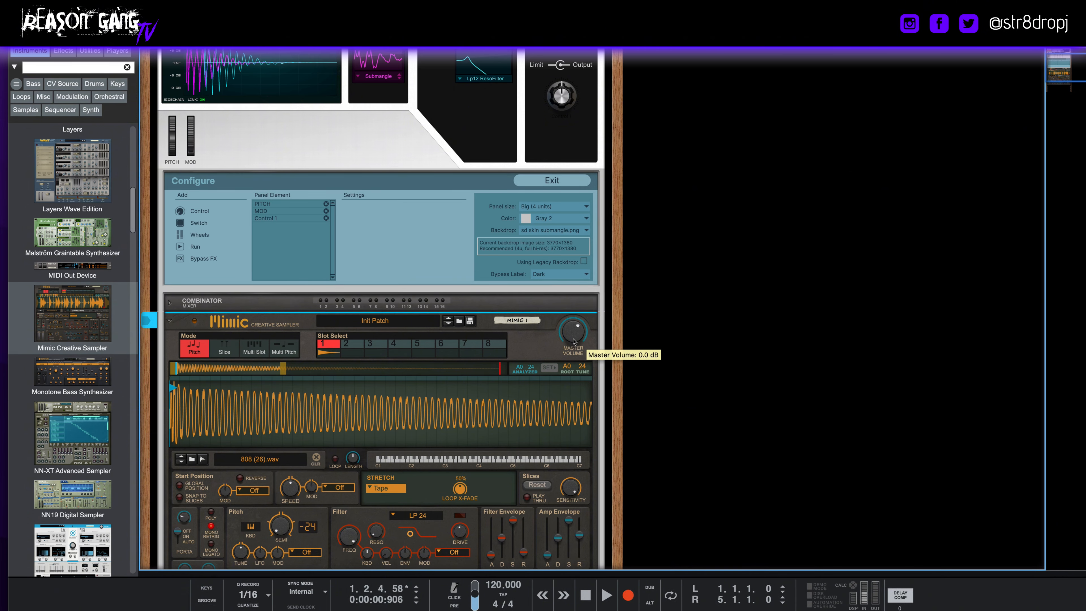
{"action": "scroll", "coordinate": [575, 342], "scroll_direction": "up", "scroll_amount": 2}
{"action": "right_click", "coordinate": [576, 384]}
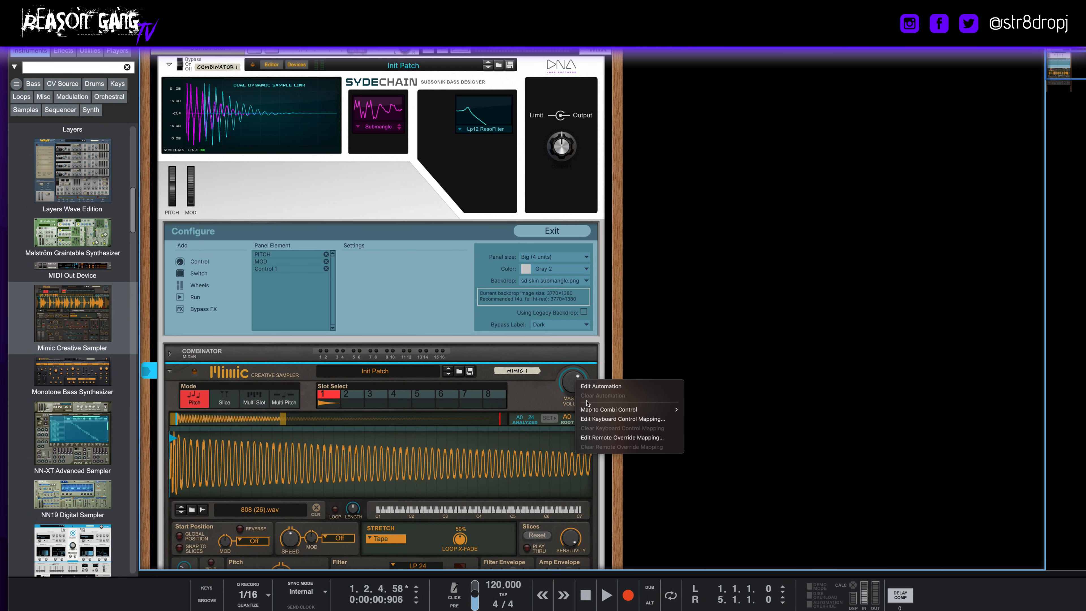
{"action": "mouse_move", "coordinate": [588, 411]}
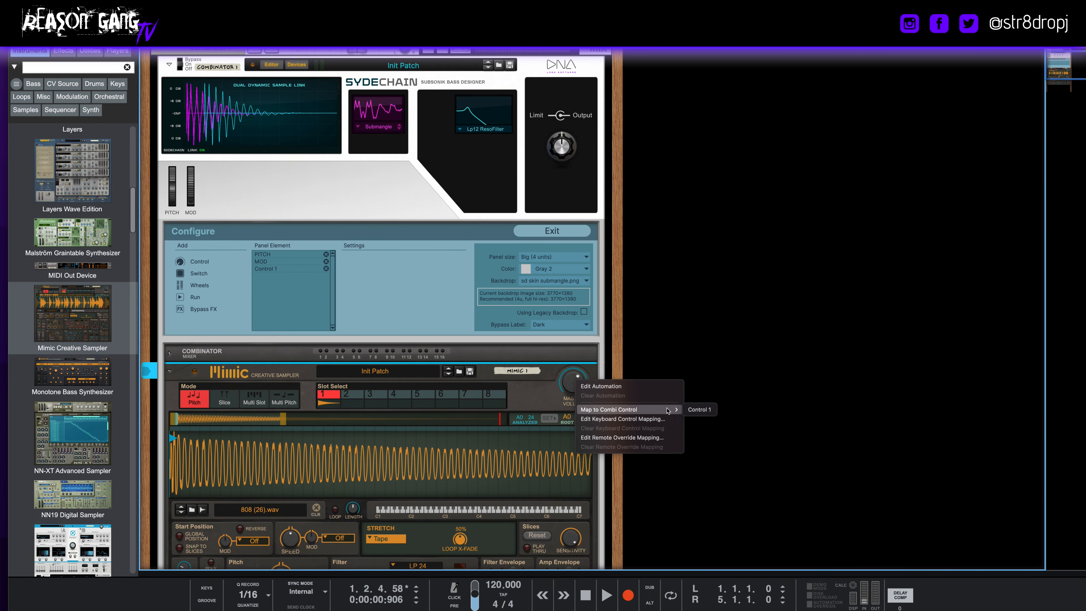
{"action": "left_click", "coordinate": [699, 410]}
- Rename the Control 1 knob as Output on the light panel area and place it back below the Limit/Output graphic
{"action": "left_click", "coordinate": [564, 145]}
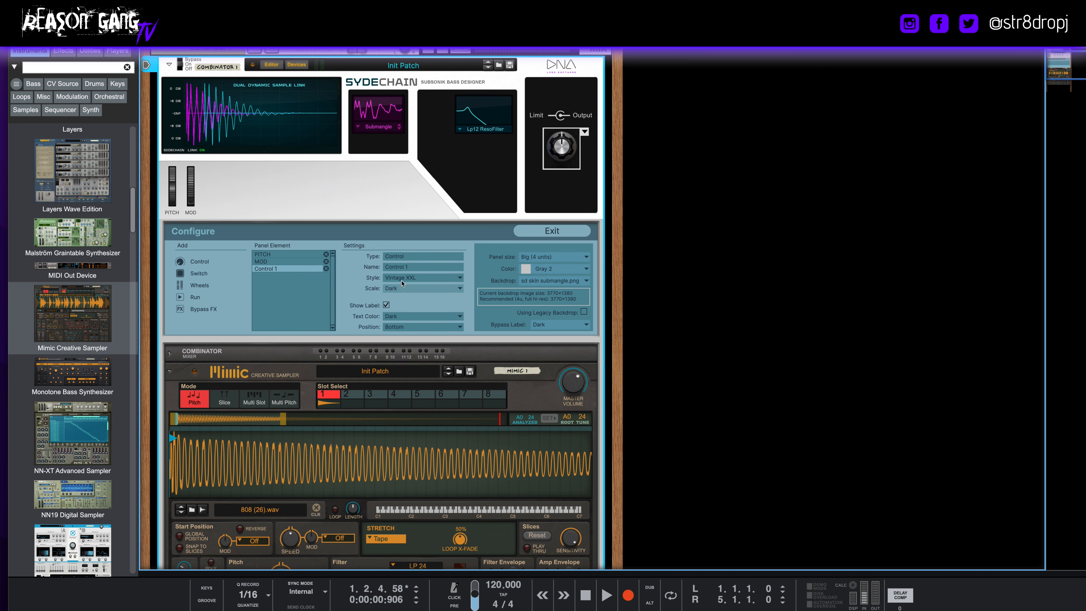
{"action": "left_click", "coordinate": [394, 268]}
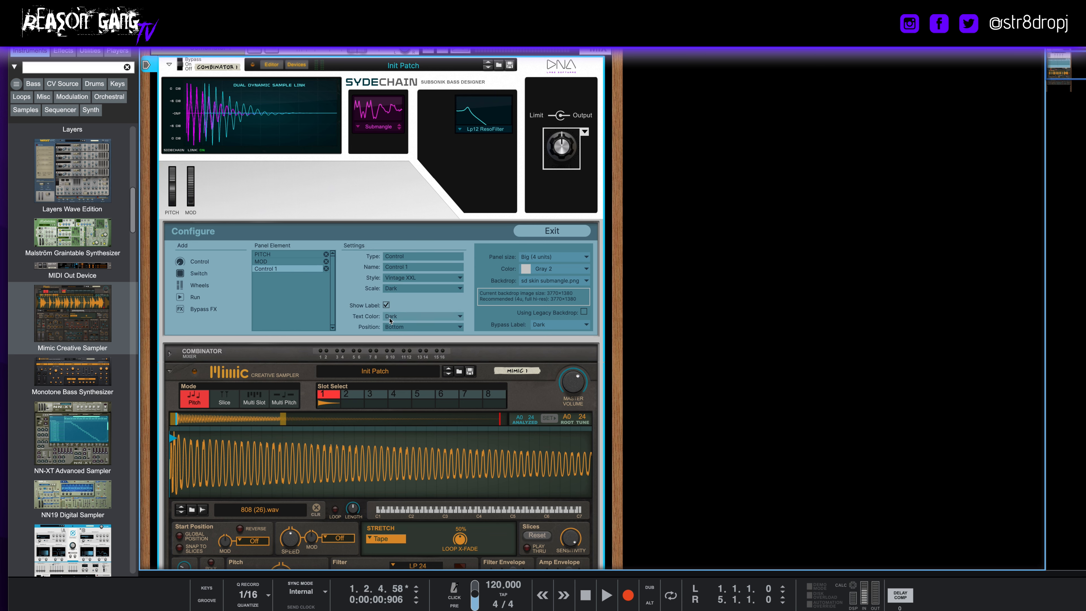
{"action": "left_click", "coordinate": [565, 181]}
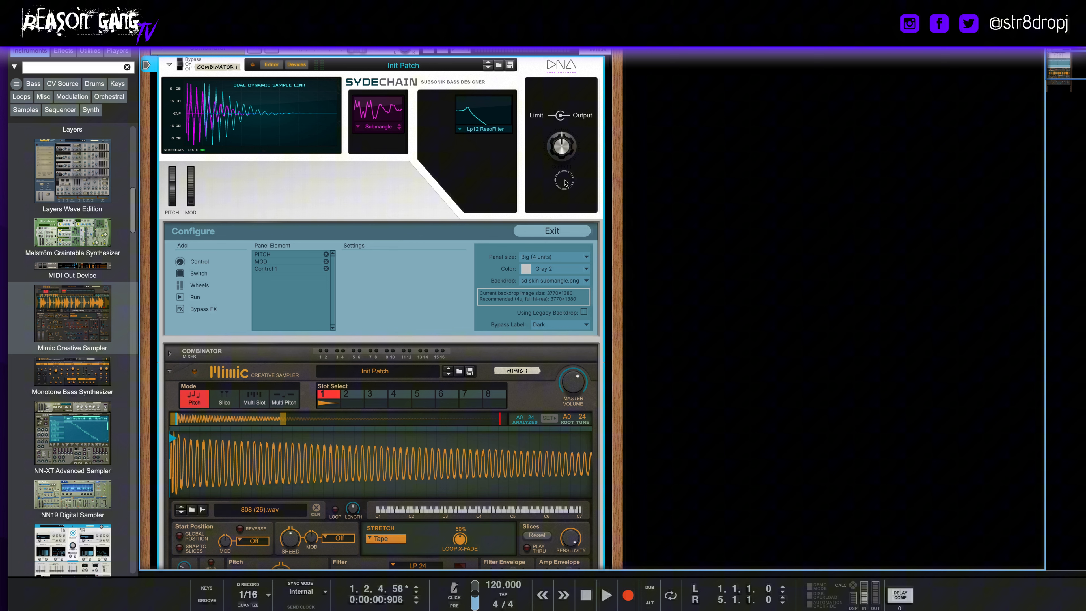
{"action": "left_click", "coordinate": [564, 158]}
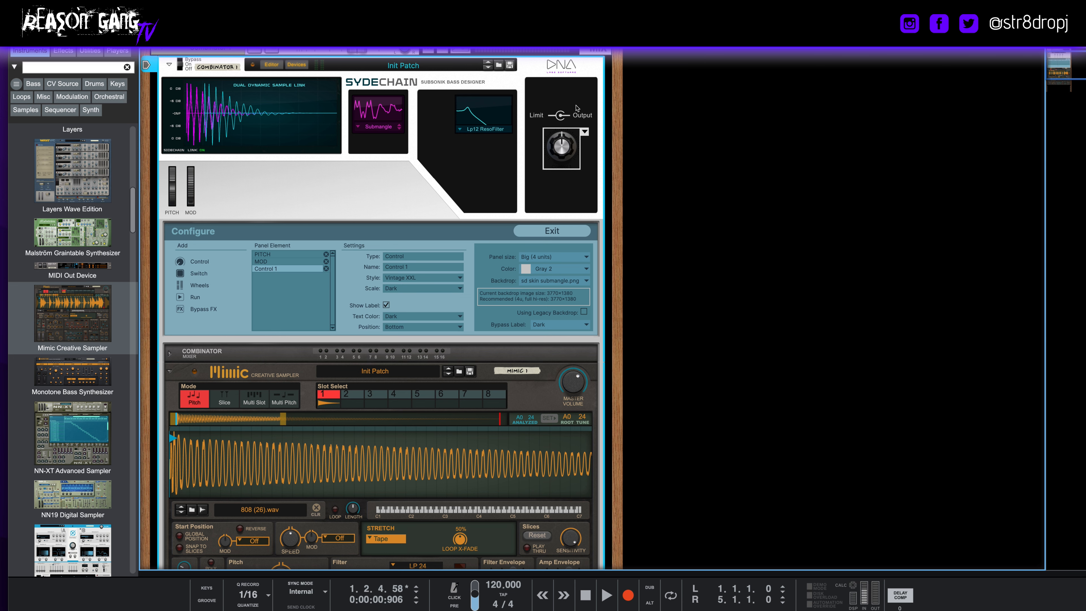
{"action": "left_click_drag", "start_coordinate": [558, 151], "coordinate": [378, 192]}
{"action": "double_click", "coordinate": [381, 208]}
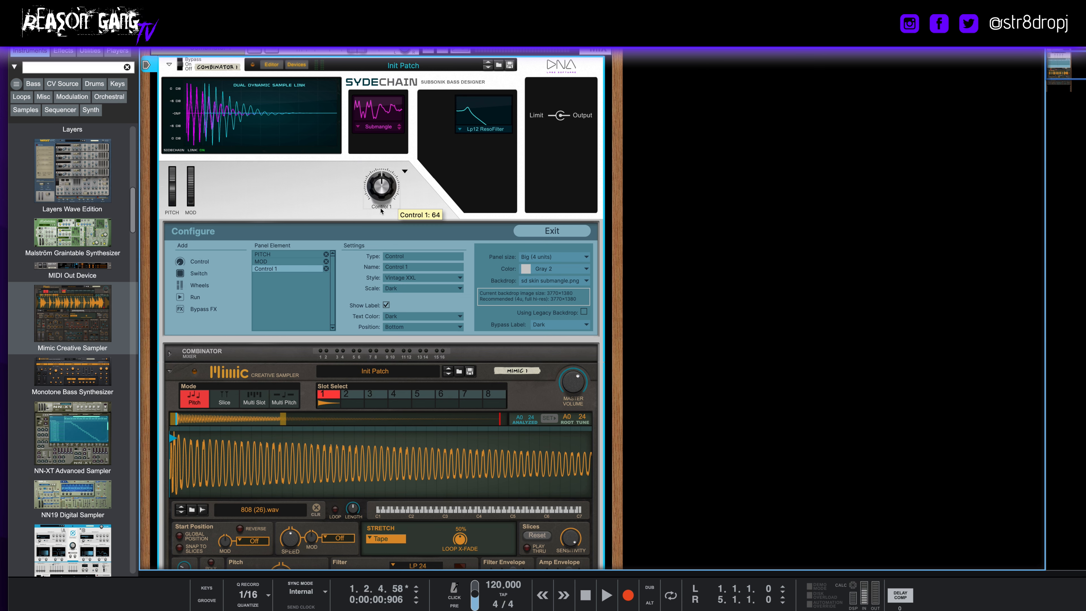
{"action": "type", "text": "Output"}
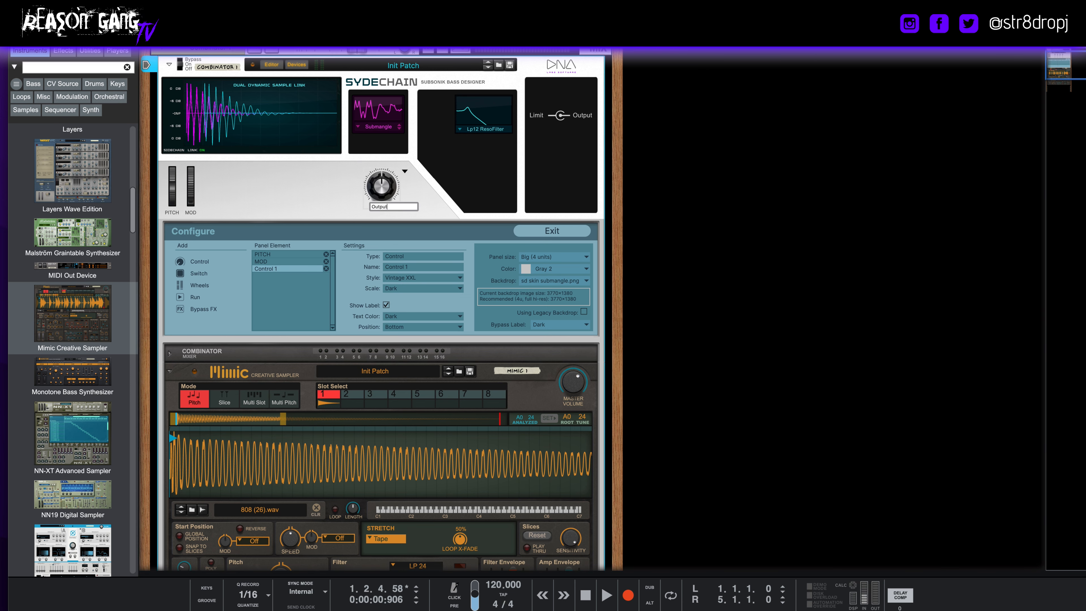
{"action": "key", "text": "Return"}
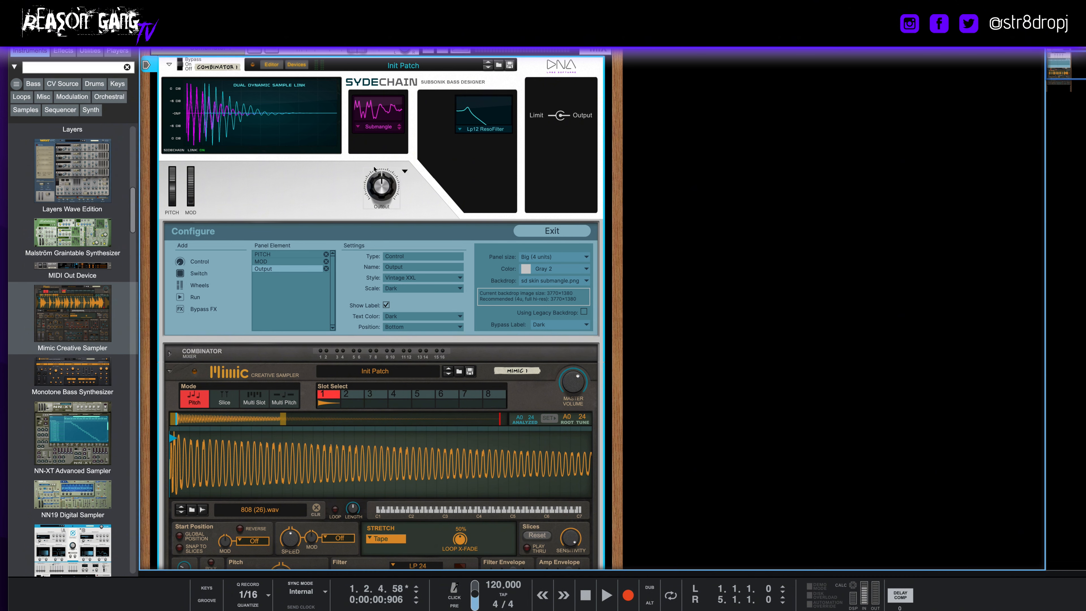
{"action": "left_click_drag", "start_coordinate": [374, 168], "coordinate": [559, 145]}
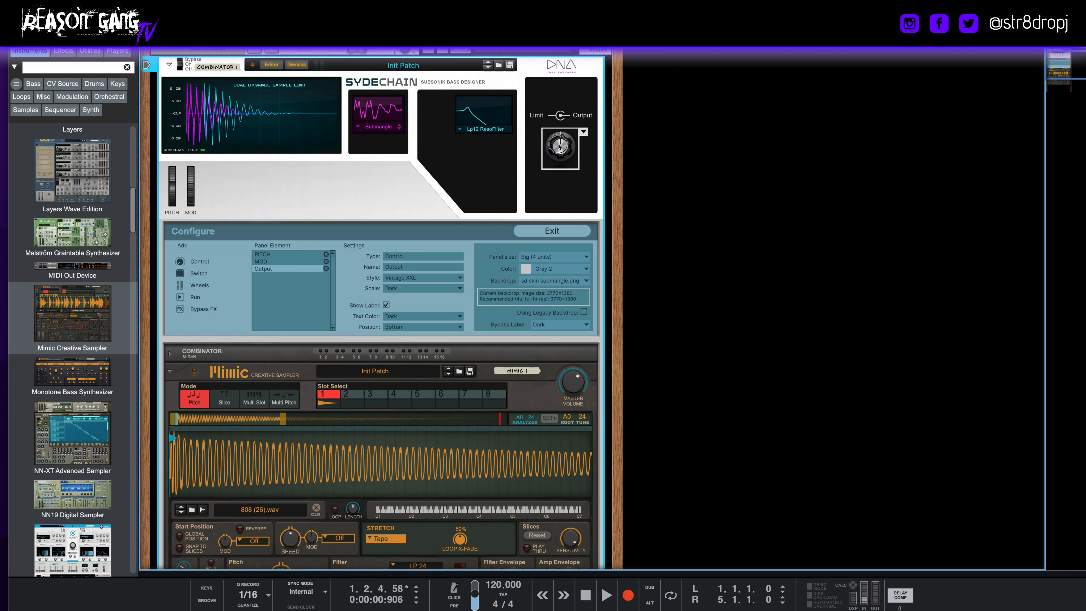
- Map Mimic's Master Volume to the Output knob again, leave the panel configuration and delete the duplicate mapping
{"action": "right_click", "coordinate": [573, 381]}
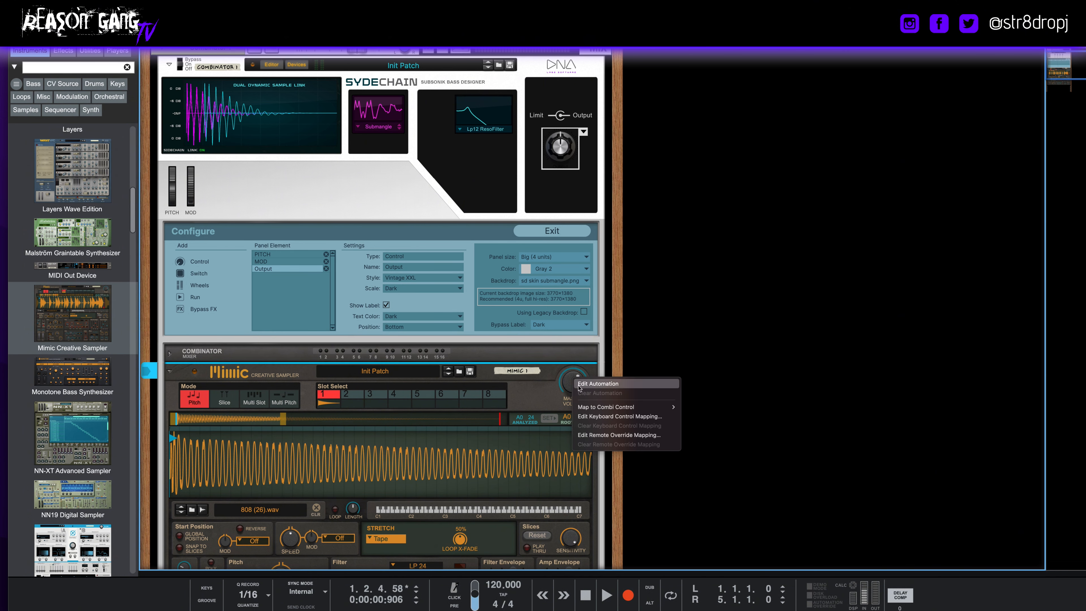
{"action": "left_click", "coordinate": [693, 407]}
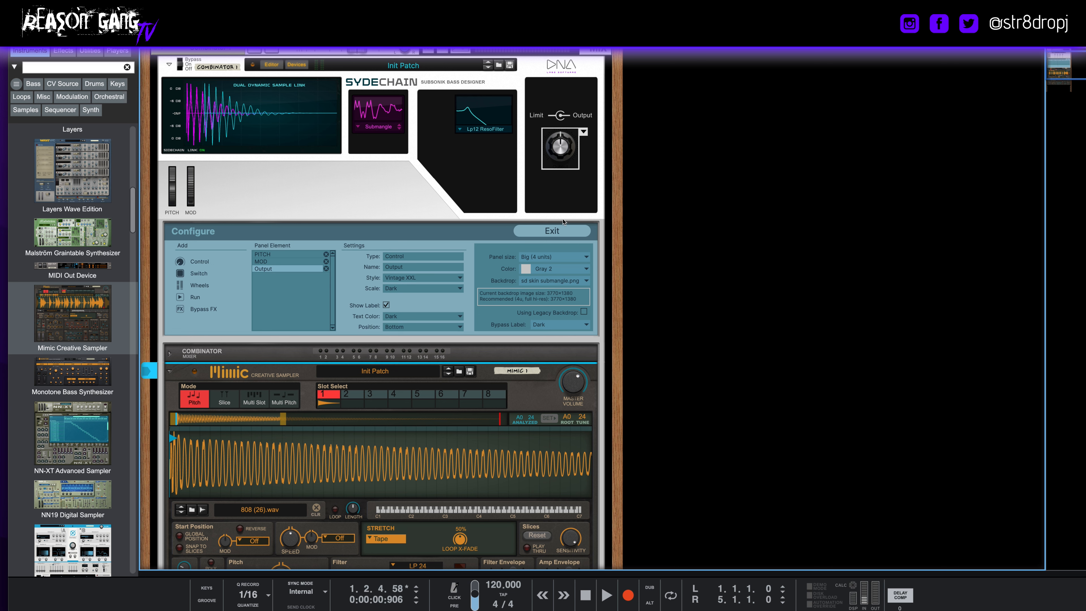
{"action": "left_click", "coordinate": [558, 230]}
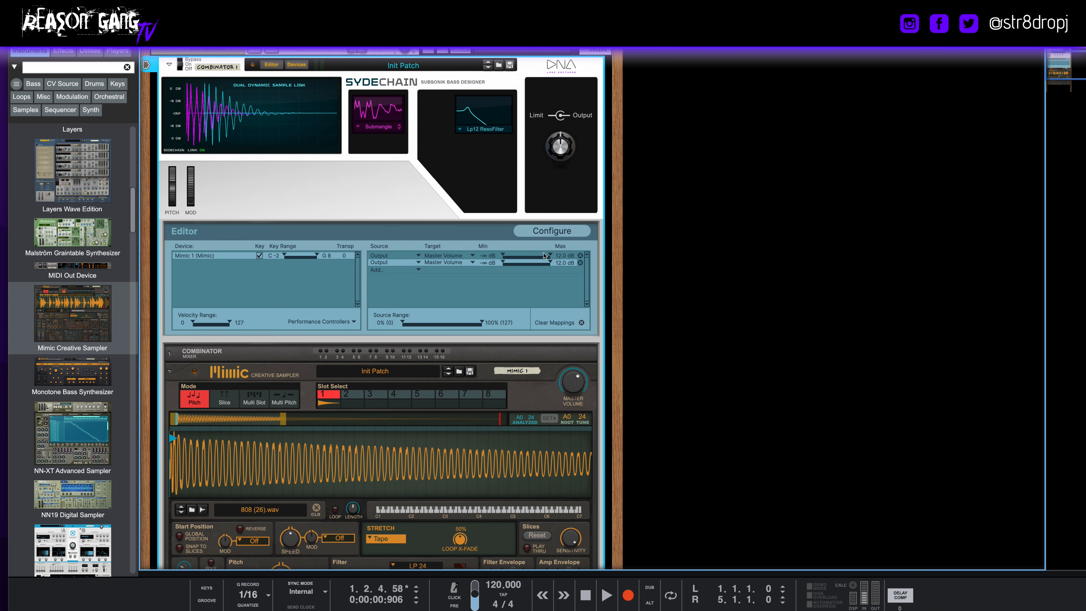
{"action": "left_click", "coordinate": [581, 262]}
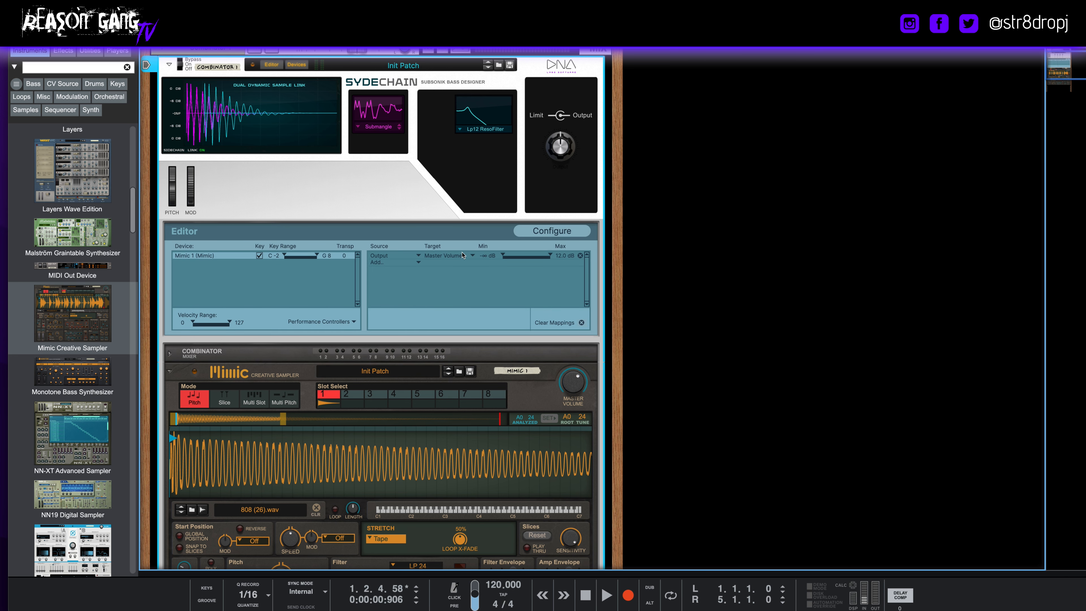
- Adjust the Output knob to bring Mimic's Master Volume to about -5.9 dB
{"action": "left_click", "coordinate": [576, 389]}
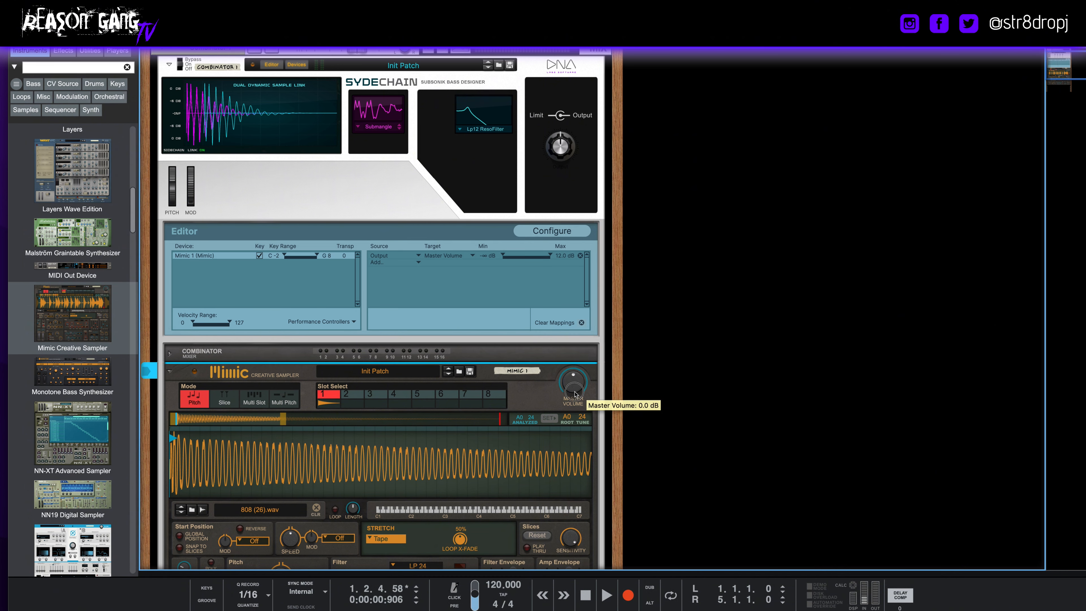
{"action": "left_click", "coordinate": [558, 161]}
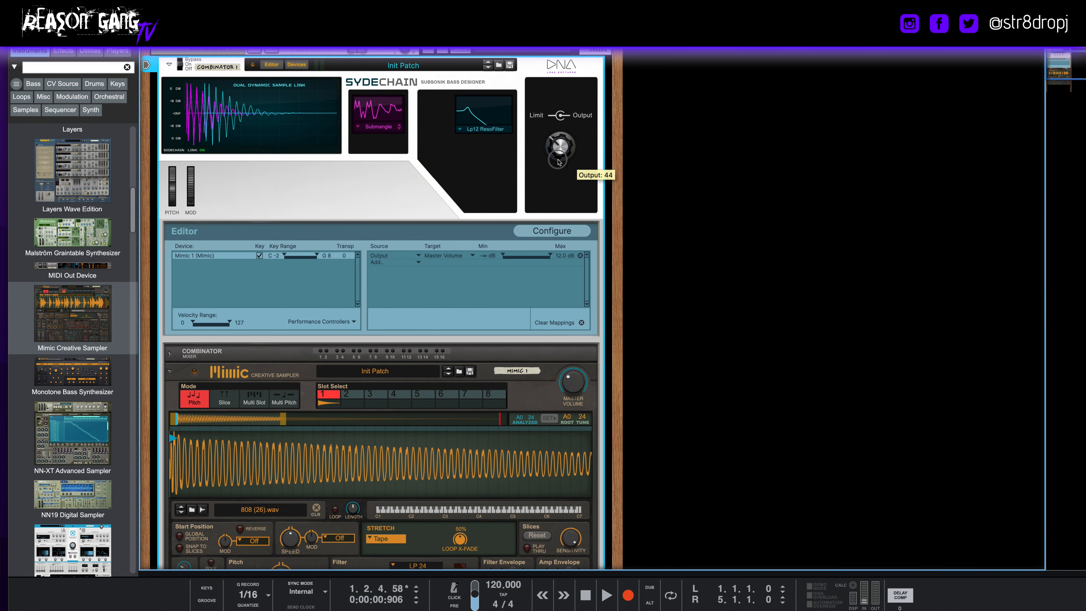
{"action": "left_click_drag", "start_coordinate": [558, 162], "coordinate": [559, 153]}
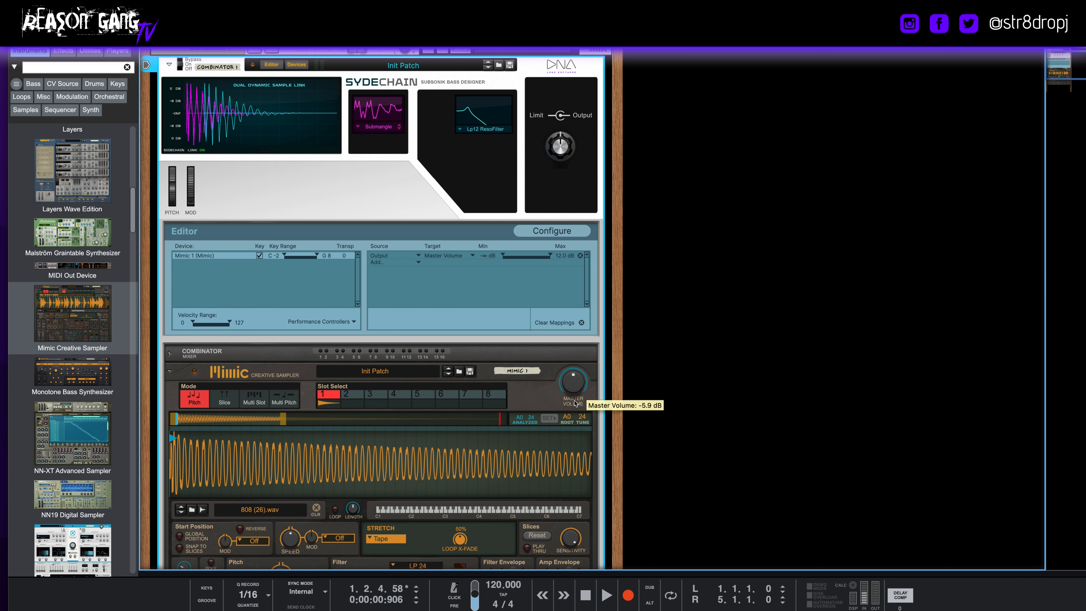
{"action": "scroll", "coordinate": [508, 390], "scroll_direction": "down", "scroll_amount": 2}
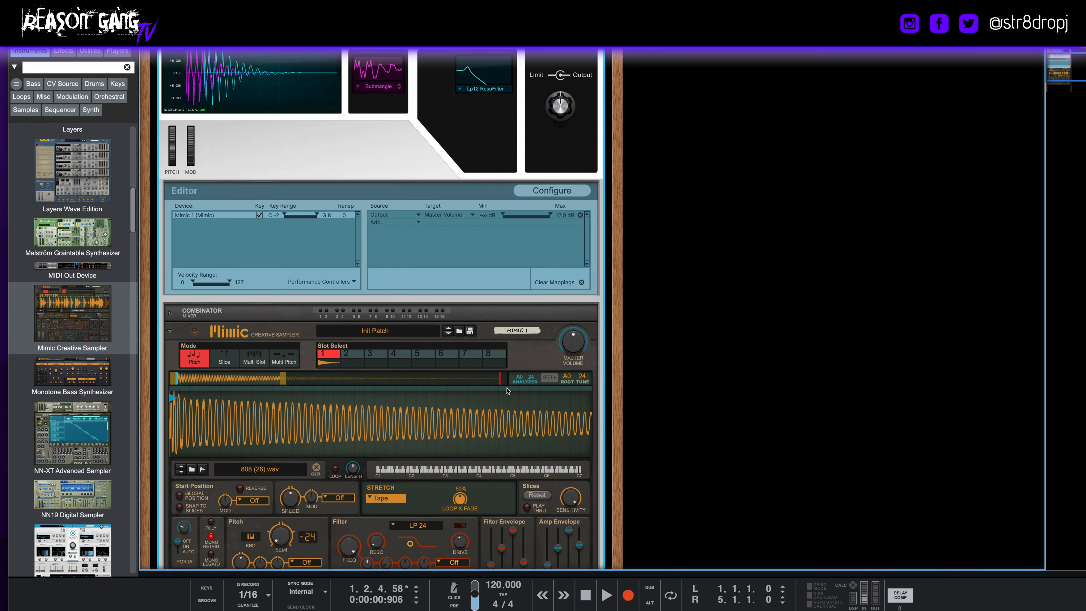
{"action": "scroll", "coordinate": [508, 391], "scroll_direction": "down", "scroll_amount": 2}
{"action": "scroll", "coordinate": [507, 391], "scroll_direction": "up", "scroll_amount": 3}
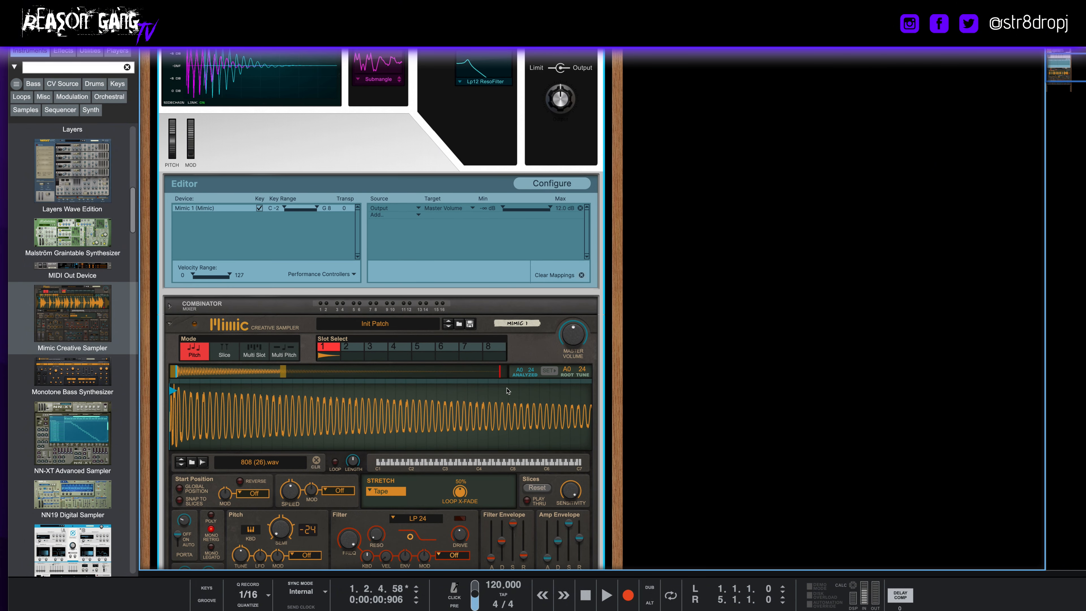
{"action": "scroll", "coordinate": [507, 391], "scroll_direction": "down", "scroll_amount": 6}
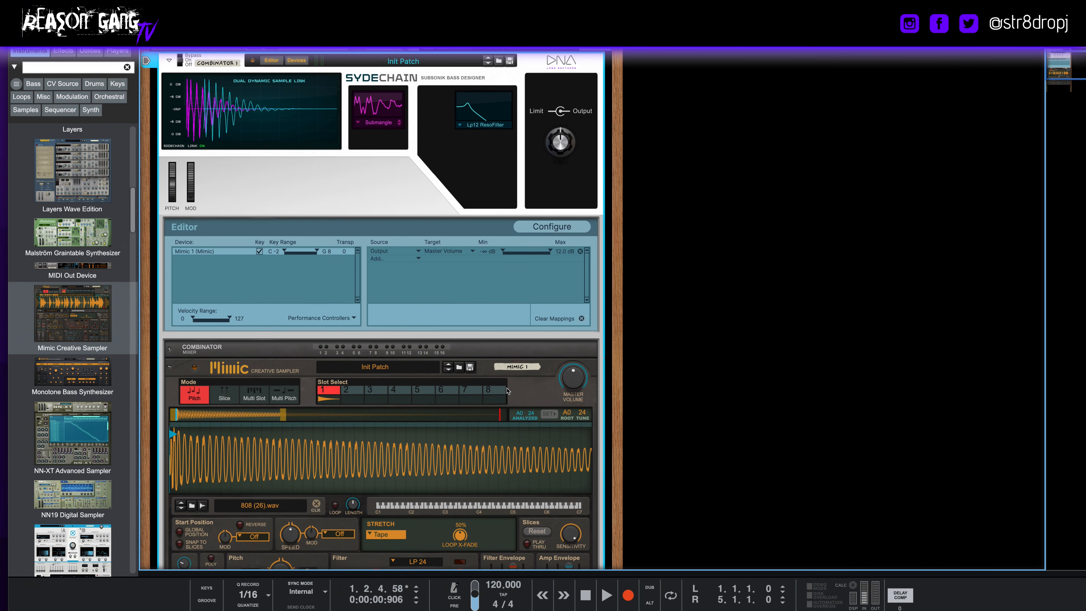
{"action": "scroll", "coordinate": [507, 391], "scroll_direction": "up", "scroll_amount": 2}
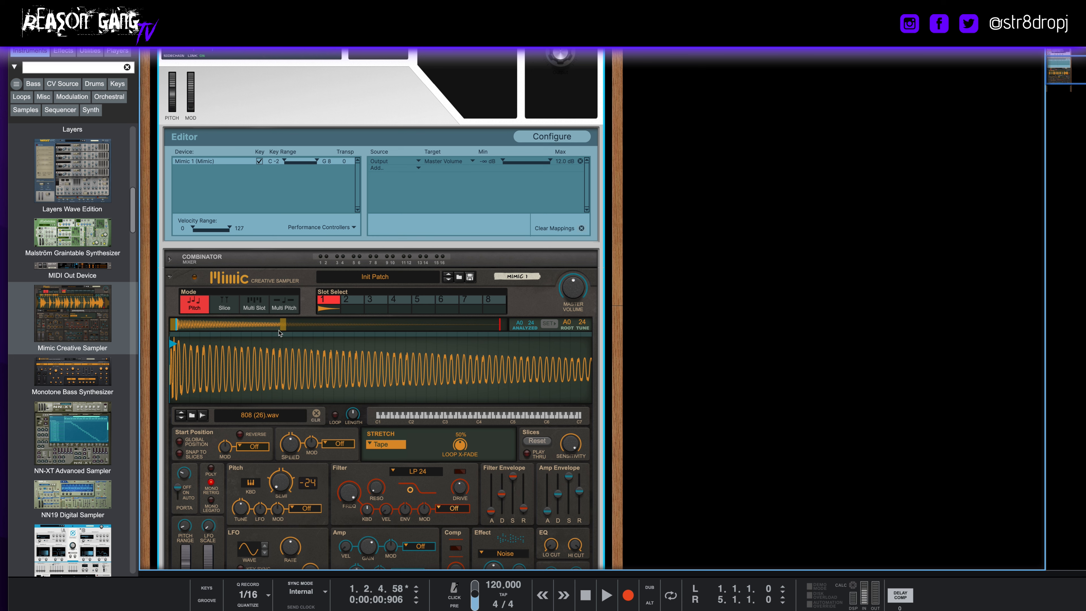
{"action": "left_click", "coordinate": [268, 277]}
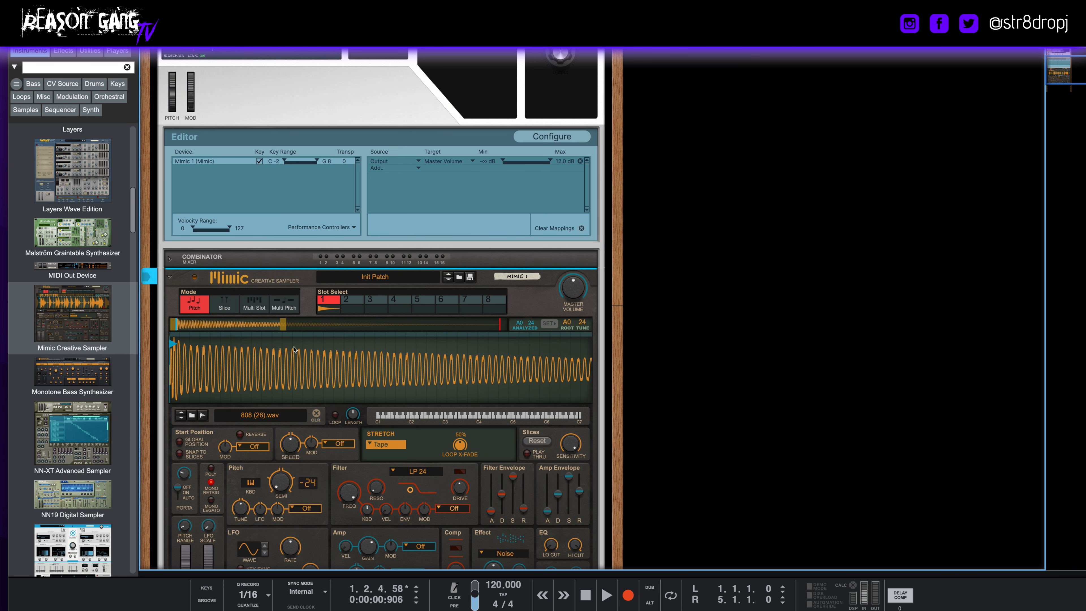
{"action": "scroll", "coordinate": [296, 242], "scroll_direction": "up", "scroll_amount": 3}
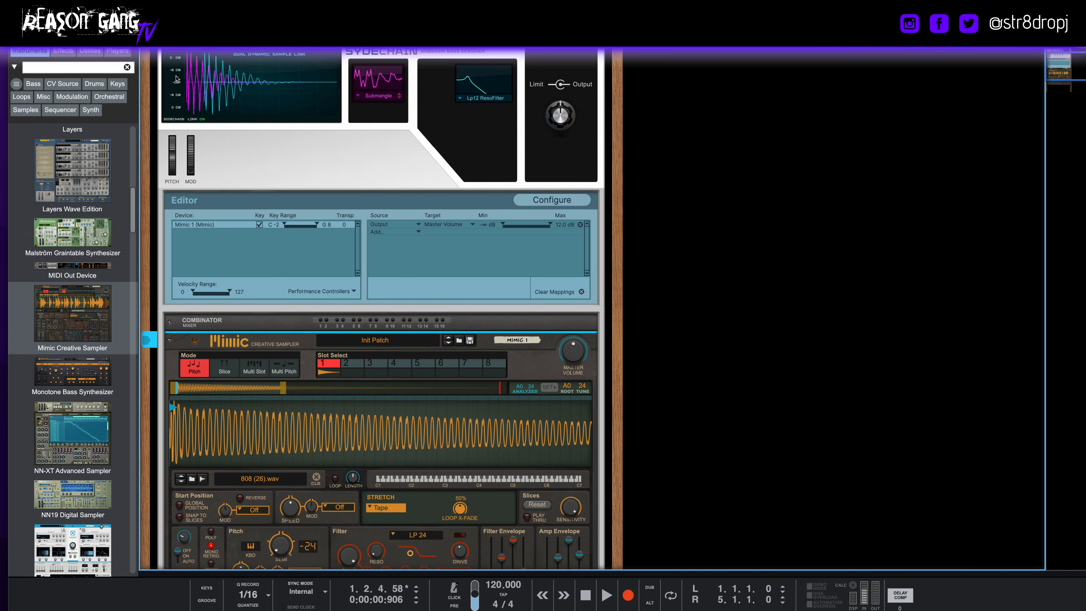
{"action": "scroll", "coordinate": [208, 209], "scroll_direction": "up", "scroll_amount": 3}
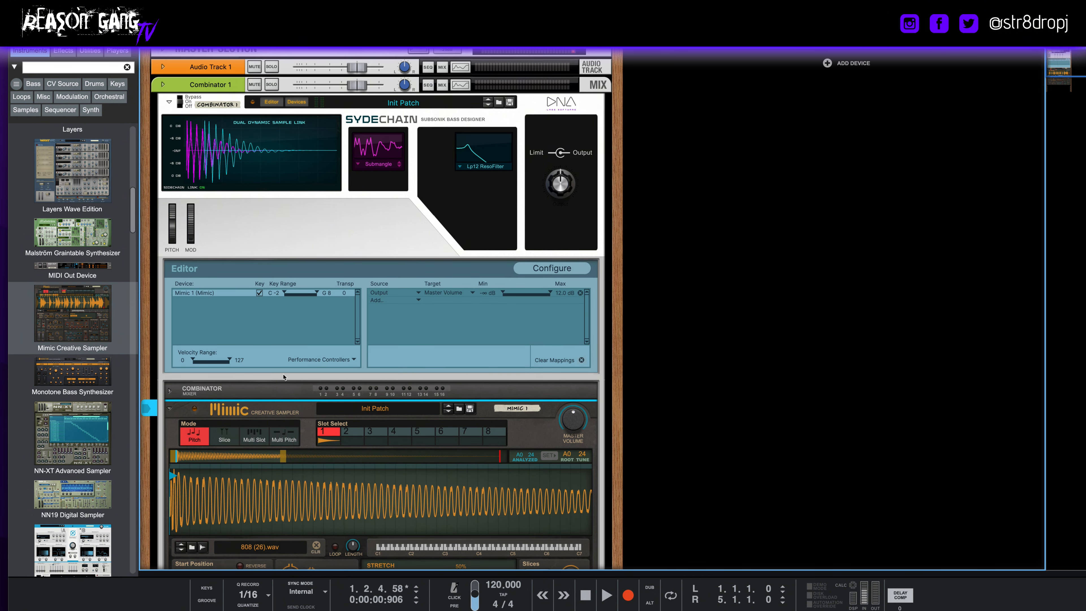
{"action": "scroll", "coordinate": [204, 185], "scroll_direction": "up", "scroll_amount": 1}
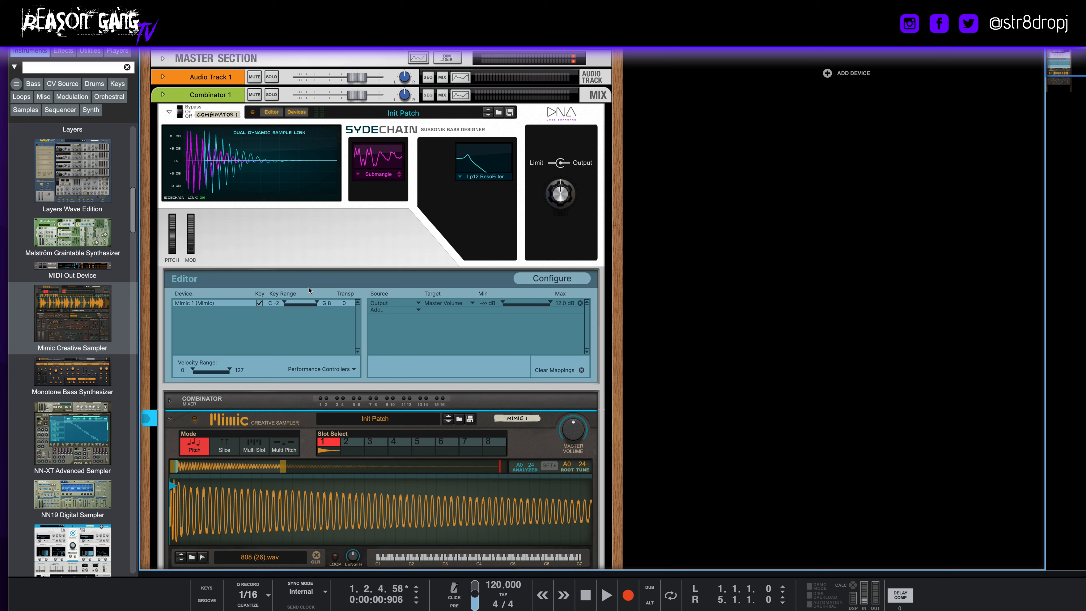
- Add a second control knob to the Combinator panel, style it Vintage Medium and place it above the Limit label
{"action": "left_click", "coordinate": [552, 278]}
{"action": "left_click", "coordinate": [180, 309]}
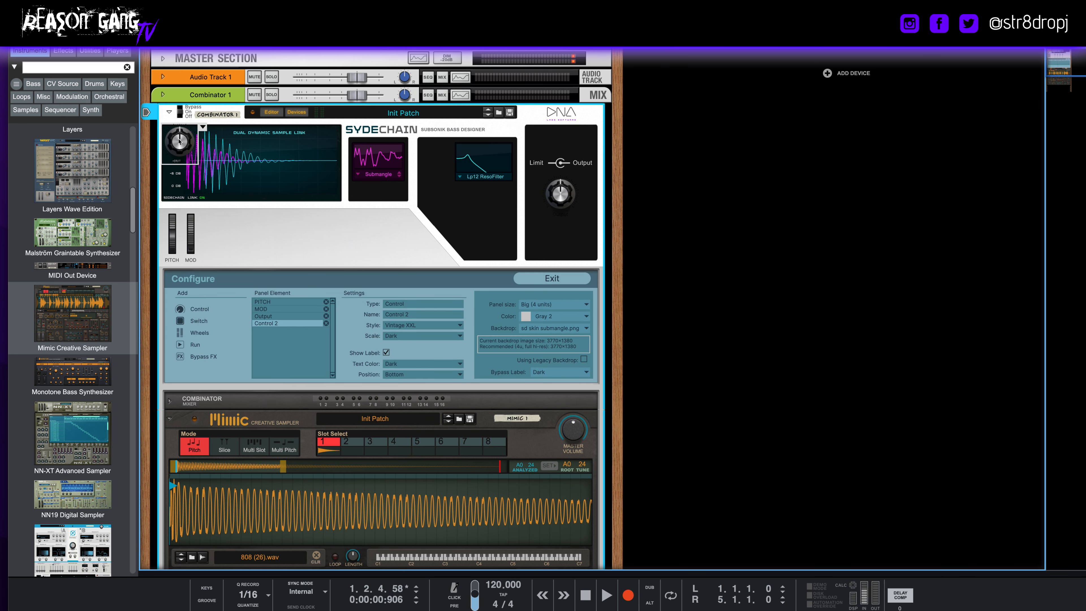
{"action": "left_click_drag", "start_coordinate": [179, 145], "coordinate": [322, 231]}
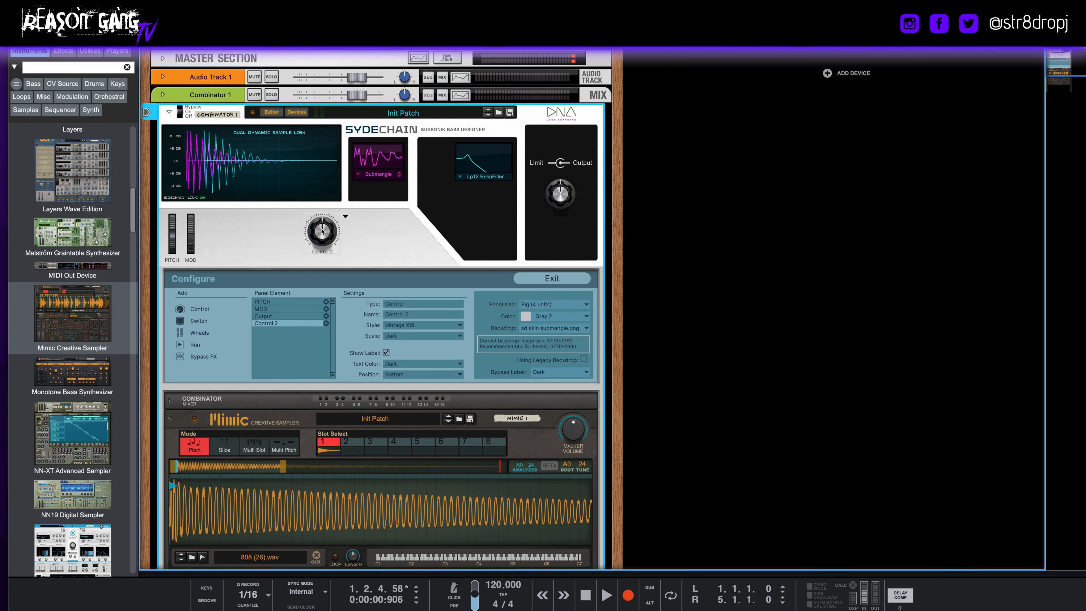
{"action": "left_click", "coordinate": [437, 326]}
{"action": "left_click", "coordinate": [440, 308]}
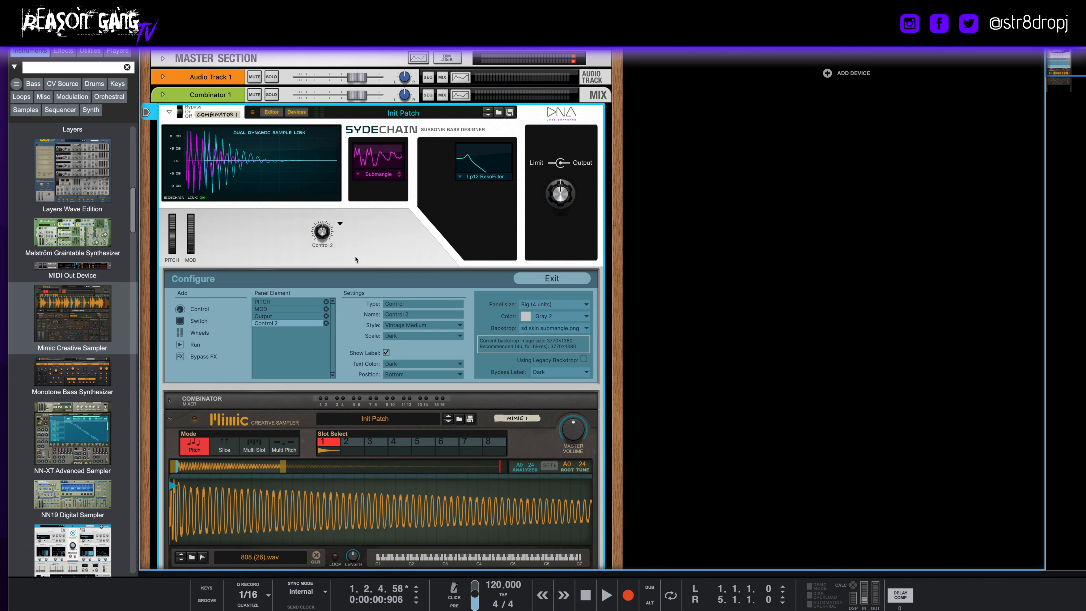
{"action": "left_click_drag", "start_coordinate": [322, 232], "coordinate": [538, 149]}
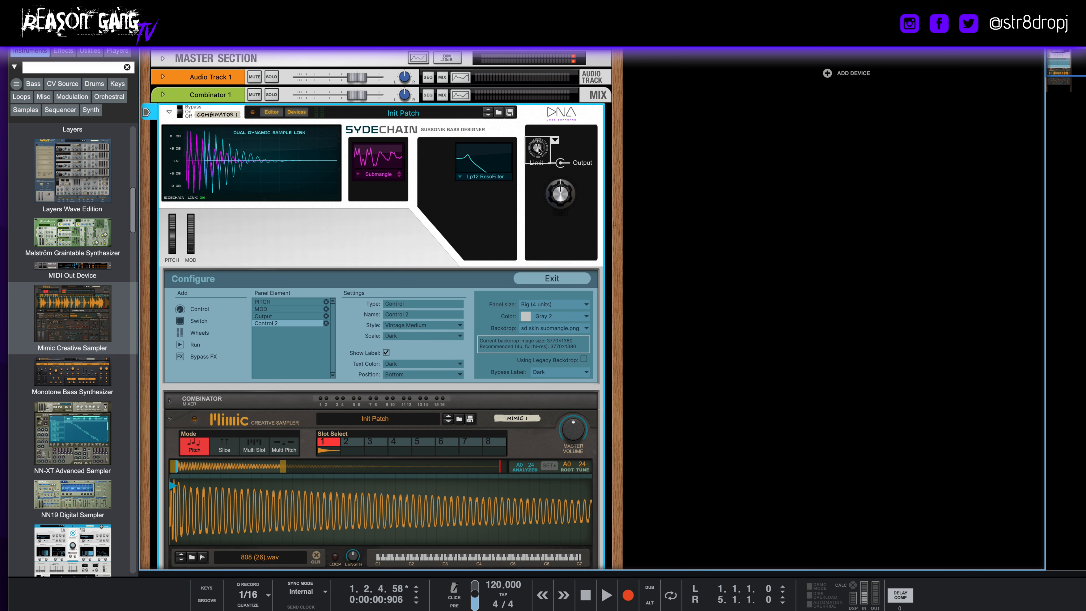
- Change the Output knob's style to Vintage Medium and place it above the Output label, level with the Control 2 knob
{"action": "left_click", "coordinate": [560, 198]}
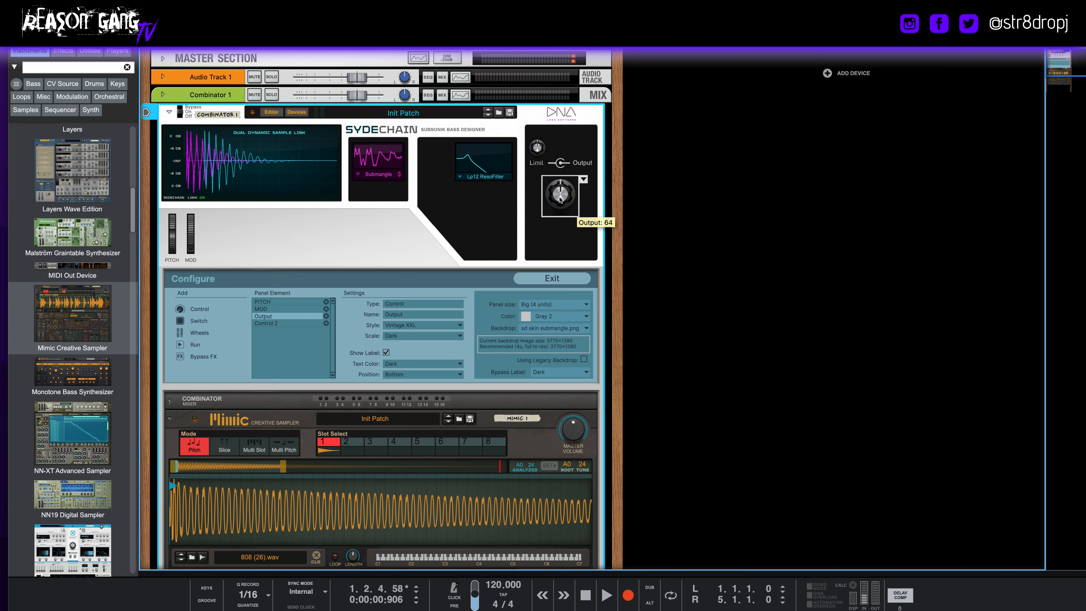
{"action": "left_click", "coordinate": [431, 327]}
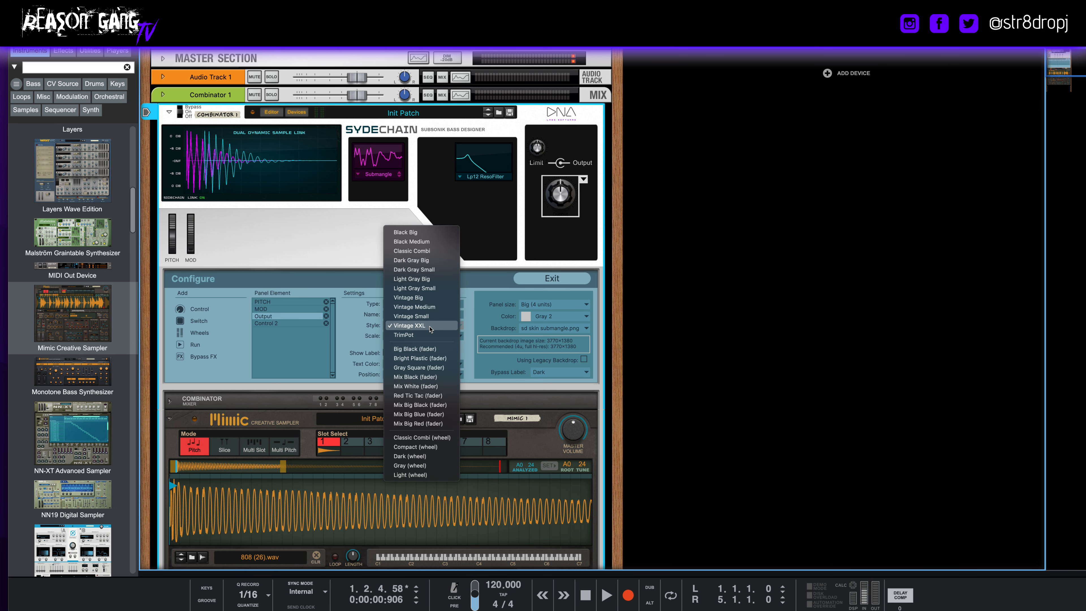
{"action": "left_click", "coordinate": [433, 311]}
{"action": "left_click_drag", "start_coordinate": [564, 197], "coordinate": [585, 150]}
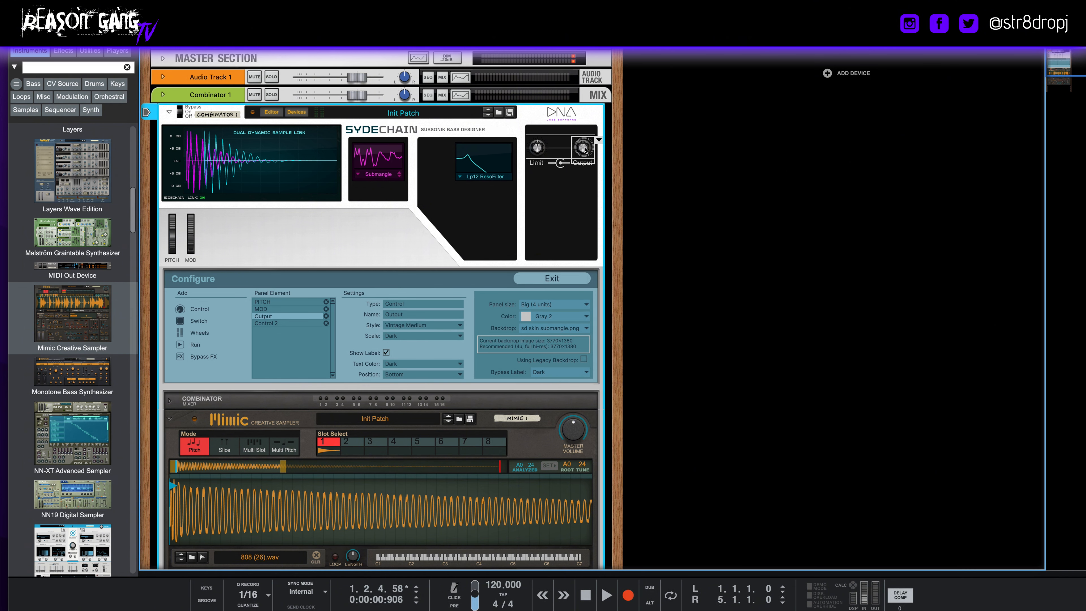
{"action": "left_click", "coordinate": [543, 154]}
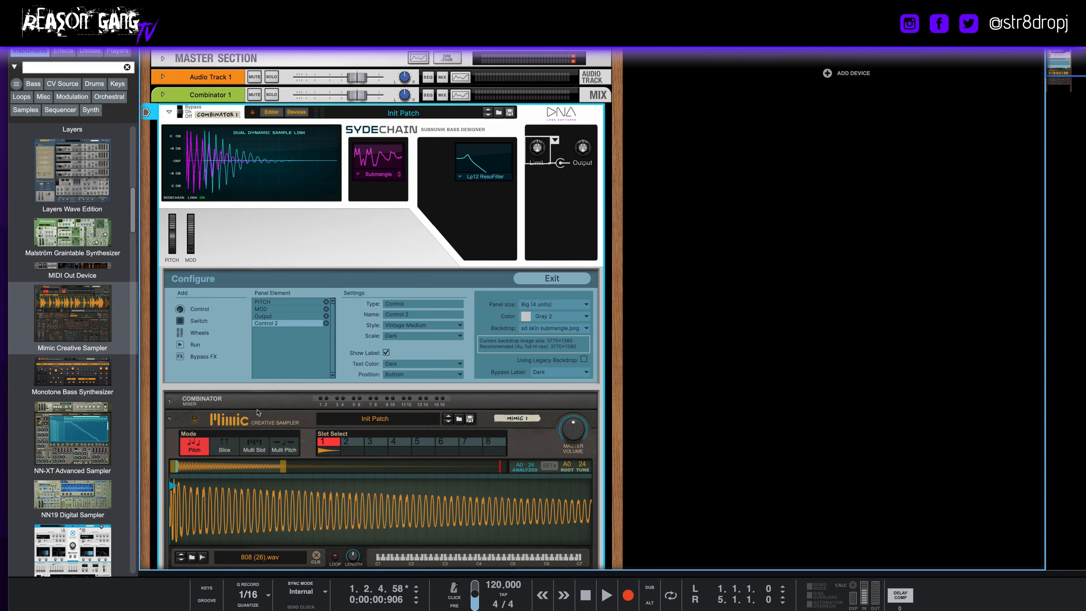
- Add an MClass Maximizer from the effects devices below Mimic inside the Combinator
{"action": "left_click", "coordinate": [258, 427]}
{"action": "scroll", "coordinate": [258, 427], "scroll_direction": "down", "scroll_amount": 3}
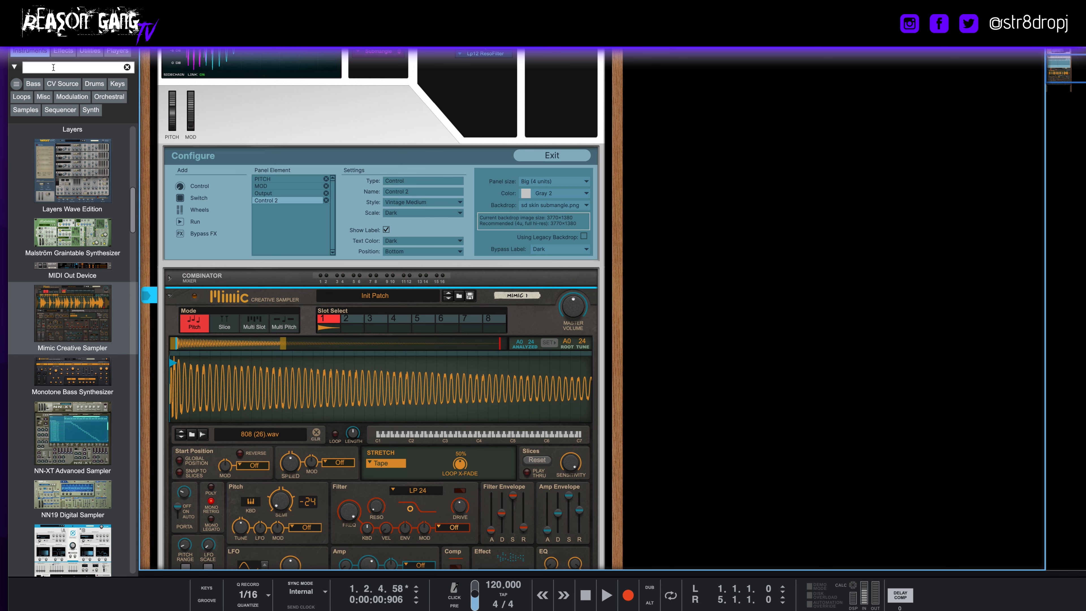
{"action": "left_click", "coordinate": [63, 51]}
{"action": "scroll", "coordinate": [76, 315], "scroll_direction": "down", "scroll_amount": 6}
{"action": "scroll", "coordinate": [76, 316], "scroll_direction": "down", "scroll_amount": 8}
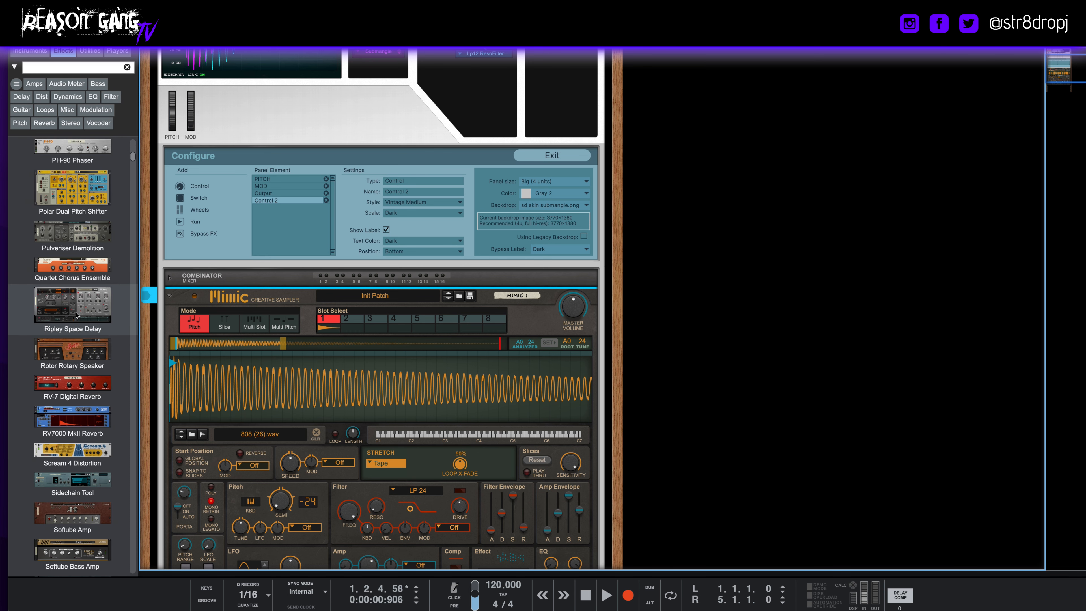
{"action": "scroll", "coordinate": [76, 315], "scroll_direction": "down", "scroll_amount": 5}
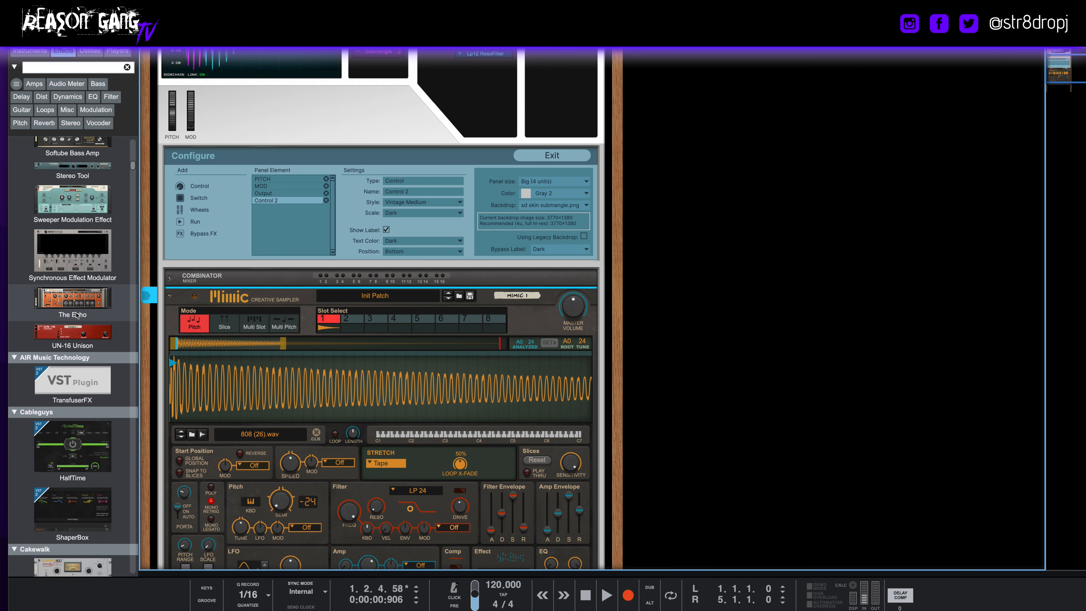
{"action": "scroll", "coordinate": [76, 315], "scroll_direction": "up", "scroll_amount": 10}
{"action": "scroll", "coordinate": [76, 315], "scroll_direction": "up", "scroll_amount": 4}
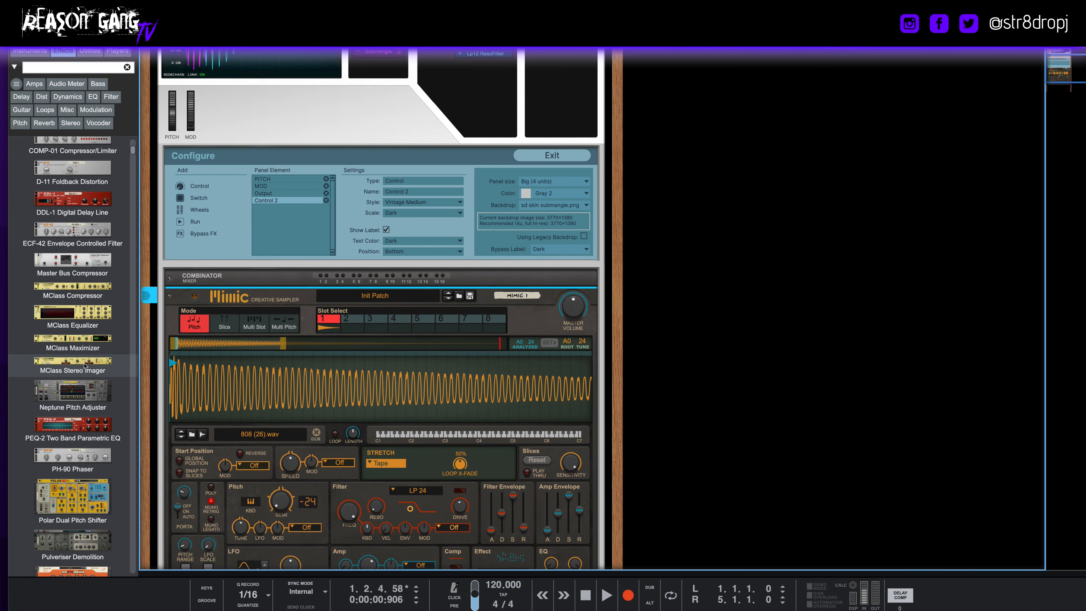
{"action": "mouse_move", "coordinate": [76, 348]}
{"action": "left_mouse_down"}
{"action": "mouse_move", "coordinate": [251, 306]}
{"action": "mouse_move", "coordinate": [278, 593]}
{"action": "mouse_move", "coordinate": [238, 607]}
{"action": "mouse_move", "coordinate": [260, 534]}
{"action": "mouse_move", "coordinate": [245, 378]}
{"action": "mouse_move", "coordinate": [282, 556]}
{"action": "left_mouse_up"}
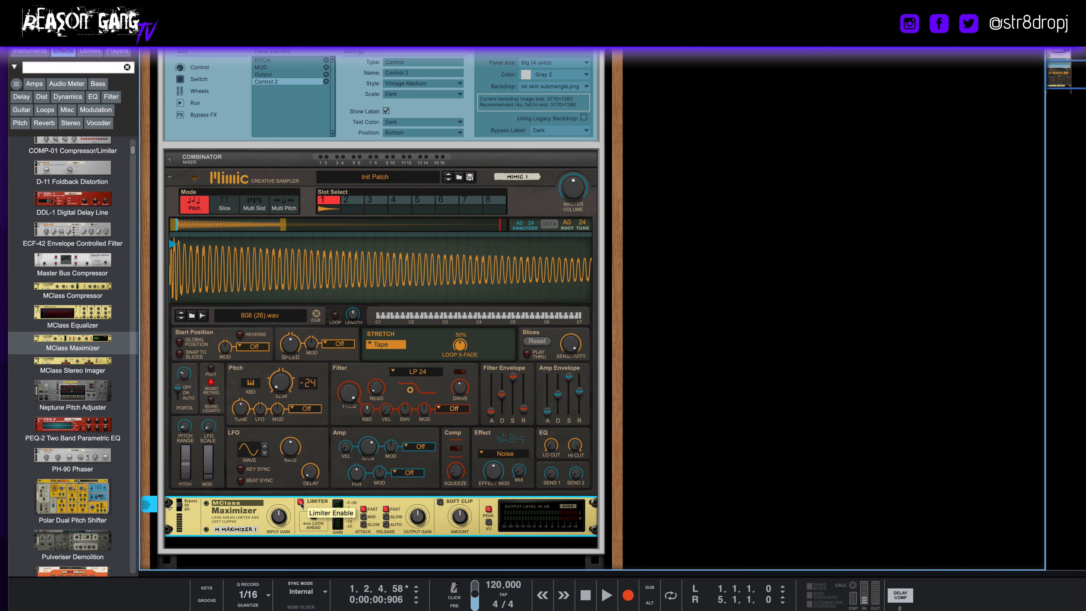
- Make sure the Maximizer's limiter is enabled and map its Output Gain to the Control 2 knob
{"action": "scroll", "coordinate": [332, 493], "scroll_direction": "down", "scroll_amount": 2}
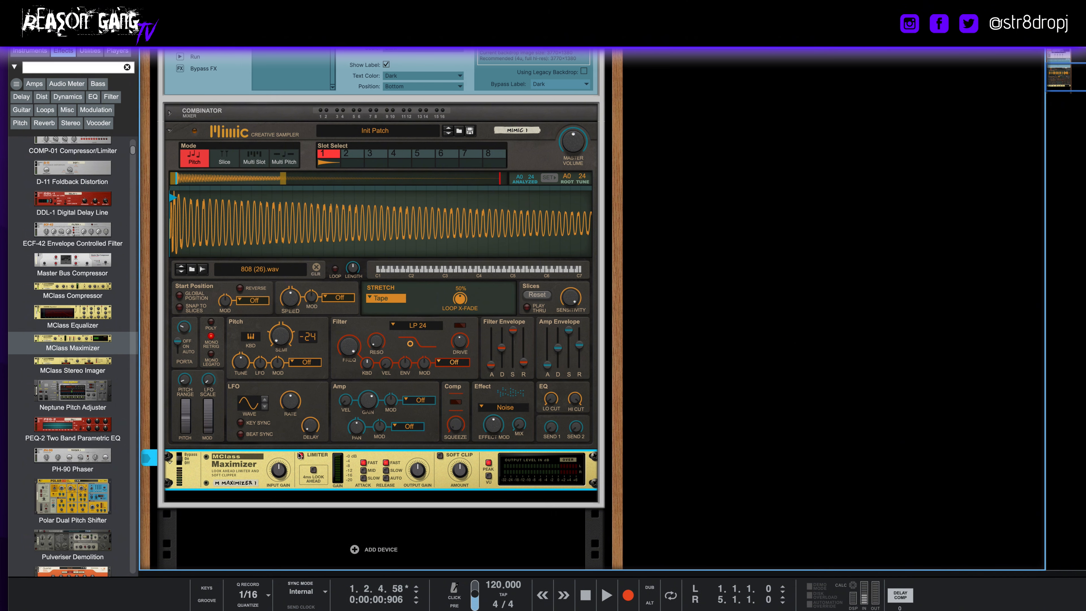
{"action": "left_click", "coordinate": [301, 458]}
{"action": "scroll", "coordinate": [418, 460], "scroll_direction": "up", "scroll_amount": 13}
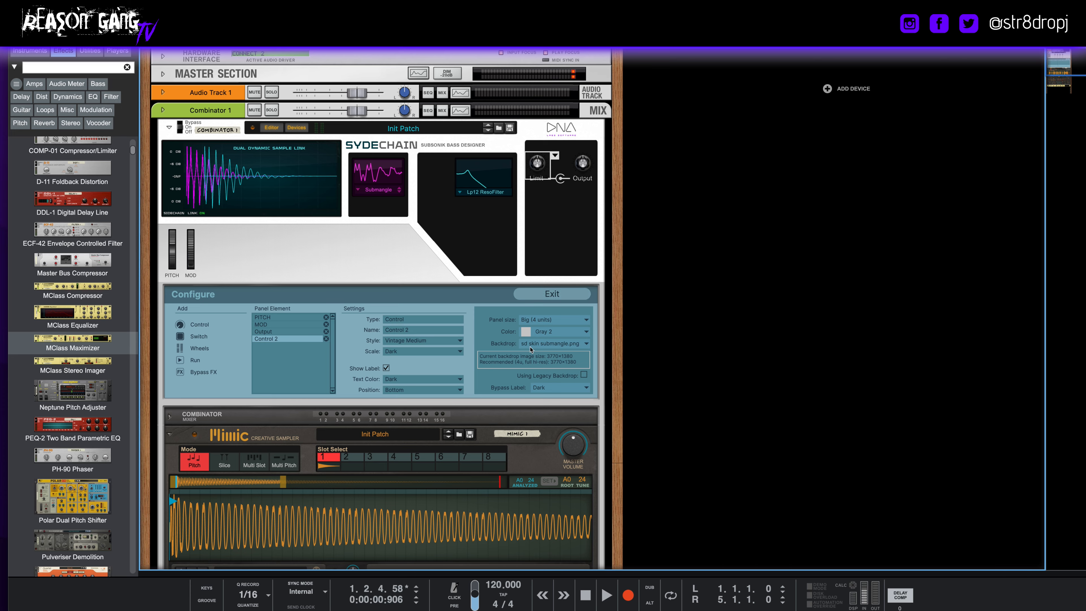
{"action": "scroll", "coordinate": [507, 474], "scroll_direction": "down", "scroll_amount": 15}
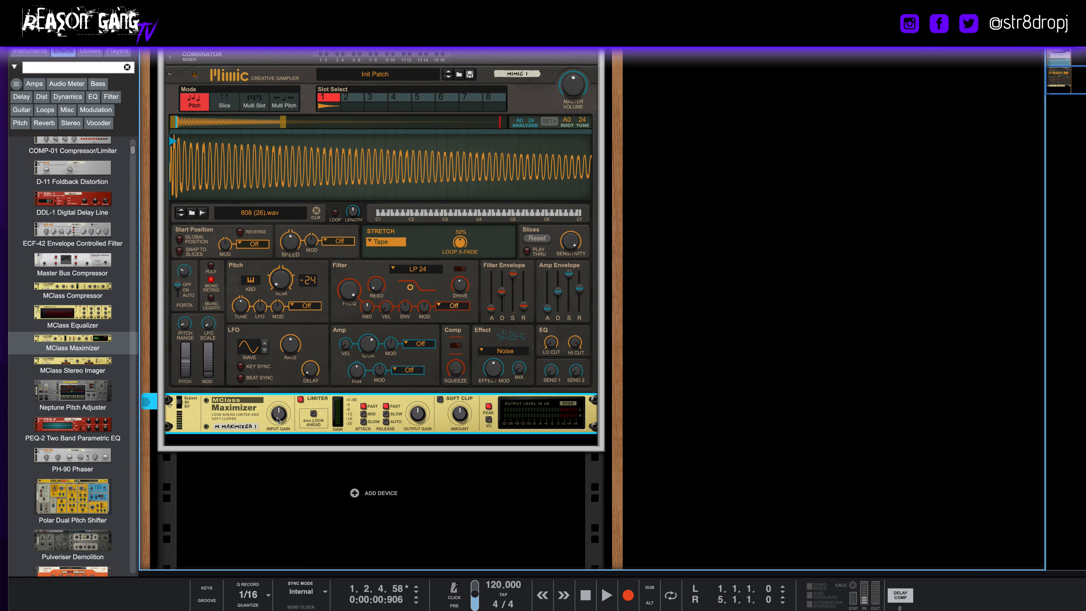
{"action": "right_click", "coordinate": [420, 418]}
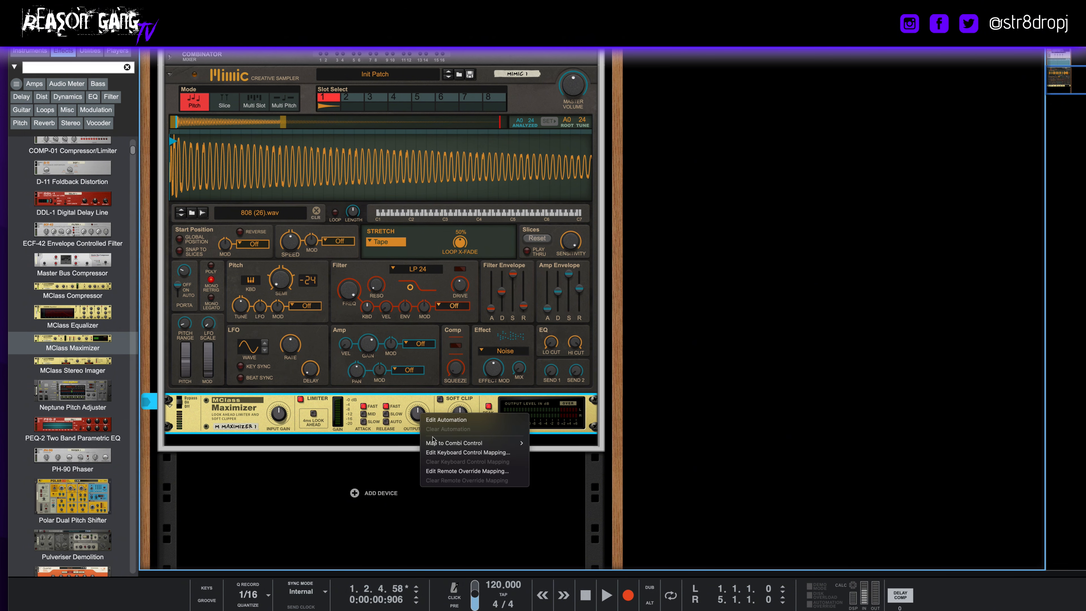
{"action": "mouse_move", "coordinate": [441, 443]}
{"action": "left_click", "coordinate": [544, 453]}
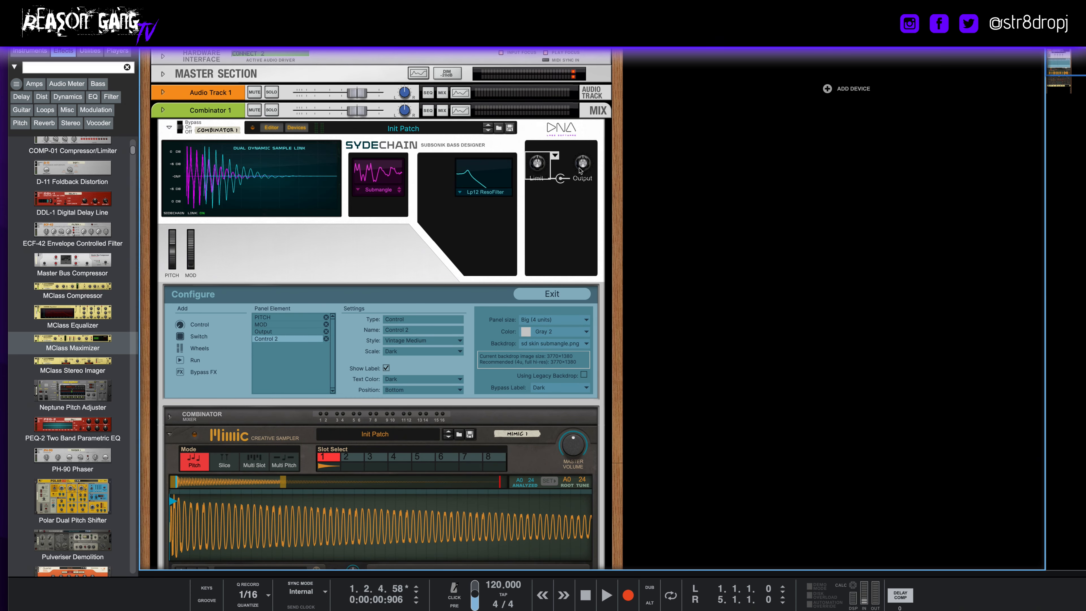
- Rename the Control 2 knob as Limiter
{"action": "left_click", "coordinate": [535, 169]}
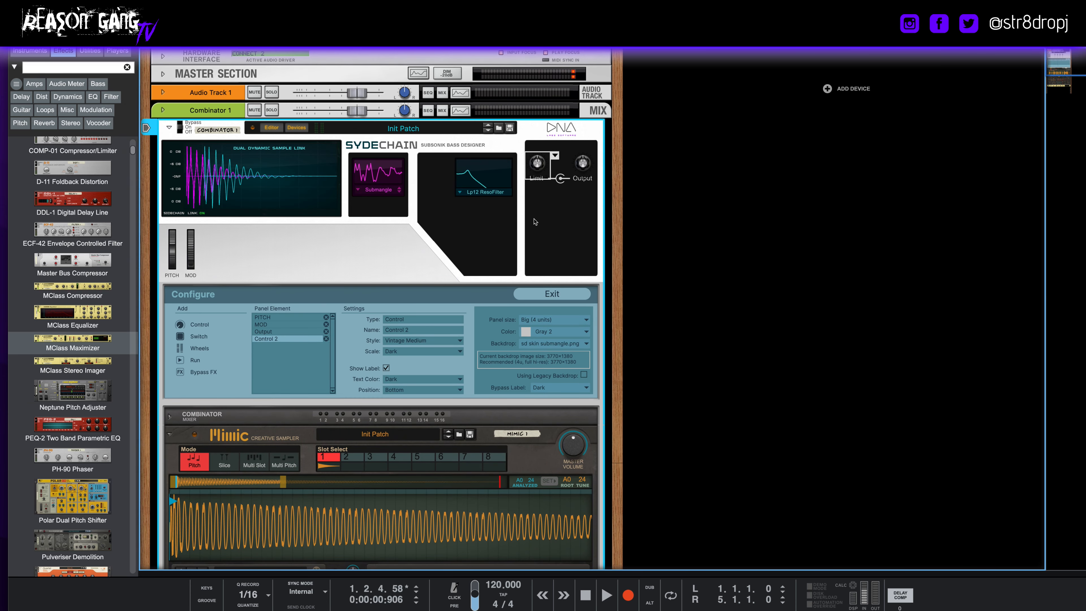
{"action": "left_click", "coordinate": [539, 193]}
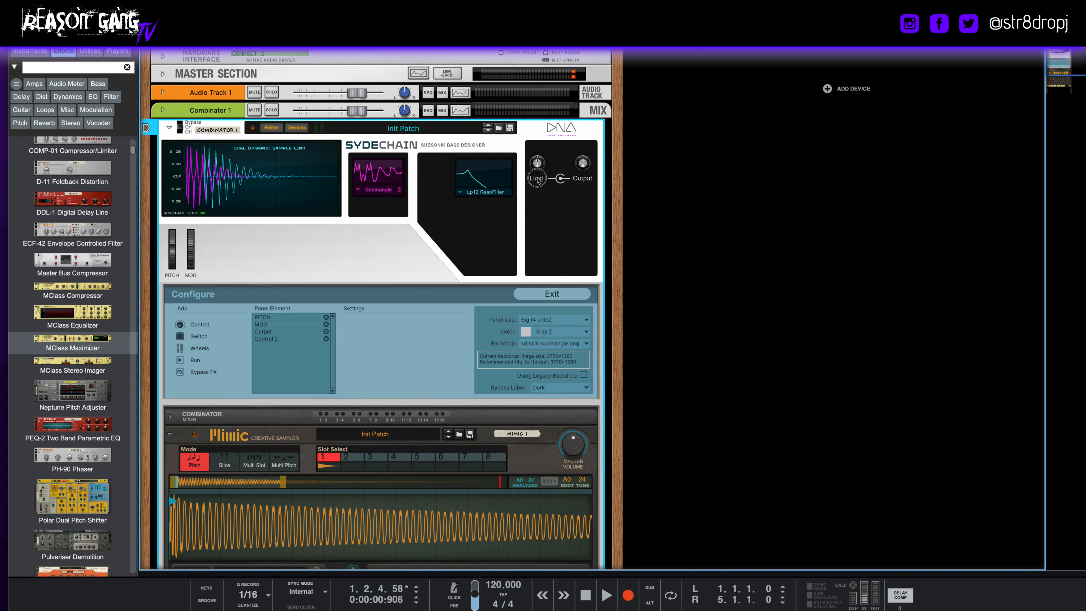
{"action": "double_click", "coordinate": [538, 179]}
{"action": "type", "text": "L"}
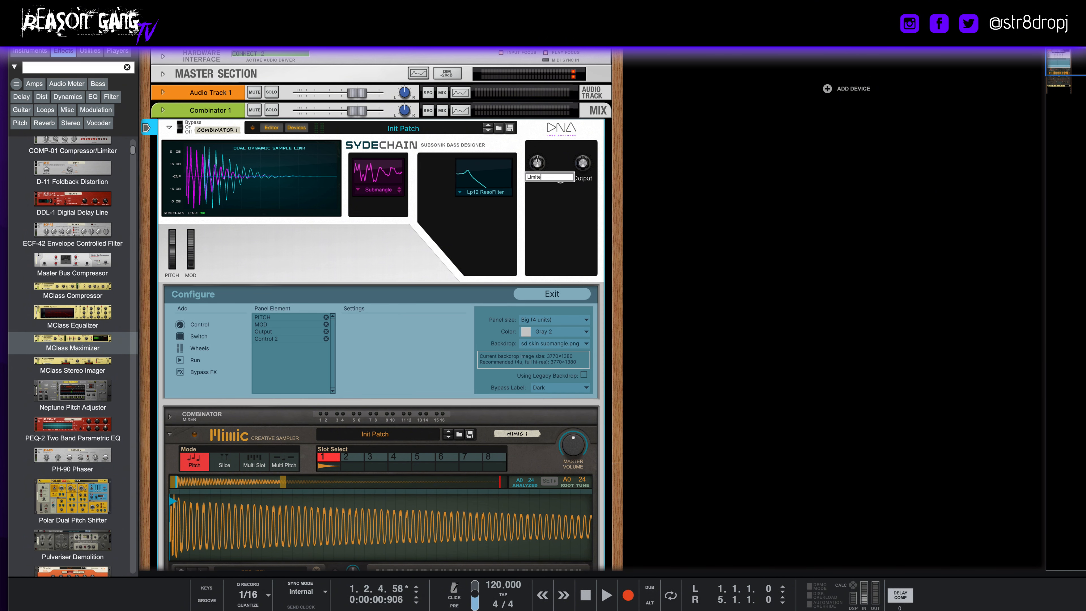
{"action": "key", "text": "Return"}
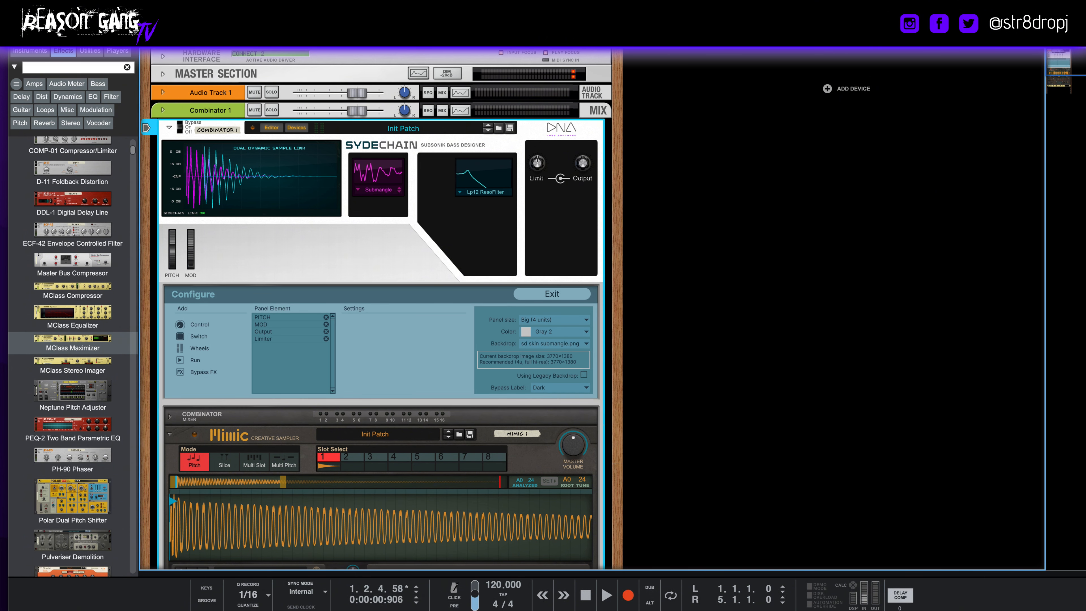
- Hide the labels of the Limiter and Output knobs so only the backdrop's own lettering shows
{"action": "left_click", "coordinate": [537, 164]}
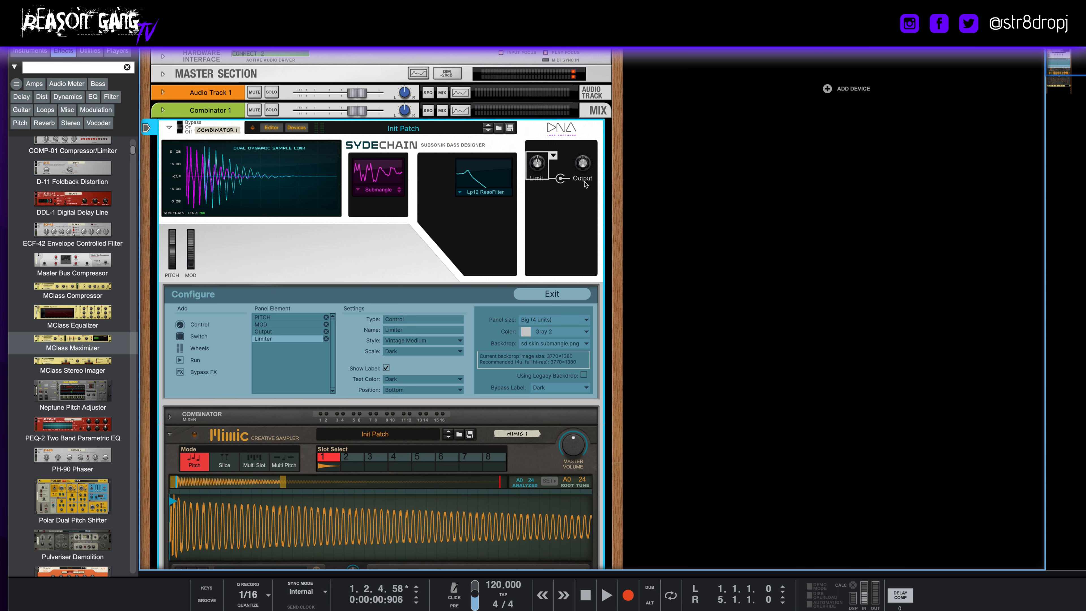
{"action": "left_click", "coordinate": [386, 369]}
{"action": "left_click", "coordinate": [582, 163]}
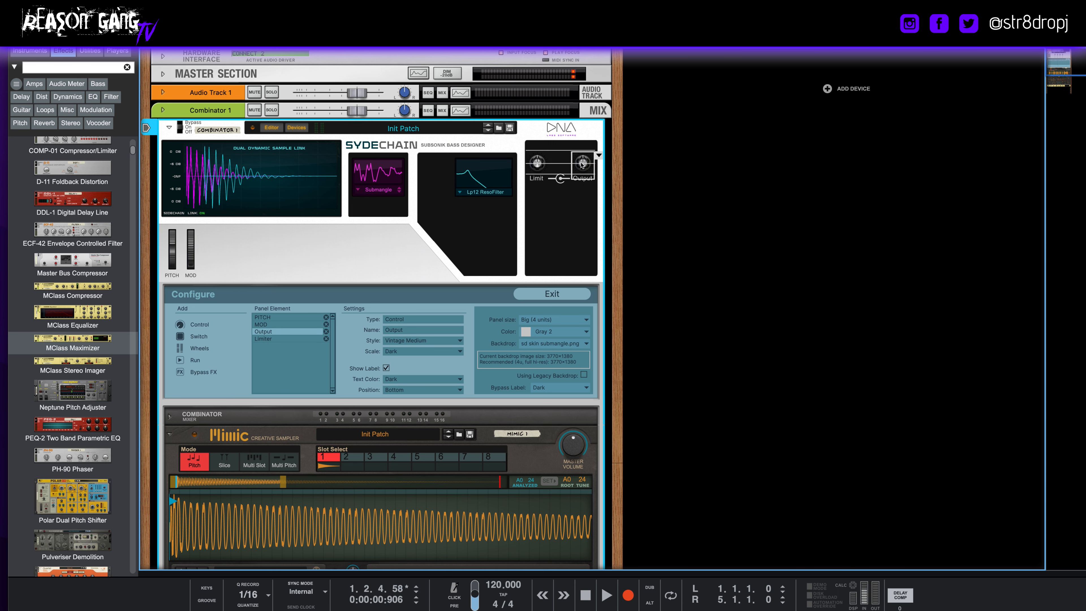
{"action": "left_click", "coordinate": [386, 368]}
{"action": "left_click", "coordinate": [560, 201]}
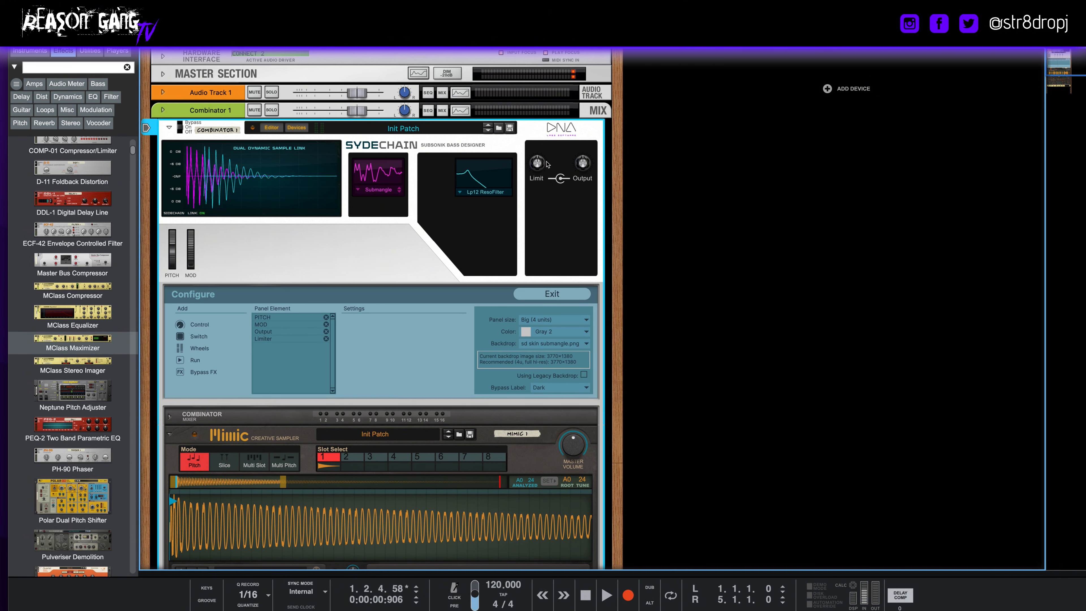
- Leave the panel configuration and invert the Limiter knob's Output Gain mapping range to min 127 and max 0
{"action": "scroll", "coordinate": [567, 443], "scroll_direction": "down", "scroll_amount": 5}
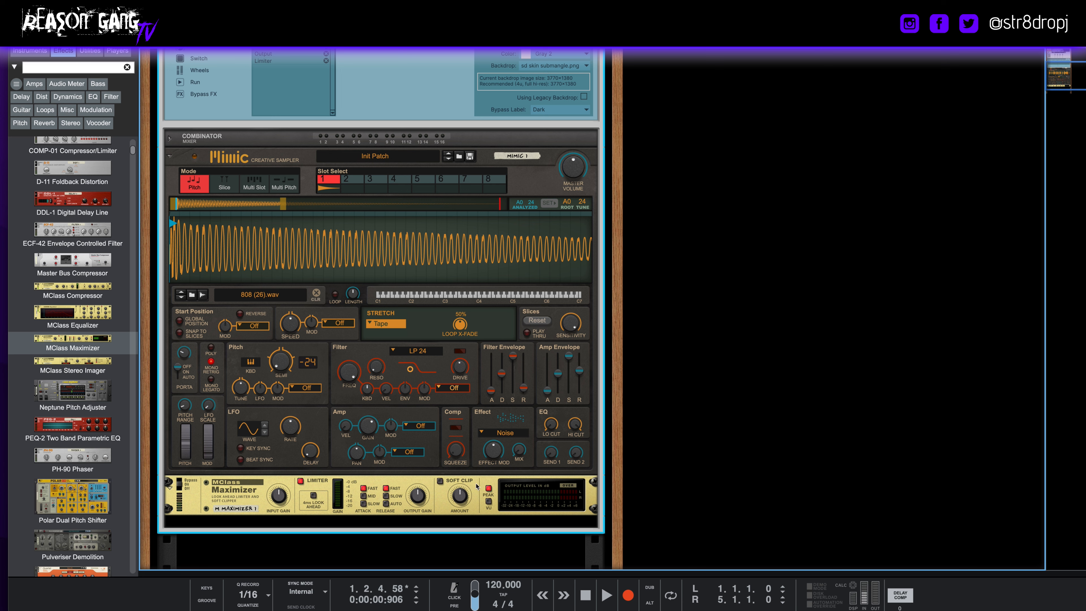
{"action": "mouse_move", "coordinate": [414, 502]}
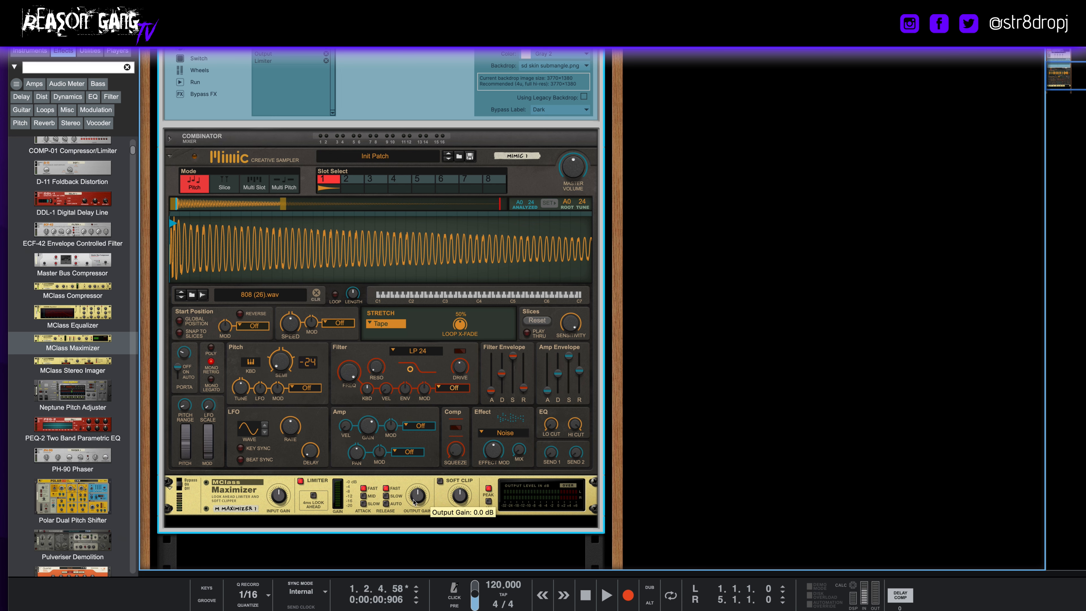
{"action": "scroll", "coordinate": [418, 496], "scroll_direction": "up", "scroll_amount": 5}
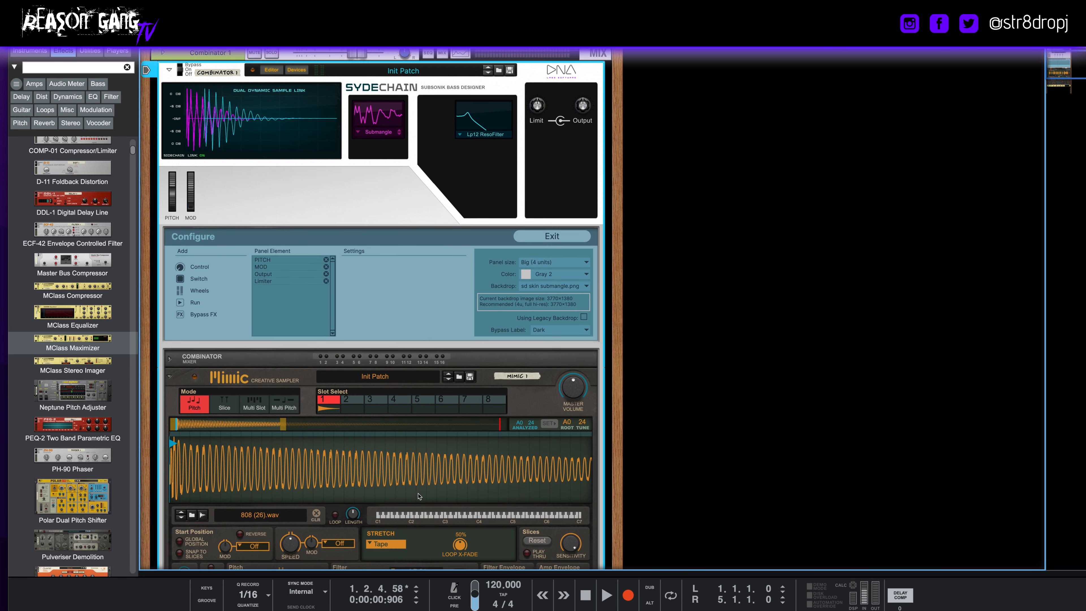
{"action": "left_click", "coordinate": [540, 162]}
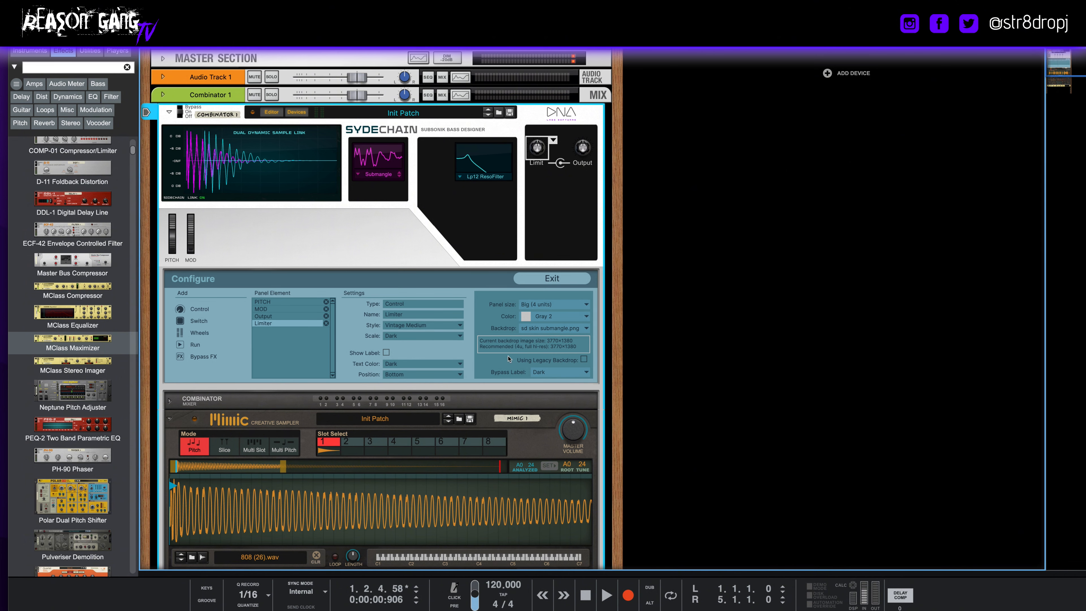
{"action": "left_click", "coordinate": [551, 279]}
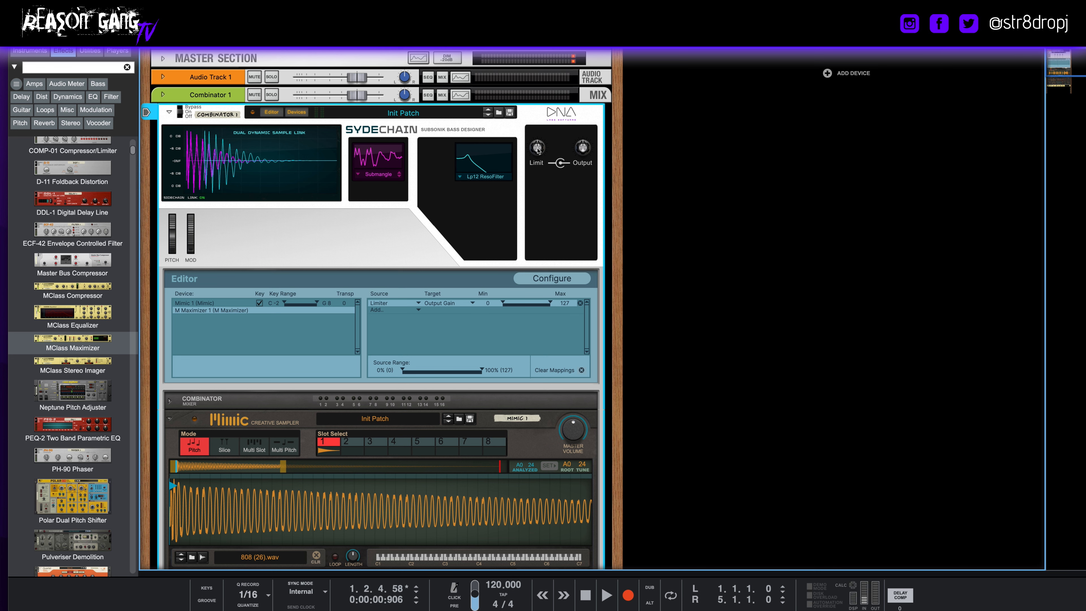
{"action": "left_click_drag", "start_coordinate": [503, 305], "coordinate": [548, 453]}
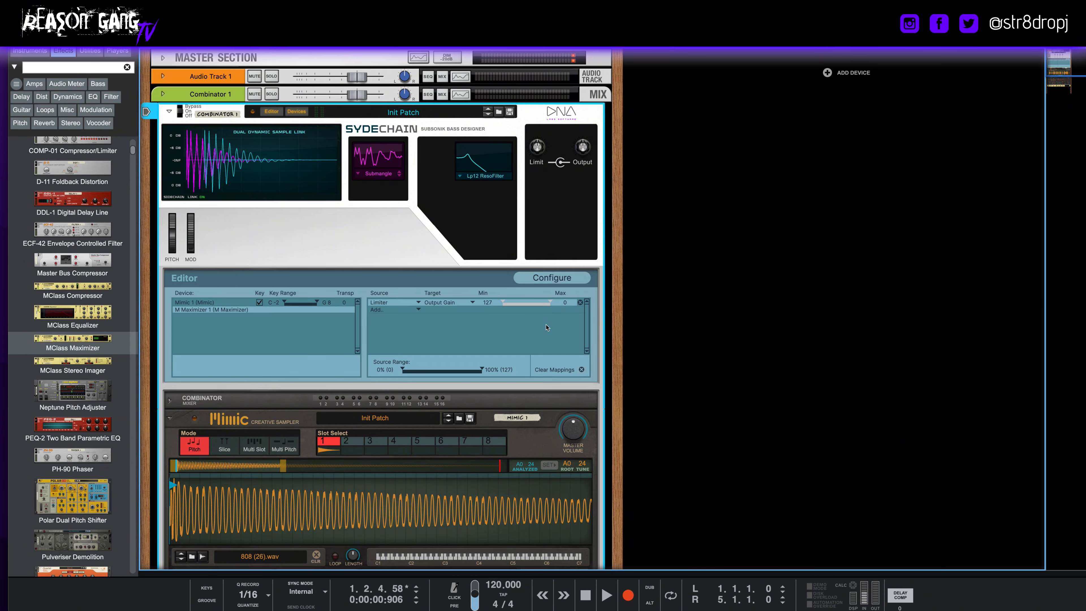
- Turn the Limiter knob and check how the Maximizer's Output Gain responds to the inverted mapping
{"action": "scroll", "coordinate": [541, 349], "scroll_direction": "down", "scroll_amount": 6}
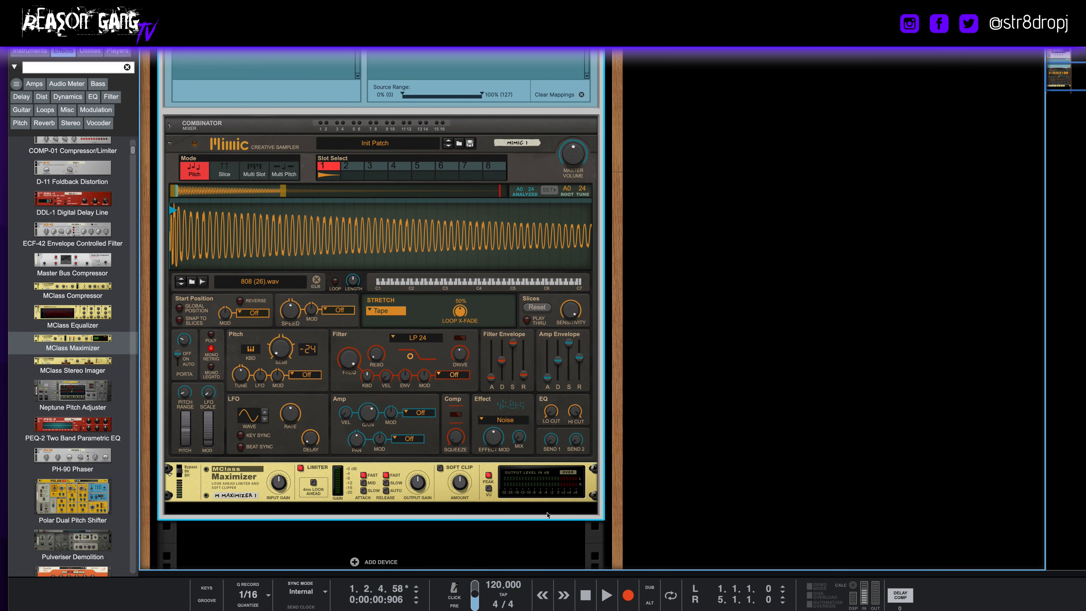
{"action": "scroll", "coordinate": [549, 516], "scroll_direction": "up", "scroll_amount": 1}
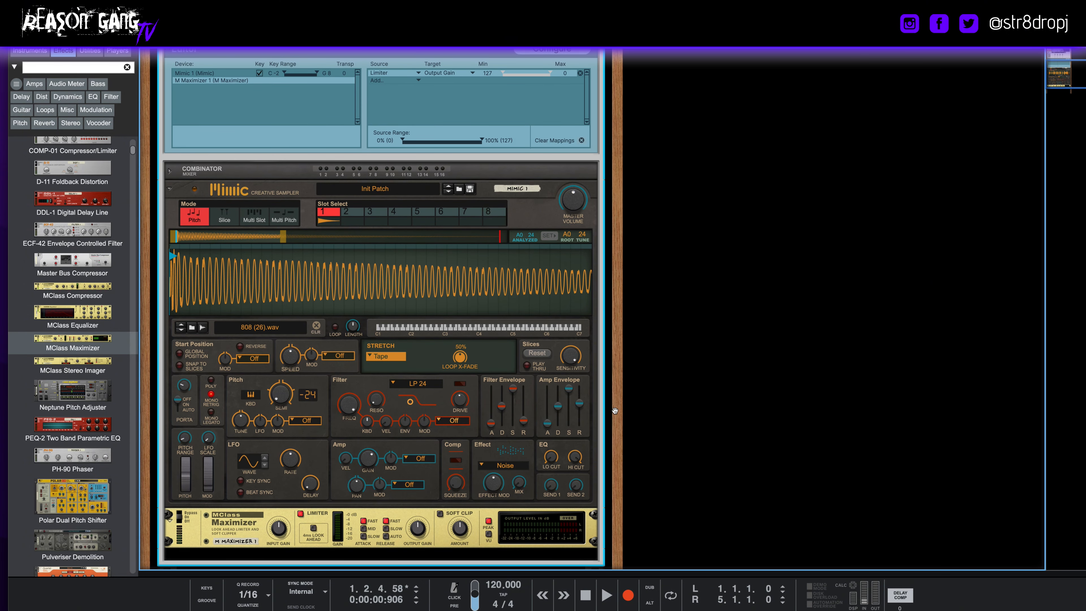
{"action": "scroll", "coordinate": [406, 556], "scroll_direction": "up", "scroll_amount": 4}
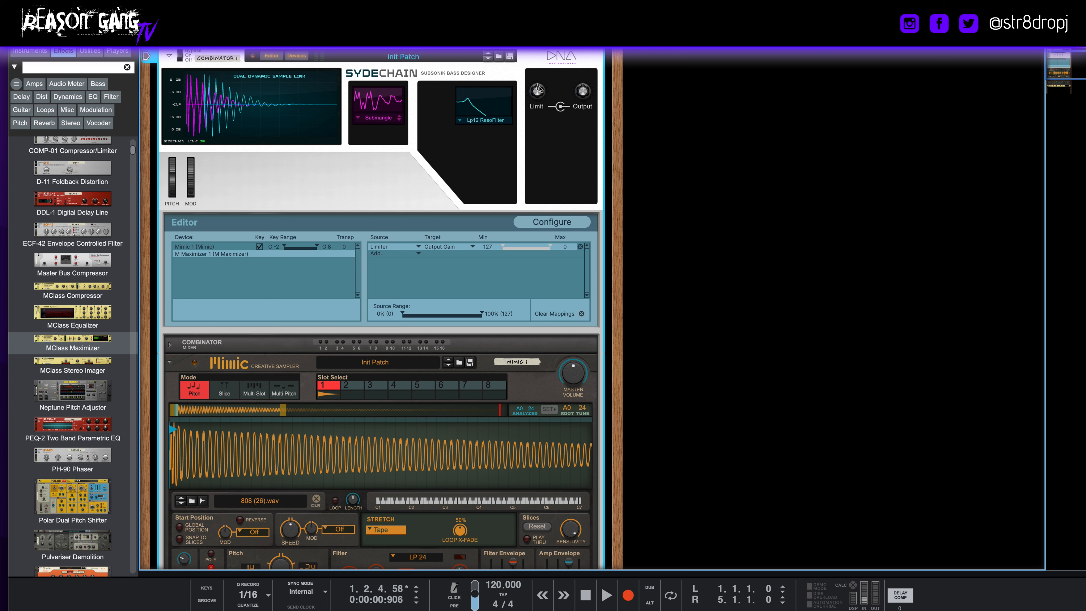
{"action": "left_click_drag", "start_coordinate": [539, 89], "coordinate": [539, 100]}
{"action": "scroll", "coordinate": [481, 364], "scroll_direction": "down", "scroll_amount": 5}
{"action": "scroll", "coordinate": [492, 432], "scroll_direction": "up", "scroll_amount": 7}
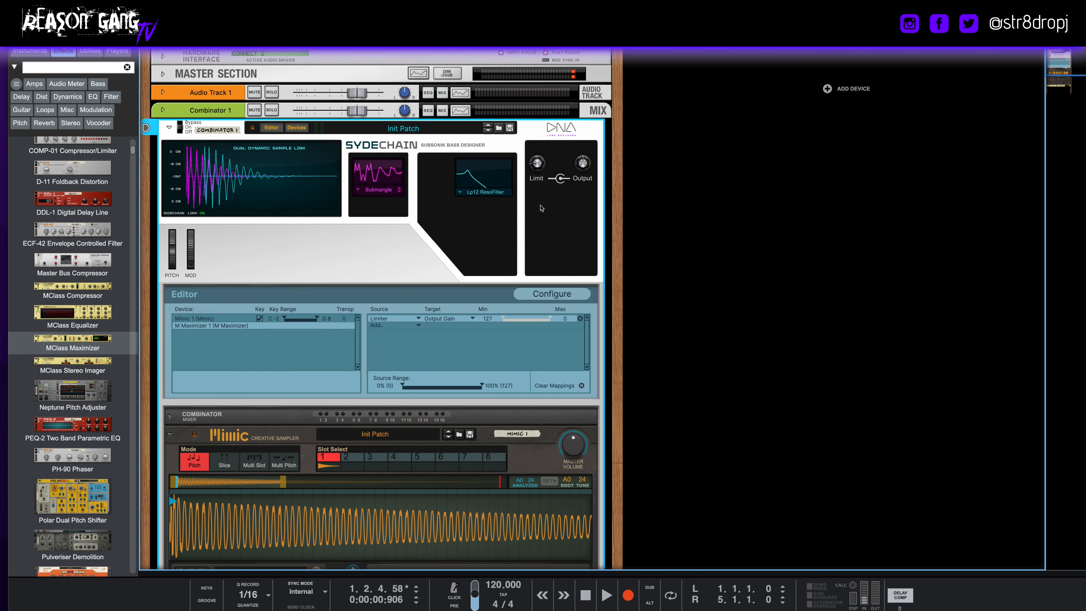
- Readjust the Limiter knob and compare it with the Output Gain knob on the MClass Maximizer
{"action": "left_click_drag", "start_coordinate": [538, 168], "coordinate": [538, 146]}
{"action": "scroll", "coordinate": [509, 410], "scroll_direction": "down", "scroll_amount": 6}
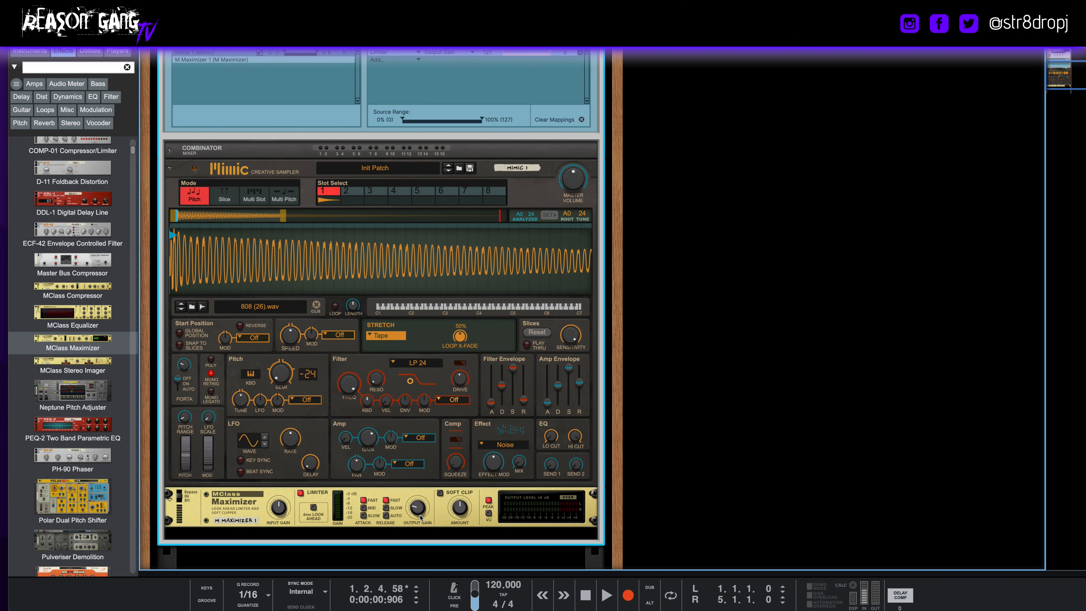
{"action": "scroll", "coordinate": [513, 342], "scroll_direction": "up", "scroll_amount": 6}
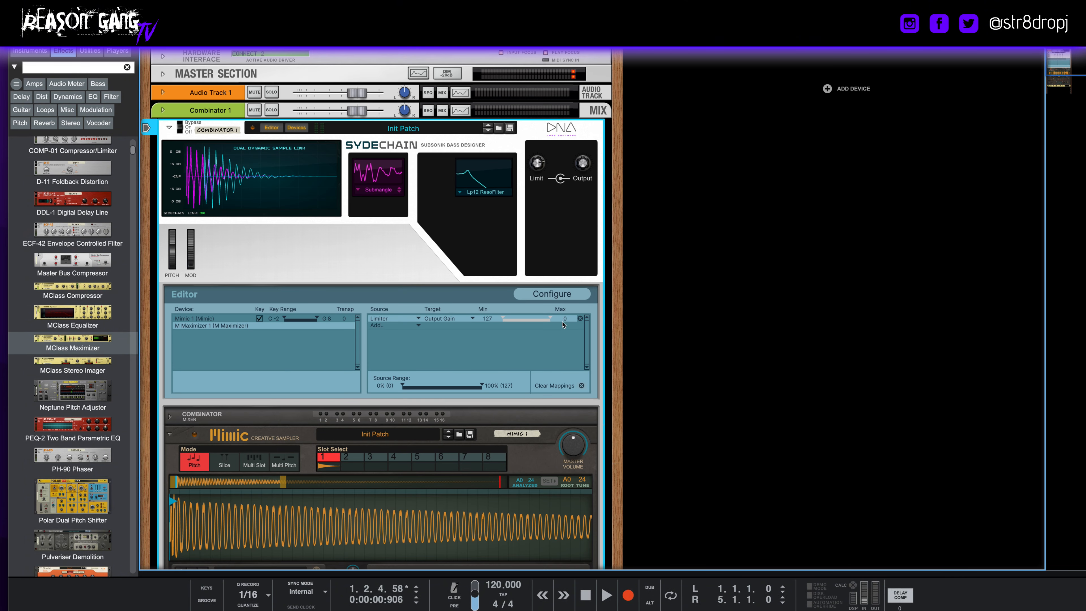
{"action": "left_click_drag", "start_coordinate": [536, 166], "coordinate": [582, 172]}
- Look over the Mimic's envelope controls and the free space on the Combinator panel
{"action": "scroll", "coordinate": [470, 300], "scroll_direction": "down", "scroll_amount": 3}
{"action": "scroll", "coordinate": [385, 342], "scroll_direction": "up", "scroll_amount": 2}
{"action": "scroll", "coordinate": [340, 382], "scroll_direction": "down", "scroll_amount": 3}
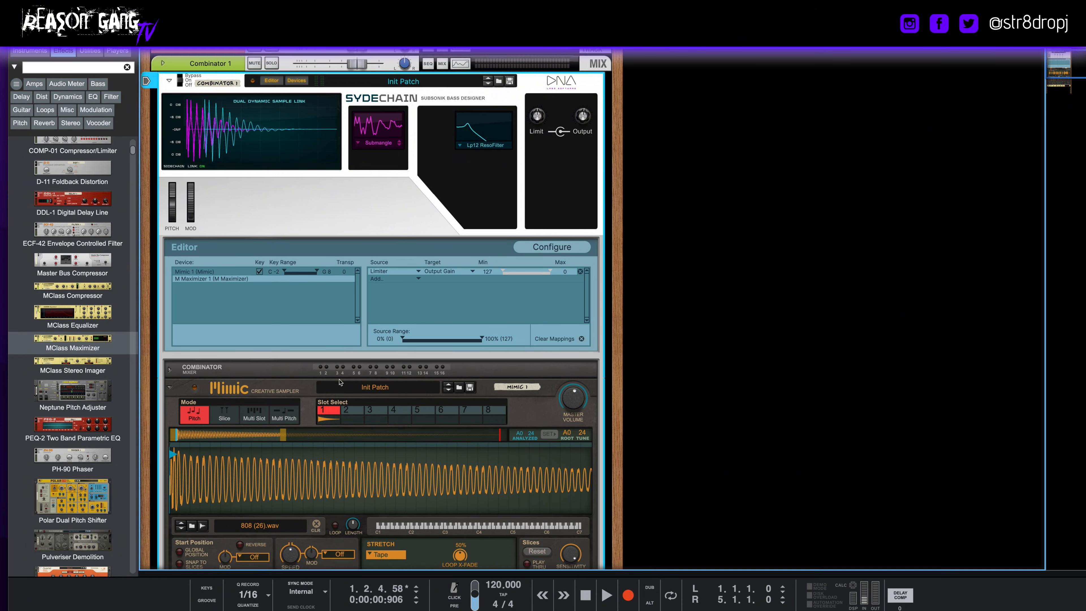
{"action": "scroll", "coordinate": [340, 382], "scroll_direction": "up", "scroll_amount": 2}
{"action": "scroll", "coordinate": [340, 383], "scroll_direction": "down", "scroll_amount": 5}
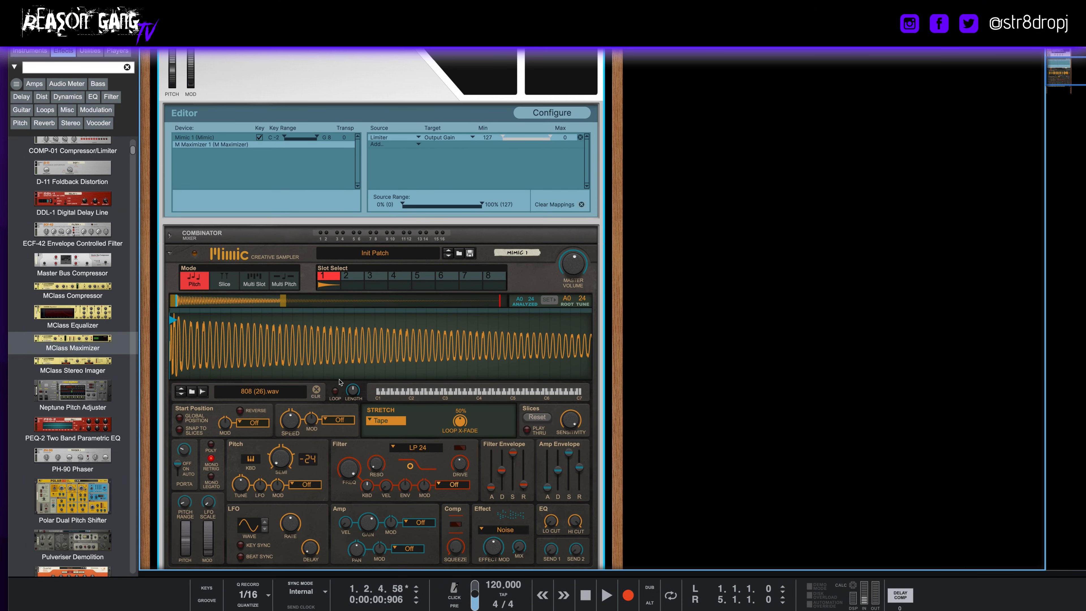
{"action": "scroll", "coordinate": [340, 382], "scroll_direction": "up", "scroll_amount": 3}
{"action": "scroll", "coordinate": [582, 498], "scroll_direction": "down", "scroll_amount": 3}
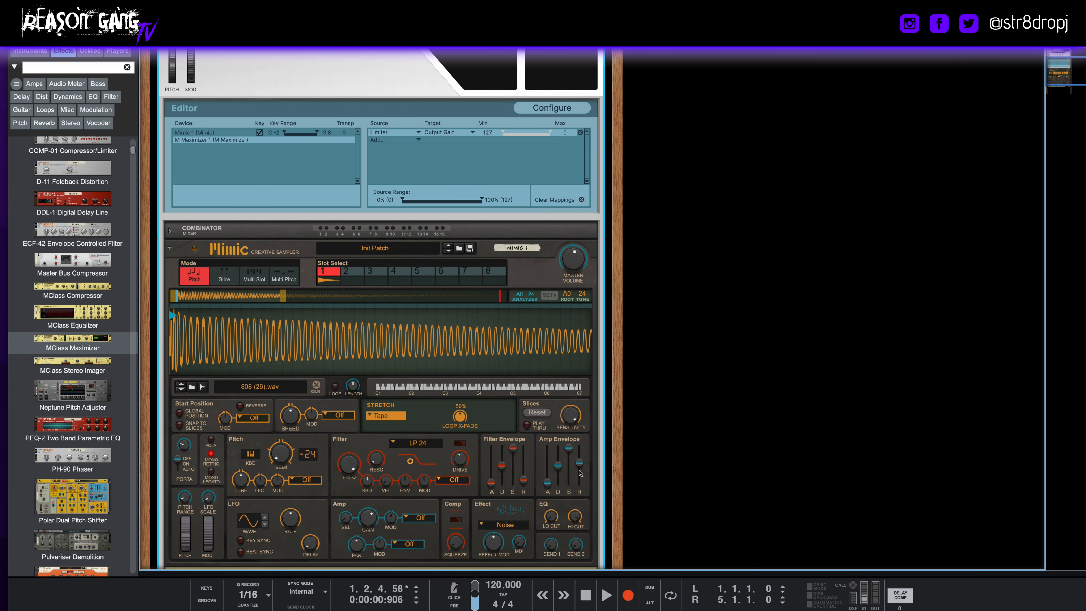
{"action": "scroll", "coordinate": [328, 224], "scroll_direction": "up", "scroll_amount": 4}
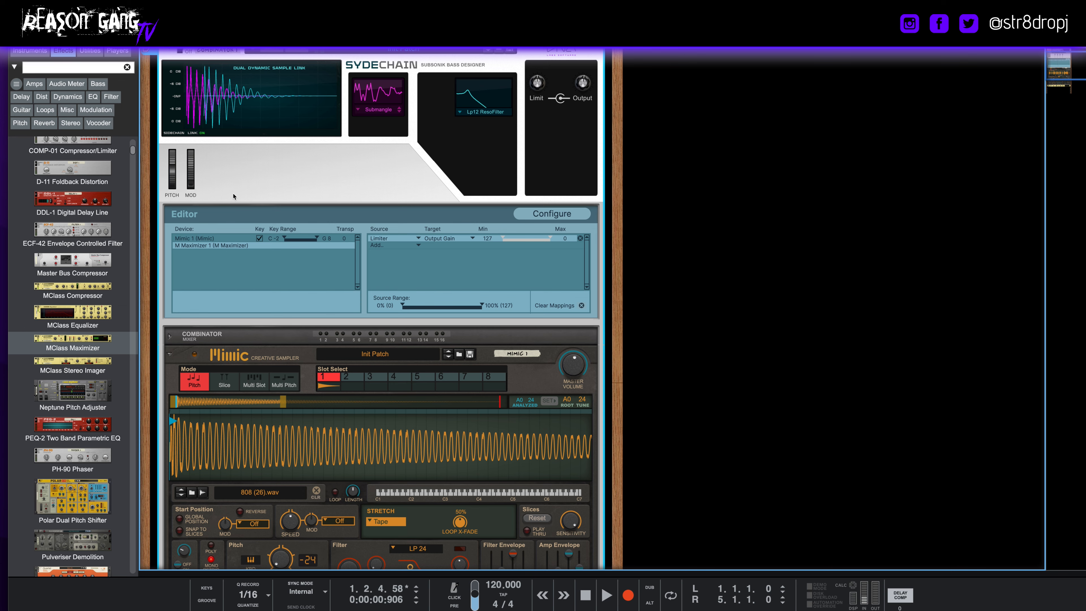
- Add a new control to the light lower strip of the Combinator panel and style it as Gray Square (fader)
{"action": "scroll", "coordinate": [233, 197], "scroll_direction": "up", "scroll_amount": 1}
{"action": "left_click", "coordinate": [525, 234]}
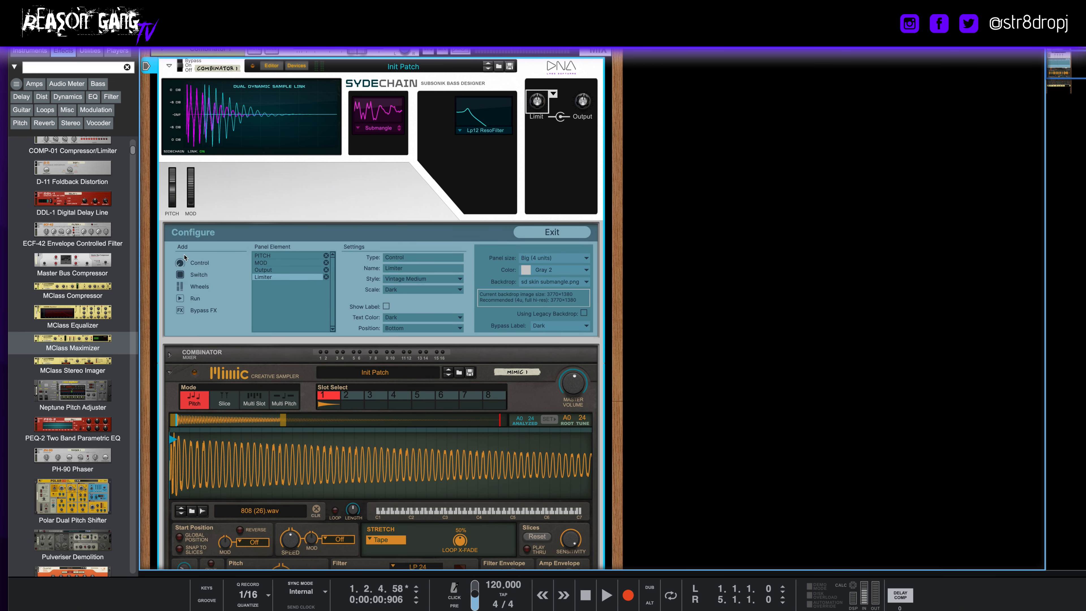
{"action": "left_click", "coordinate": [179, 262]}
{"action": "left_click_drag", "start_coordinate": [173, 92], "coordinate": [253, 193]}
{"action": "scroll", "coordinate": [306, 216], "scroll_direction": "down", "scroll_amount": 2}
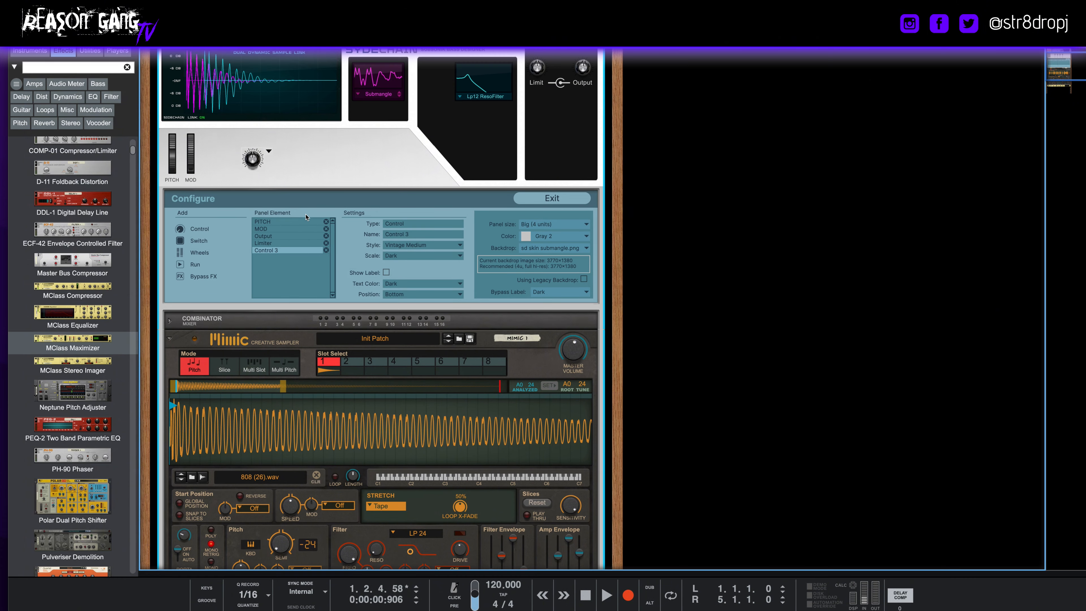
{"action": "scroll", "coordinate": [320, 253], "scroll_direction": "up", "scroll_amount": 3}
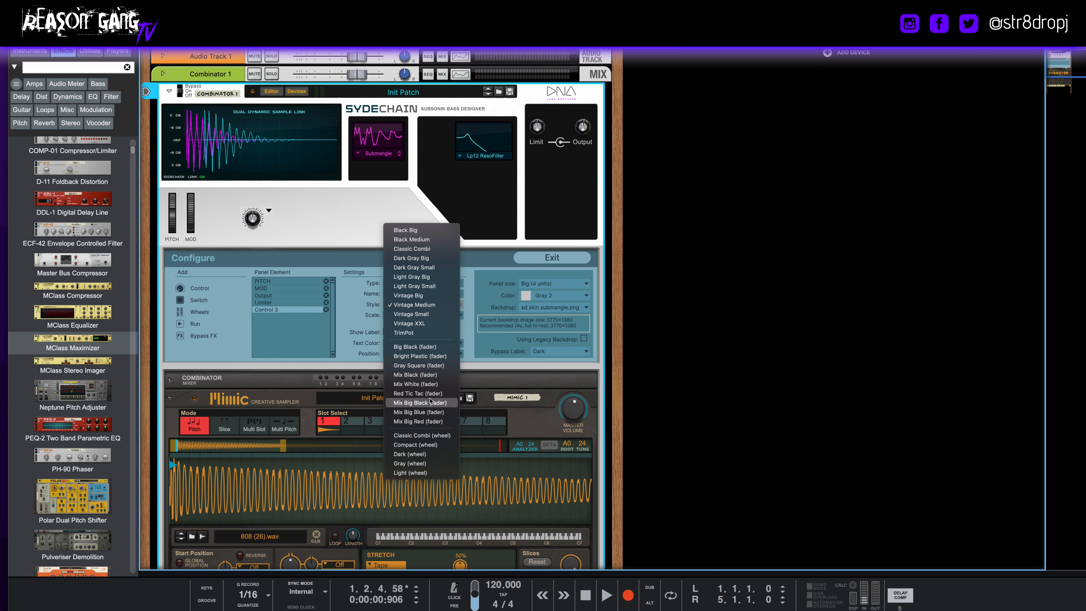
{"action": "left_click", "coordinate": [429, 366]}
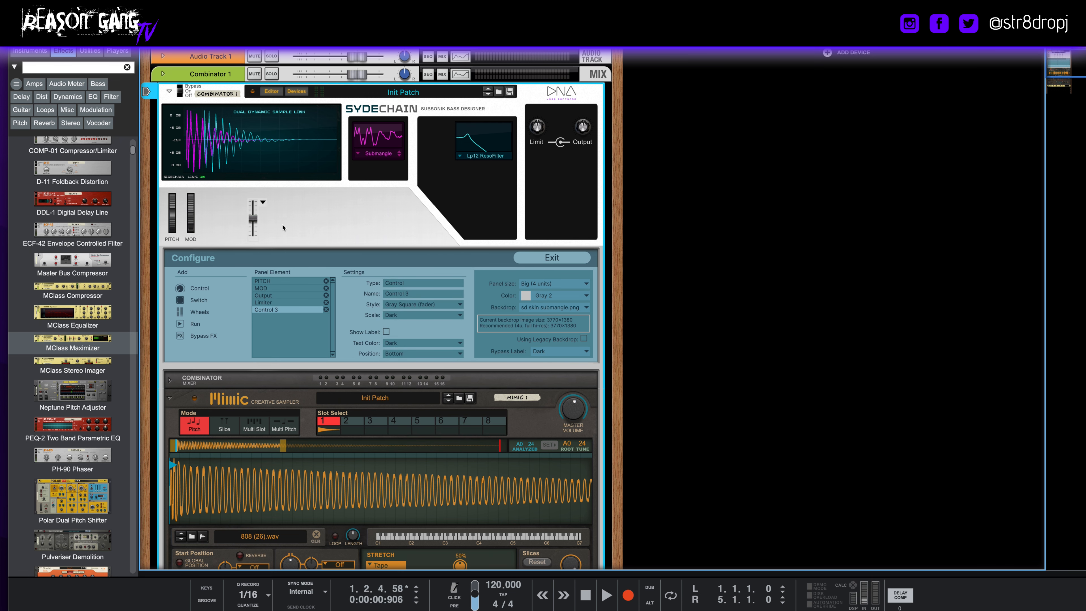
- Label the new fader Release and place it near the slanted end of the light strip
{"action": "left_click", "coordinate": [386, 331]}
{"action": "left_click", "coordinate": [249, 246]}
{"action": "double_click", "coordinate": [249, 247]}
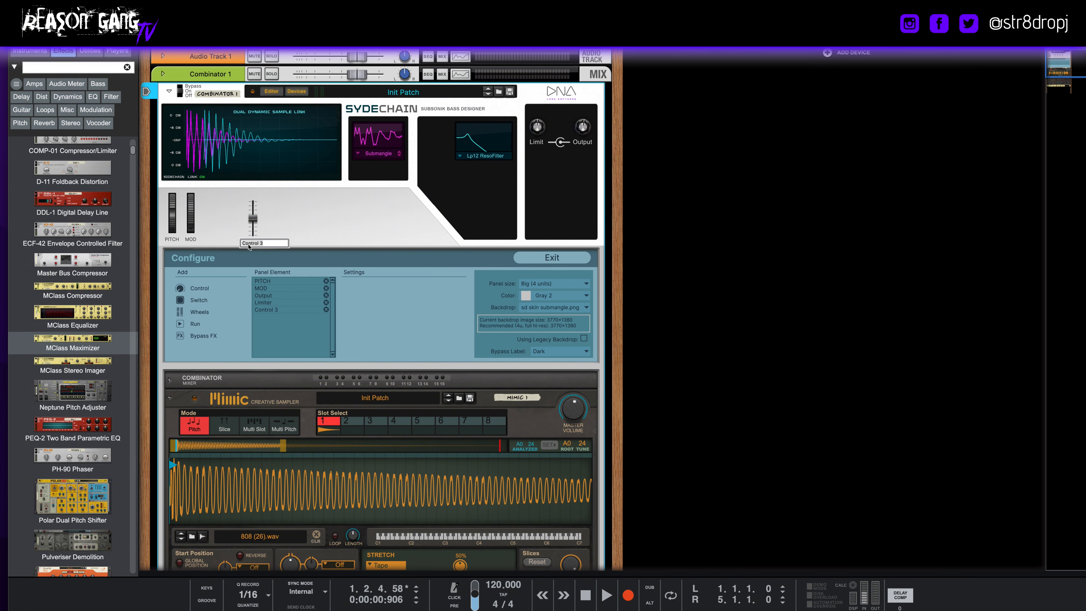
{"action": "type", "text": "Release"}
{"action": "key", "text": "Return"}
{"action": "left_click_drag", "start_coordinate": [247, 217], "coordinate": [398, 215]}
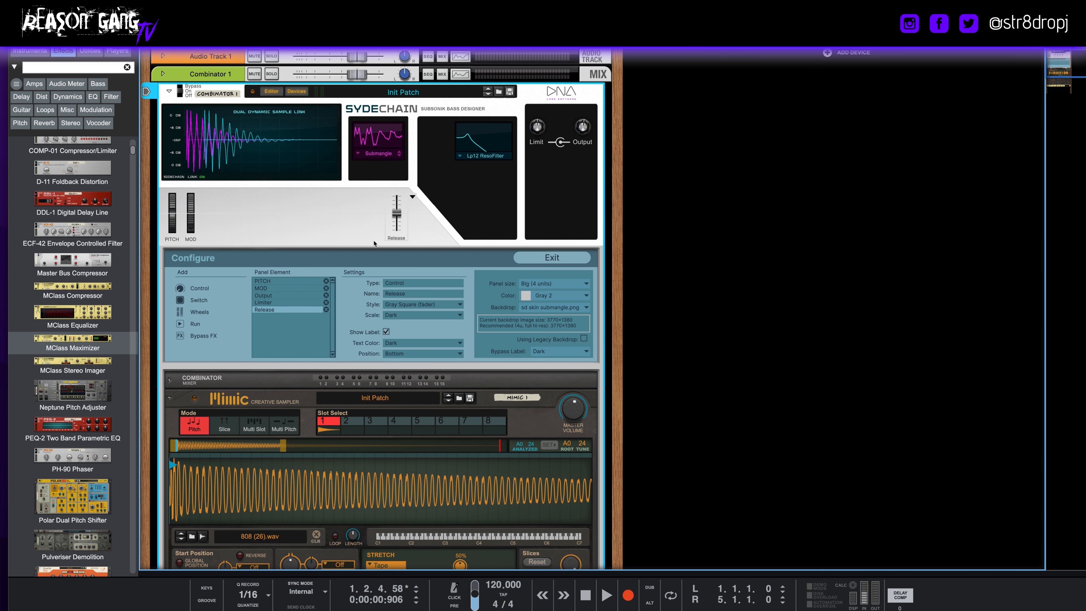
- Map the Mimic's Amp Envelope release slider to the Release Combinator control
{"action": "scroll", "coordinate": [370, 243], "scroll_direction": "down", "scroll_amount": 2}
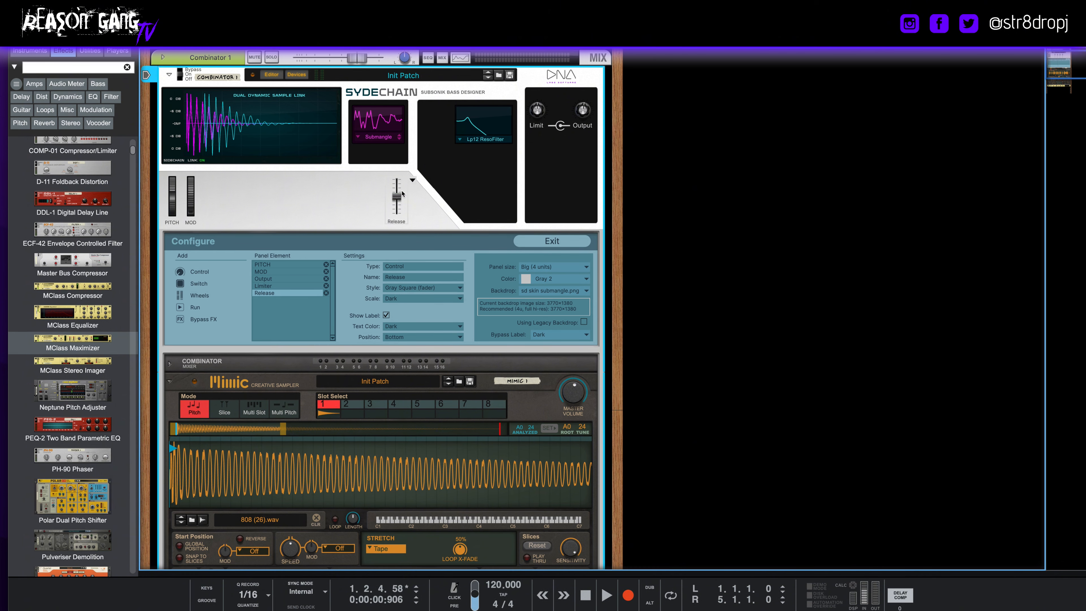
{"action": "scroll", "coordinate": [426, 420], "scroll_direction": "down", "scroll_amount": 5}
{"action": "scroll", "coordinate": [426, 420], "scroll_direction": "down", "scroll_amount": 1}
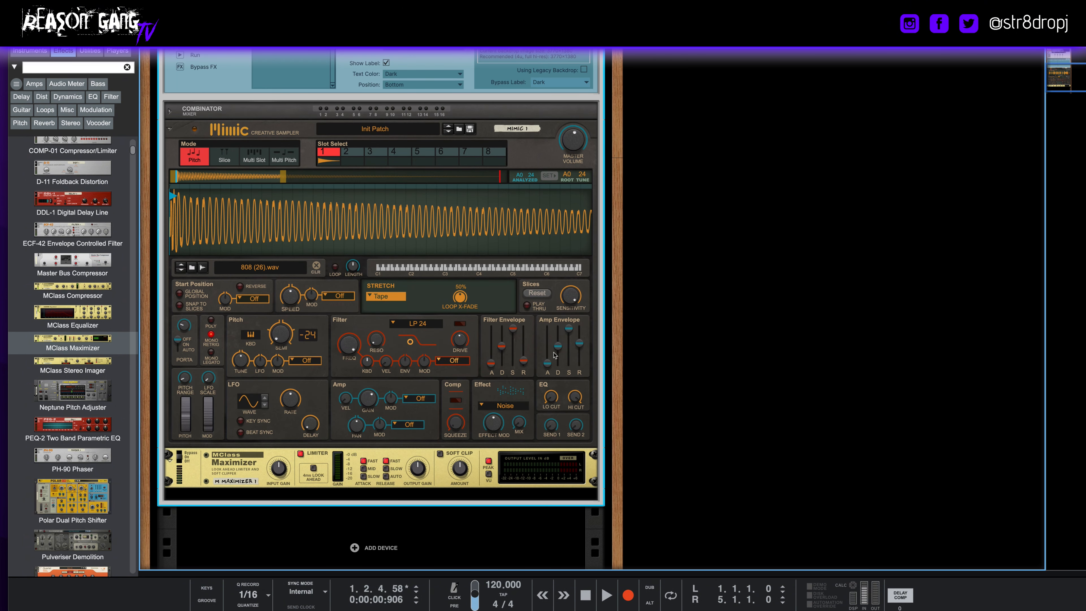
{"action": "right_click", "coordinate": [579, 345]}
{"action": "mouse_move", "coordinate": [684, 371]}
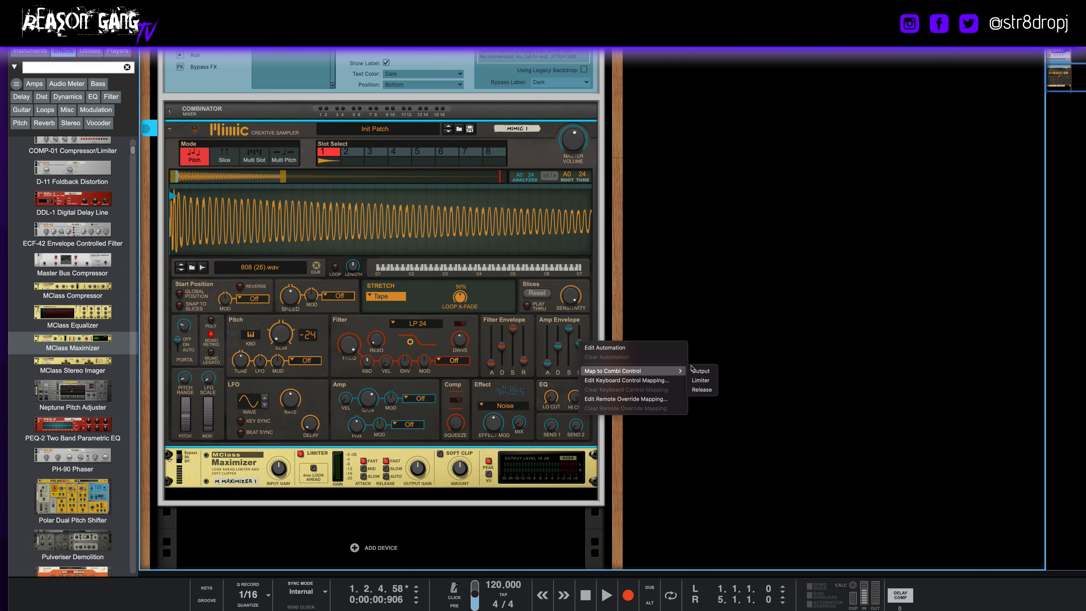
{"action": "left_click", "coordinate": [701, 389]}
- Add another fader just left of Release on the Combinator panel and name it Attack
{"action": "scroll", "coordinate": [333, 315], "scroll_direction": "up", "scroll_amount": 12}
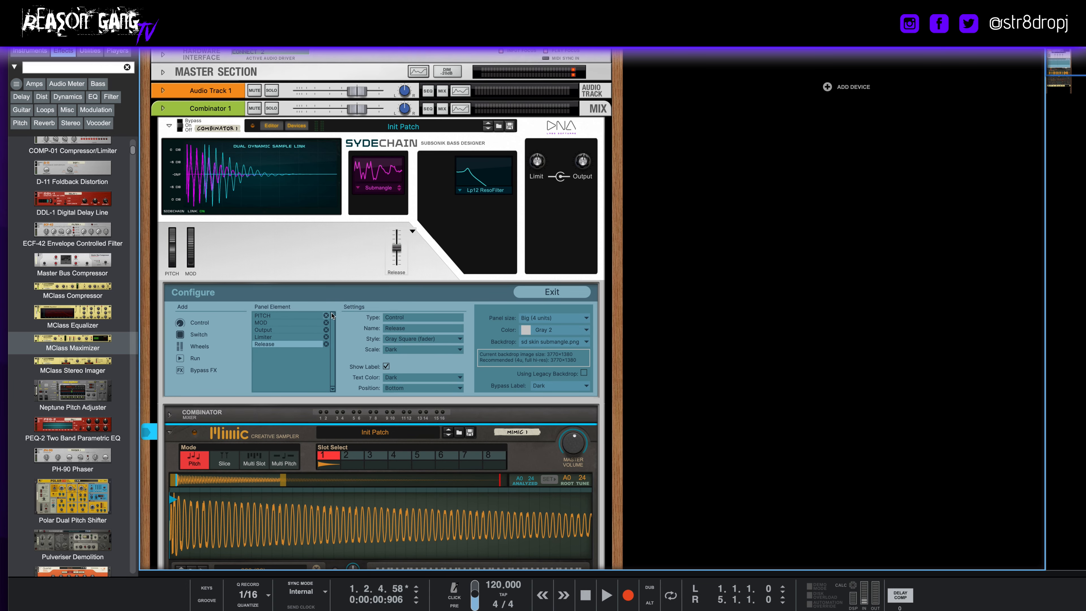
{"action": "left_click_drag", "start_coordinate": [179, 322], "coordinate": [368, 248]}
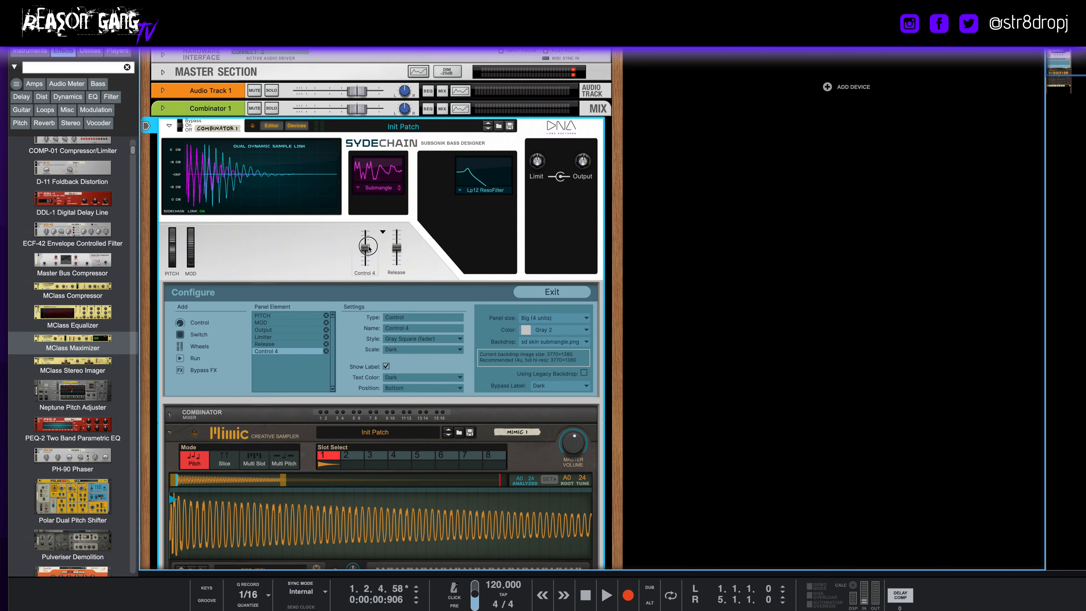
{"action": "double_click", "coordinate": [370, 273]}
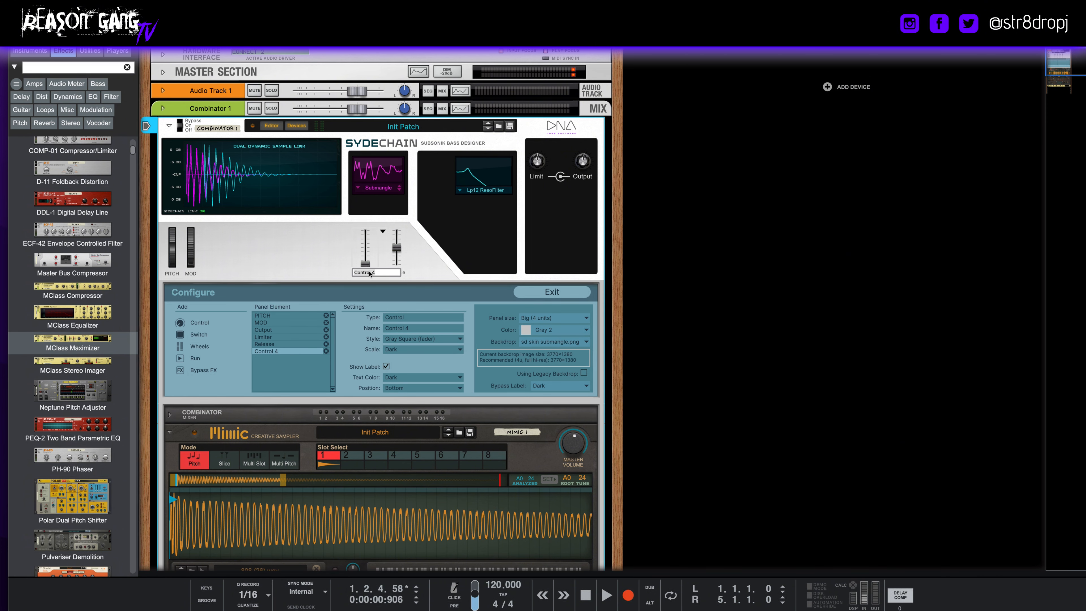
{"action": "type", "text": "Attack"}
{"action": "key", "text": "Return"}
- Map the Mimic's Amp Envelope attack slider to the Attack Combinator control
{"action": "scroll", "coordinate": [552, 460], "scroll_direction": "down", "scroll_amount": 4}
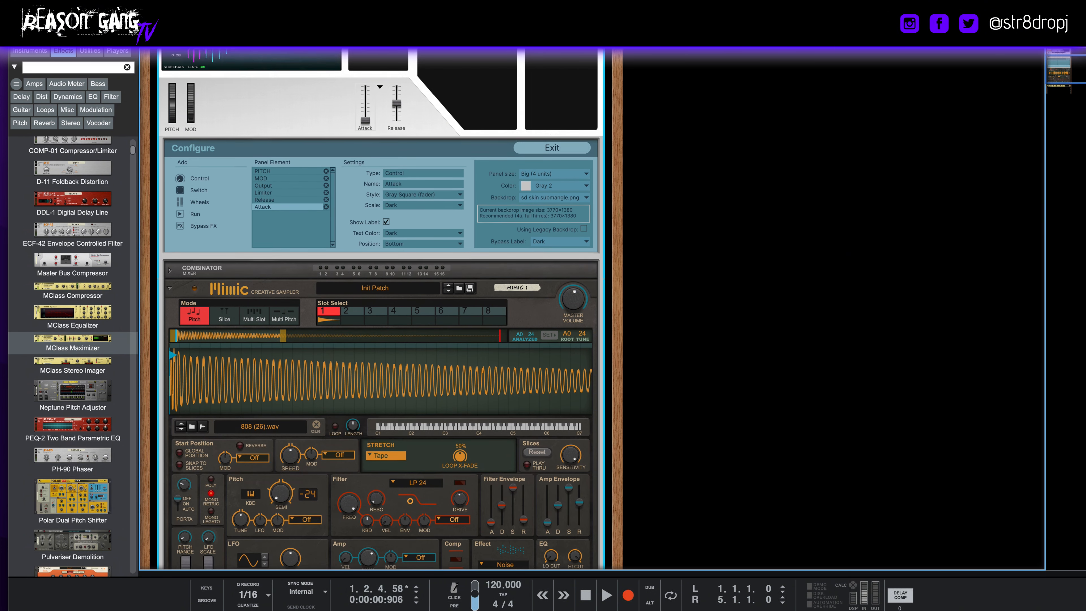
{"action": "right_click", "coordinate": [549, 505]}
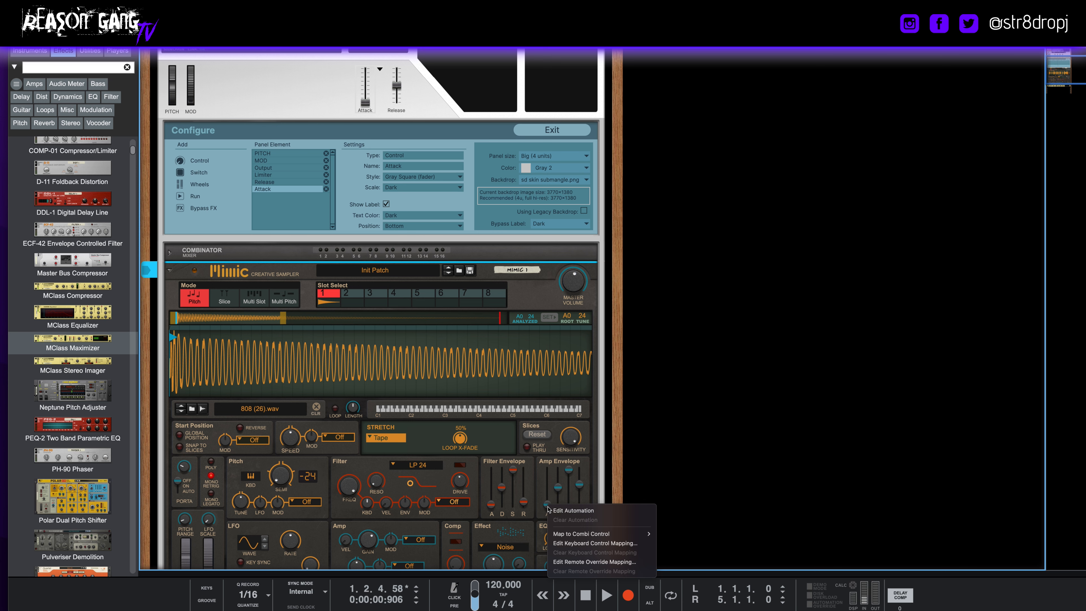
{"action": "mouse_move", "coordinate": [595, 531]}
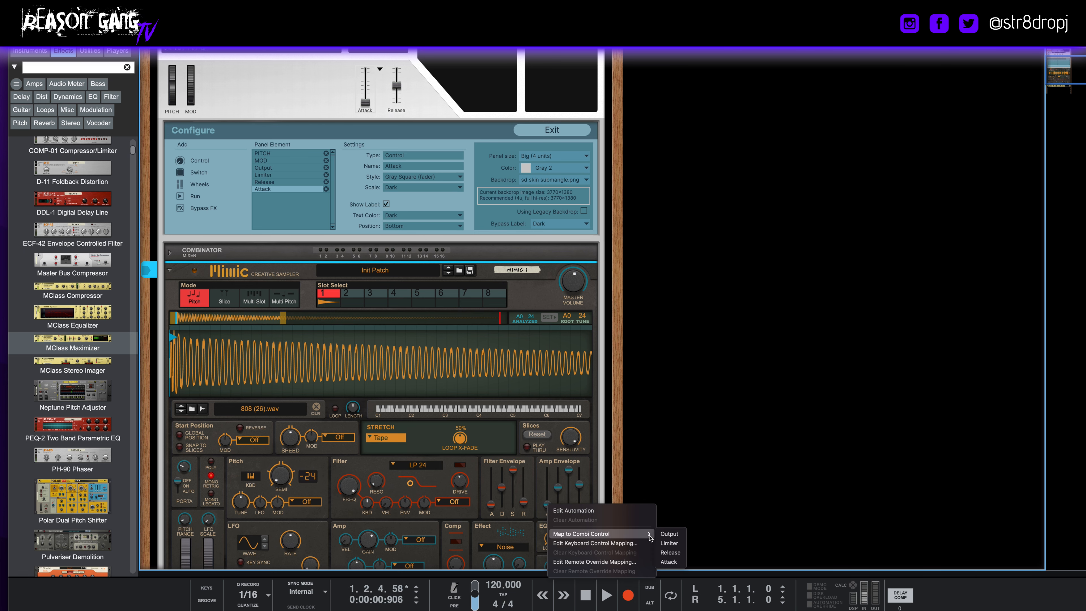
{"action": "left_click", "coordinate": [668, 562]}
- Leave the panel configuration and test the Attack fader, returning it to 0
{"action": "scroll", "coordinate": [330, 390], "scroll_direction": "up", "scroll_amount": 1}
{"action": "scroll", "coordinate": [334, 377], "scroll_direction": "down", "scroll_amount": 1}
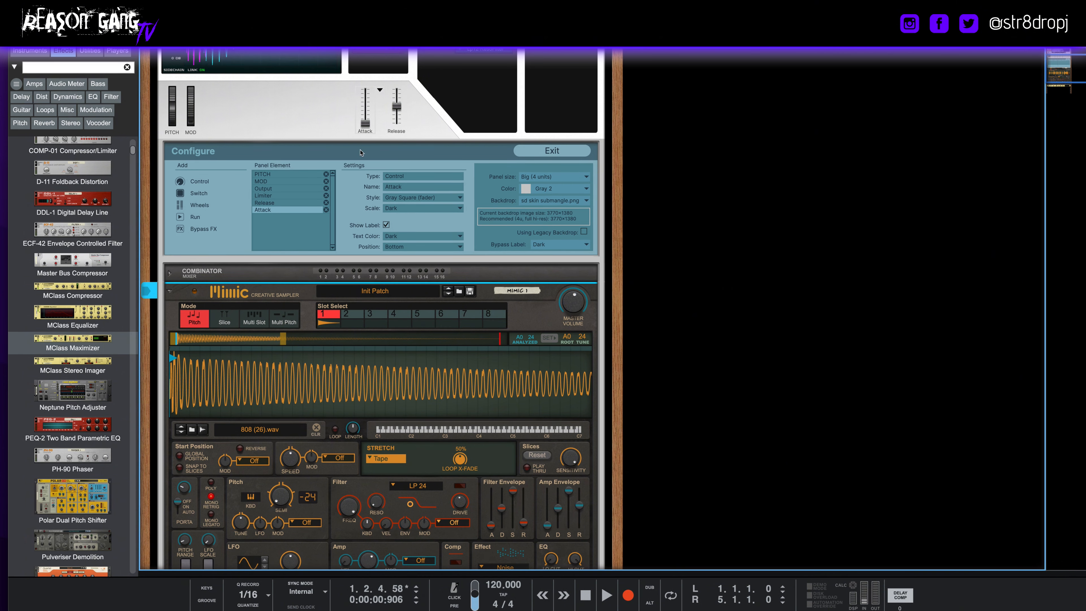
{"action": "left_click", "coordinate": [552, 150]}
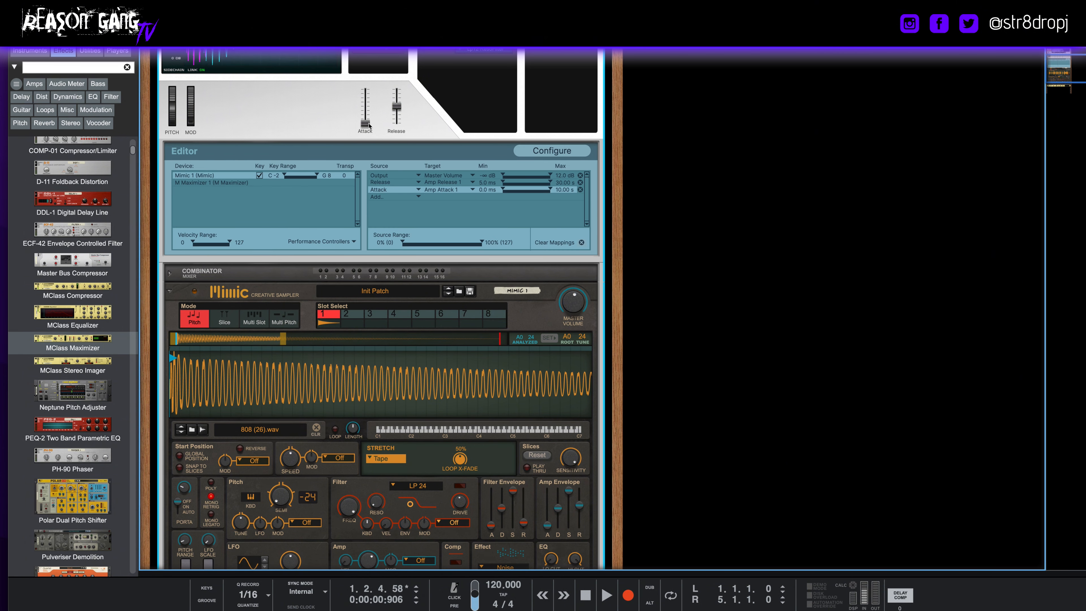
{"action": "mouse_move", "coordinate": [365, 123]}
{"action": "left_mouse_down"}
{"action": "mouse_move", "coordinate": [370, 97]}
{"action": "mouse_move", "coordinate": [368, 126]}
{"action": "mouse_move", "coordinate": [398, 109]}
{"action": "mouse_move", "coordinate": [398, 84]}
{"action": "mouse_move", "coordinate": [397, 109]}
{"action": "mouse_move", "coordinate": [367, 104]}
{"action": "mouse_move", "coordinate": [367, 125]}
{"action": "left_mouse_up"}
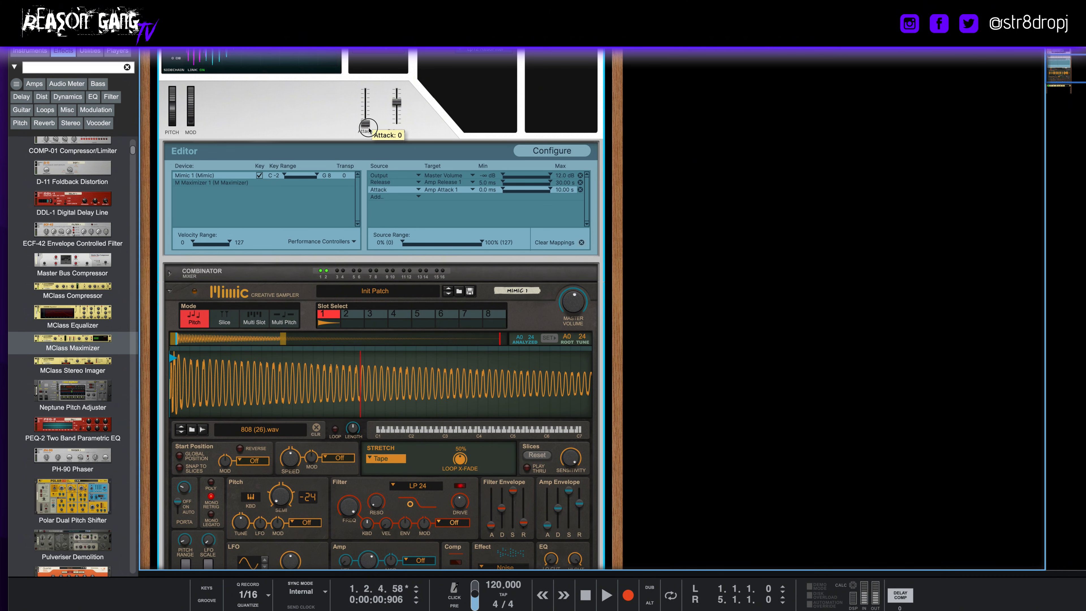
{"action": "scroll", "coordinate": [397, 103], "scroll_direction": "up", "scroll_amount": 3}
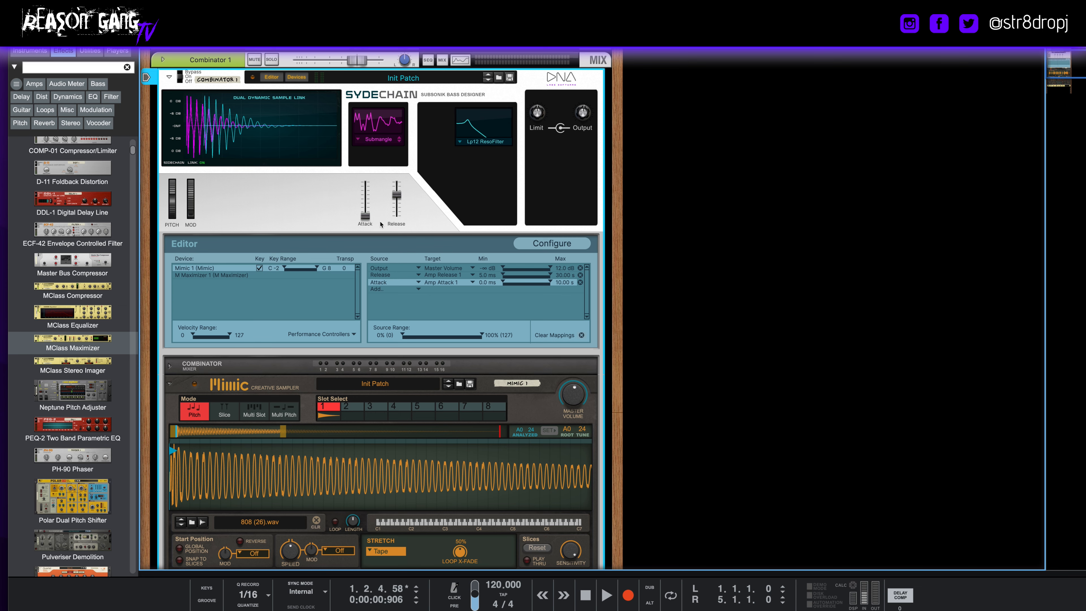
- Reopen the panel configuration and add a switch on the light strip left of the Attack fader
{"action": "scroll", "coordinate": [381, 223], "scroll_direction": "down", "scroll_amount": 1}
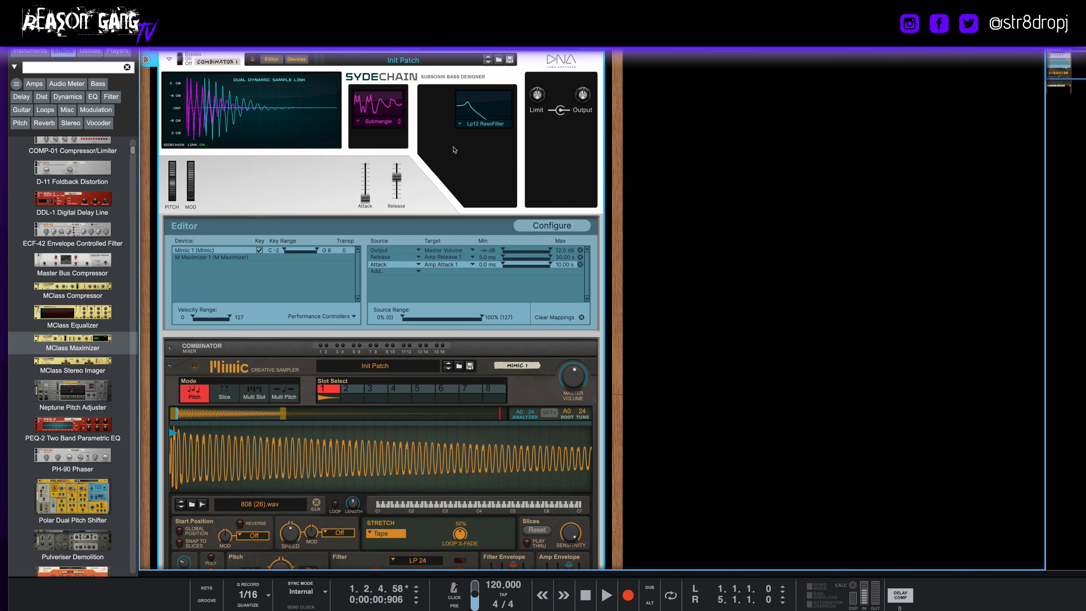
{"action": "scroll", "coordinate": [485, 390], "scroll_direction": "down", "scroll_amount": 6}
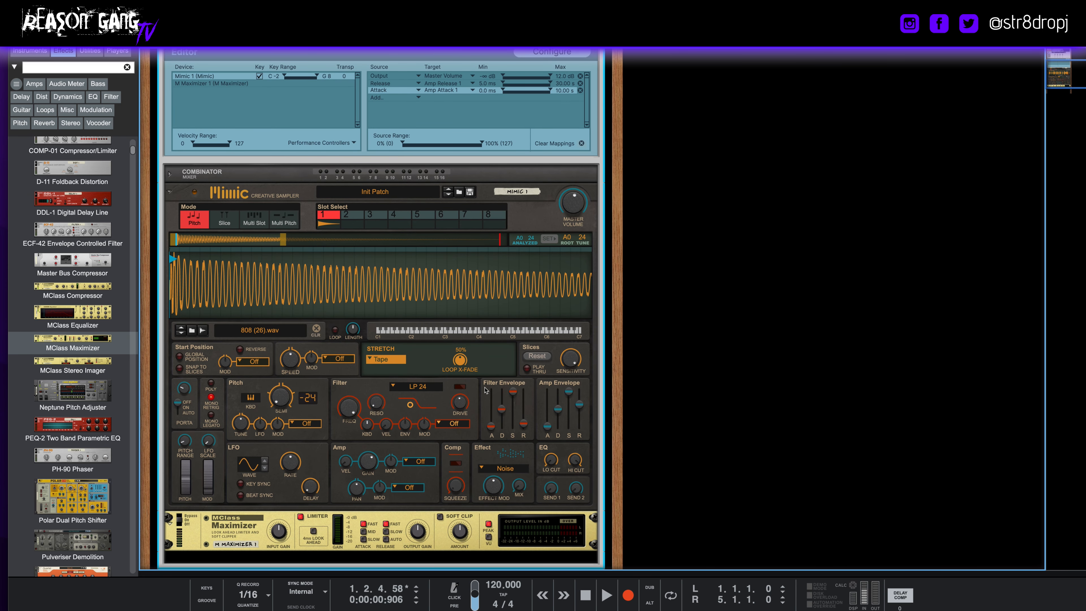
{"action": "scroll", "coordinate": [486, 390], "scroll_direction": "down", "scroll_amount": 2}
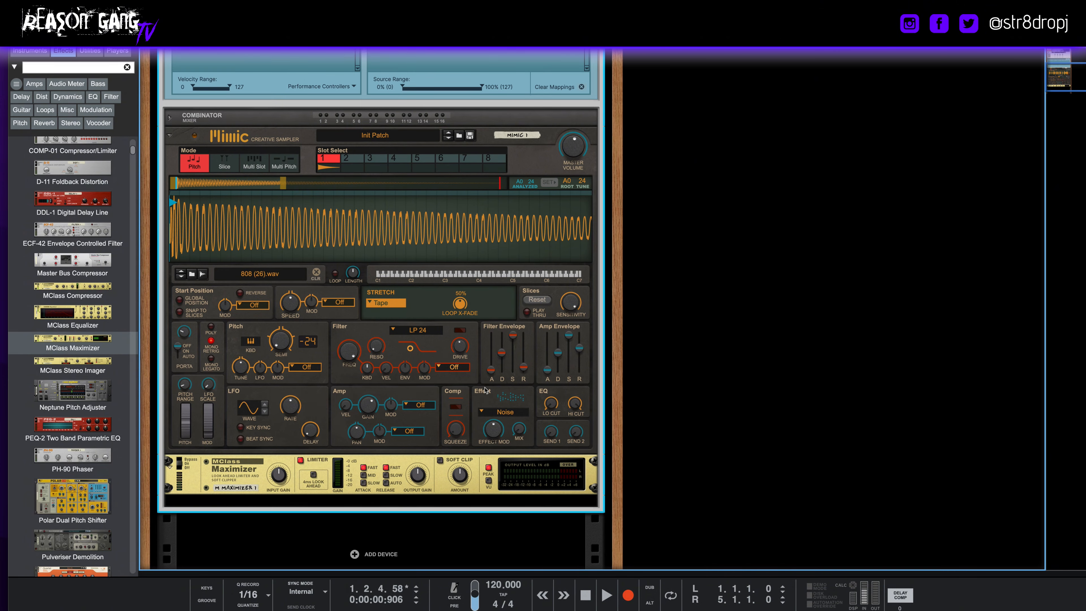
{"action": "scroll", "coordinate": [306, 477], "scroll_direction": "up", "scroll_amount": 11}
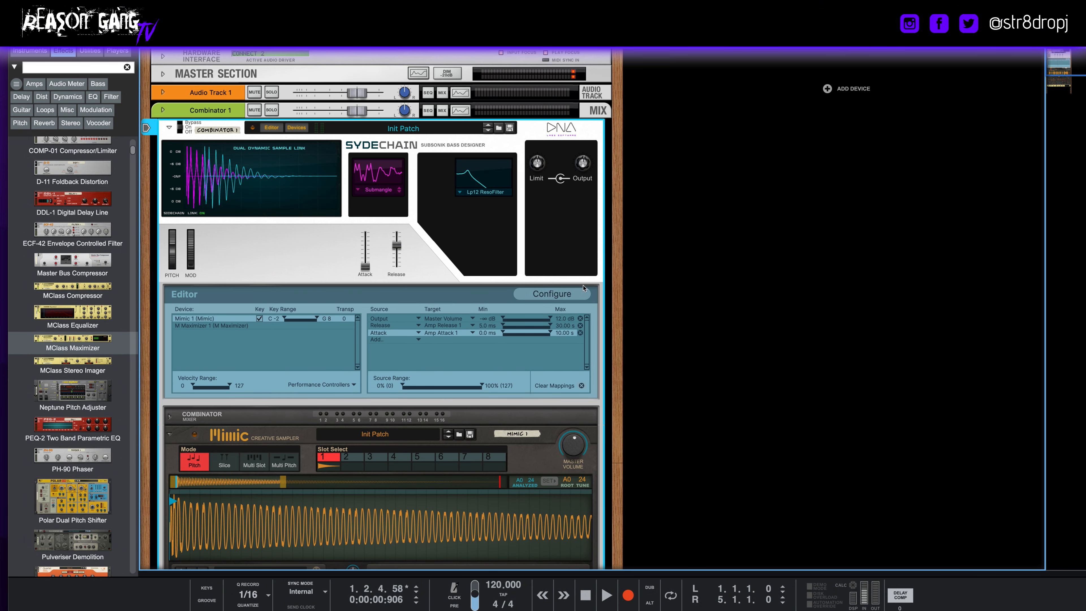
{"action": "left_click", "coordinate": [530, 294]}
{"action": "left_click", "coordinate": [179, 337]}
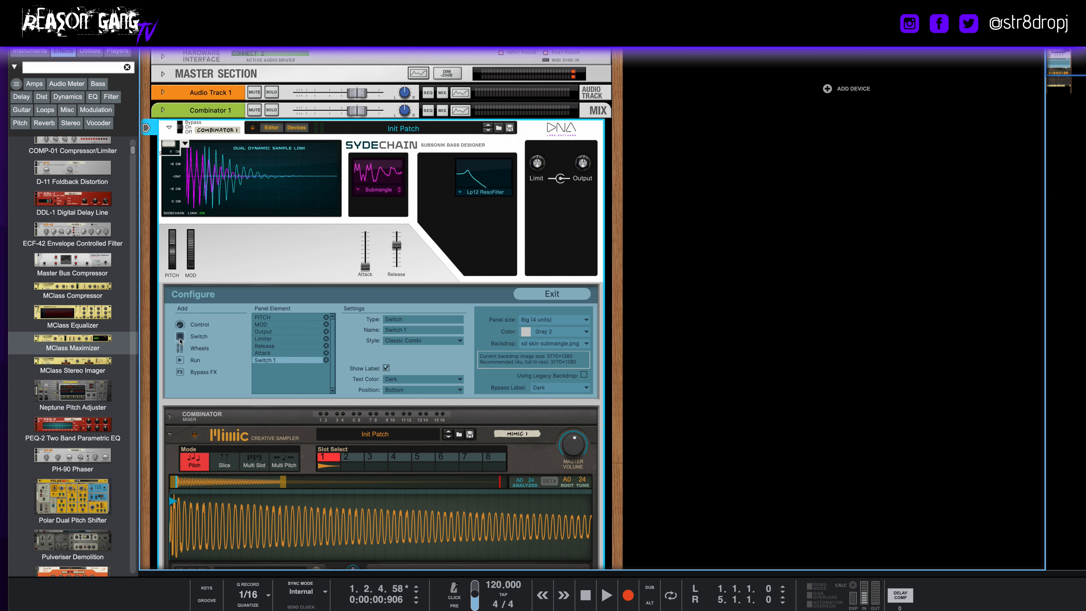
{"action": "left_click_drag", "start_coordinate": [170, 144], "coordinate": [539, 150]}
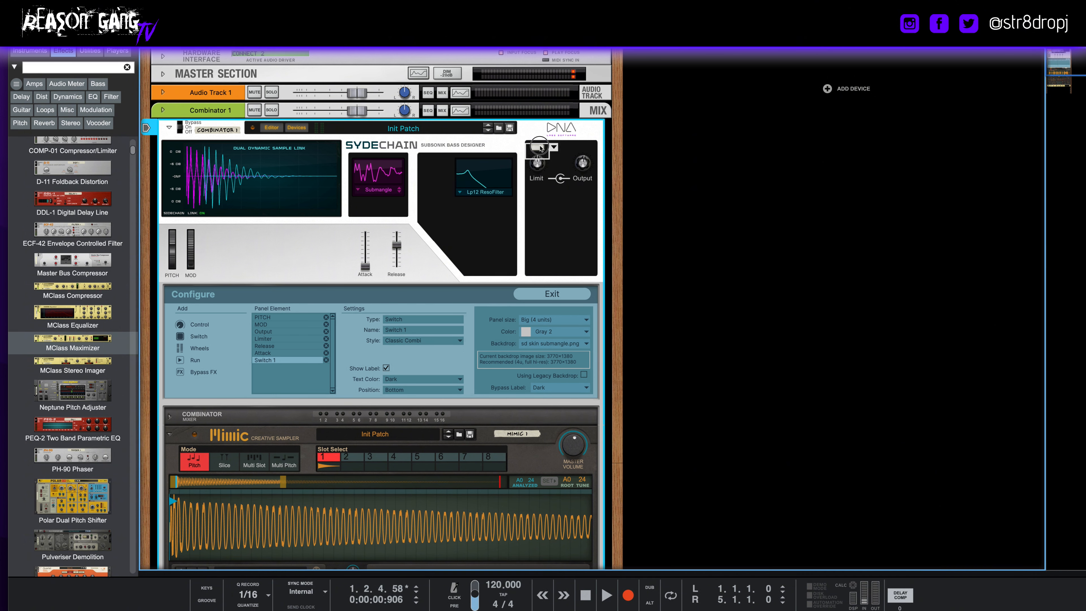
{"action": "left_click_drag", "start_coordinate": [541, 148], "coordinate": [304, 272]}
- Rename the new switch as Limiter On
{"action": "left_click", "coordinate": [304, 272]}
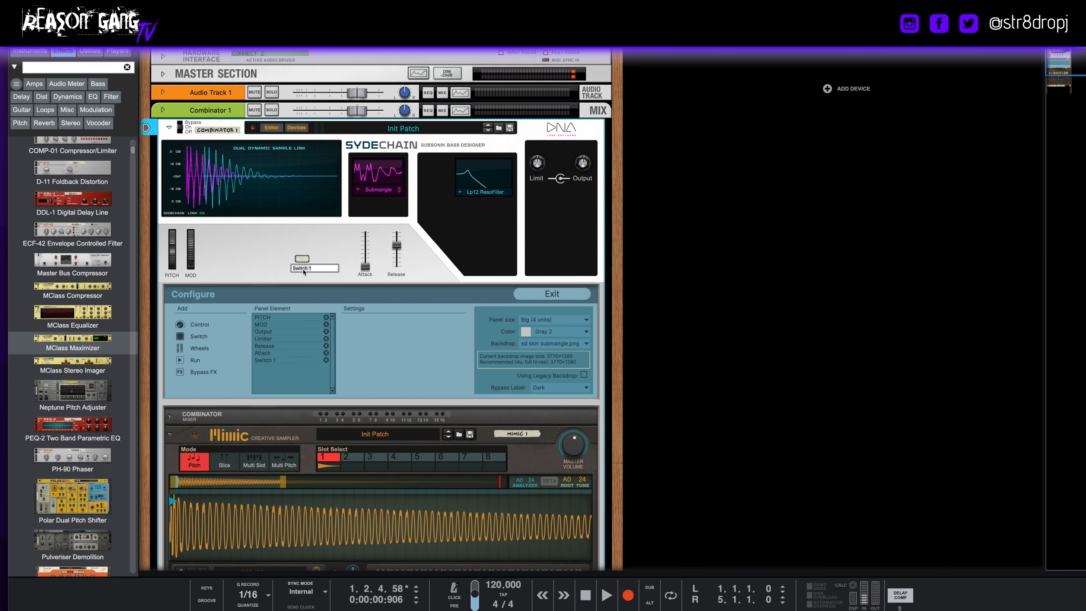
{"action": "type", "text": "Limiter On"}
{"action": "key", "text": "Return"}
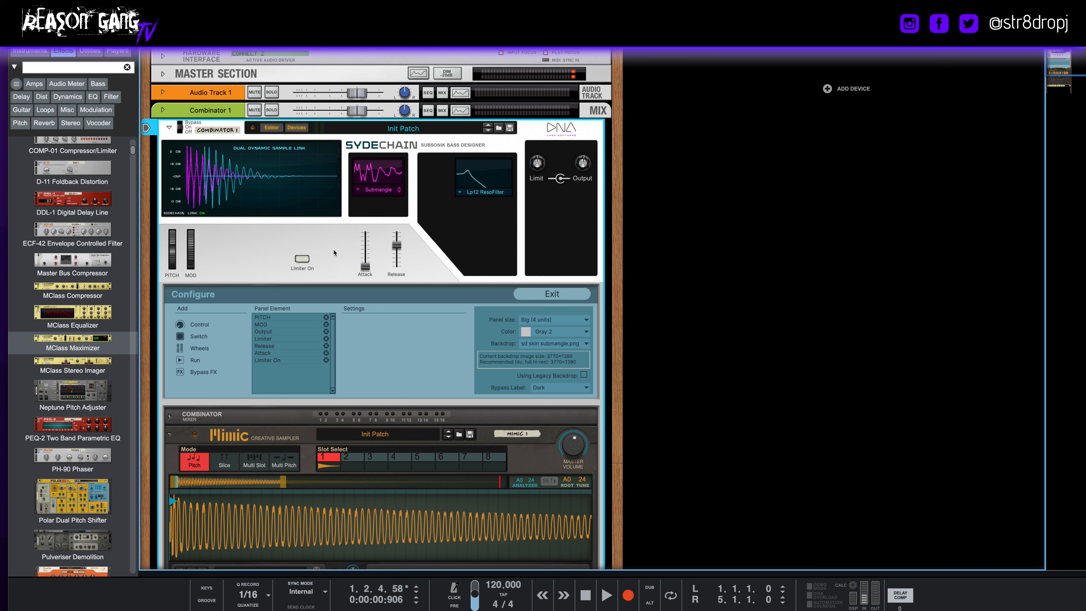
- Give the Limiter On switch the Small Green style and move it above the Limit knob
{"action": "left_click", "coordinate": [302, 258]}
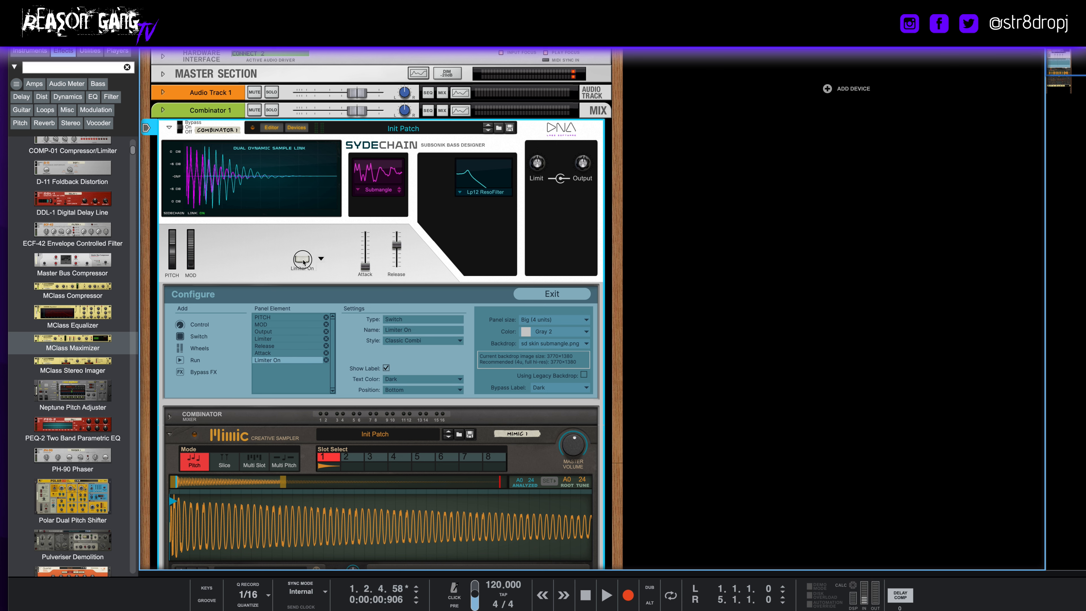
{"action": "left_click", "coordinate": [413, 340]}
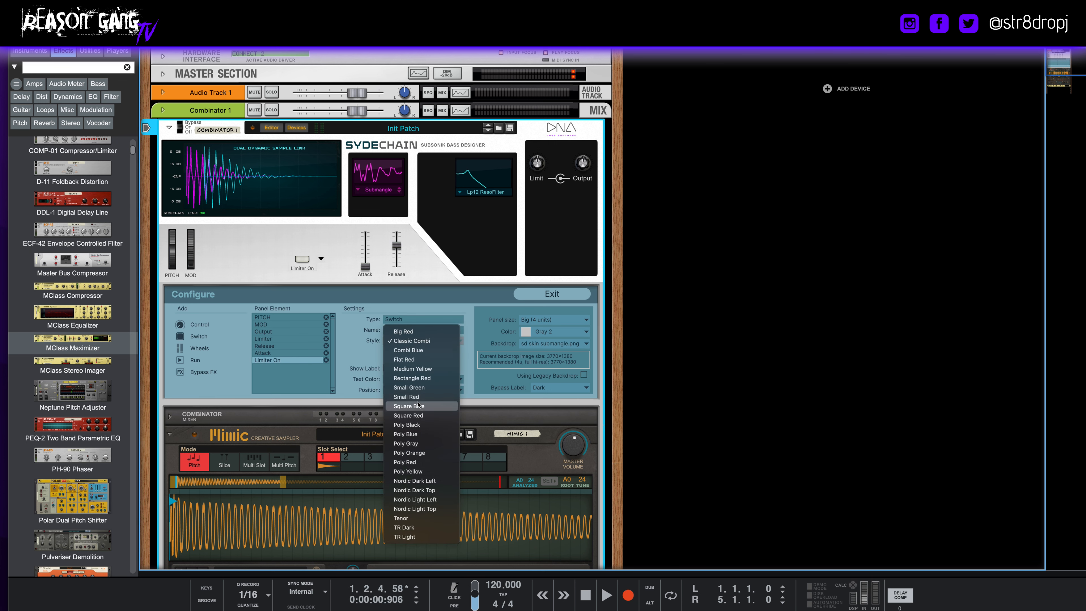
{"action": "left_click", "coordinate": [409, 387]}
{"action": "left_click_drag", "start_coordinate": [302, 259], "coordinate": [537, 148]}
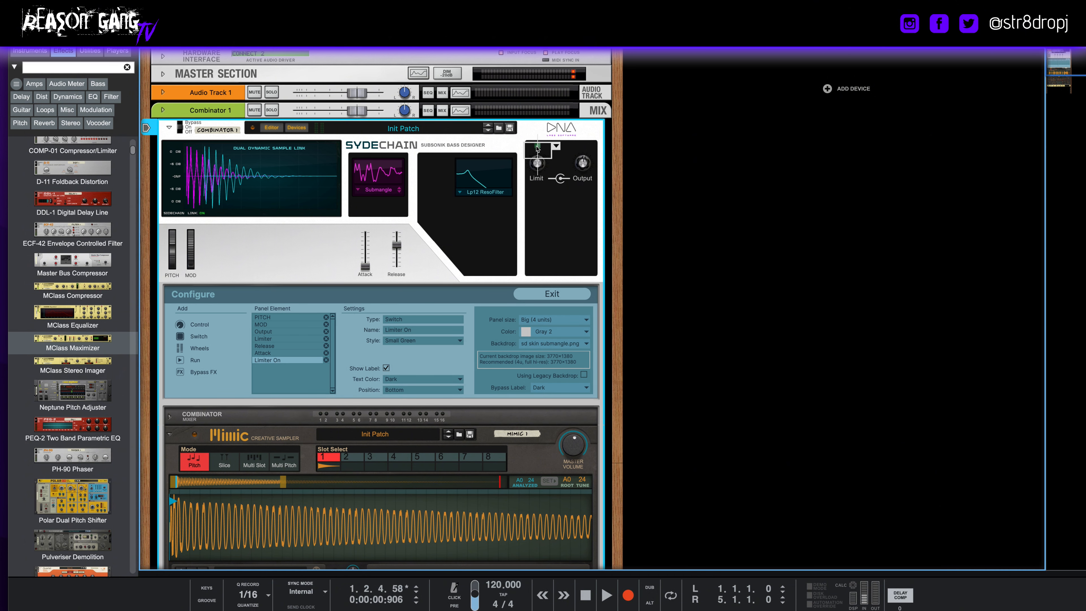
- Hide the Limiter On switch's label, fine-tune its position above the Limit knob and leave the panel configuration
{"action": "left_click", "coordinate": [386, 368]}
{"action": "left_click_drag", "start_coordinate": [539, 151], "coordinate": [545, 153]}
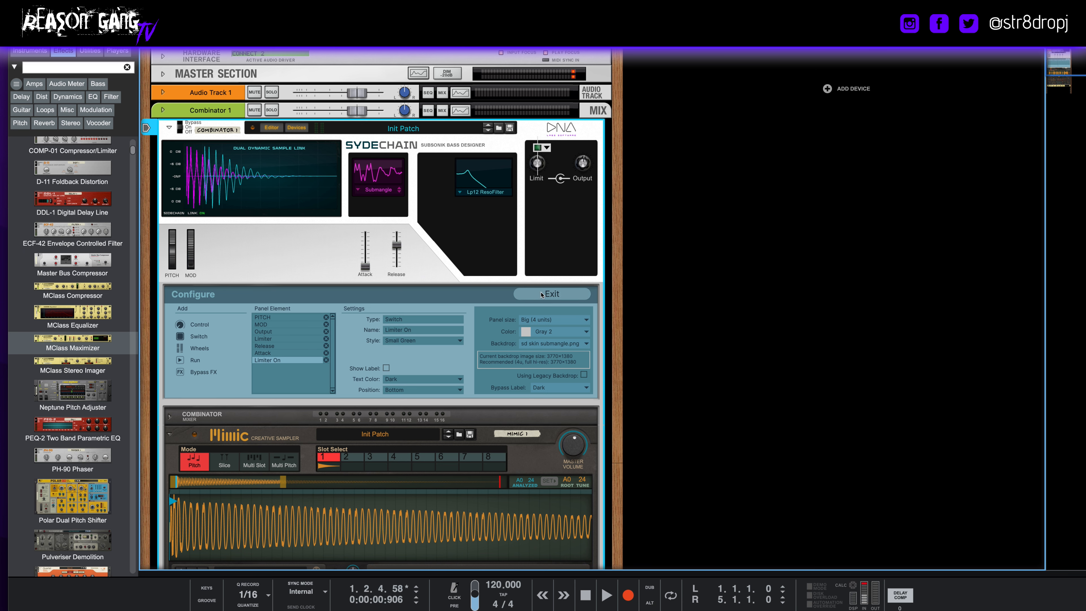
{"action": "left_click", "coordinate": [530, 295]}
- Map the MClass Maximizer's Enabled switch to the Limiter On Combinator control
{"action": "scroll", "coordinate": [467, 445], "scroll_direction": "down", "scroll_amount": 6}
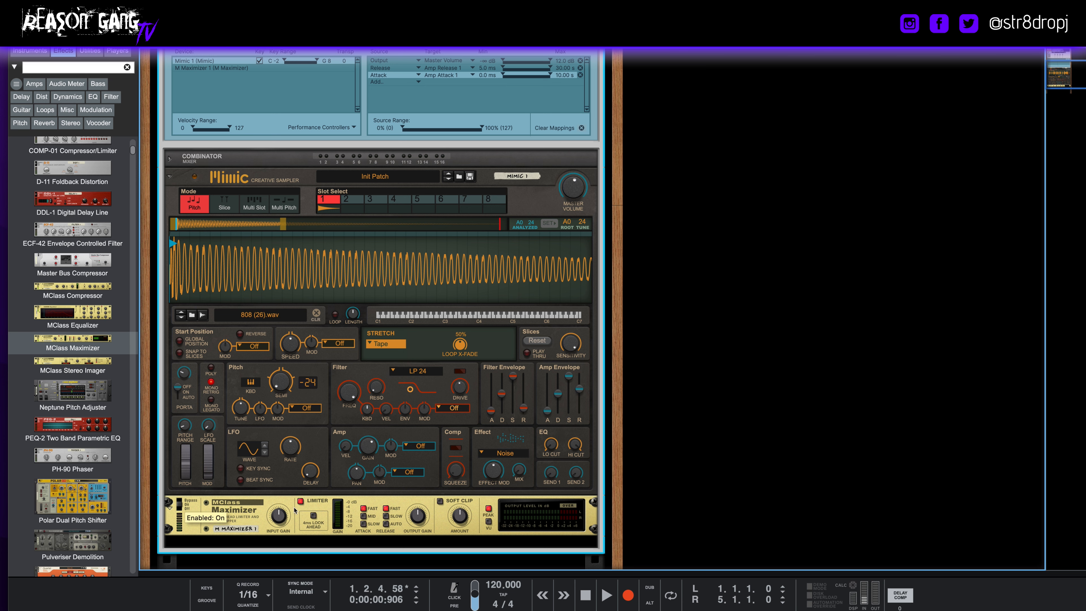
{"action": "right_click", "coordinate": [179, 507]}
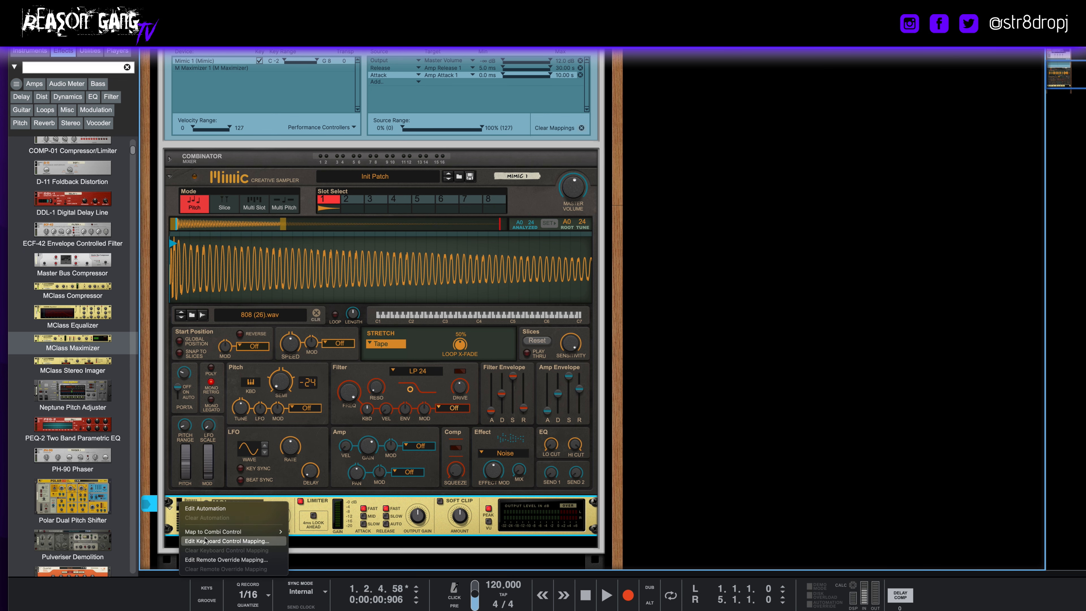
{"action": "mouse_move", "coordinate": [210, 533]}
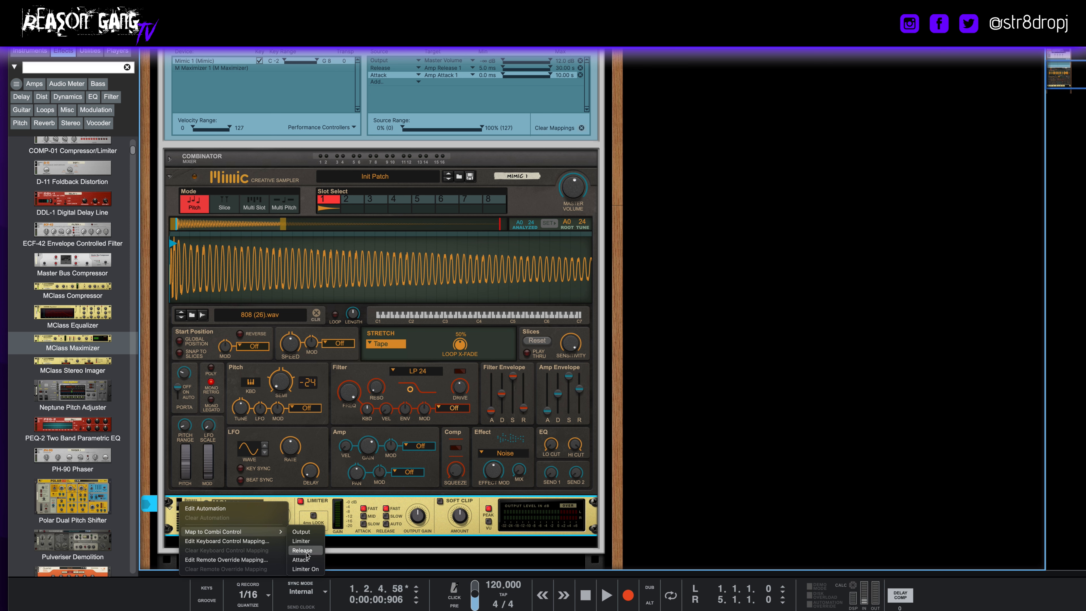
{"action": "left_click", "coordinate": [309, 569]}
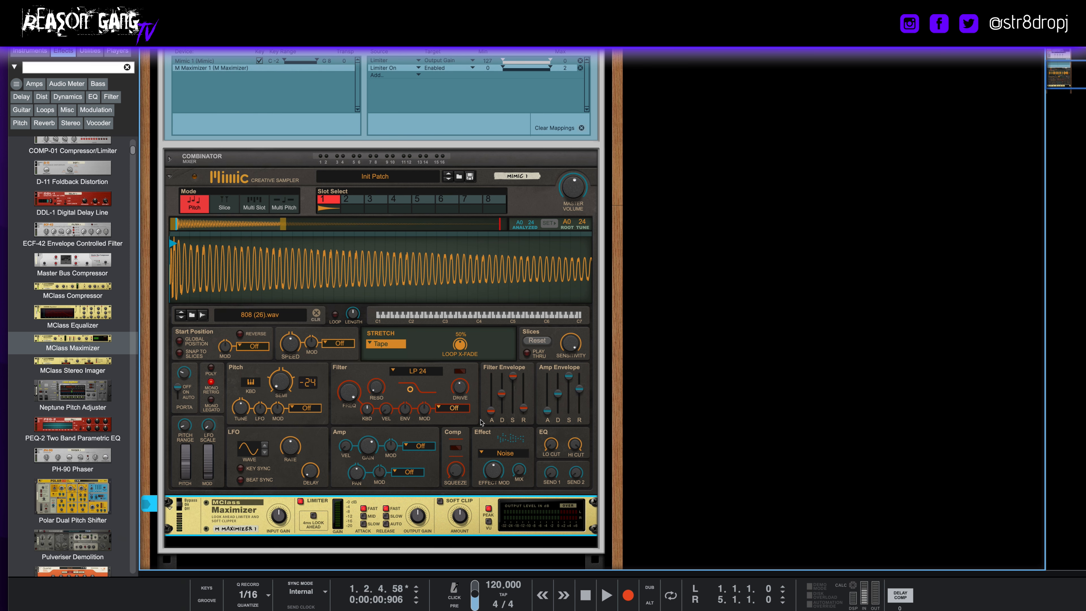
- Check how the Limiter On switch affects the Maximizer and try the device's own Bypass/On/Off switch positions
{"action": "scroll", "coordinate": [428, 384], "scroll_direction": "up", "scroll_amount": 5}
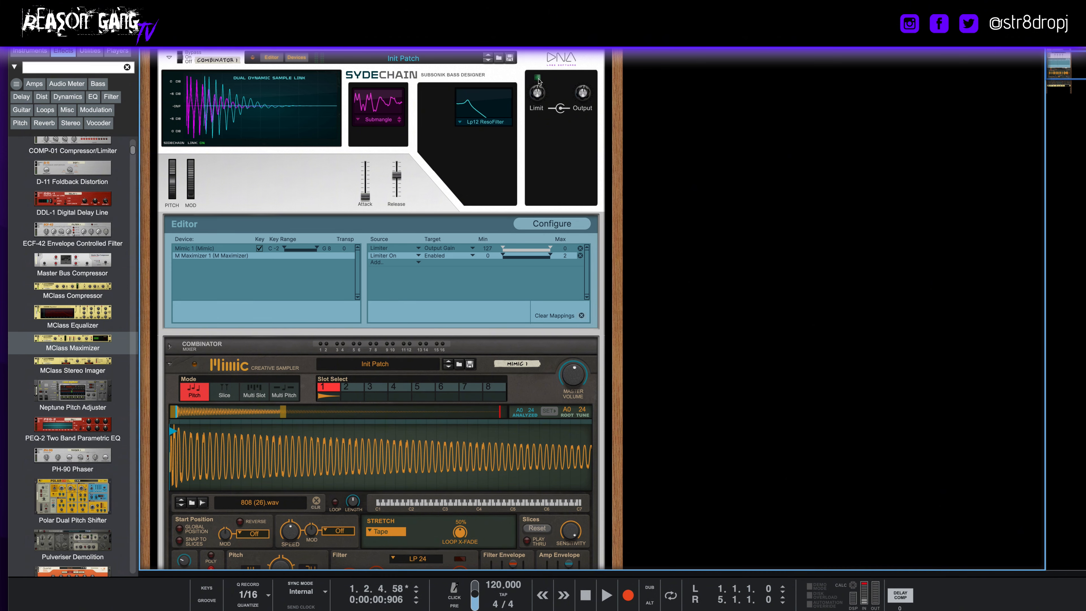
{"action": "scroll", "coordinate": [538, 81], "scroll_direction": "up", "scroll_amount": 2}
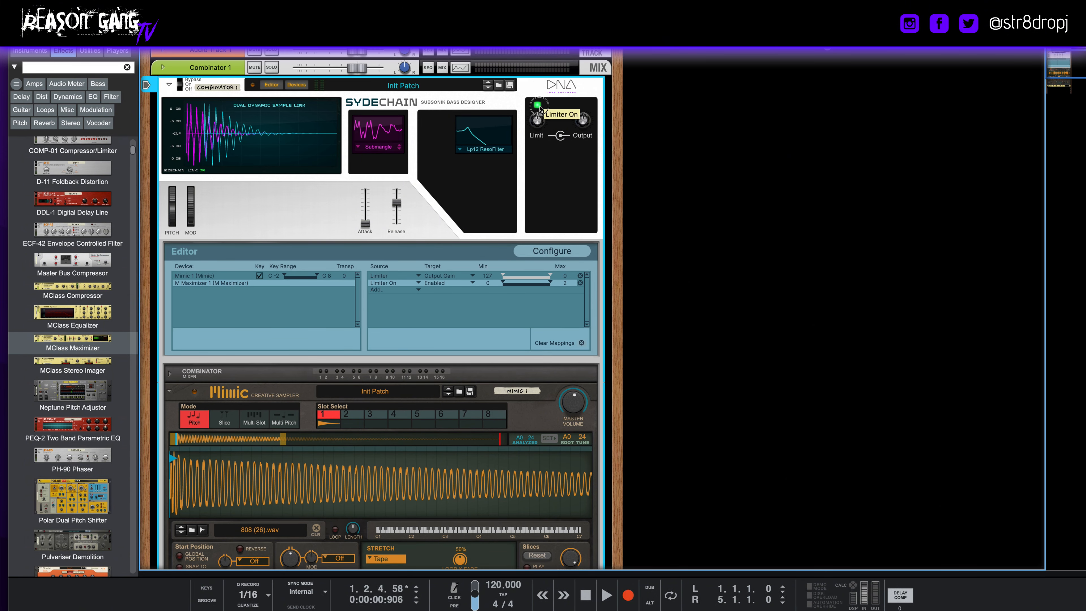
{"action": "scroll", "coordinate": [535, 376], "scroll_direction": "down", "scroll_amount": 10}
{"action": "scroll", "coordinate": [534, 383], "scroll_direction": "up", "scroll_amount": 4}
{"action": "scroll", "coordinate": [533, 385], "scroll_direction": "down", "scroll_amount": 2}
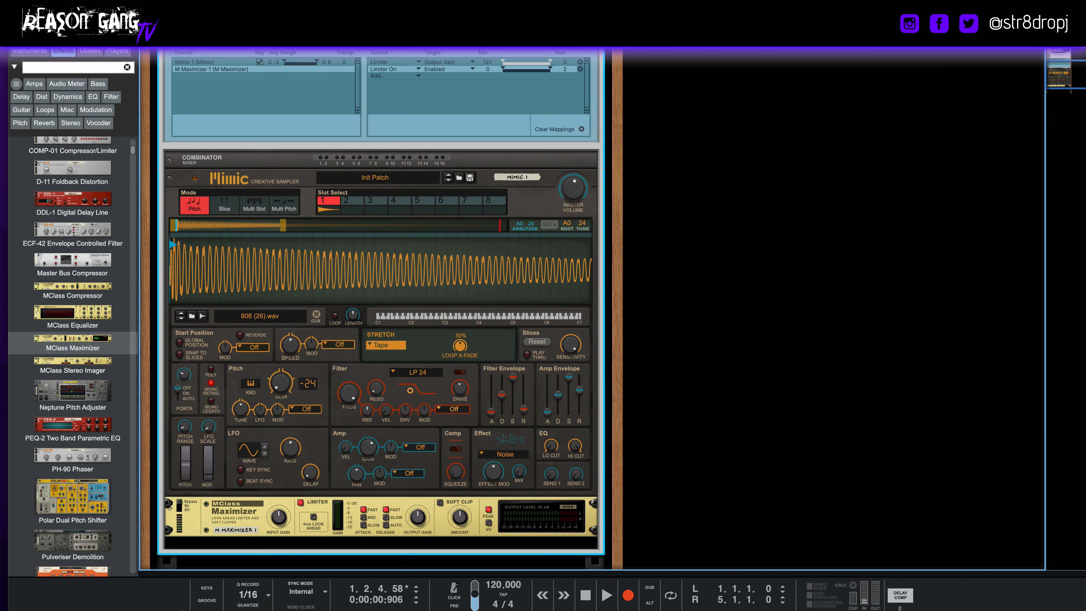
{"action": "scroll", "coordinate": [479, 414], "scroll_direction": "up", "scroll_amount": 12}
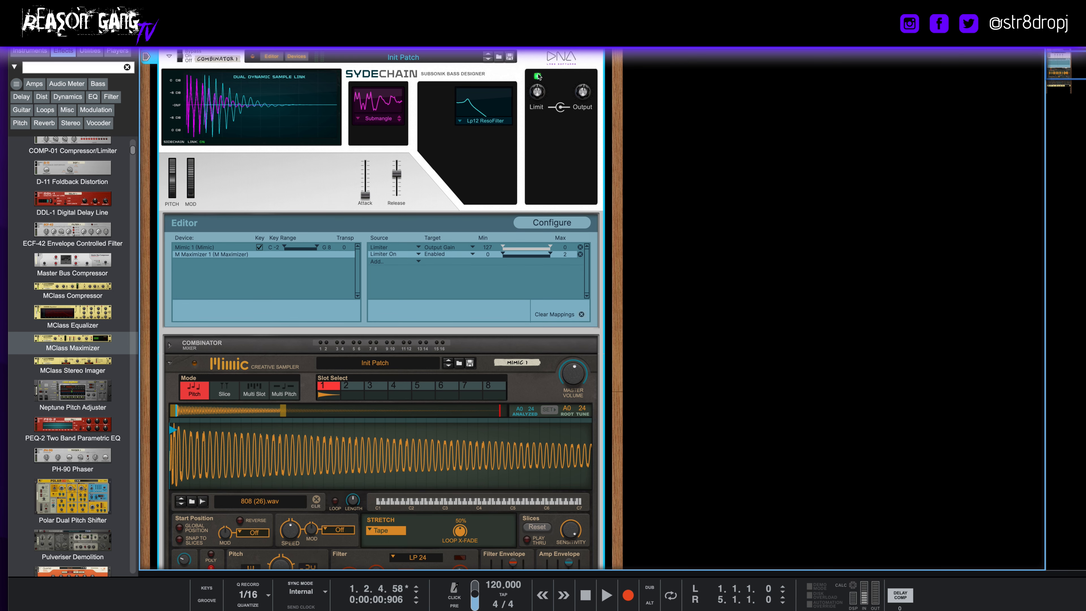
{"action": "scroll", "coordinate": [479, 413], "scroll_direction": "down", "scroll_amount": 12}
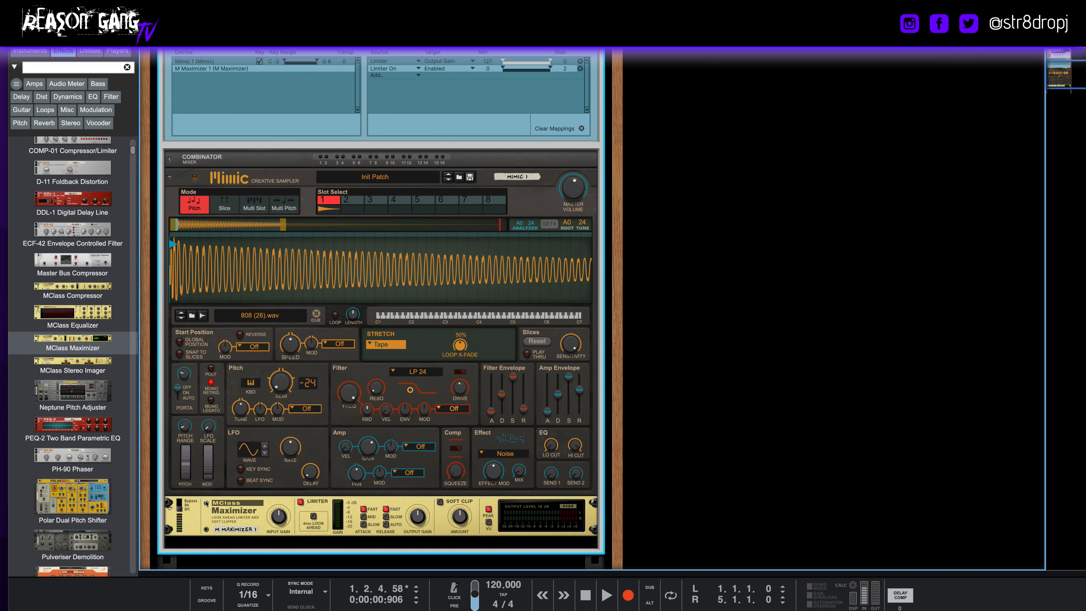
{"action": "scroll", "coordinate": [411, 484], "scroll_direction": "up", "scroll_amount": 2}
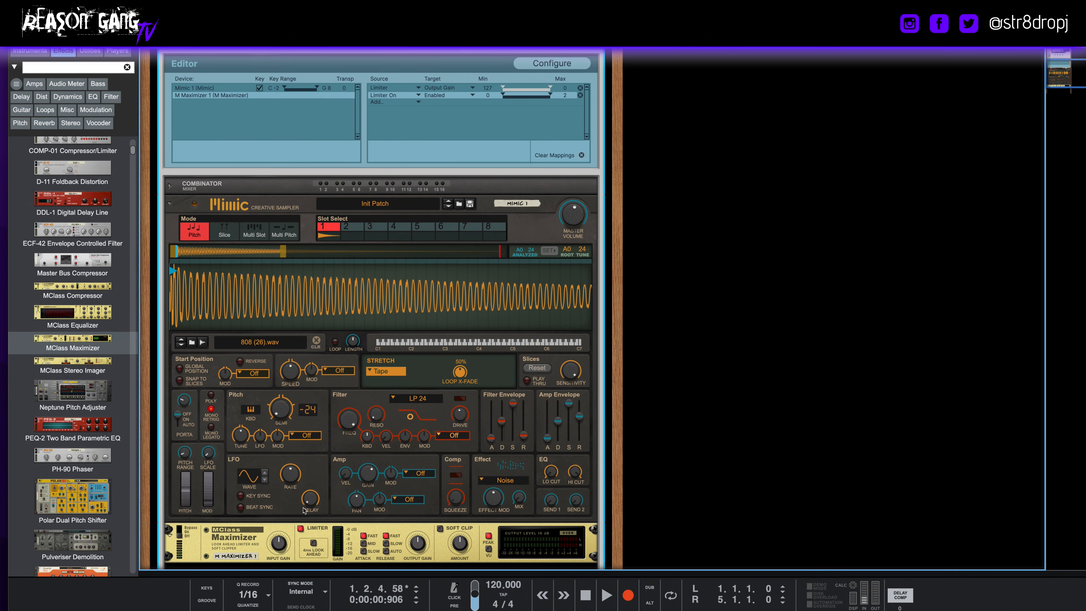
{"action": "left_click", "coordinate": [180, 535]}
{"action": "left_click_drag", "start_coordinate": [180, 533], "coordinate": [180, 529]}
- Set the Limiter On mapping's range for the Maximizer's Enabled target to minimum 2 and maximum 1
{"action": "scroll", "coordinate": [520, 198], "scroll_direction": "up", "scroll_amount": 6}
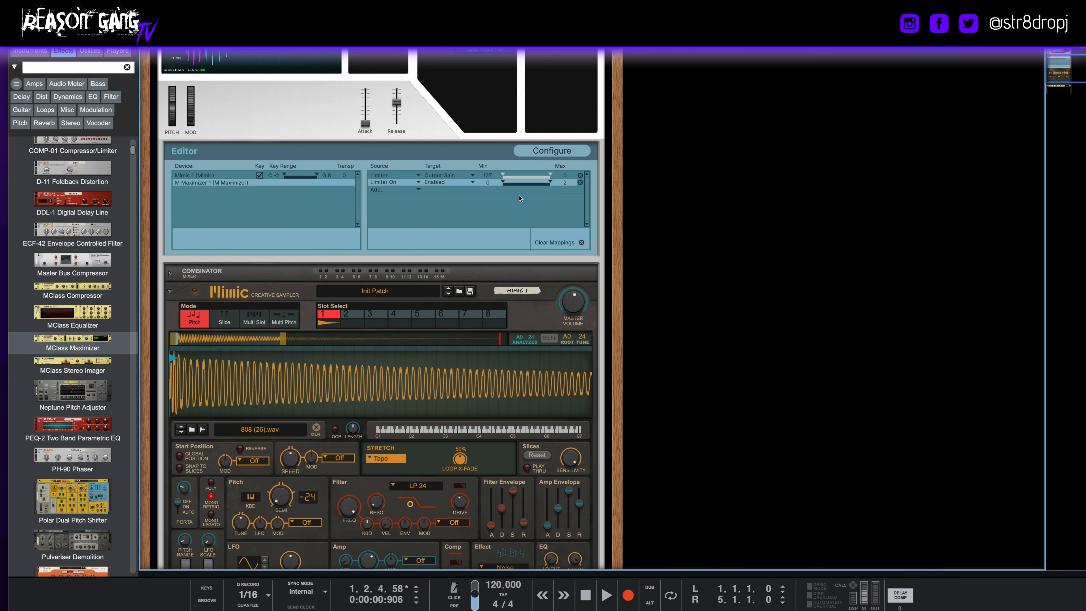
{"action": "left_click_drag", "start_coordinate": [491, 185], "coordinate": [493, 170]}
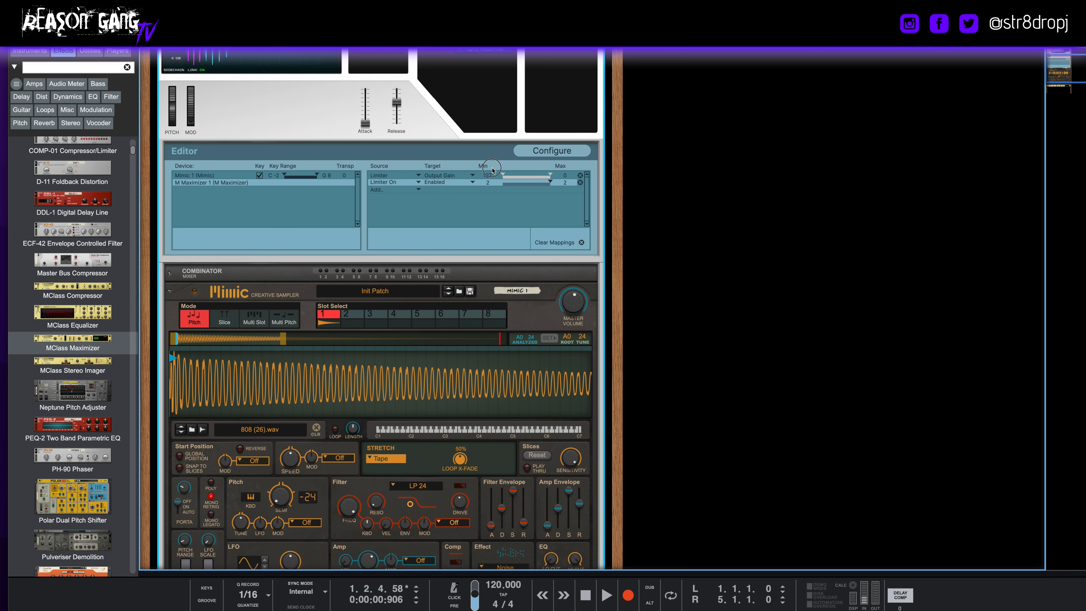
{"action": "left_click_drag", "start_coordinate": [563, 186], "coordinate": [564, 188]}
- Test the Limiter On switch and check its effect on the Maximizer's Bypass/On/Off state
{"action": "scroll", "coordinate": [493, 238], "scroll_direction": "up", "scroll_amount": 5}
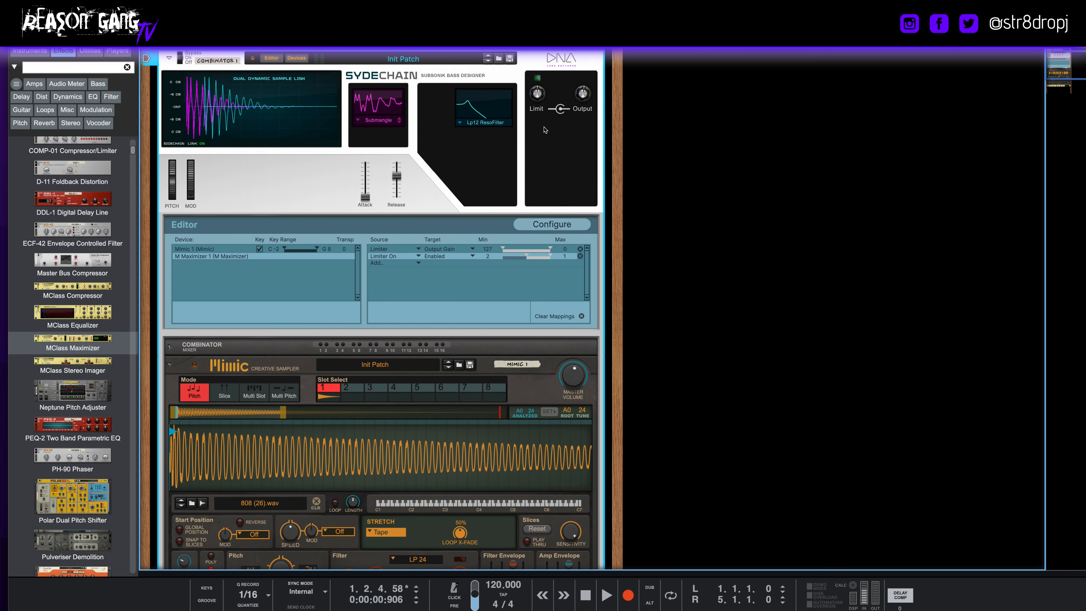
{"action": "left_click", "coordinate": [538, 77]}
{"action": "scroll", "coordinate": [465, 288], "scroll_direction": "down", "scroll_amount": 7}
{"action": "right_click", "coordinate": [465, 287]}
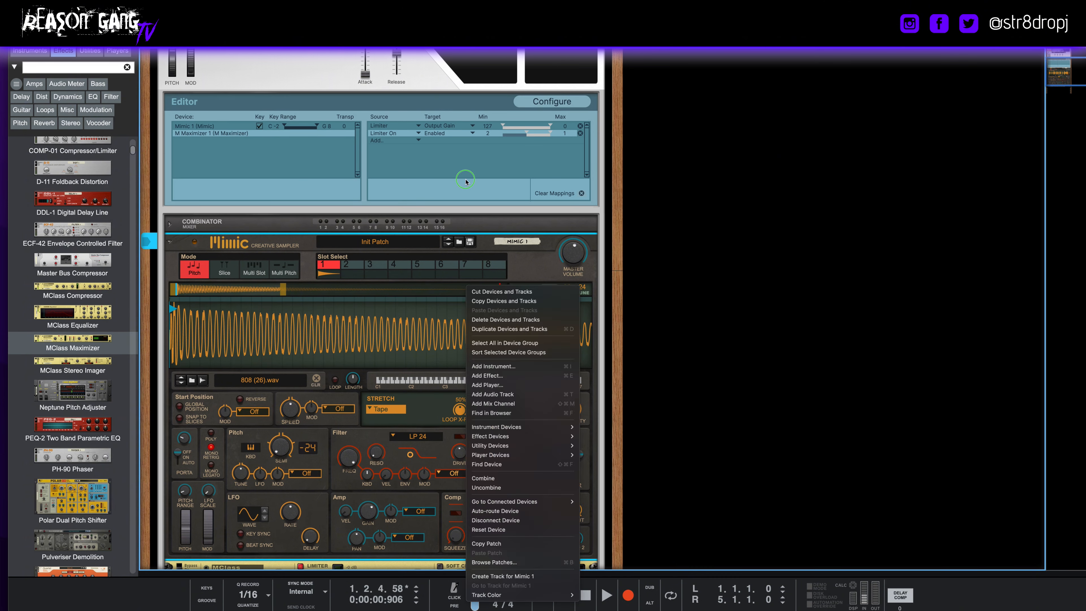
{"action": "left_click", "coordinate": [462, 176]}
{"action": "scroll", "coordinate": [459, 177], "scroll_direction": "down", "scroll_amount": 8}
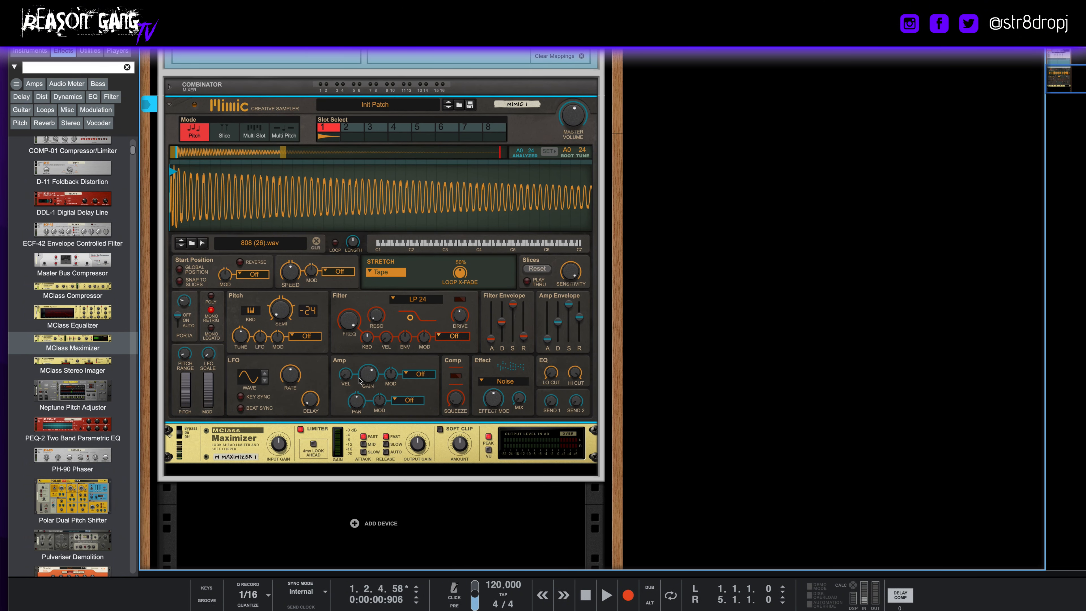
{"action": "scroll", "coordinate": [360, 380], "scroll_direction": "up", "scroll_amount": 19}
{"action": "left_click", "coordinate": [538, 148]}
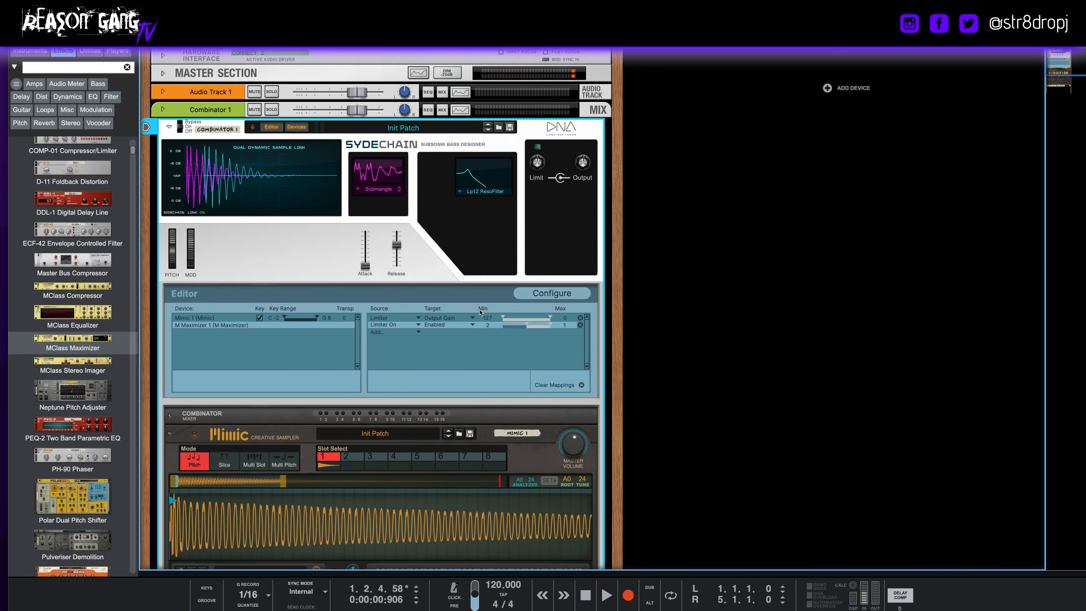
{"action": "scroll", "coordinate": [480, 312], "scroll_direction": "down", "scroll_amount": 16}
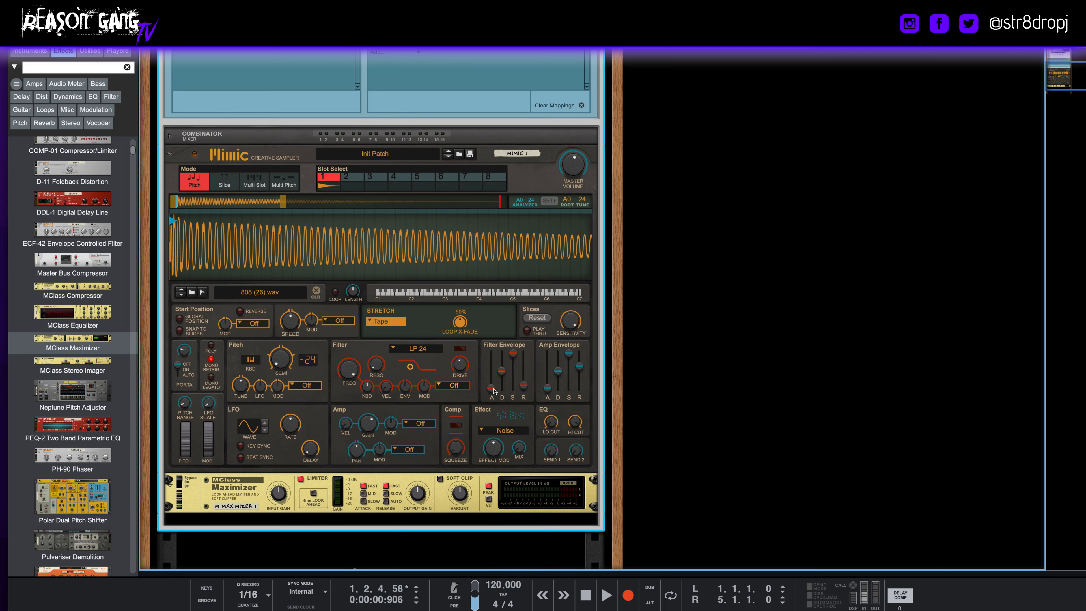
{"action": "scroll", "coordinate": [361, 321], "scroll_direction": "up", "scroll_amount": 16}
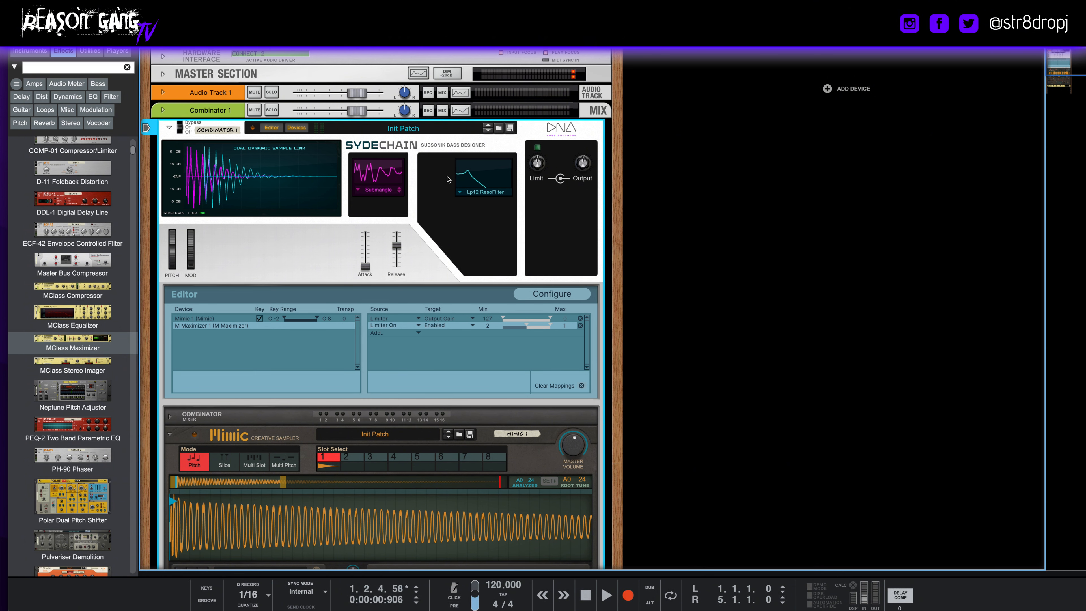
- Reopen the panel configuration and add a new control on the light strip left of the Attack fader
{"action": "left_click", "coordinate": [551, 293]}
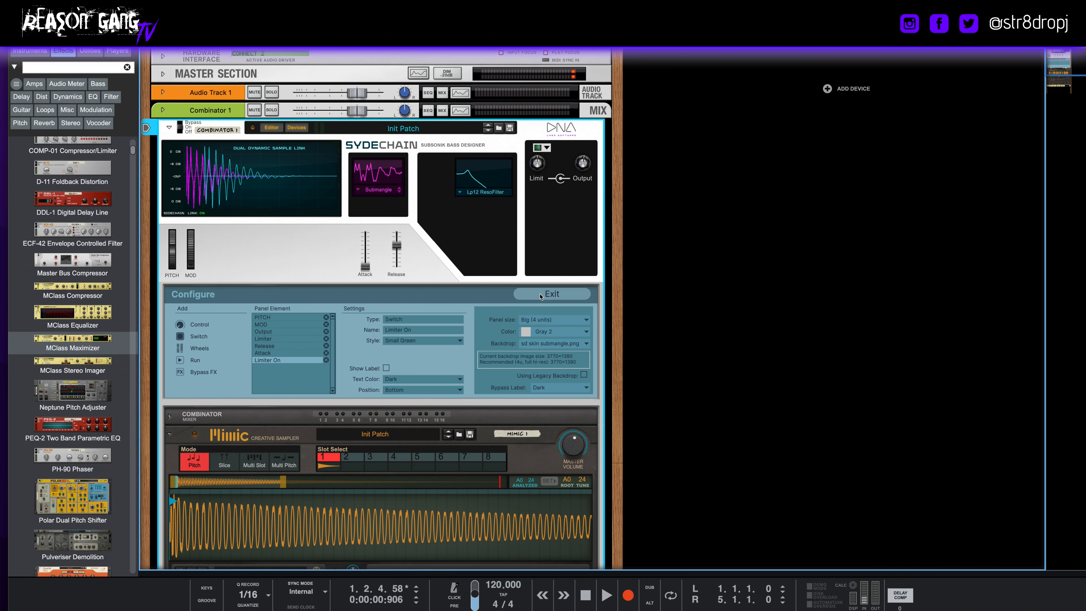
{"action": "left_click", "coordinate": [179, 326]}
{"action": "left_click_drag", "start_coordinate": [165, 166], "coordinate": [289, 250]}
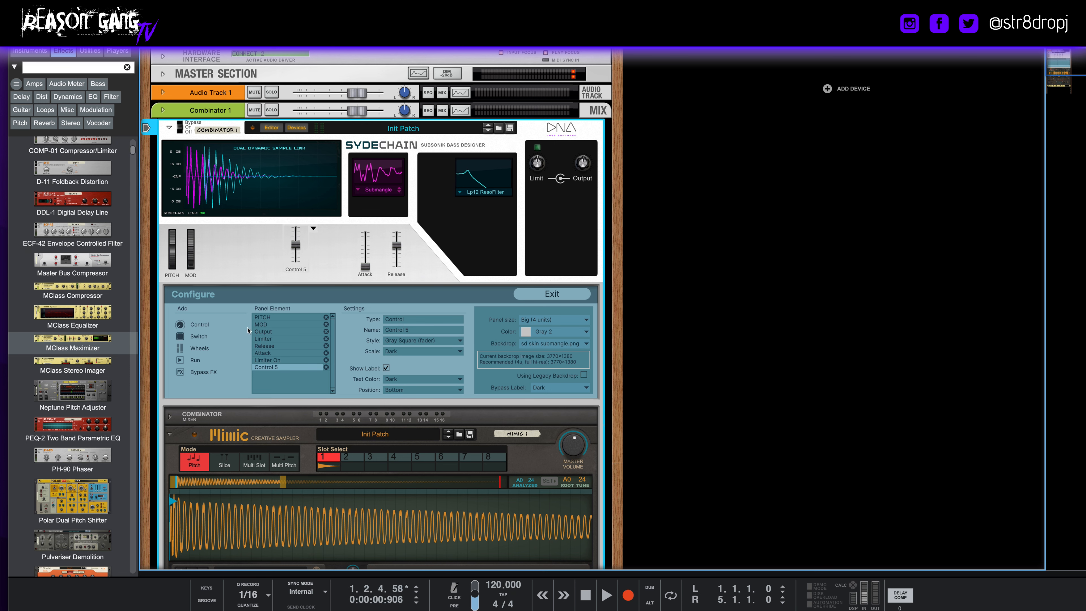
- Set the new control's text color to Light and move it onto the black area beside the Lp12 ResoFilter display
{"action": "left_click", "coordinate": [411, 351]}
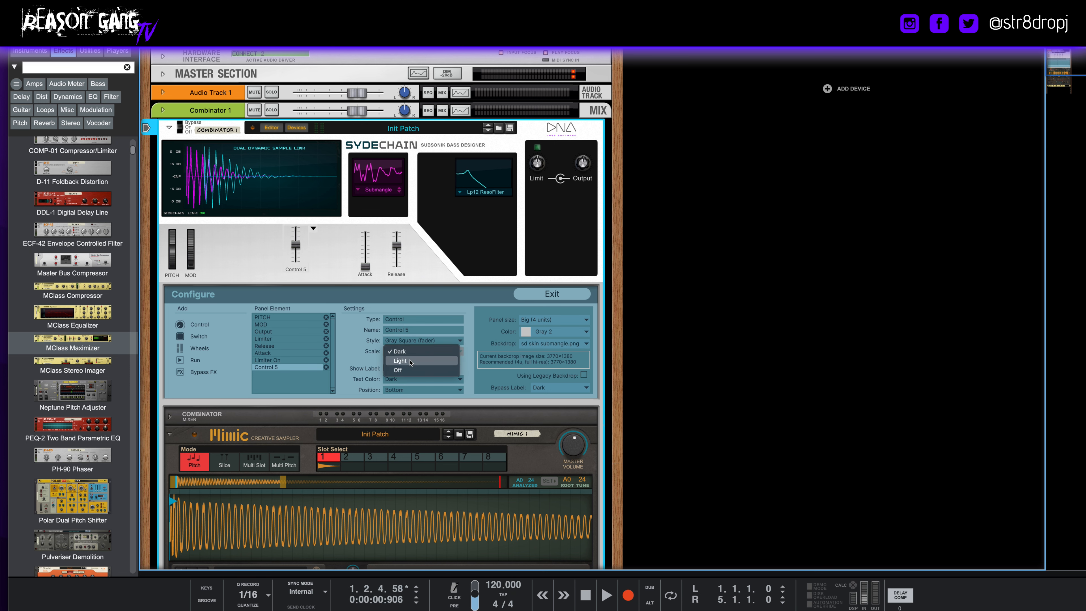
{"action": "left_click", "coordinate": [360, 368]}
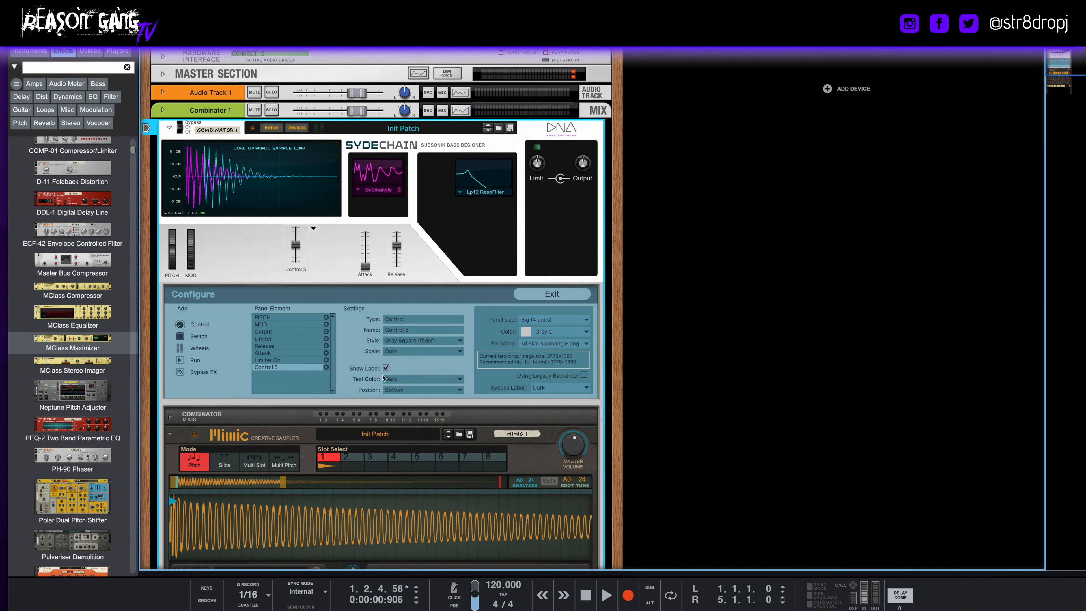
{"action": "left_click", "coordinate": [402, 380]}
{"action": "left_click", "coordinate": [356, 328]}
{"action": "left_click_drag", "start_coordinate": [298, 248], "coordinate": [440, 200]}
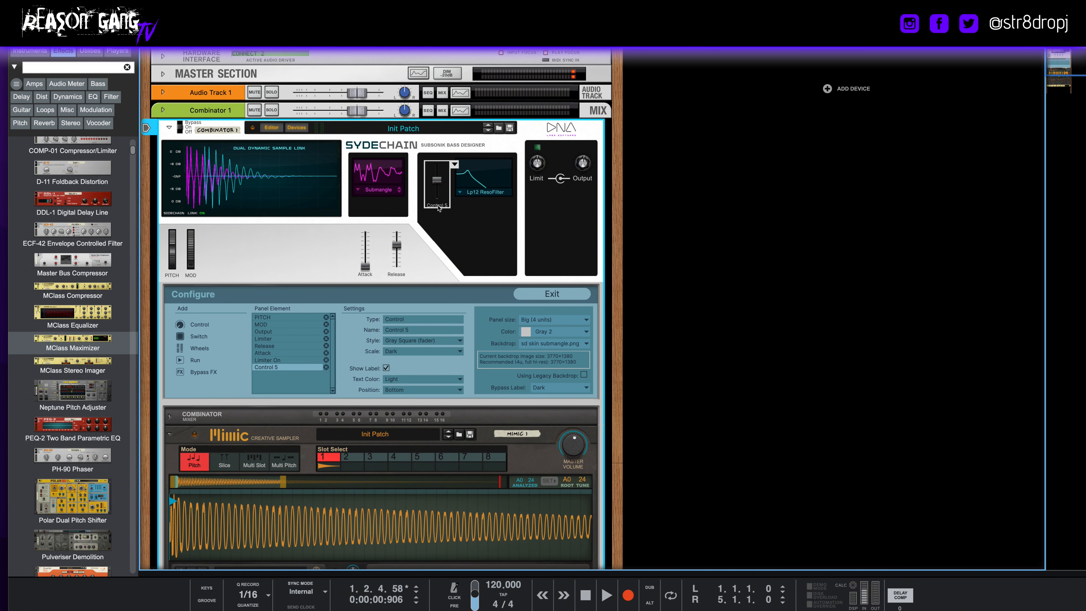
- Rename the new control as Filter
{"action": "double_click", "coordinate": [439, 205]}
{"action": "type", "text": "Filter"}
{"action": "key", "text": "Return"}
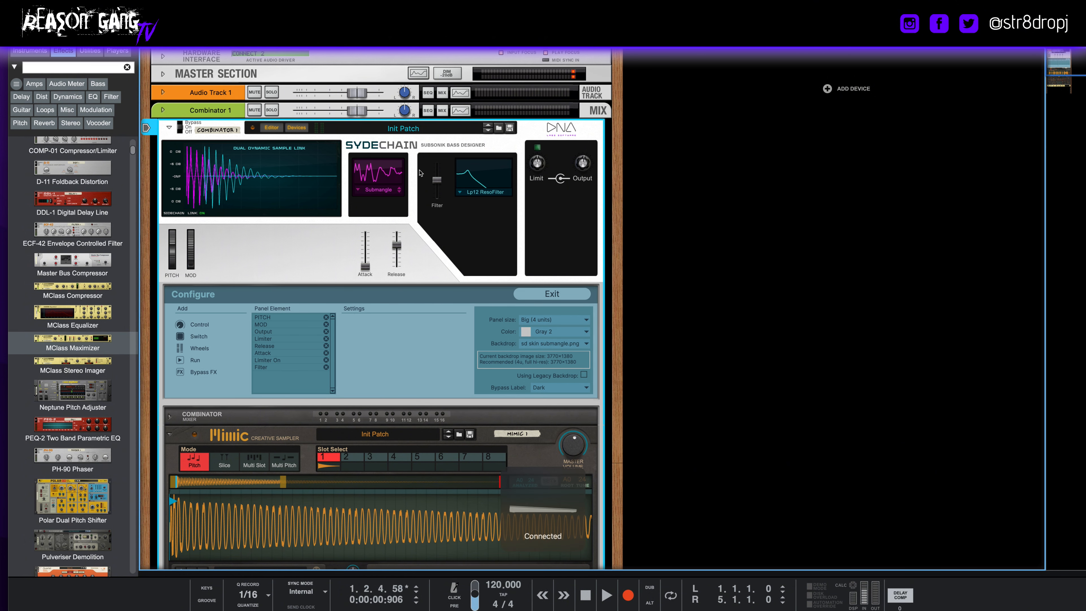
{"action": "left_click", "coordinate": [436, 179]}
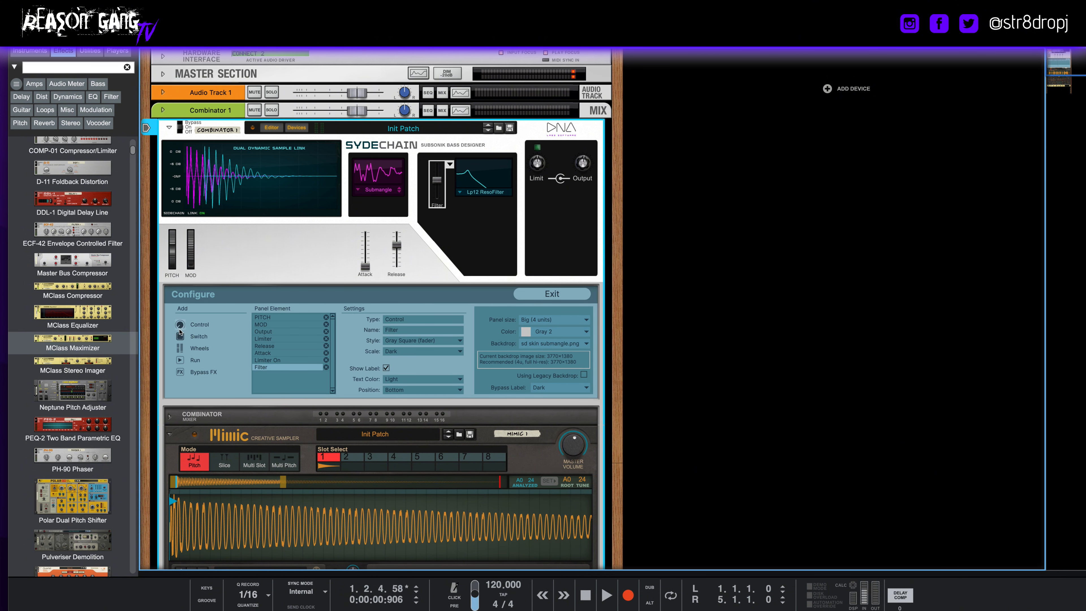
{"action": "left_click", "coordinate": [311, 259]}
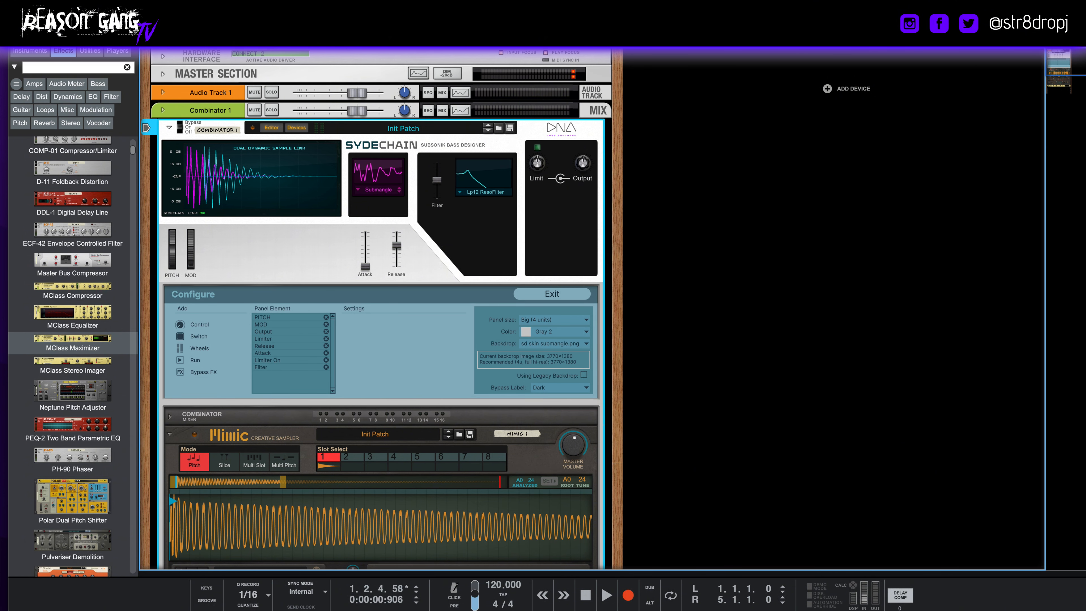
{"action": "left_click", "coordinate": [926, 7]}
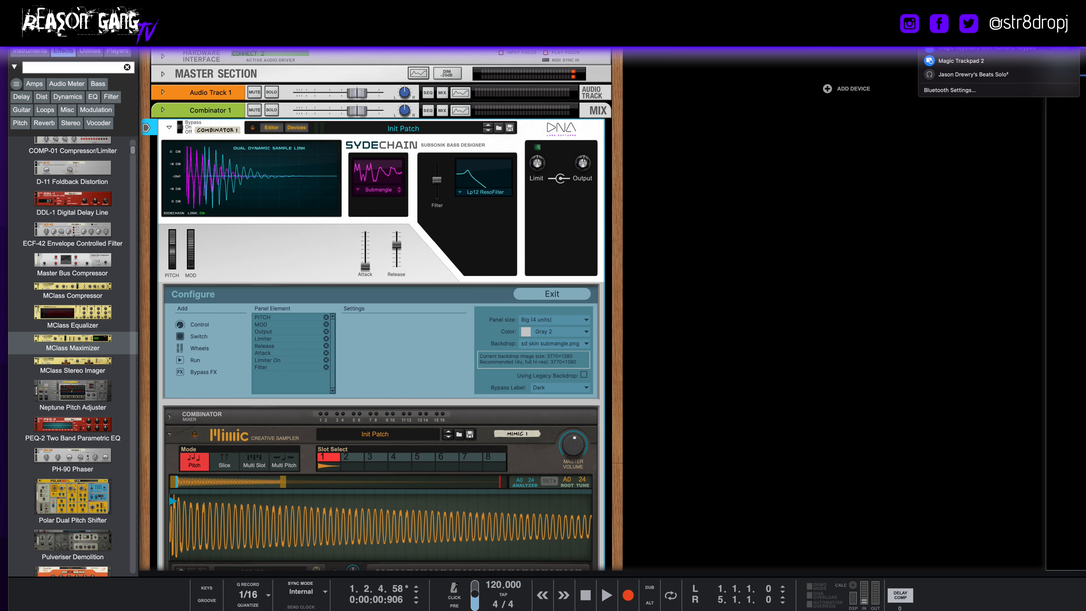
{"action": "left_click", "coordinate": [927, 7]}
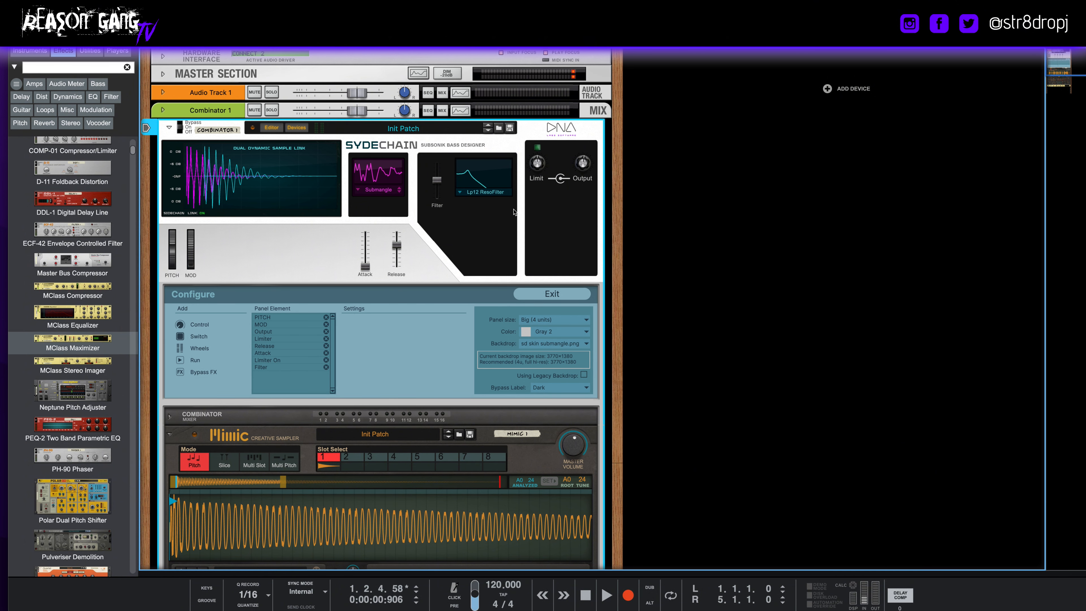
- Change the Filter control's style to Dark Gray Small and nudge it into place beside the filter display
{"action": "left_click", "coordinate": [441, 186]}
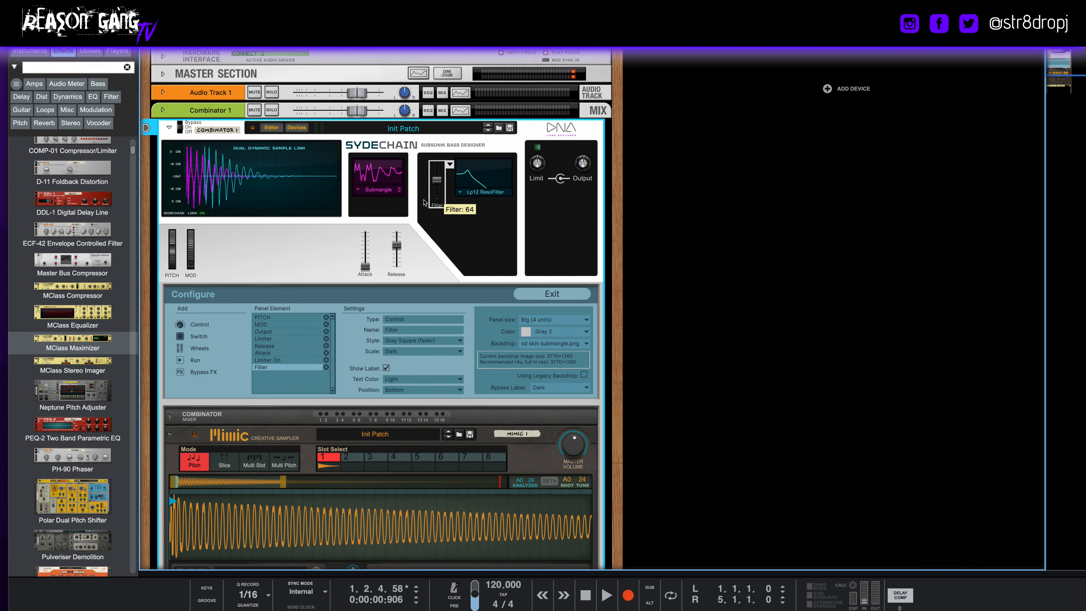
{"action": "left_click", "coordinate": [404, 340]}
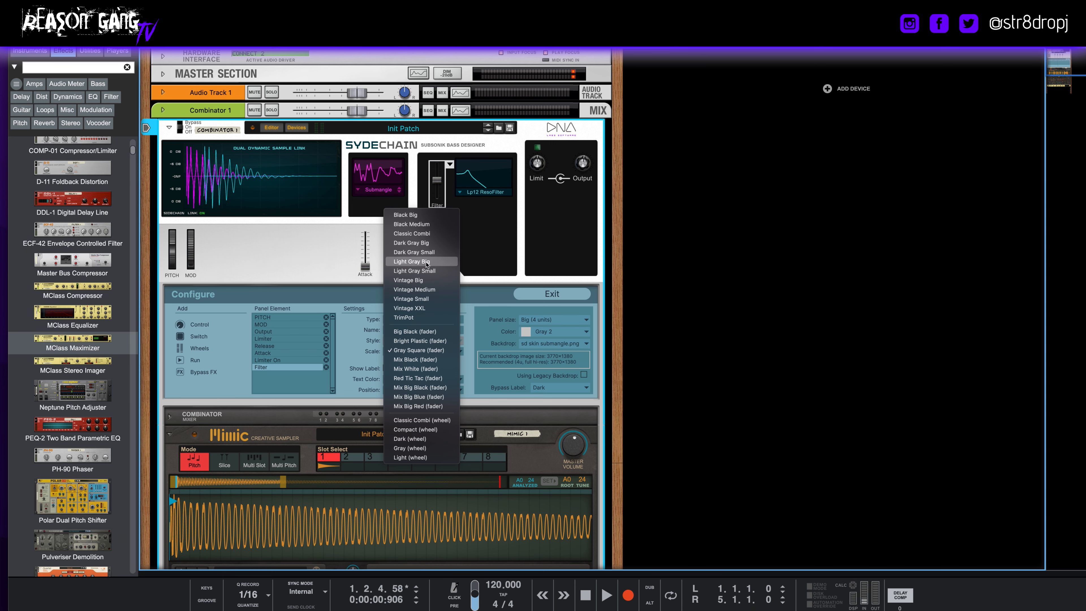
{"action": "left_click", "coordinate": [434, 252]}
{"action": "left_click_drag", "start_coordinate": [440, 185], "coordinate": [442, 183]}
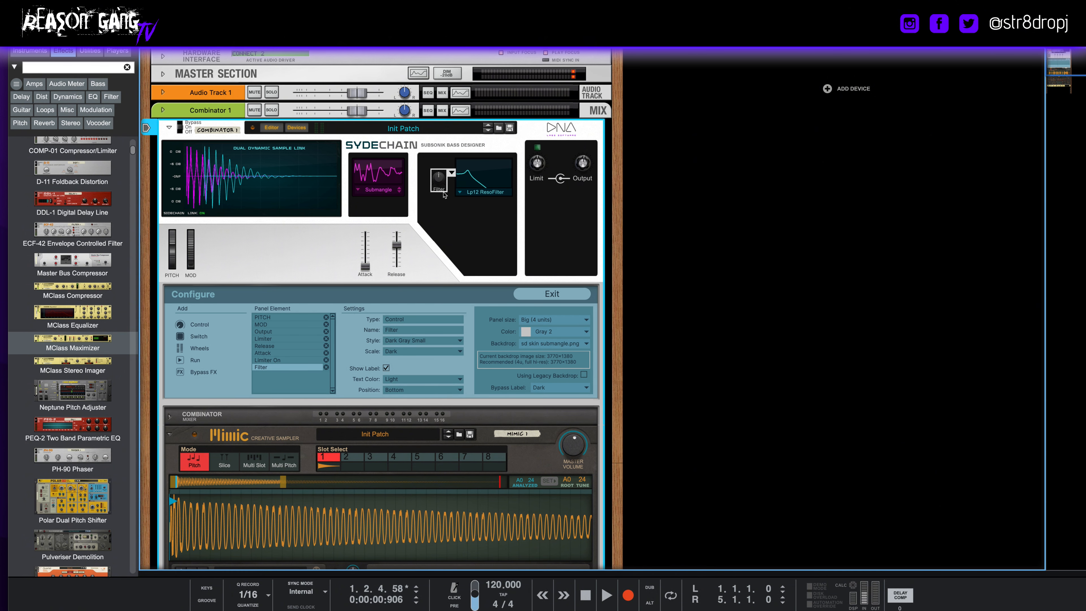
- Rename the Filter control beside the Lp12 ResoFilter display as Filter Freq
{"action": "double_click", "coordinate": [443, 188]}
{"action": "left_click", "coordinate": [454, 192]}
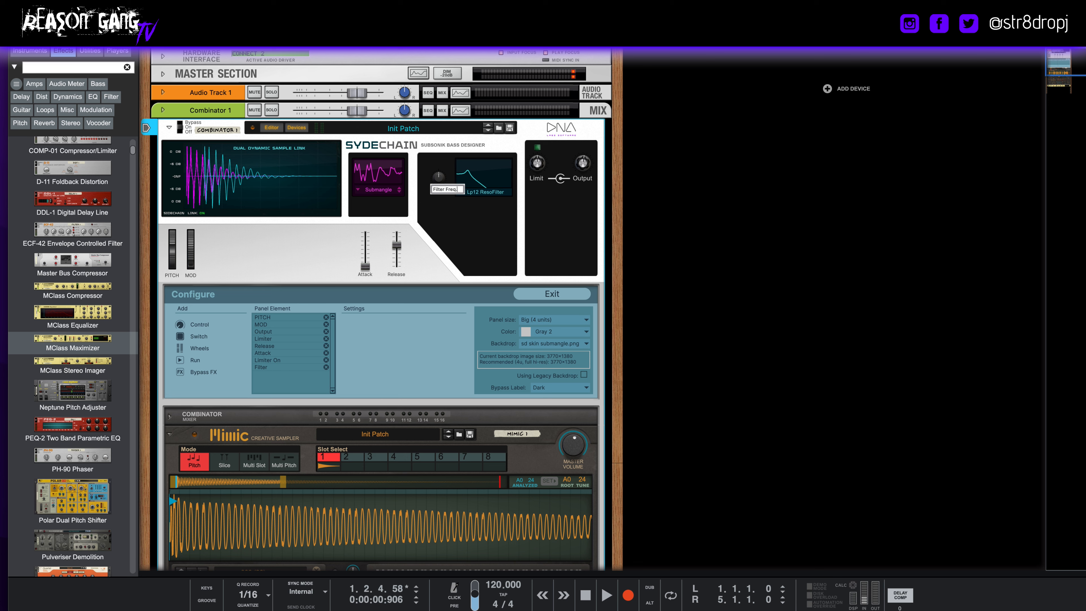
{"action": "type", "text": "Freq."}
{"action": "key", "text": "Return"}
- Map the Mimic sampler's filter frequency knob to the Combinator's Filter Freq. control
{"action": "scroll", "coordinate": [454, 436], "scroll_direction": "down", "scroll_amount": 5}
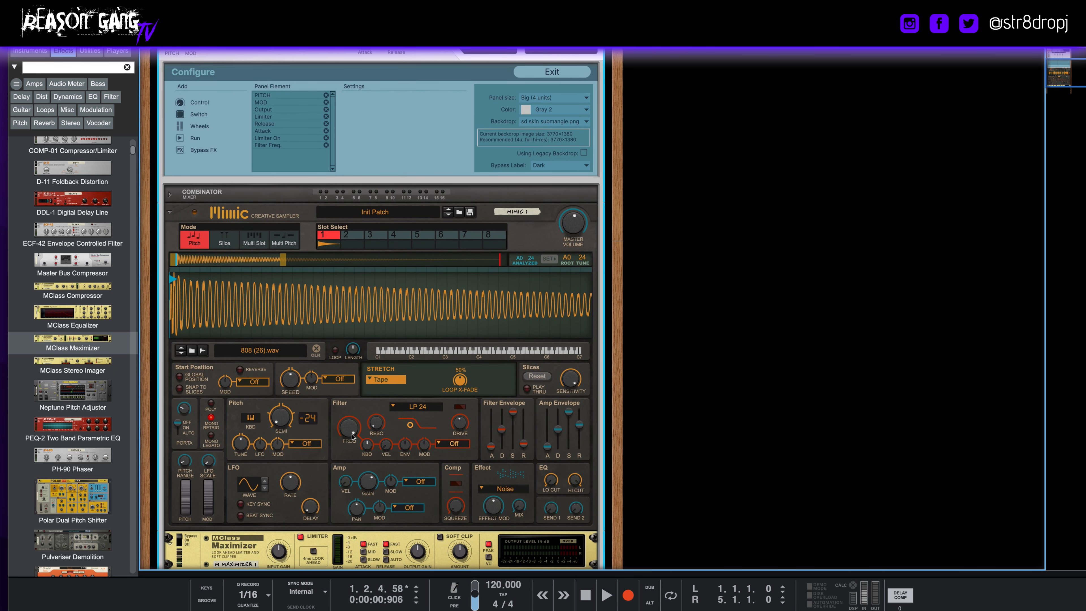
{"action": "mouse_move", "coordinate": [352, 437]}
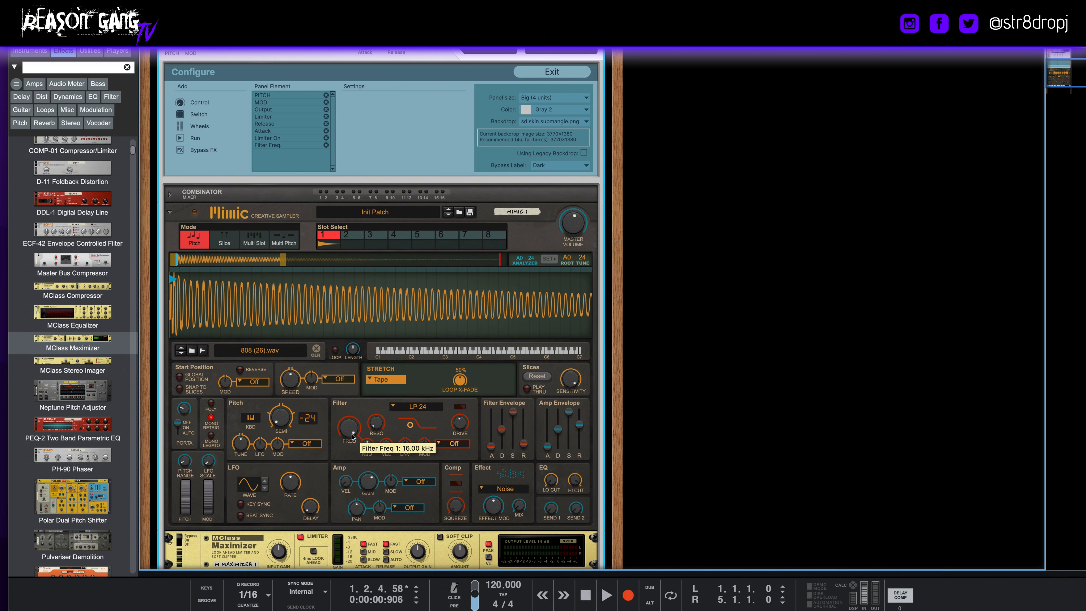
{"action": "right_click", "coordinate": [352, 436]}
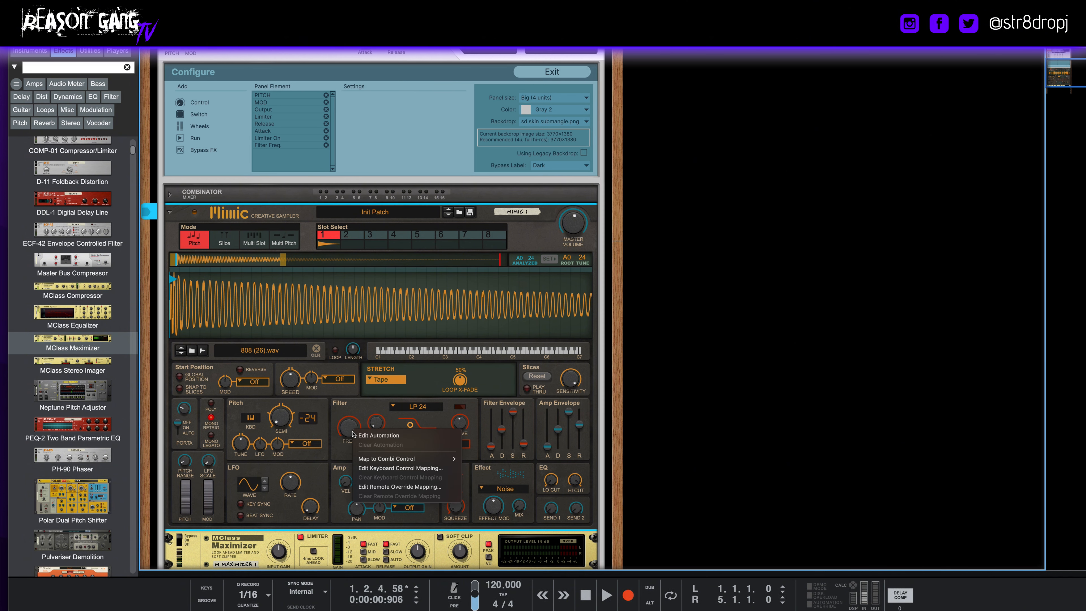
{"action": "mouse_move", "coordinate": [370, 460]}
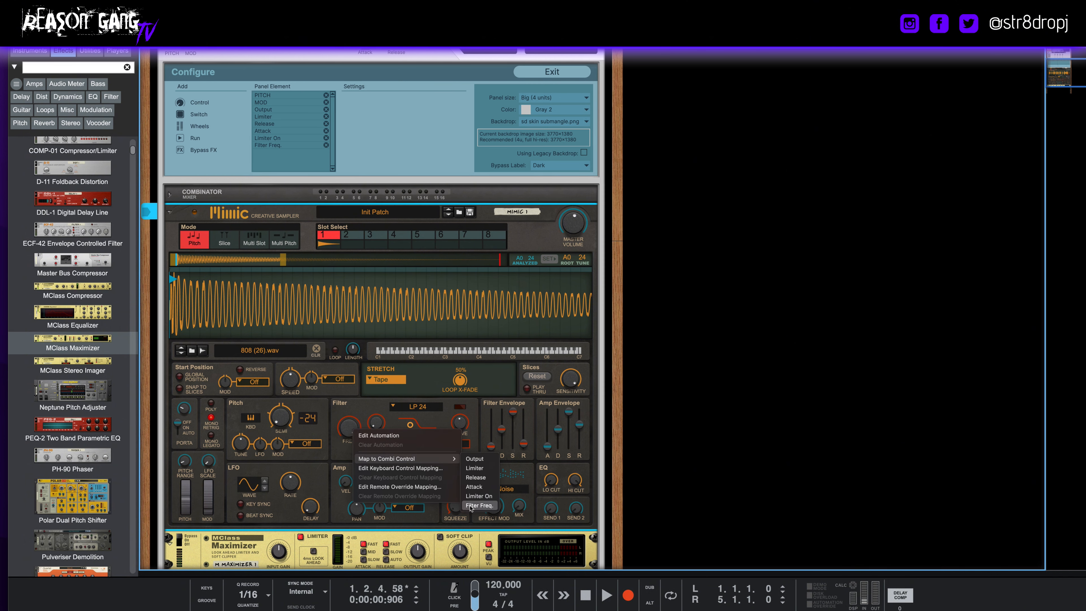
{"action": "left_click", "coordinate": [479, 506]}
- Leave the panel configuration and sweep the Filter Freq. knob to test how it affects the bass sound
{"action": "scroll", "coordinate": [513, 413], "scroll_direction": "up", "scroll_amount": 5}
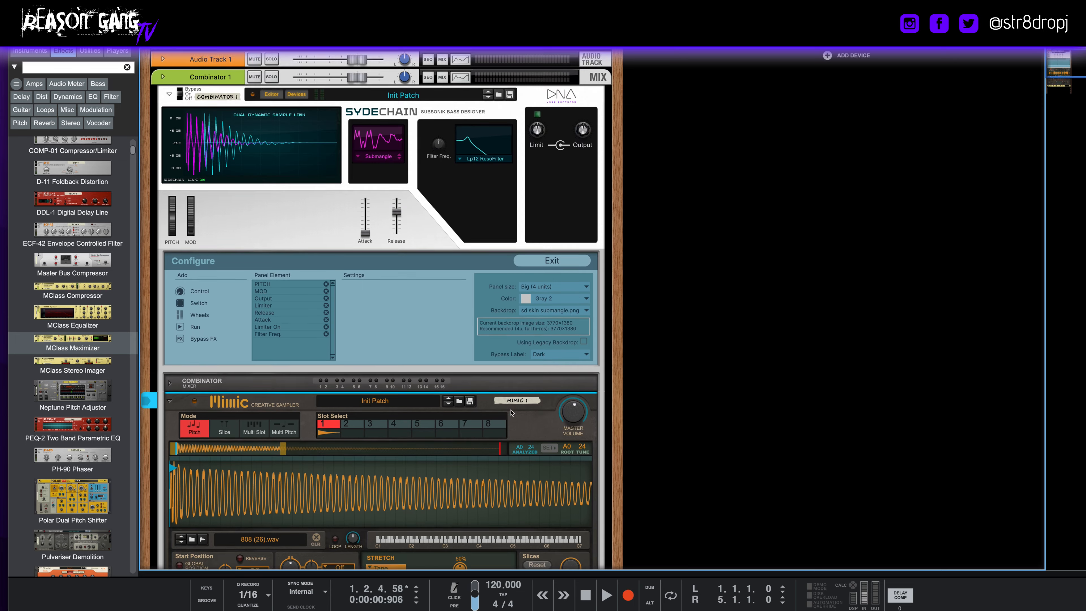
{"action": "left_click", "coordinate": [438, 178]}
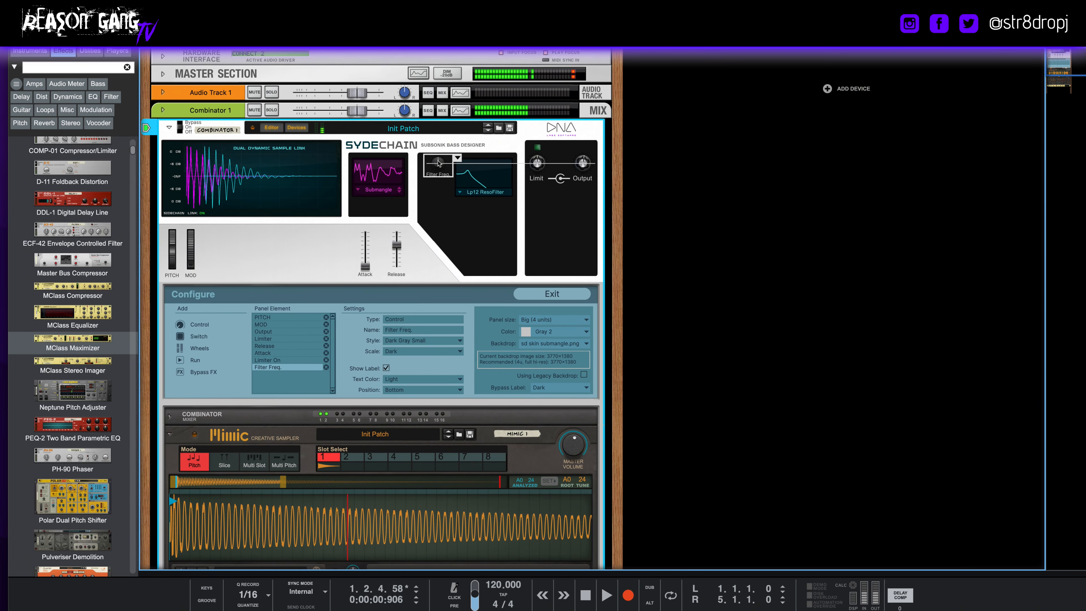
{"action": "left_click", "coordinate": [552, 293]}
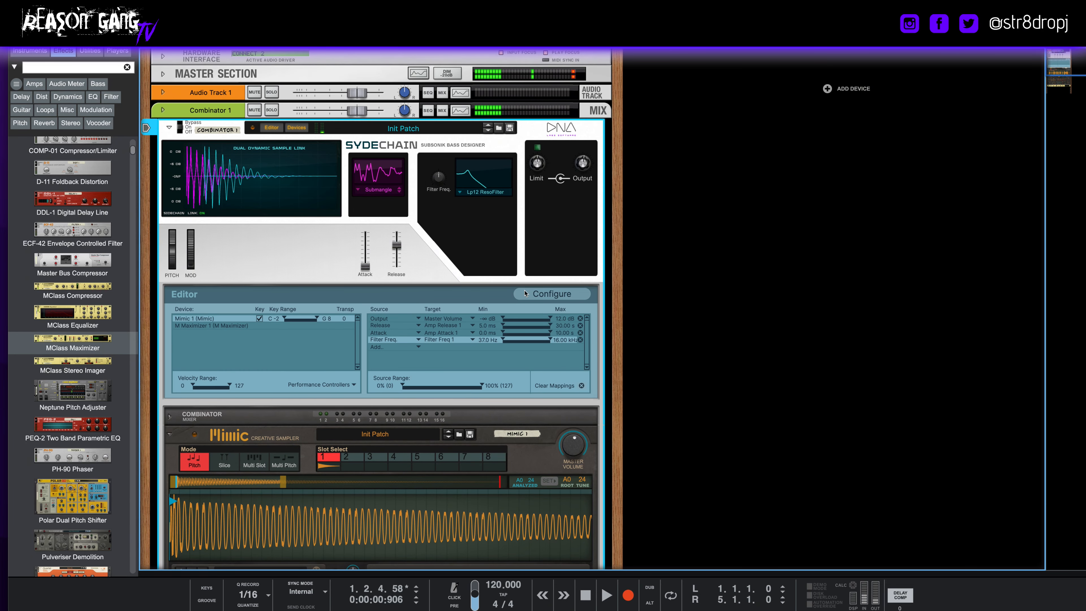
{"action": "mouse_move", "coordinate": [440, 169]}
{"action": "left_mouse_down"}
{"action": "mouse_move", "coordinate": [450, 195]}
{"action": "mouse_move", "coordinate": [447, 162]}
{"action": "left_mouse_up"}
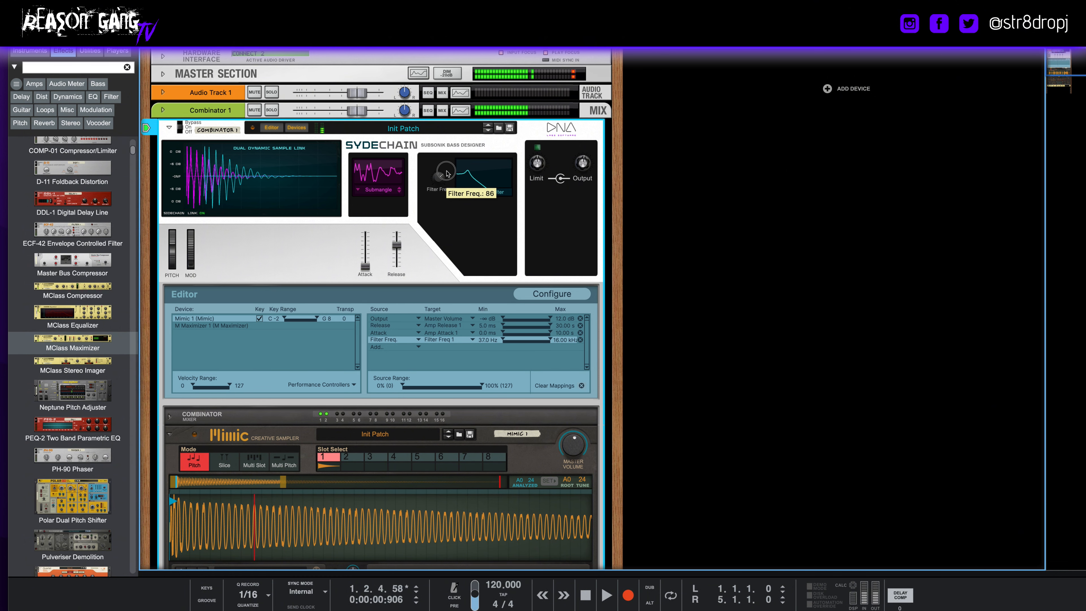
- Reopen the panel configuration, add a new control and place it on the black area below the Submangle display
{"action": "scroll", "coordinate": [448, 245], "scroll_direction": "down", "scroll_amount": 4}
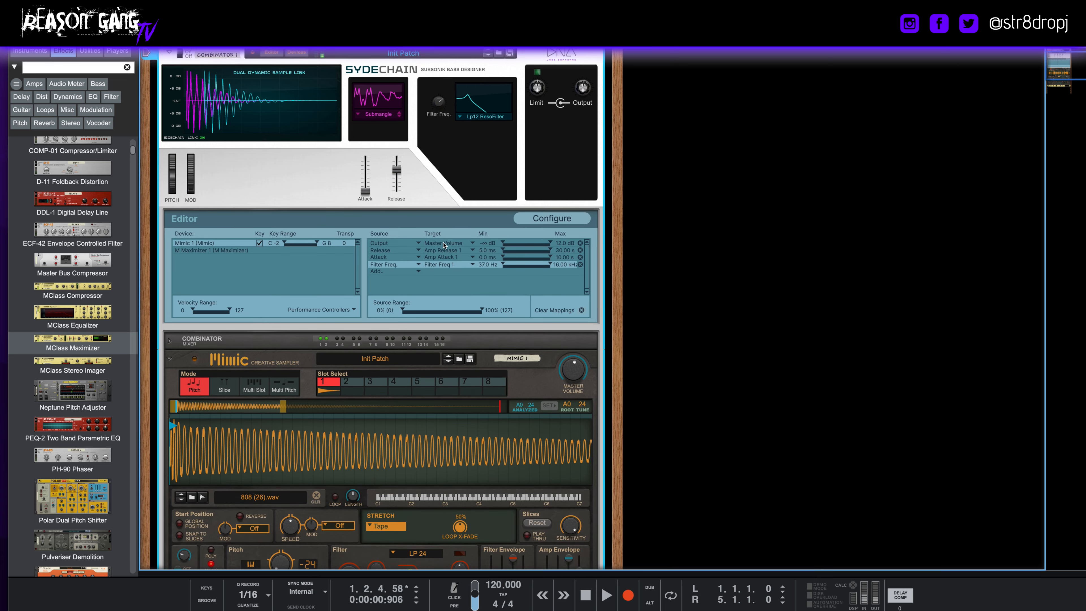
{"action": "scroll", "coordinate": [443, 245], "scroll_direction": "up", "scroll_amount": 1}
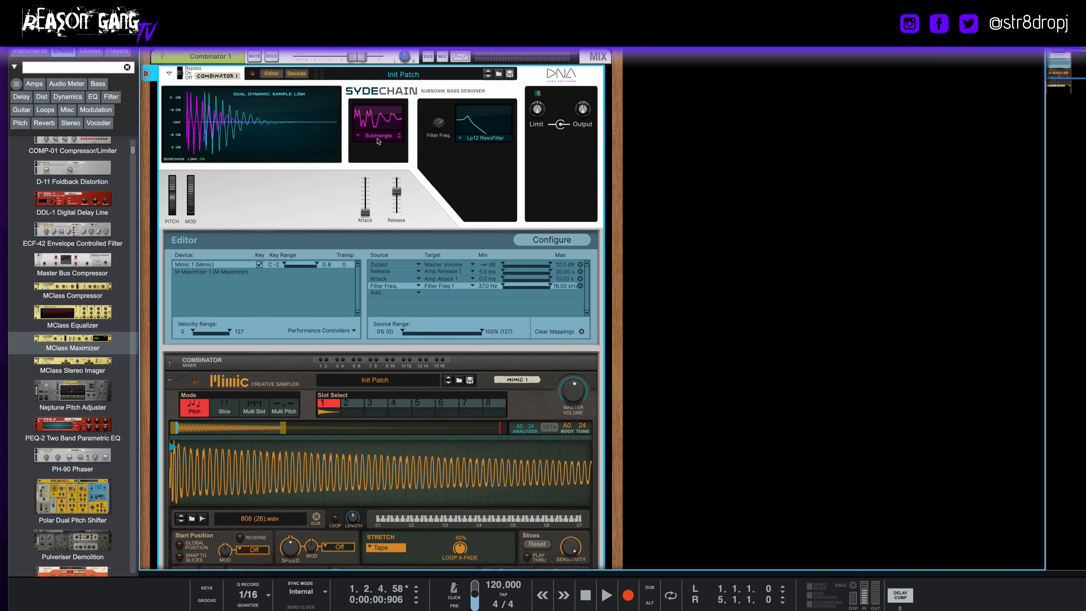
{"action": "scroll", "coordinate": [352, 417], "scroll_direction": "down", "scroll_amount": 12}
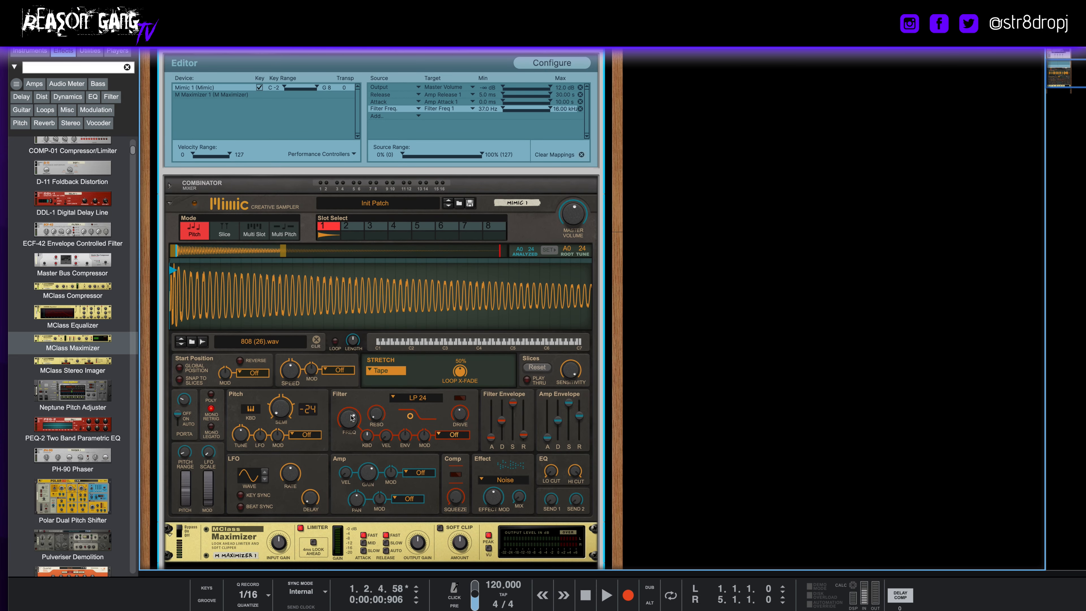
{"action": "scroll", "coordinate": [352, 418], "scroll_direction": "up", "scroll_amount": 13}
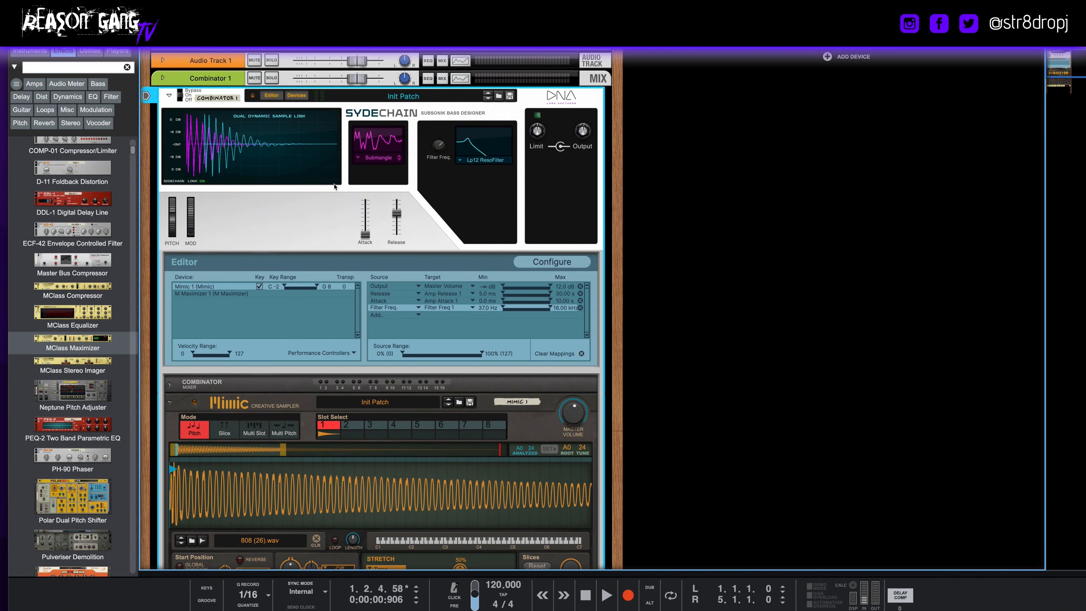
{"action": "scroll", "coordinate": [335, 186], "scroll_direction": "up", "scroll_amount": 2}
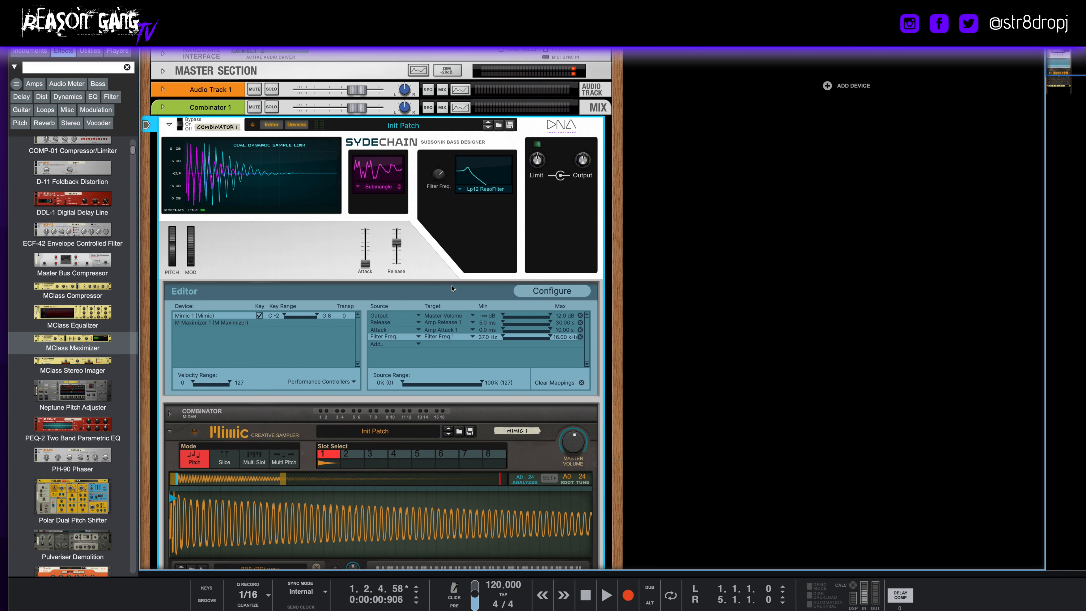
{"action": "left_click", "coordinate": [529, 293]}
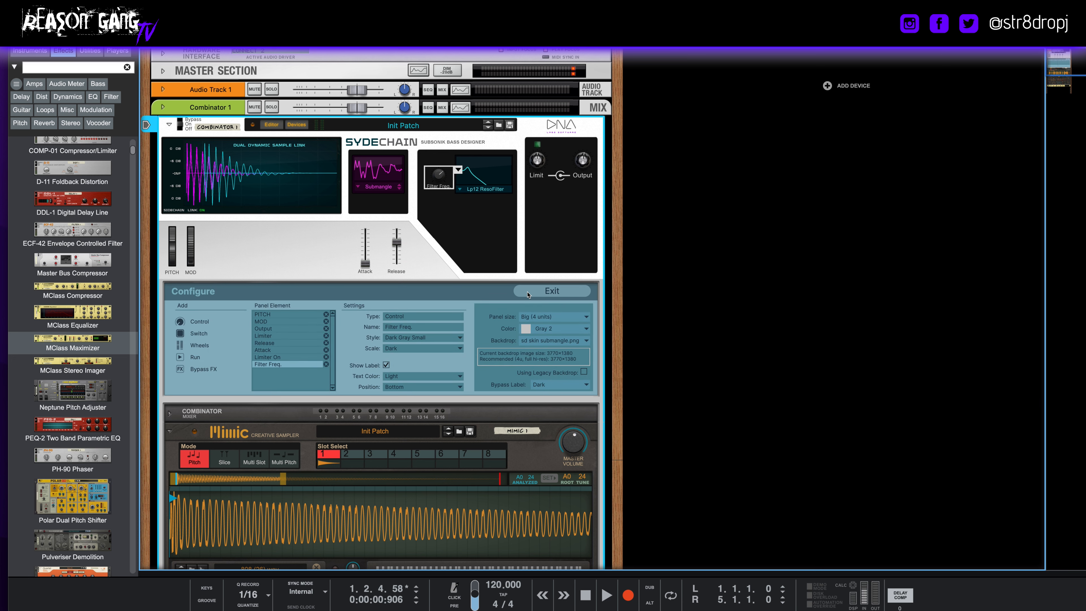
{"action": "left_click", "coordinate": [183, 324]}
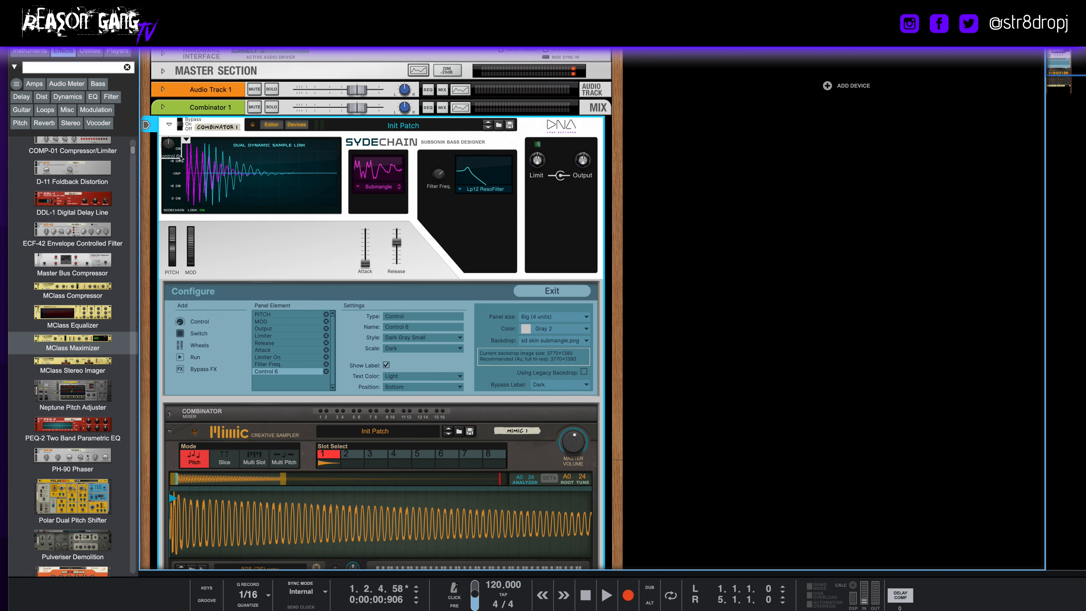
{"action": "left_click_drag", "start_coordinate": [182, 159], "coordinate": [380, 207]}
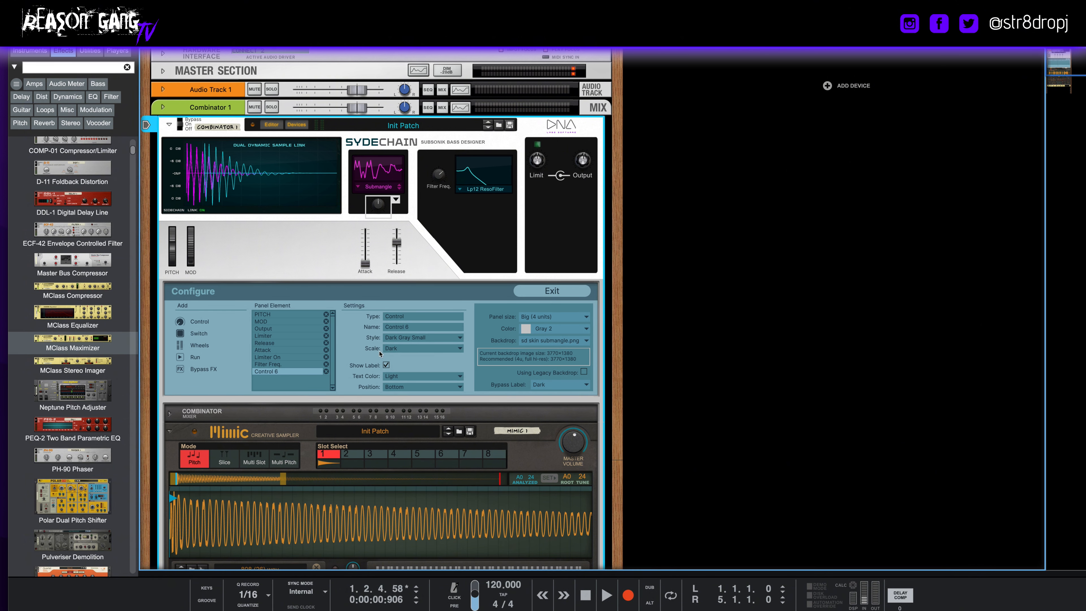
- Set the new control's label position to Left and rename the control as Distortion
{"action": "left_click", "coordinate": [396, 387]}
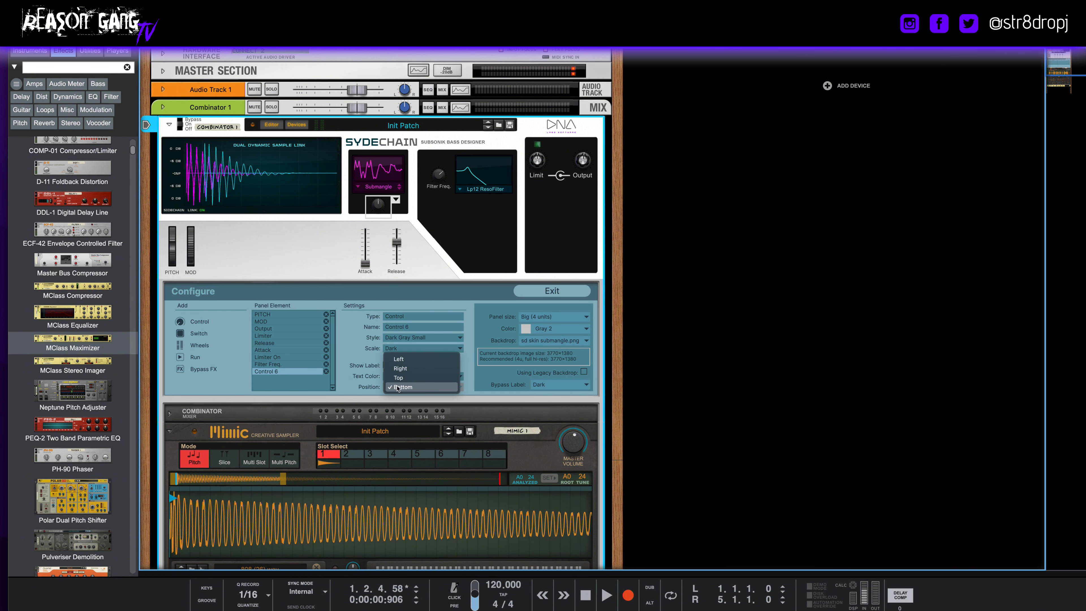
{"action": "left_click", "coordinate": [402, 360]}
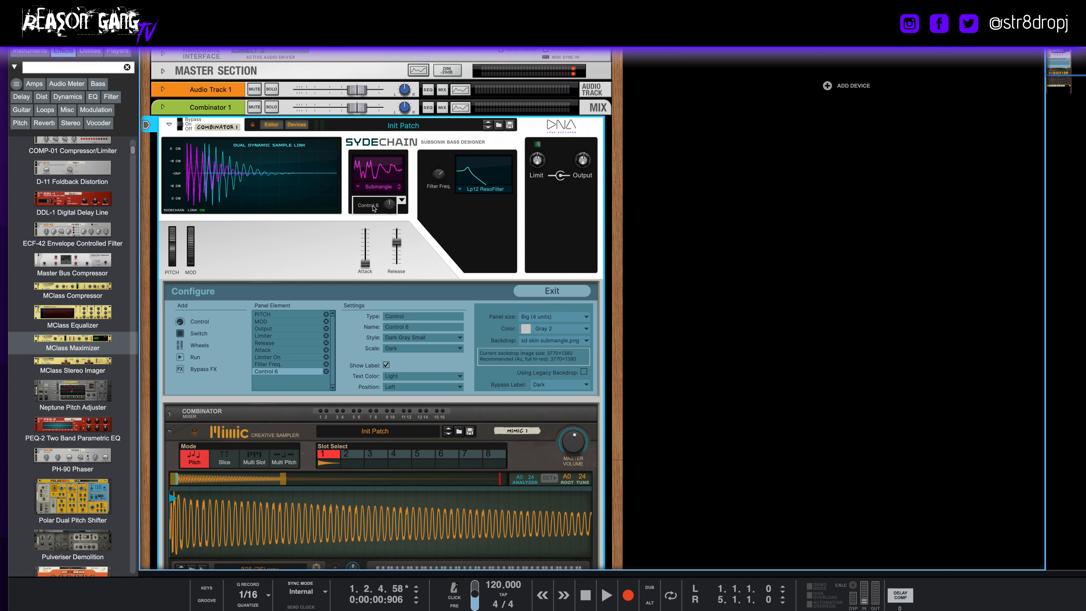
{"action": "double_click", "coordinate": [373, 205]}
{"action": "type", "text": "Distortioon"}
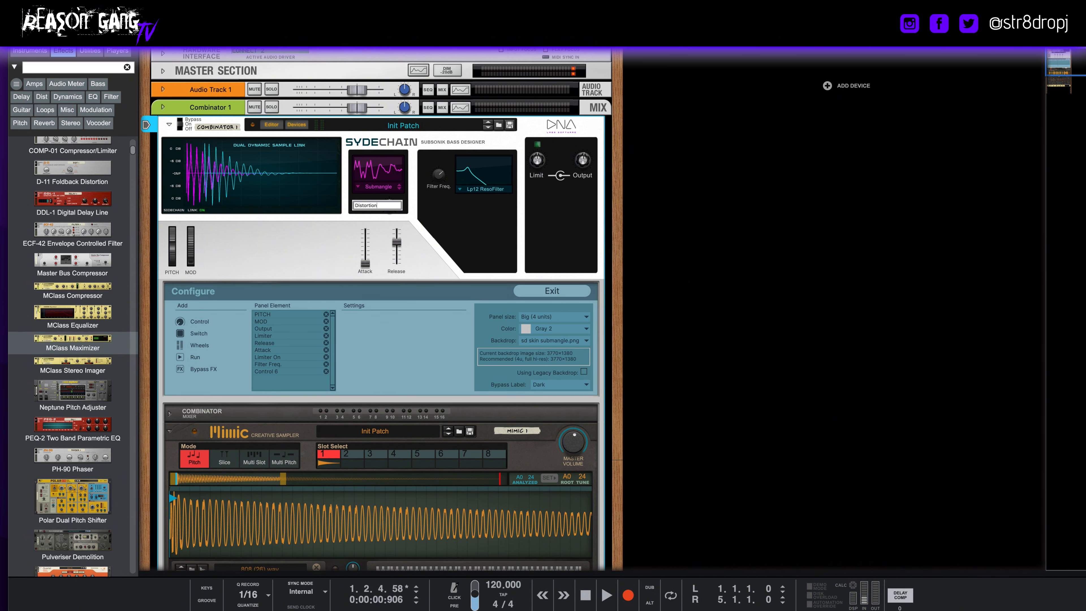
{"action": "left_click", "coordinate": [319, 246]}
{"action": "scroll", "coordinate": [340, 298], "scroll_direction": "down", "scroll_amount": 8}
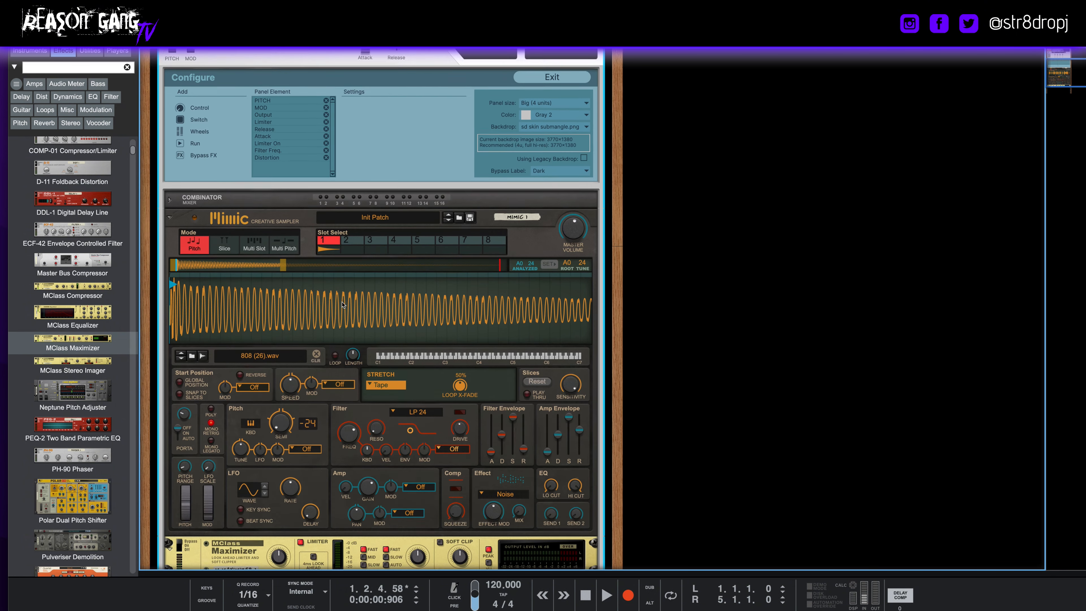
{"action": "right_click", "coordinate": [460, 315]}
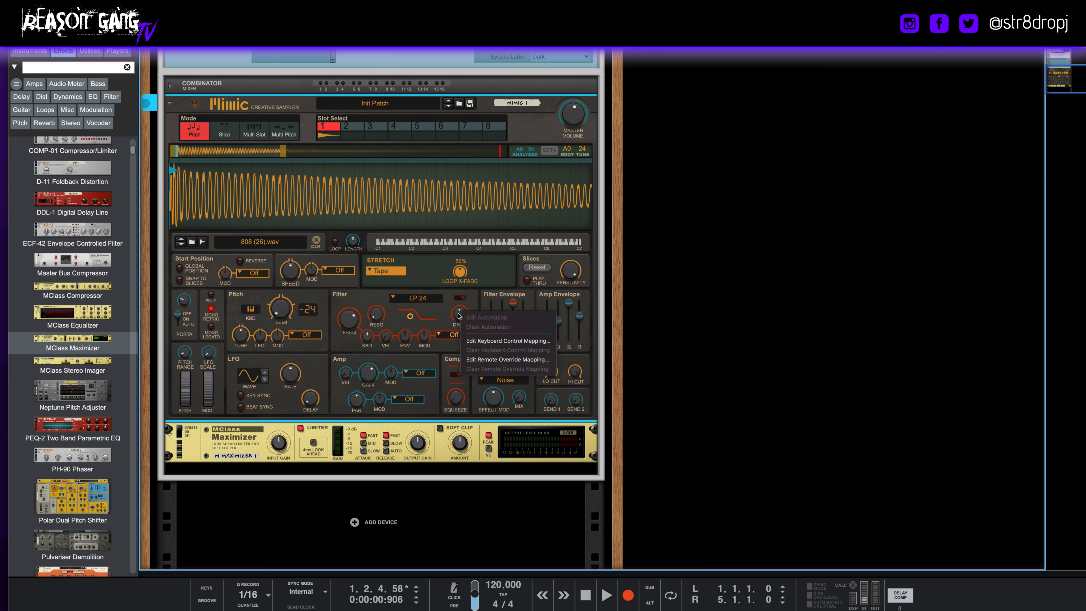
{"action": "left_click", "coordinate": [459, 317]}
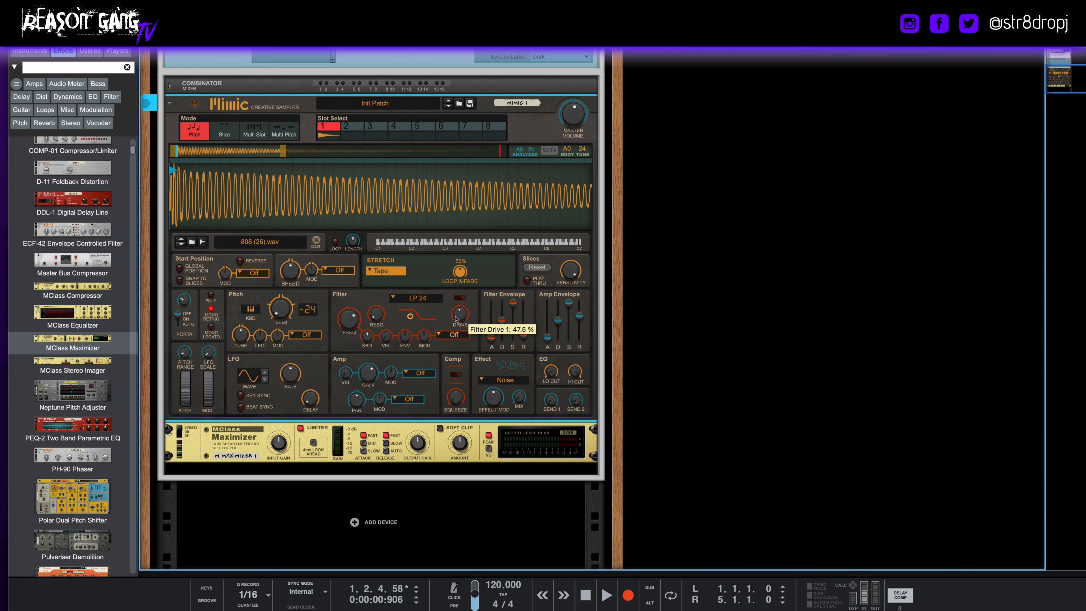
{"action": "scroll", "coordinate": [456, 319], "scroll_direction": "down", "scroll_amount": 1}
{"action": "right_click", "coordinate": [460, 289]}
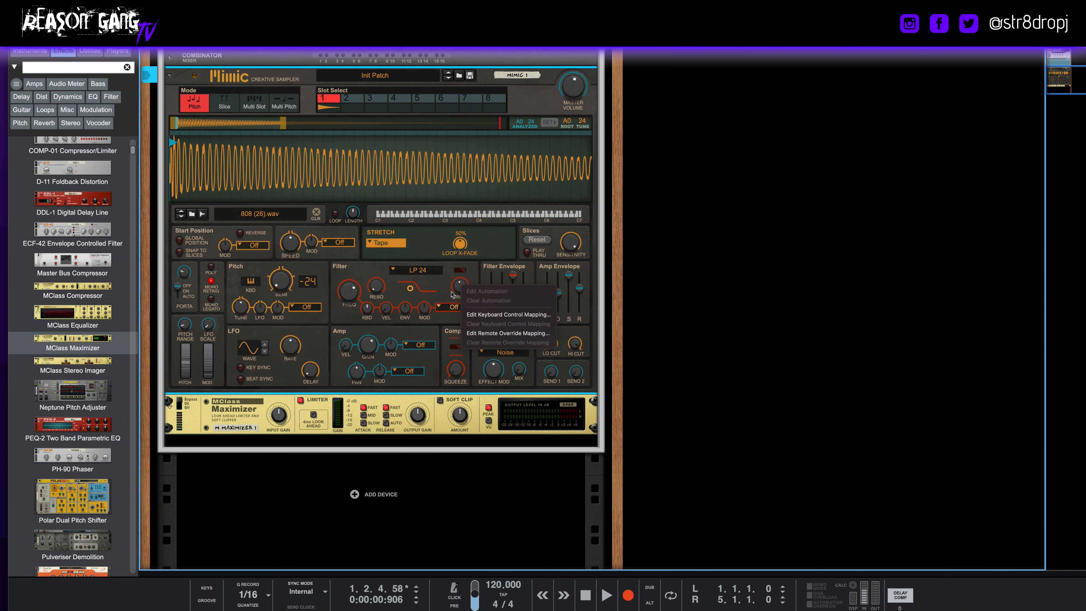
{"action": "left_click", "coordinate": [441, 293]}
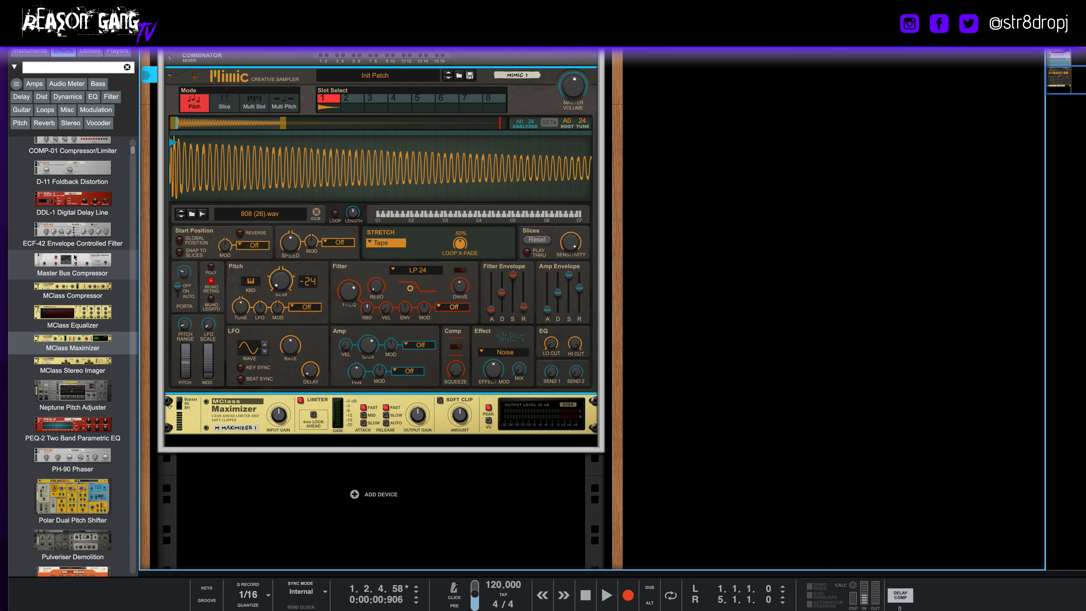
- Insert a D-11 Foldback Distortion between the Mimic and the MClass Maximizer, set its Amount to 127 and adjust its Foldback
{"action": "scroll", "coordinate": [77, 379], "scroll_direction": "up", "scroll_amount": 3}
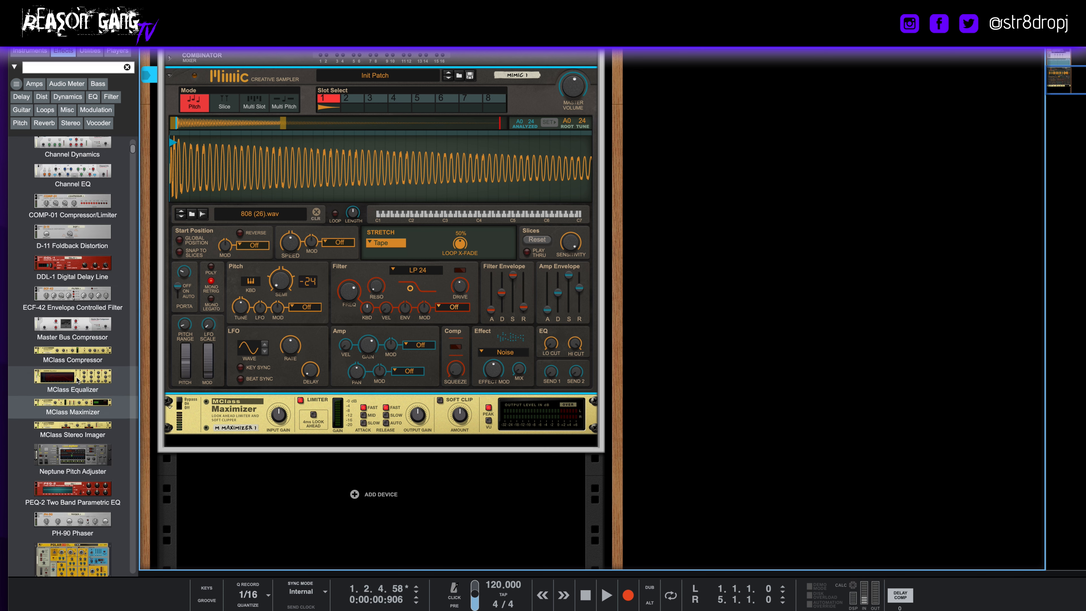
{"action": "left_click_drag", "start_coordinate": [75, 268], "coordinate": [252, 402]}
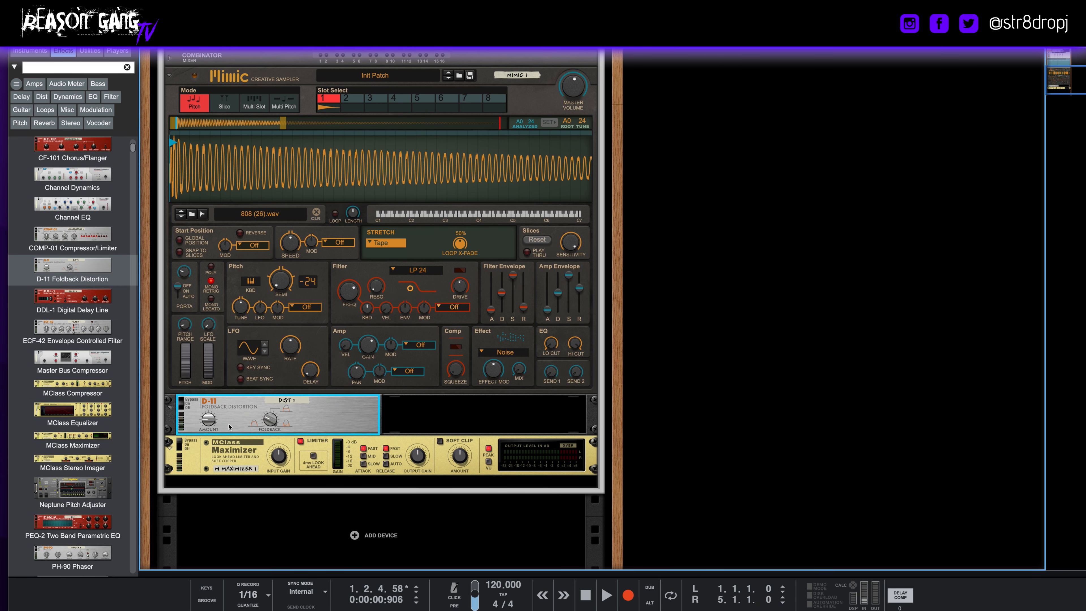
{"action": "left_click_drag", "start_coordinate": [208, 421], "coordinate": [216, 443]}
{"action": "left_click_drag", "start_coordinate": [269, 421], "coordinate": [276, 450]}
{"action": "left_click_drag", "start_coordinate": [209, 420], "coordinate": [198, 349]}
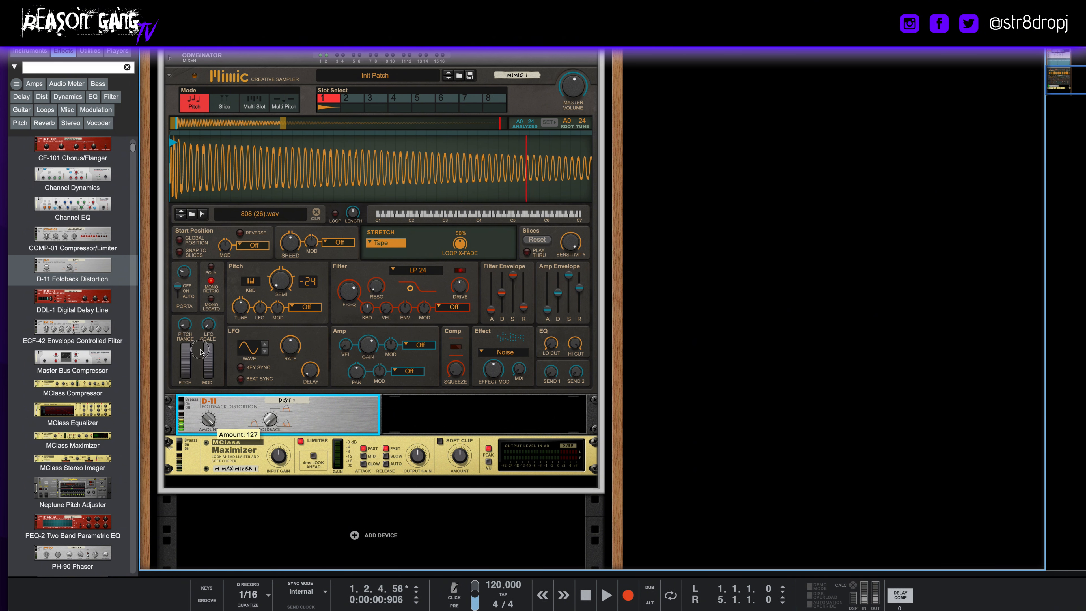
{"action": "mouse_move", "coordinate": [270, 421]}
{"action": "left_mouse_down"}
{"action": "mouse_move", "coordinate": [267, 378]}
{"action": "mouse_move", "coordinate": [271, 424]}
{"action": "left_mouse_up"}
- Map the D-11's Foldback knob to the Combinator's Distortion control
{"action": "right_click", "coordinate": [271, 423]}
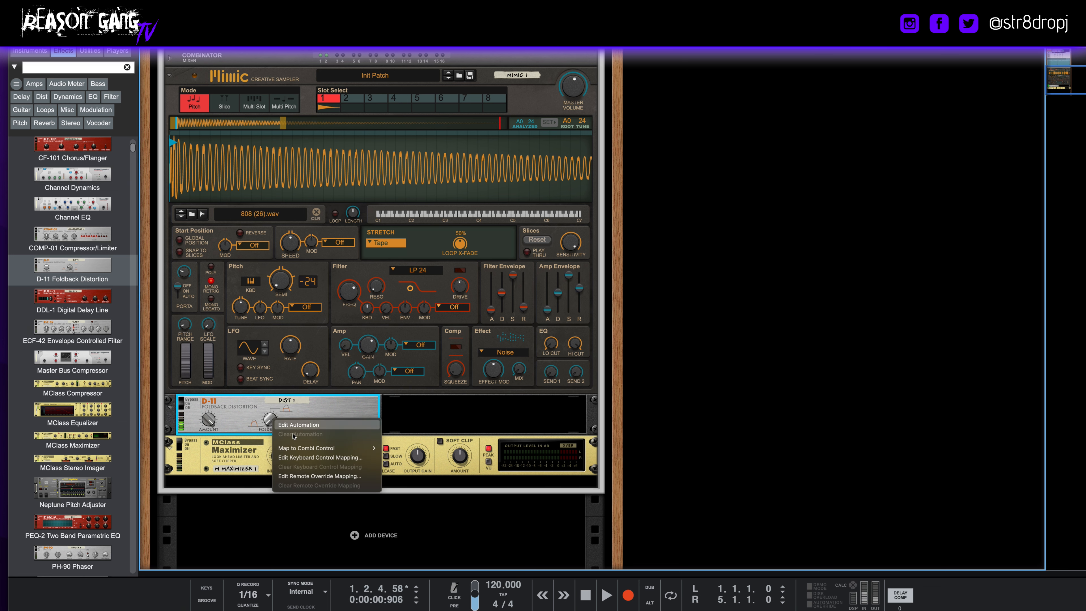
{"action": "mouse_move", "coordinate": [351, 449]}
{"action": "left_click", "coordinate": [394, 505]}
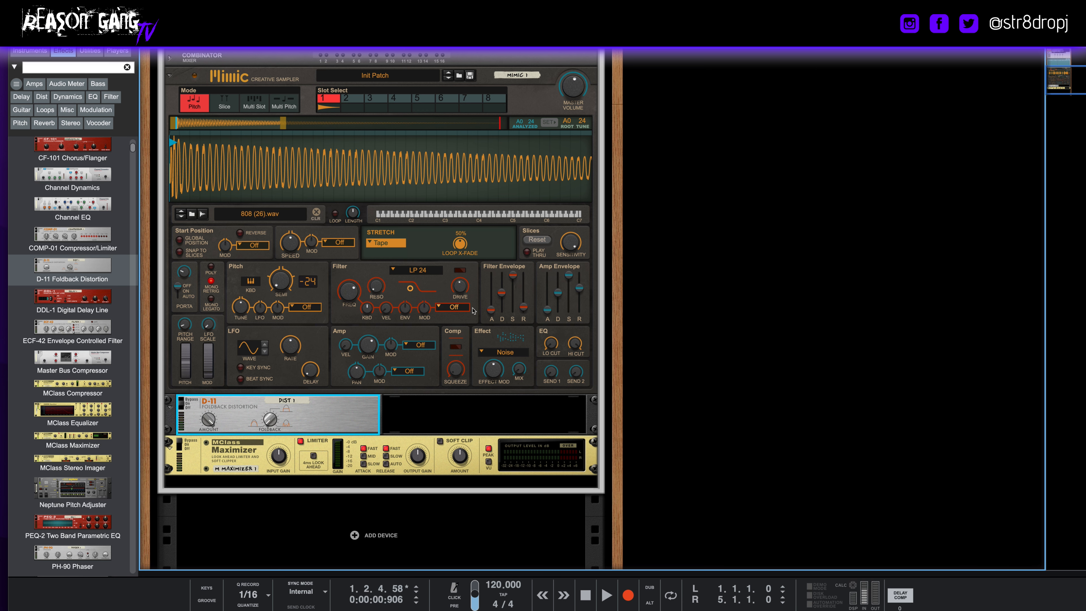
- Exit the panel configuration and turn down the Distortion knob to try out its Foldback mapping
{"action": "scroll", "coordinate": [509, 239], "scroll_direction": "up", "scroll_amount": 8}
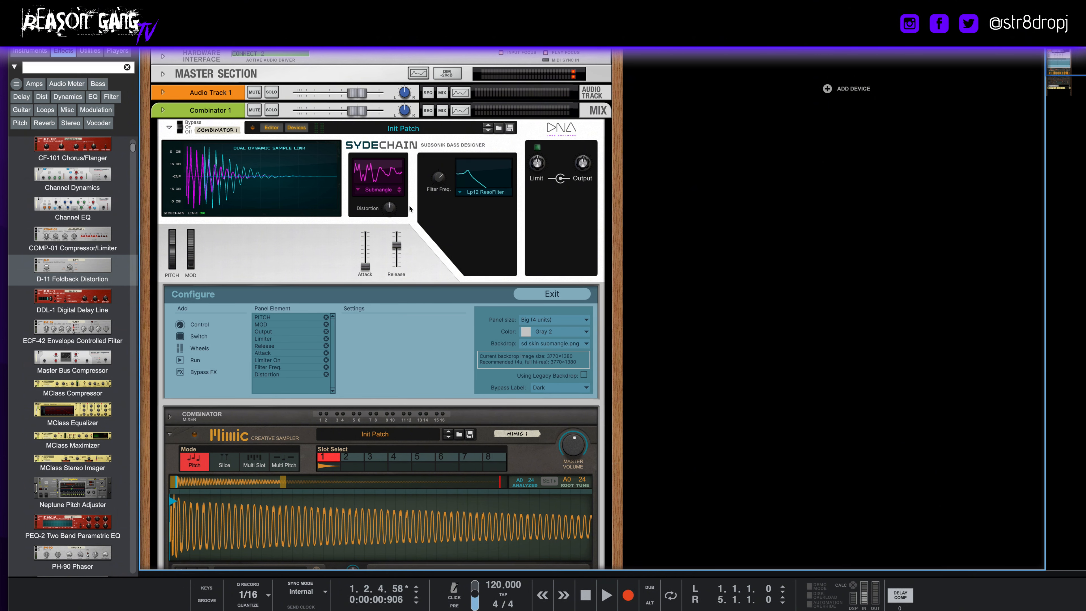
{"action": "mouse_move", "coordinate": [389, 214]}
{"action": "scroll", "coordinate": [392, 222], "scroll_direction": "down", "scroll_amount": 5}
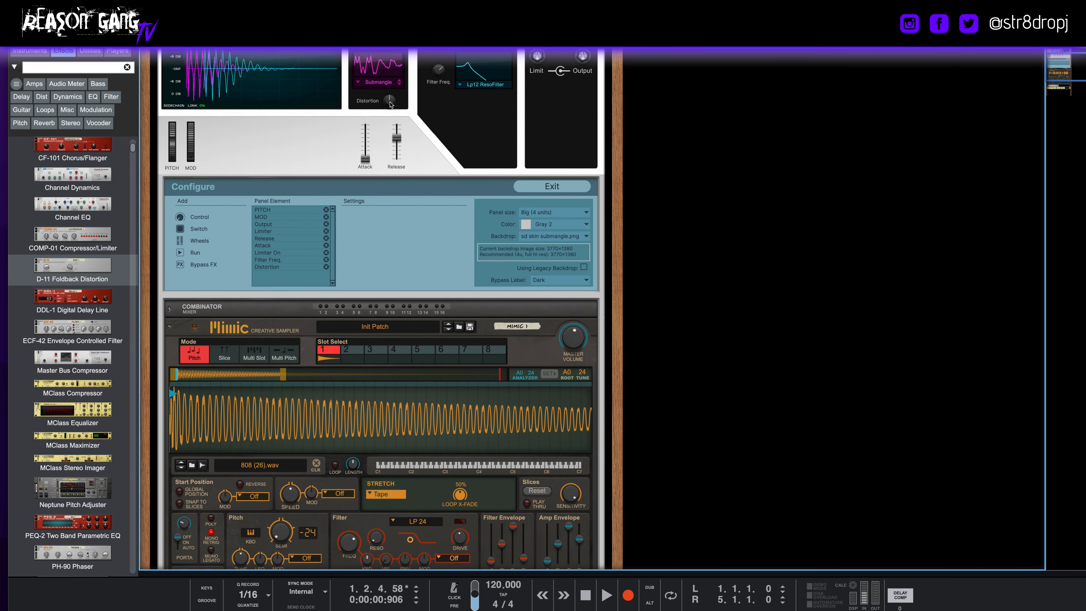
{"action": "mouse_move", "coordinate": [390, 104]}
{"action": "left_click_drag", "start_coordinate": [390, 104], "coordinate": [390, 96]}
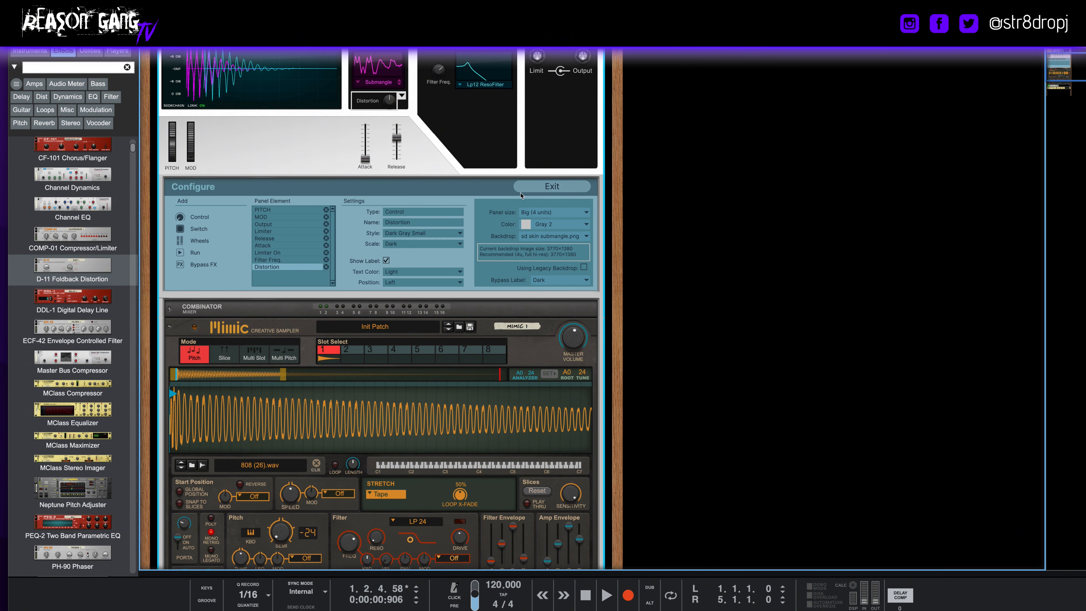
{"action": "left_click", "coordinate": [552, 186]}
{"action": "mouse_move", "coordinate": [392, 100]}
{"action": "left_mouse_down"}
{"action": "mouse_move", "coordinate": [390, 90]}
{"action": "mouse_move", "coordinate": [391, 110]}
{"action": "mouse_move", "coordinate": [388, 83]}
{"action": "mouse_move", "coordinate": [392, 114]}
{"action": "left_mouse_up"}
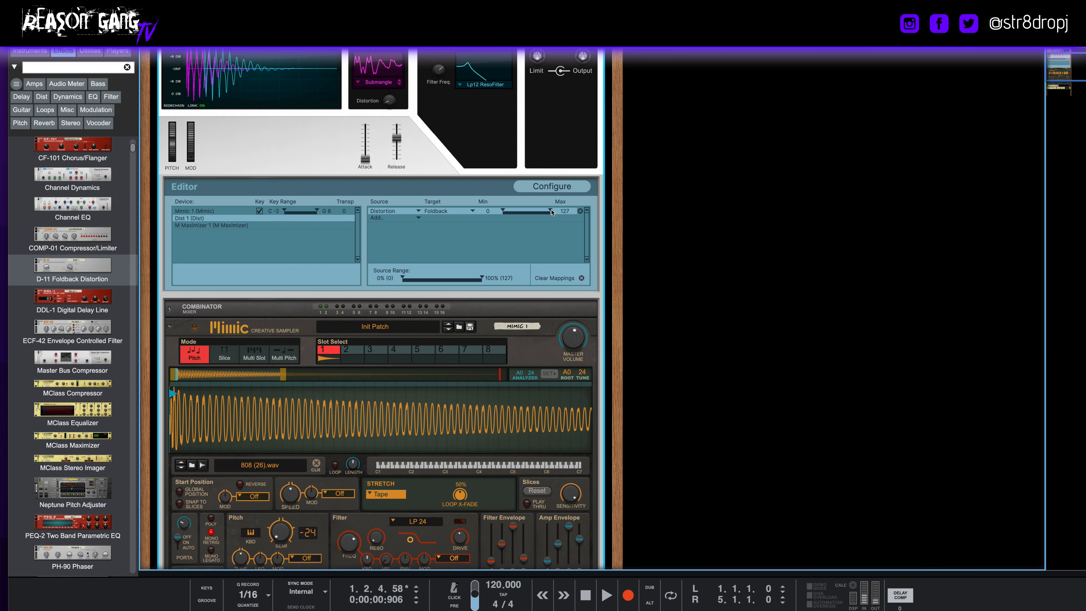
- Limit the Distortion-to-Foldback mapping's maximum to 46 and sweep the Distortion knob to test the reduced range
{"action": "left_click_drag", "start_coordinate": [552, 213], "coordinate": [520, 212]}
{"action": "left_click_drag", "start_coordinate": [389, 111], "coordinate": [391, 65]}
{"action": "left_click_drag", "start_coordinate": [390, 68], "coordinate": [394, 89]}
{"action": "scroll", "coordinate": [384, 266], "scroll_direction": "up", "scroll_amount": 1}
{"action": "scroll", "coordinate": [385, 266], "scroll_direction": "up", "scroll_amount": 4}
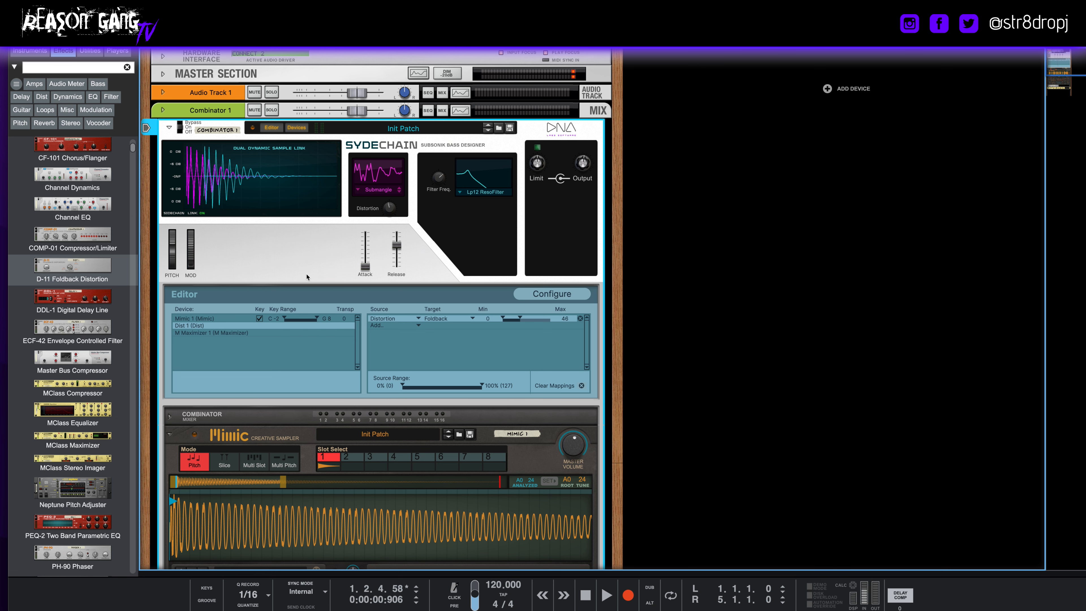
- Reopen the Combinator's panel configuration, add a control in the black section beneath the filter display, and name it Tune
{"action": "scroll", "coordinate": [307, 277], "scroll_direction": "down", "scroll_amount": 10}
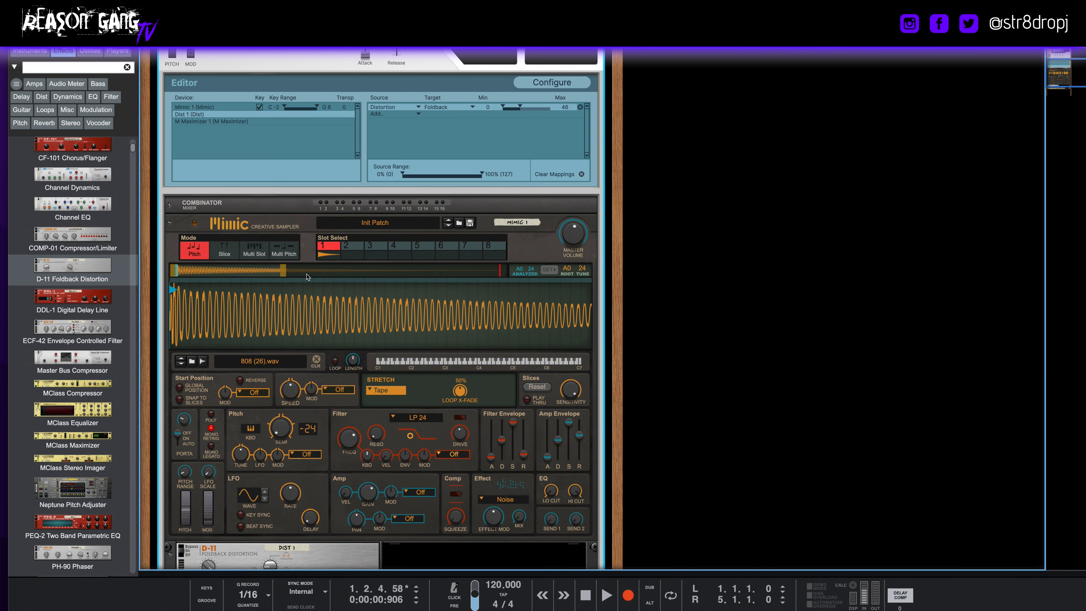
{"action": "scroll", "coordinate": [307, 277], "scroll_direction": "down", "scroll_amount": 6}
{"action": "scroll", "coordinate": [310, 383], "scroll_direction": "up", "scroll_amount": 4}
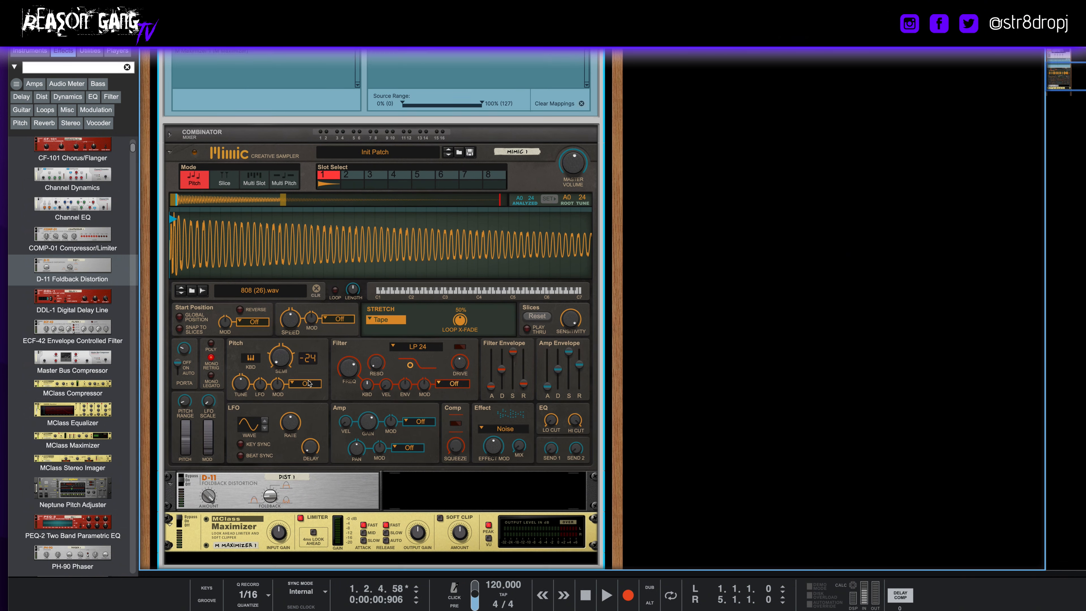
{"action": "scroll", "coordinate": [310, 383], "scroll_direction": "up", "scroll_amount": 2}
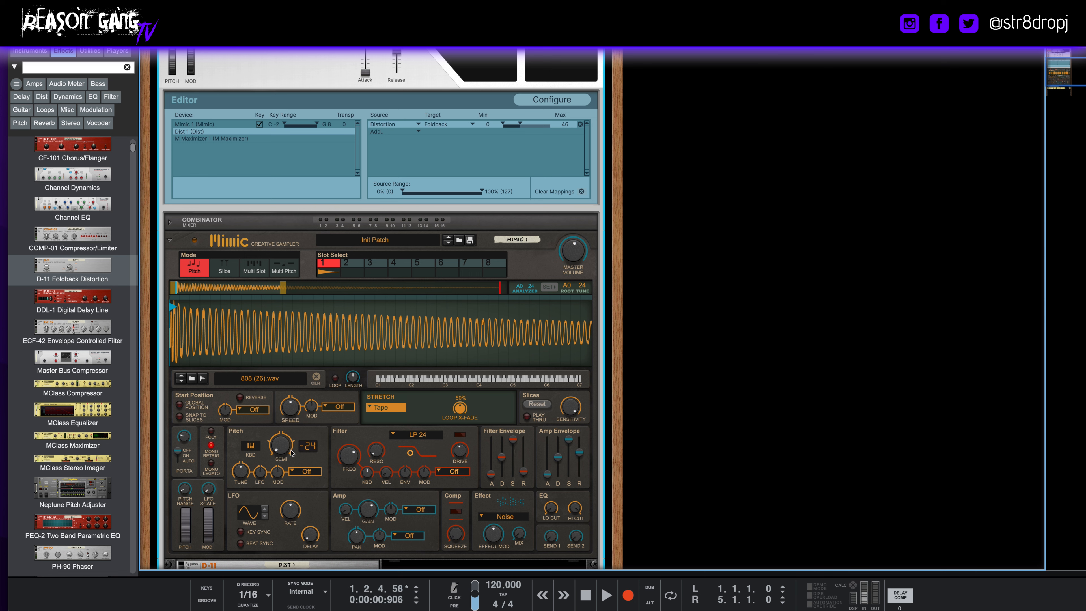
{"action": "scroll", "coordinate": [262, 451], "scroll_direction": "up", "scroll_amount": 8}
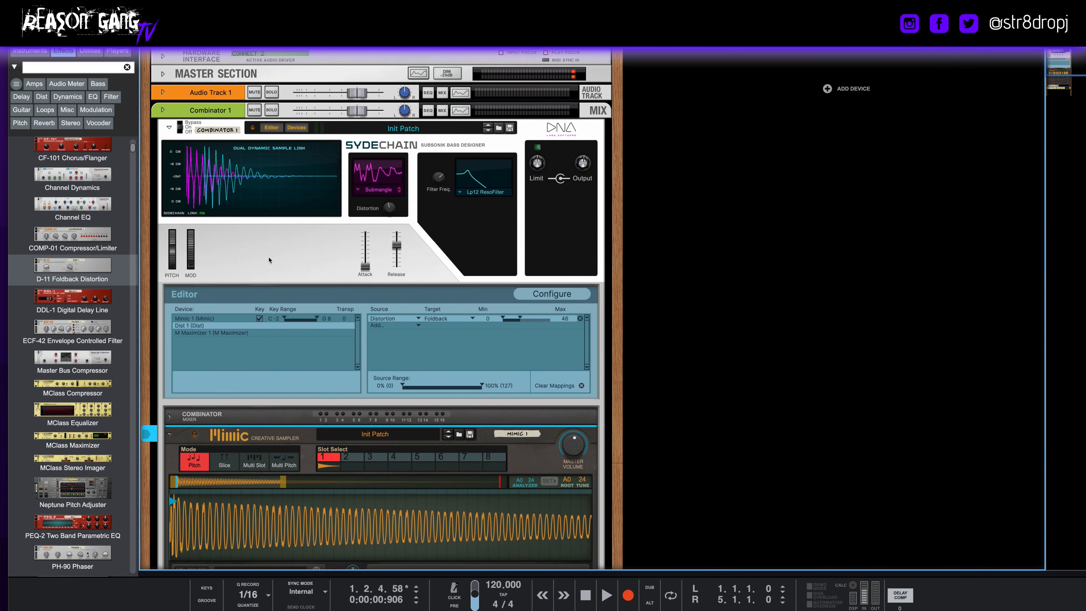
{"action": "left_click", "coordinate": [249, 256]}
{"action": "left_click", "coordinate": [551, 293]}
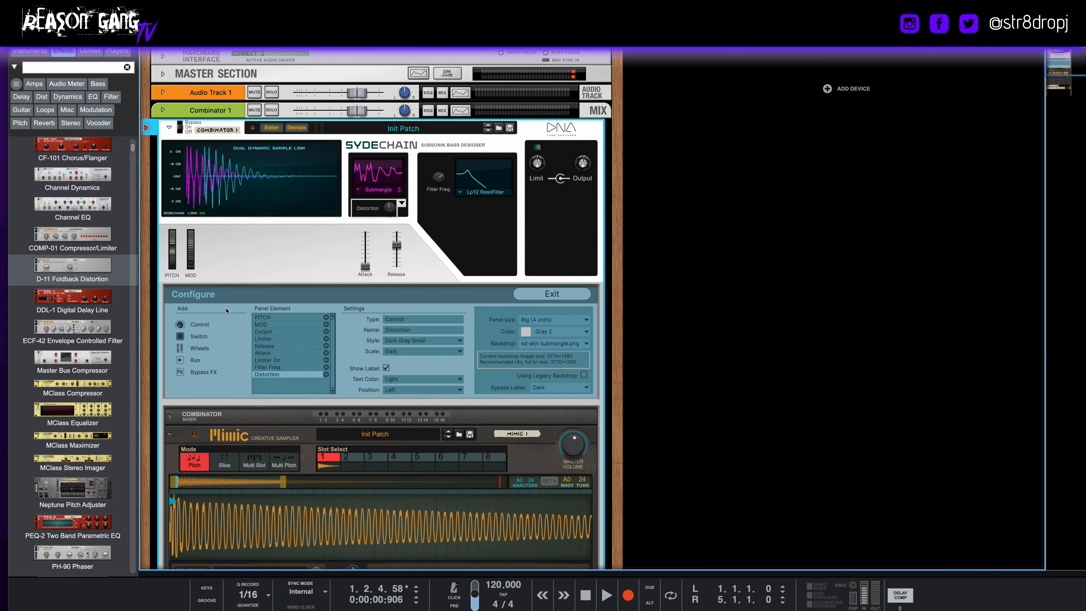
{"action": "left_click", "coordinate": [181, 324]}
{"action": "left_click_drag", "start_coordinate": [169, 149], "coordinate": [487, 238]}
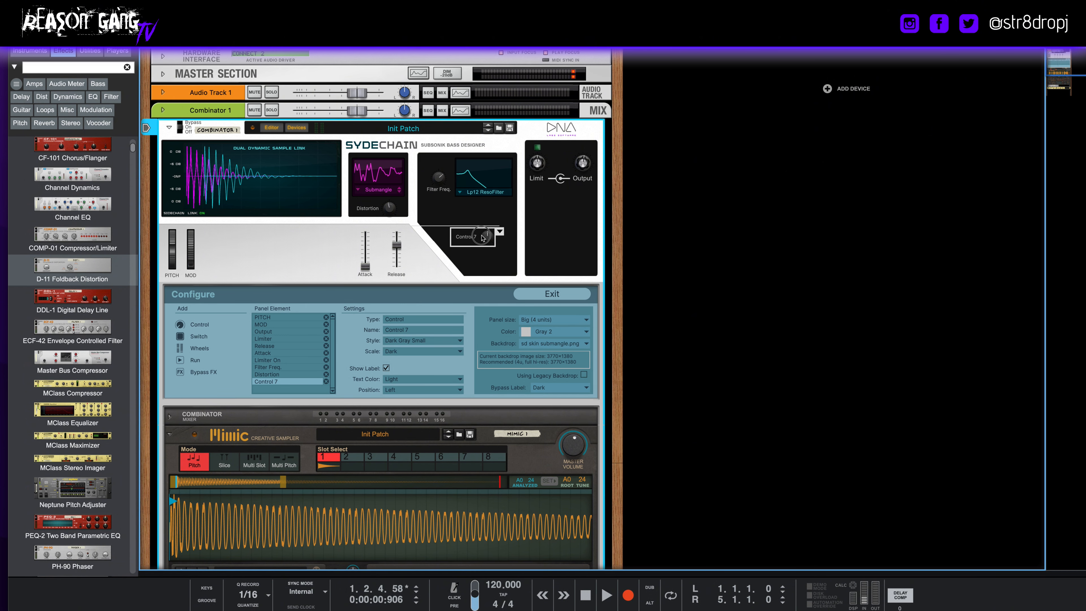
{"action": "double_click", "coordinate": [467, 240]}
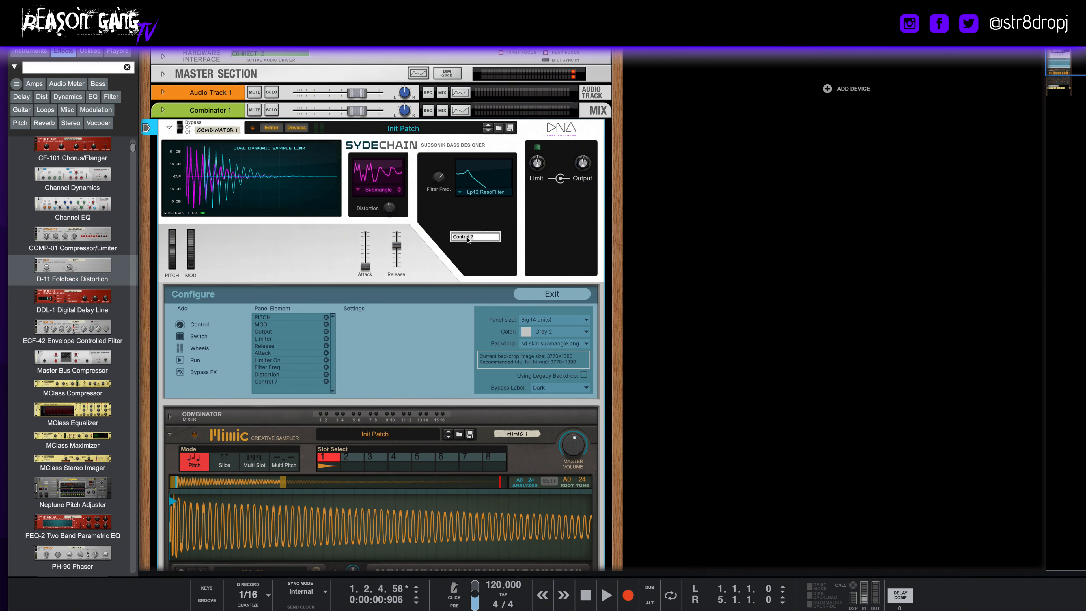
{"action": "type", "text": "Tune"}
{"action": "key", "text": "Return"}
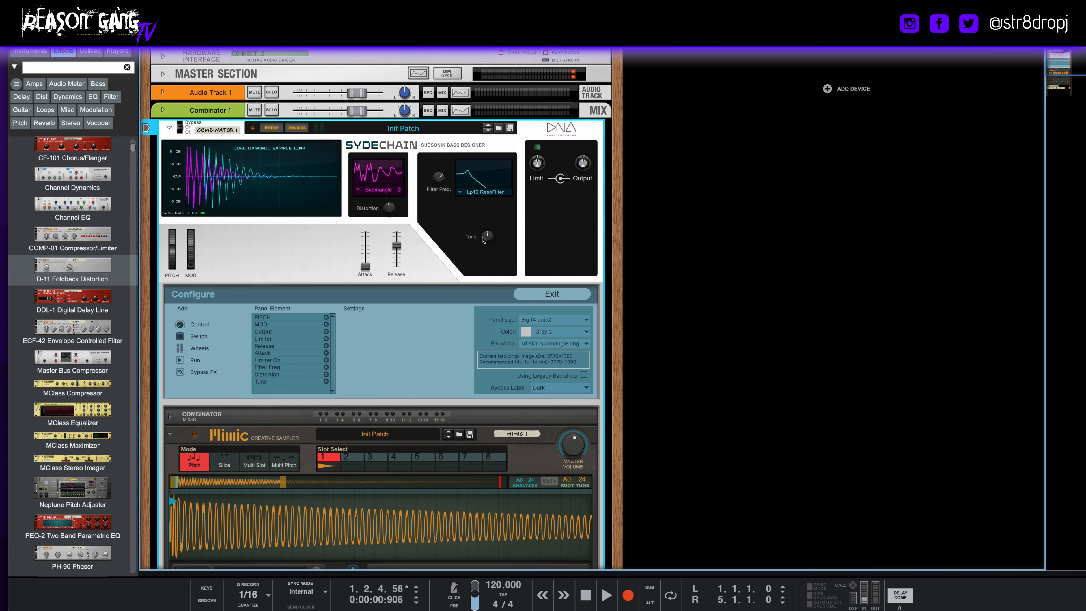
- Set the Tune control's style to Black Big
{"action": "left_click", "coordinate": [490, 242]}
{"action": "left_click", "coordinate": [422, 340]}
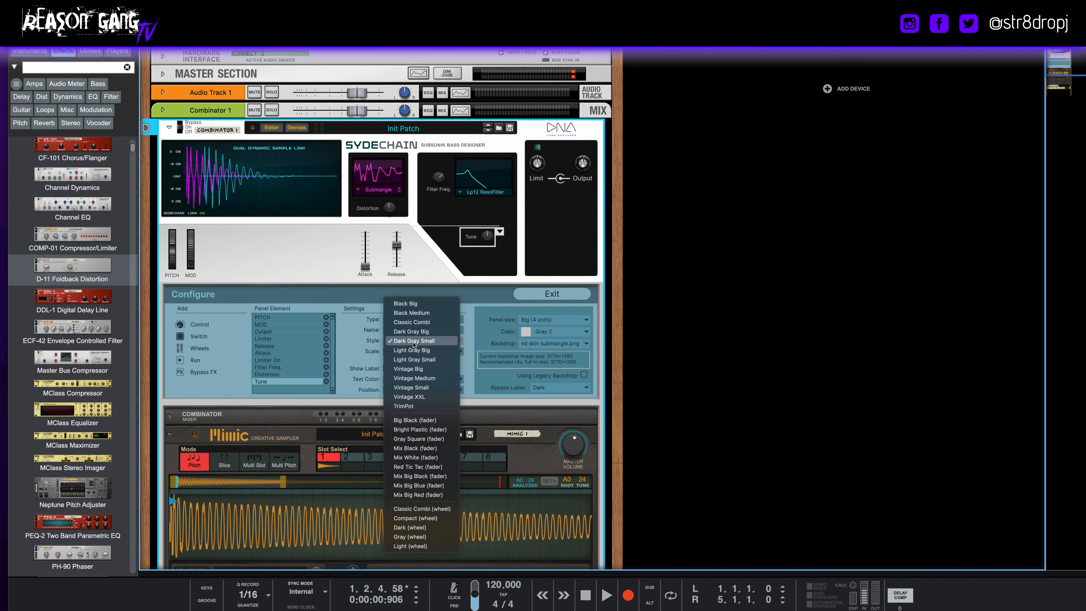
{"action": "left_click", "coordinate": [418, 303]}
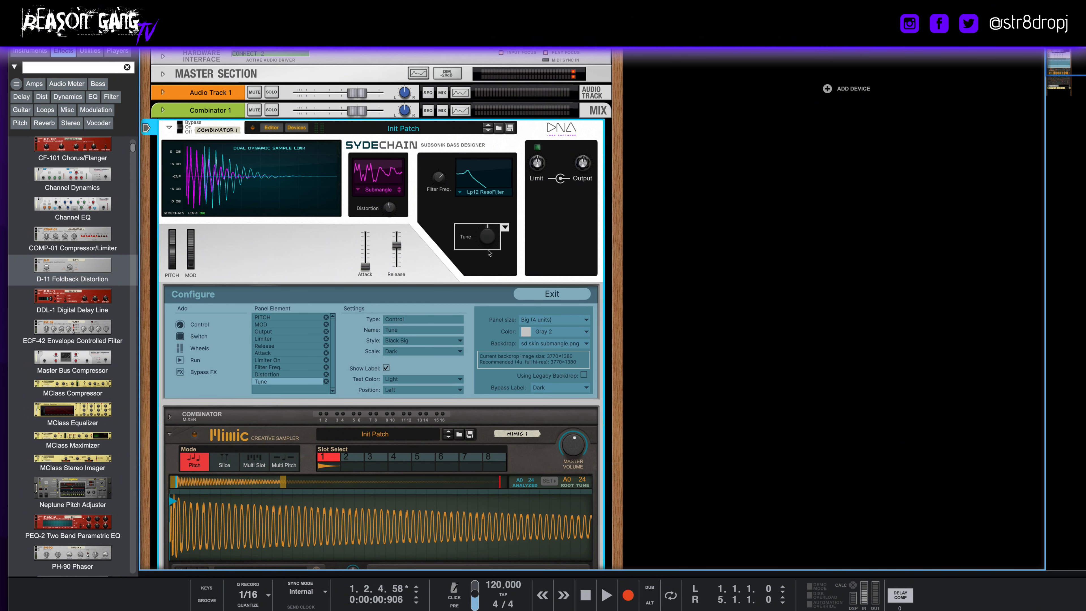
- Map the Mimic's pitch Semi knob to the Combinator's Tune control
{"action": "scroll", "coordinate": [419, 455], "scroll_direction": "down", "scroll_amount": 5}
{"action": "right_click", "coordinate": [288, 435]}
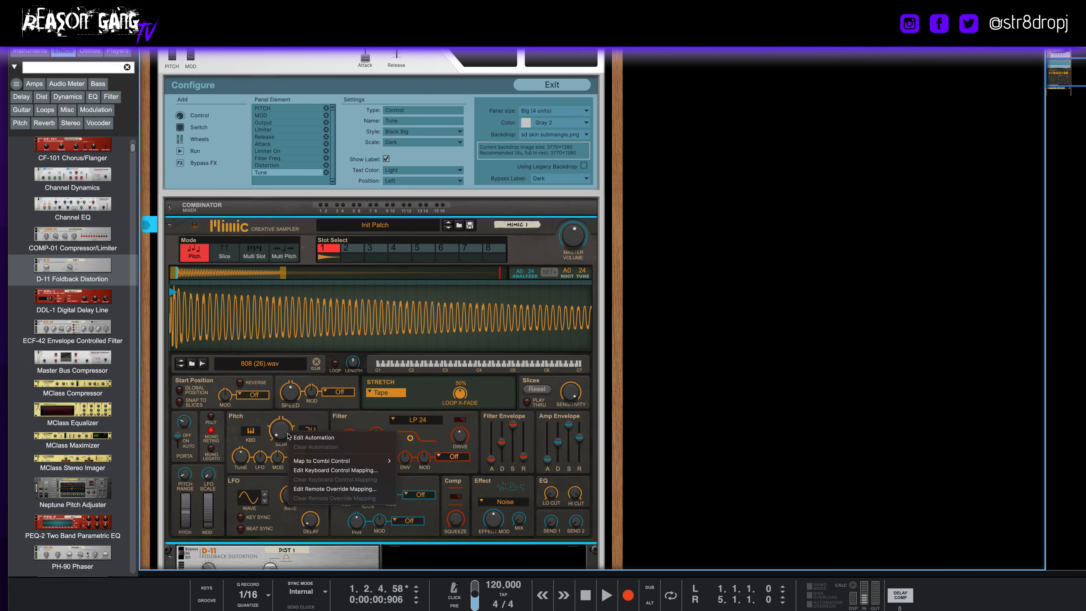
{"action": "mouse_move", "coordinate": [332, 462]}
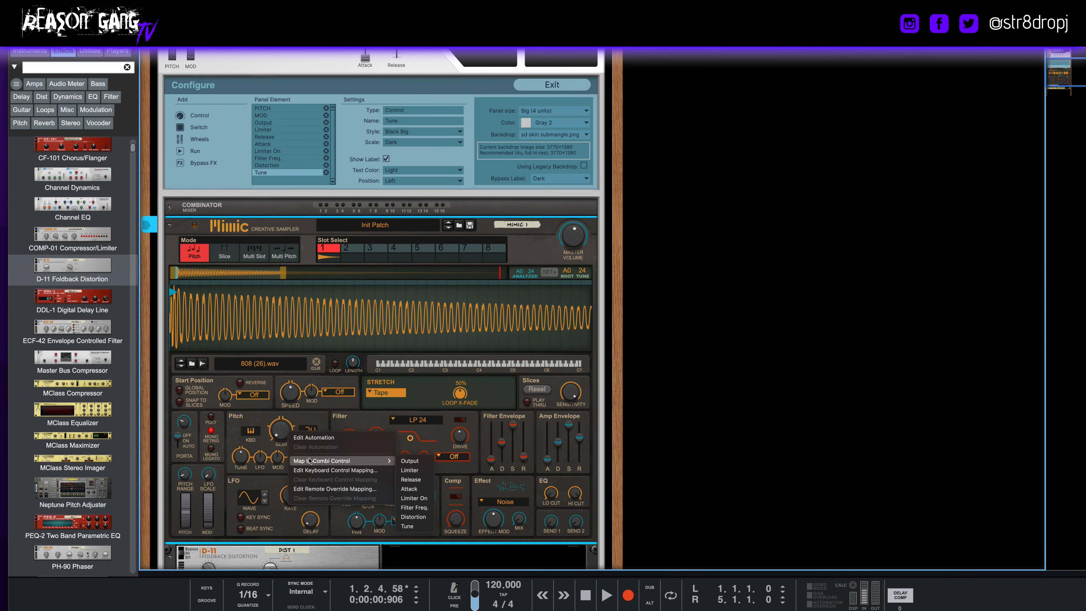
{"action": "left_click", "coordinate": [409, 526]}
{"action": "scroll", "coordinate": [454, 409], "scroll_direction": "up", "scroll_amount": 5}
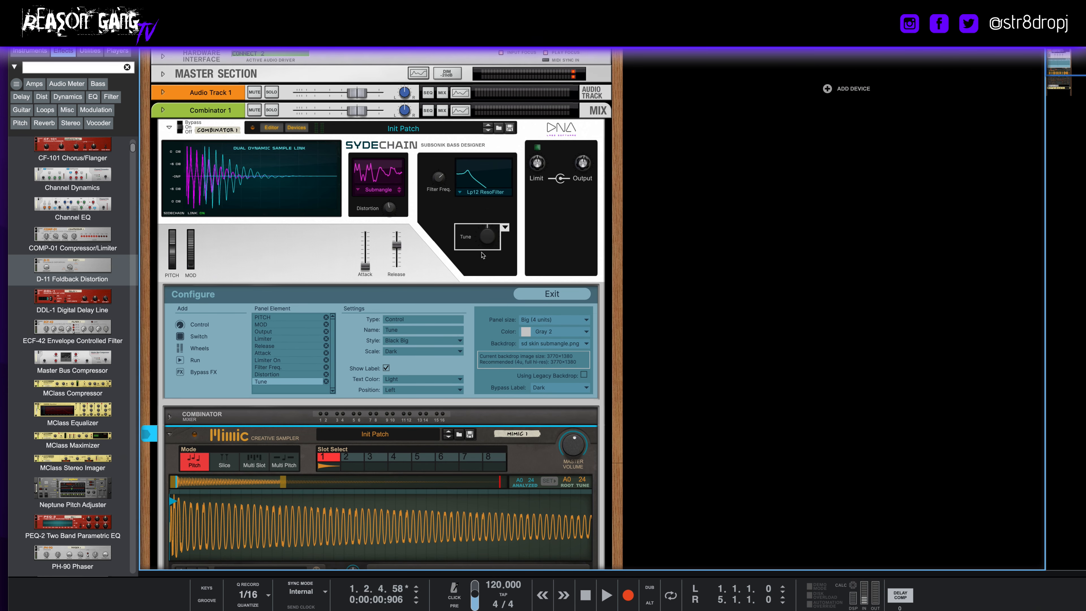
- Exit the panel configuration, turn down the Tune knob to test its pitch mapping, and set the Attack fader to 0
{"action": "left_click", "coordinate": [551, 293]}
{"action": "left_click_drag", "start_coordinate": [483, 238], "coordinate": [495, 270]}
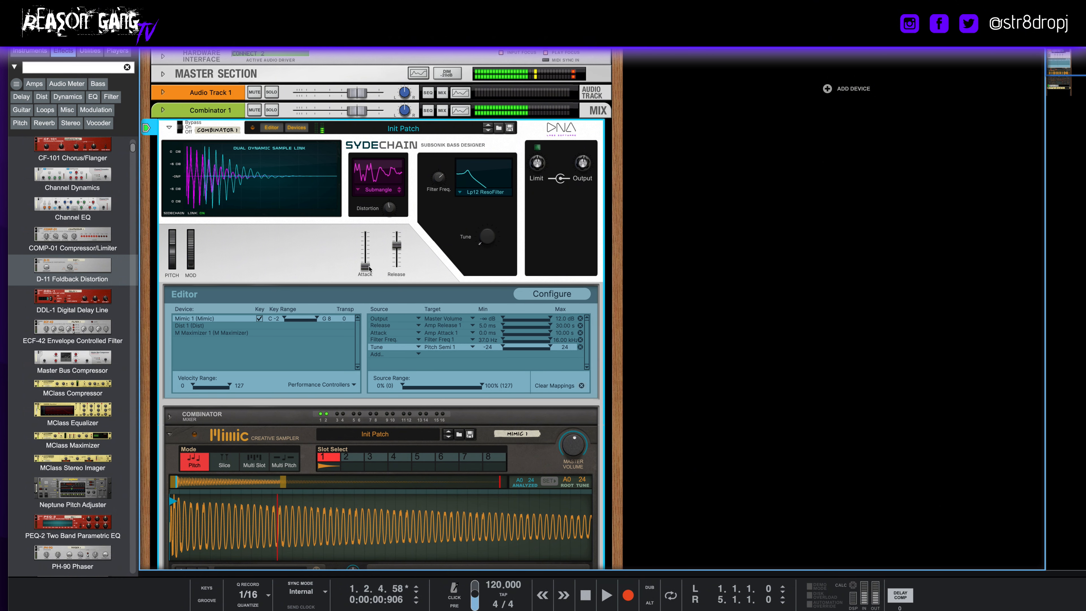
{"action": "left_click_drag", "start_coordinate": [369, 269], "coordinate": [371, 292]}
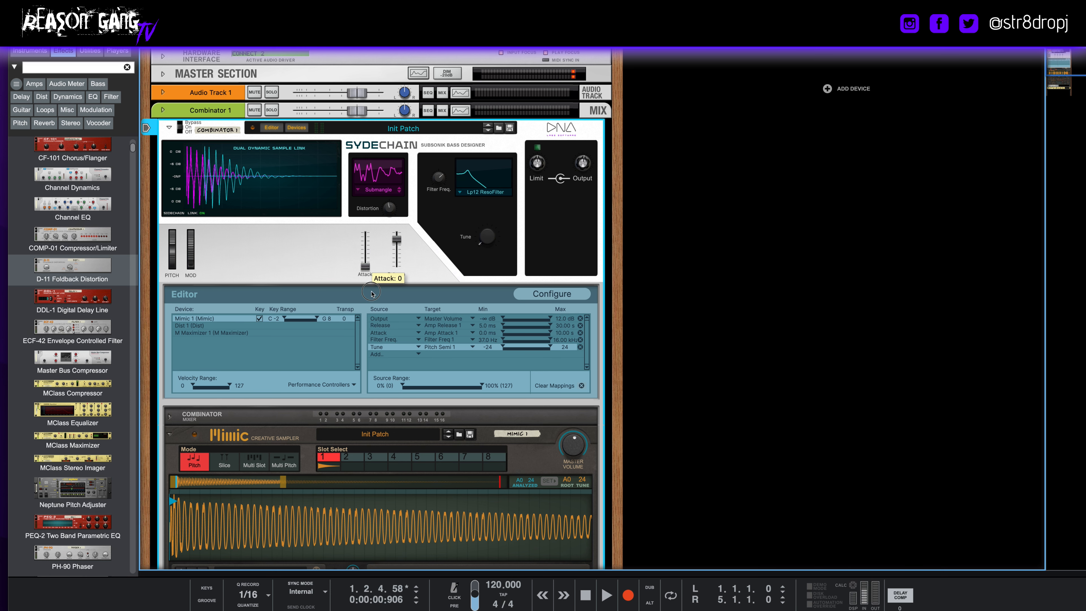
- Reopen the panel configuration, try the Huge (6 units) and Medium (3 units) panel sizes, and return to Big (4 units)
{"action": "left_click", "coordinate": [578, 294]}
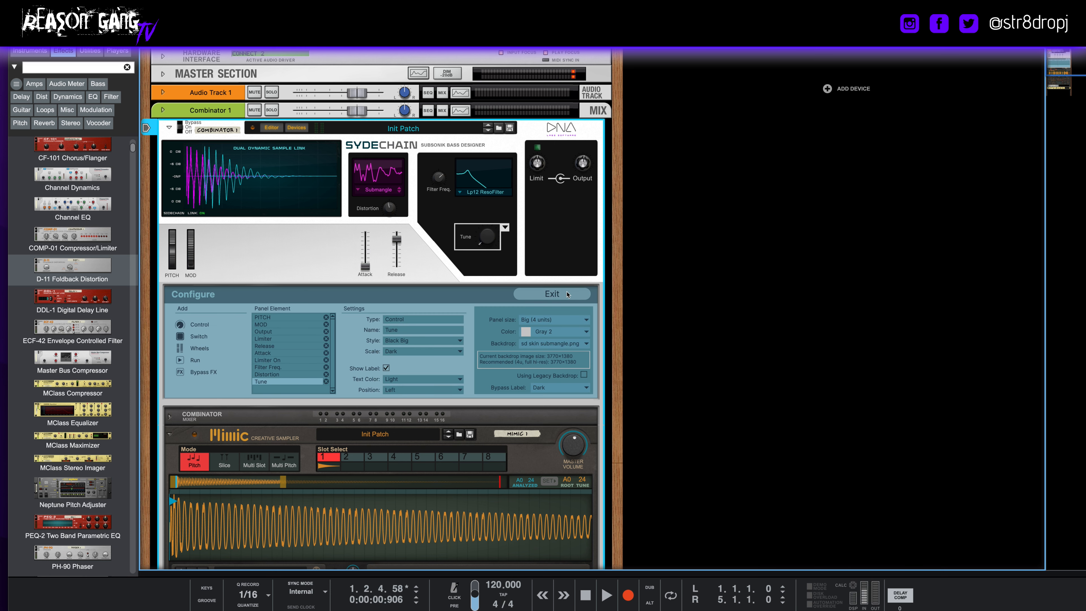
{"action": "left_click", "coordinate": [567, 320]}
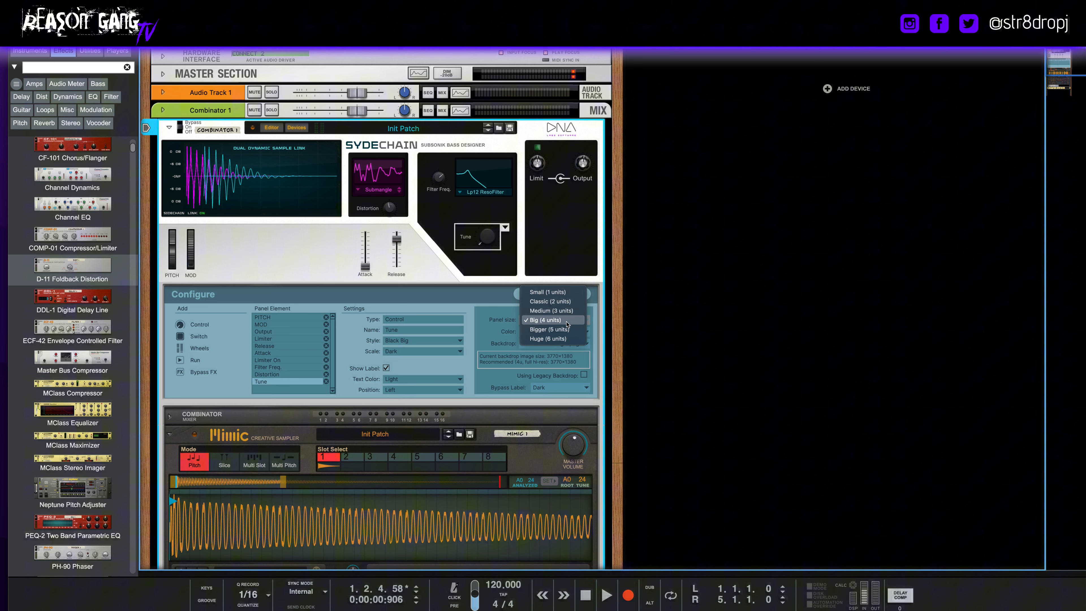
{"action": "left_click", "coordinate": [568, 338]}
{"action": "left_click", "coordinate": [565, 399]}
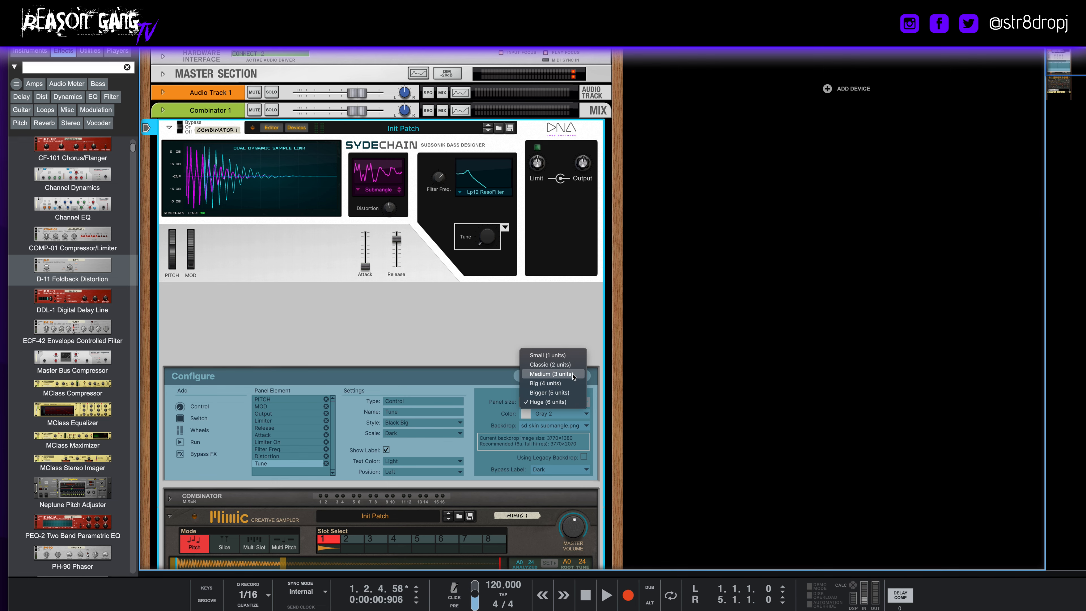
{"action": "left_click", "coordinate": [573, 374]}
{"action": "left_click", "coordinate": [564, 278]}
{"action": "left_click", "coordinate": [564, 286]}
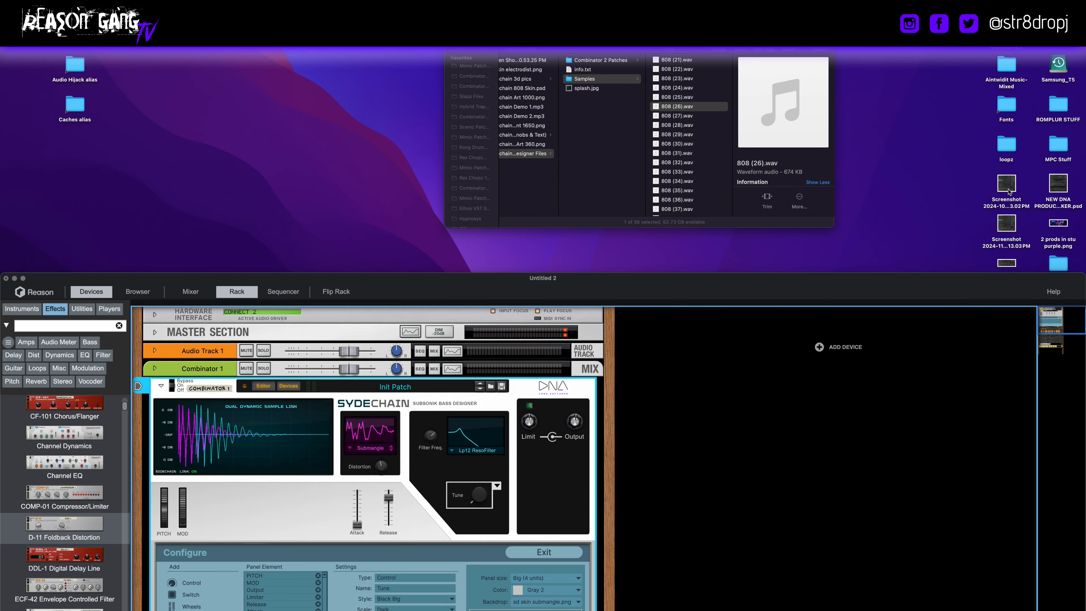
- Preview the October 2024 screenshot of Combinator designs on the desktop and enlarge the preview to inspect the panel layouts
{"action": "left_click", "coordinate": [1008, 185]}
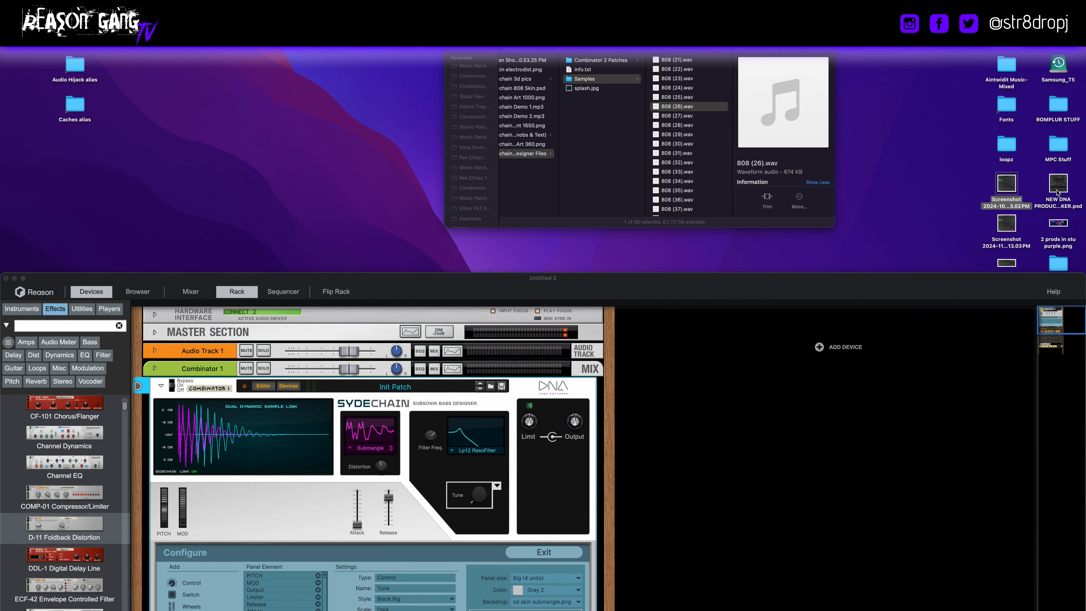
{"action": "key", "text": "space"}
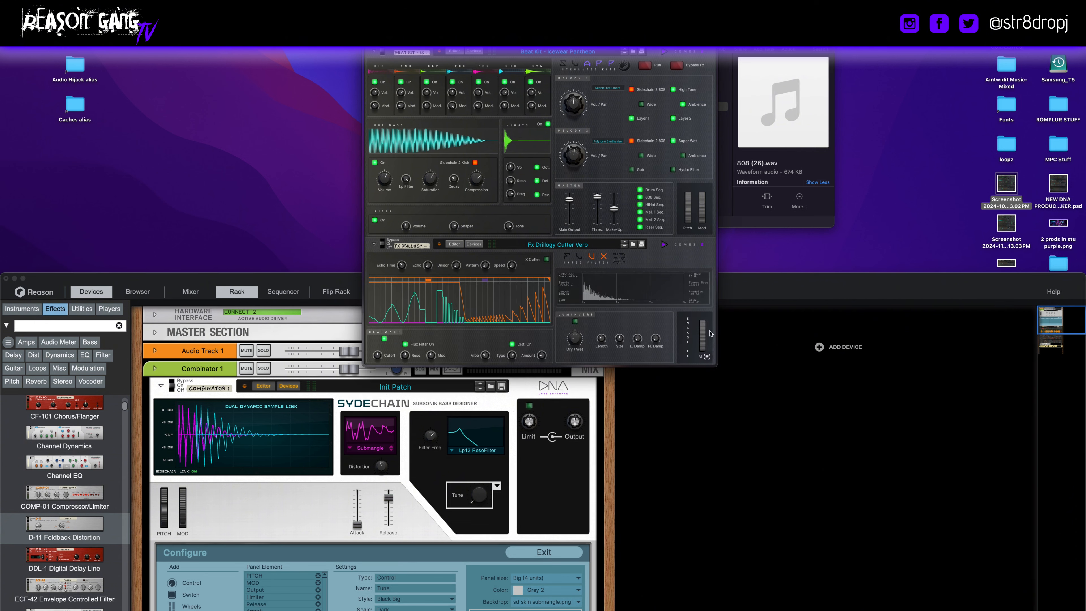
{"action": "left_click", "coordinate": [718, 369]}
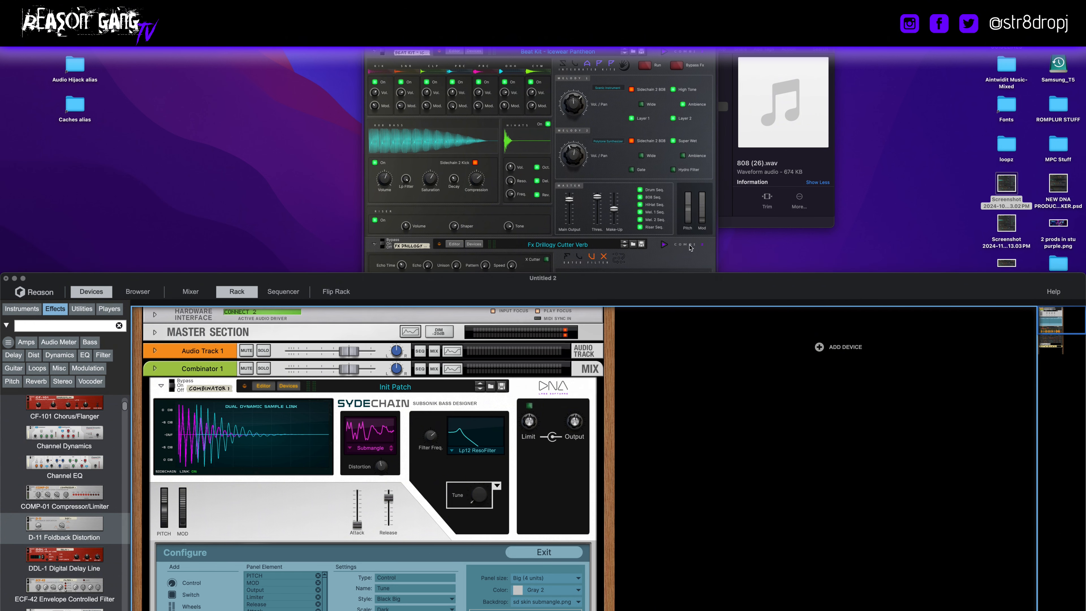
{"action": "left_click_drag", "start_coordinate": [718, 256], "coordinate": [903, 298]}
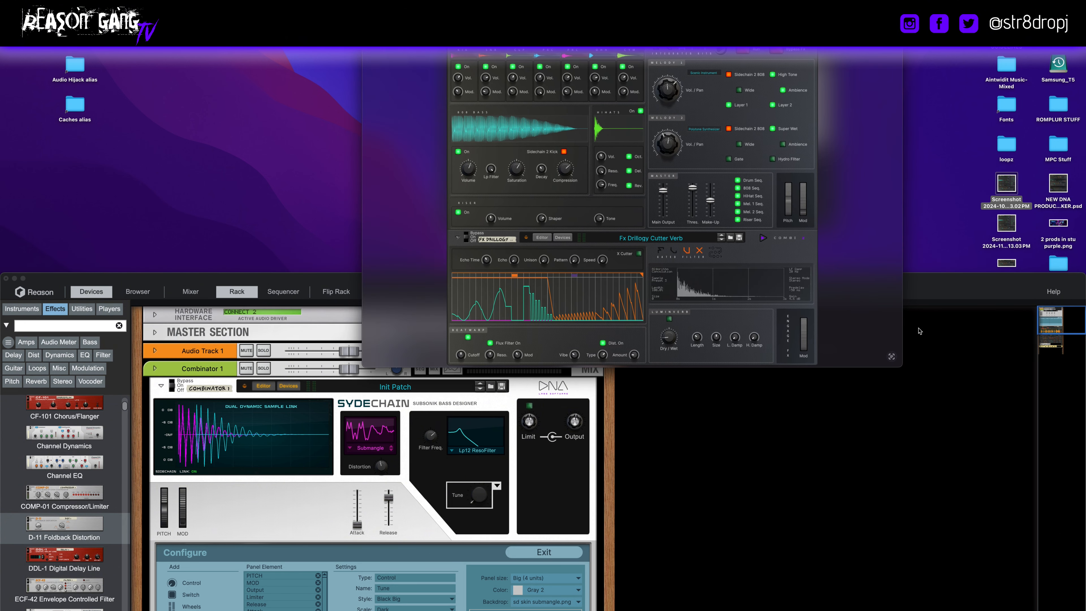
{"action": "right_click", "coordinate": [902, 369]}
{"action": "left_click", "coordinate": [920, 413]}
{"action": "left_click", "coordinate": [718, 250]}
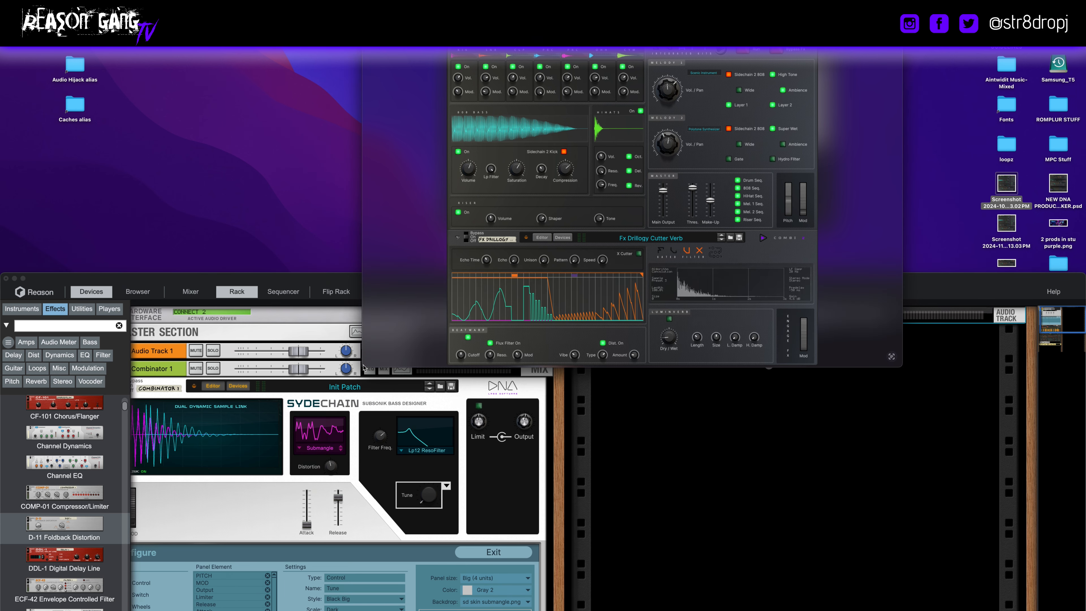
{"action": "left_click_drag", "start_coordinate": [362, 368], "coordinate": [255, 522]}
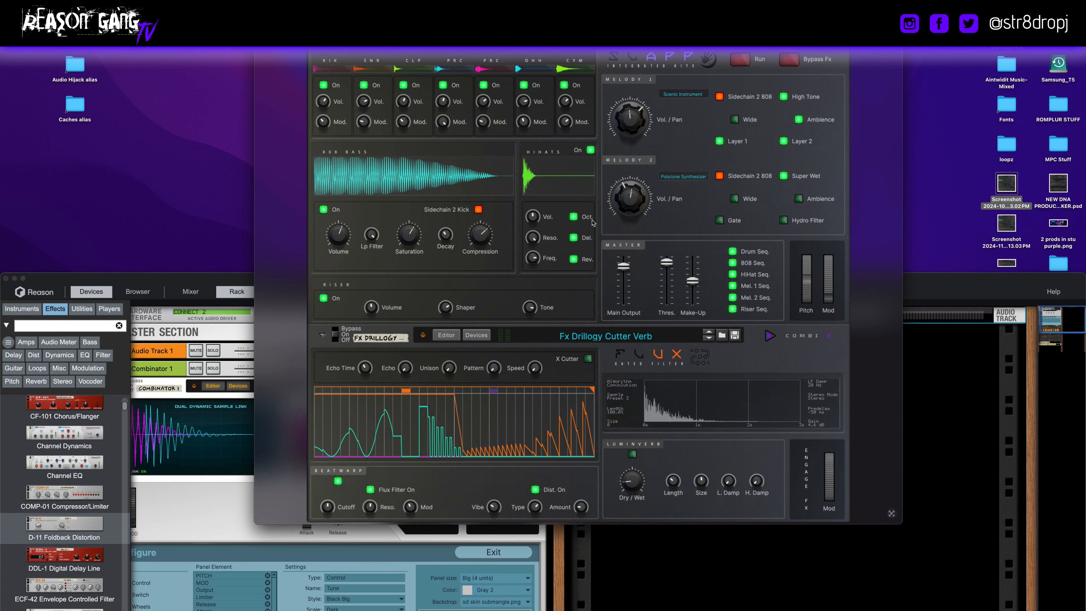
- Preview the two November 2024 Combinator screenshots on the desktop to examine their panel layouts, moving the windows to keep them in view
{"action": "left_click", "coordinate": [1006, 227]}
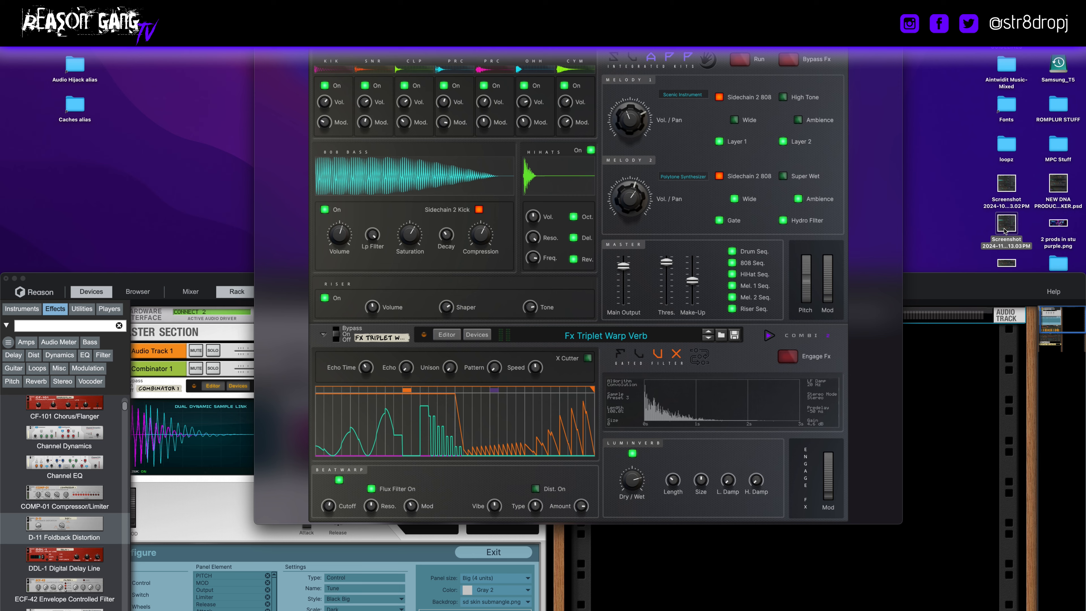
{"action": "left_click", "coordinate": [1008, 262]}
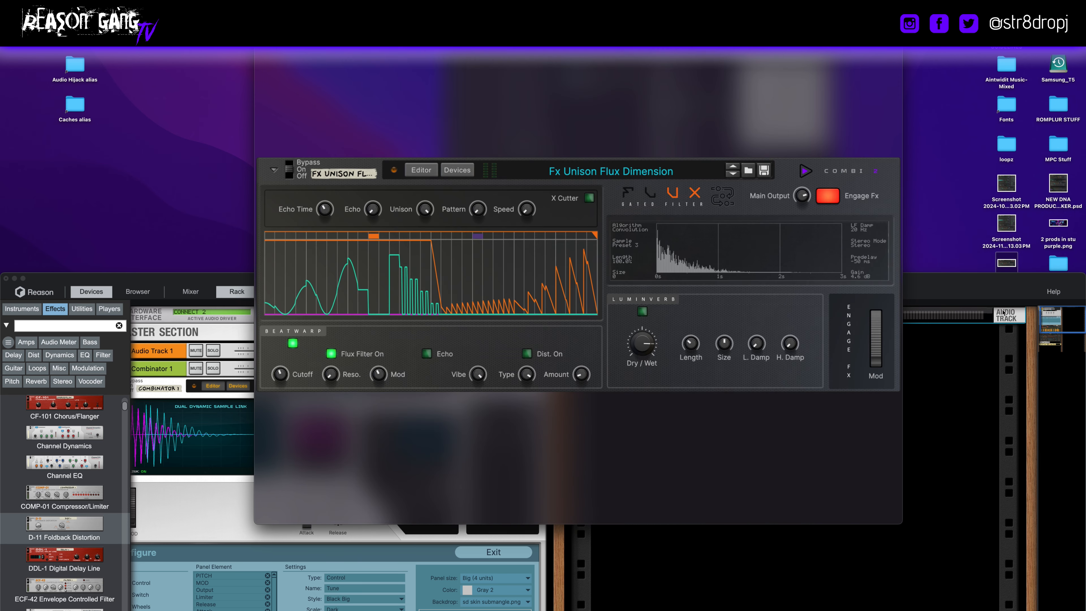
{"action": "left_click_drag", "start_coordinate": [984, 285], "coordinate": [980, 347]}
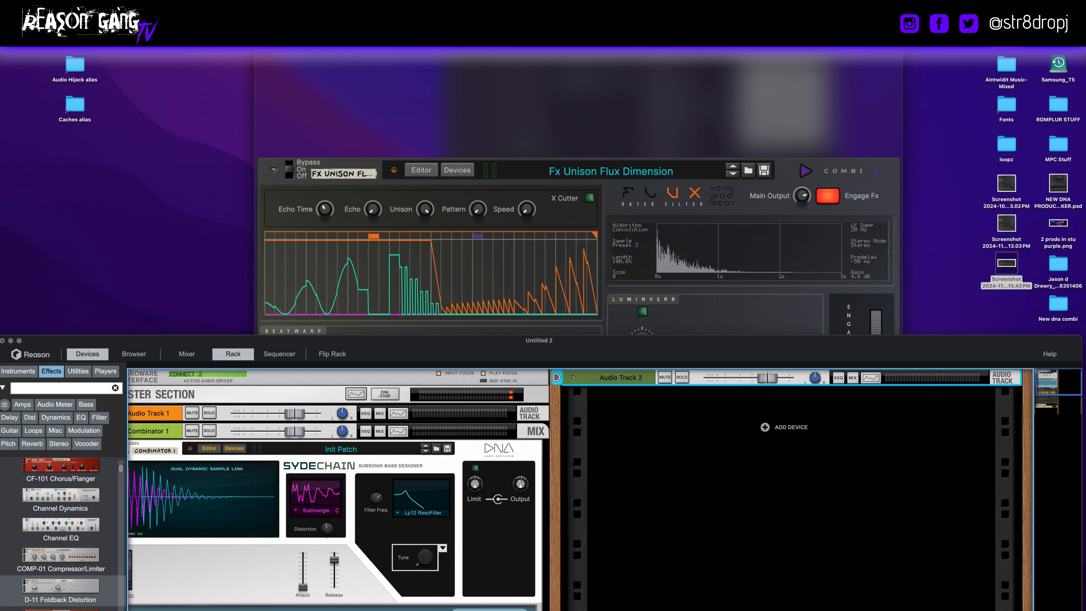
{"action": "left_click", "coordinate": [746, 353]}
{"action": "left_click_drag", "start_coordinate": [613, 27], "coordinate": [672, 138]}
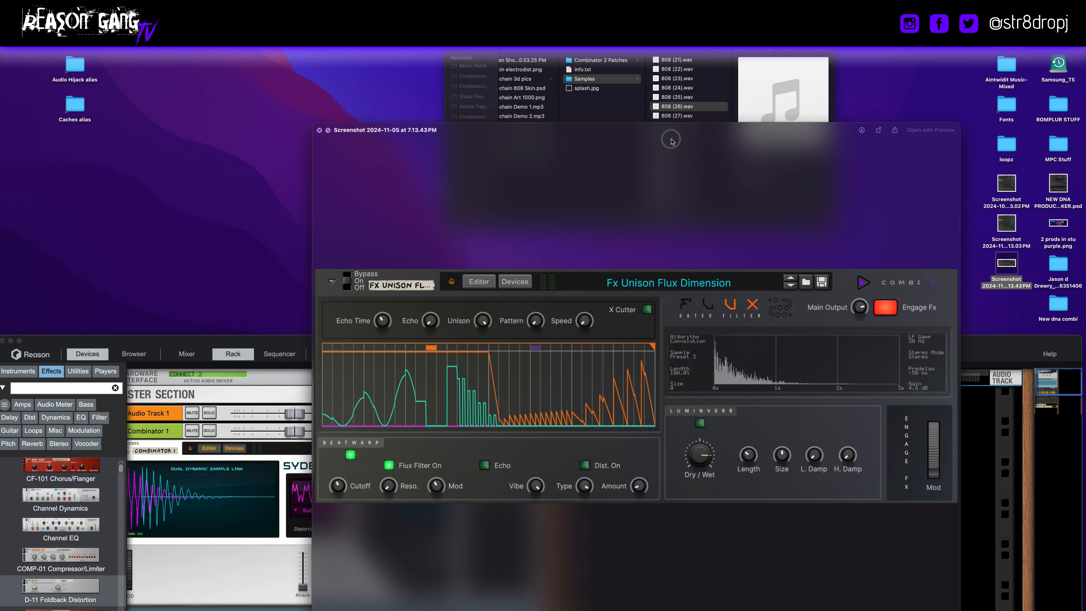
{"action": "left_click_drag", "start_coordinate": [571, 136], "coordinate": [438, 30]}
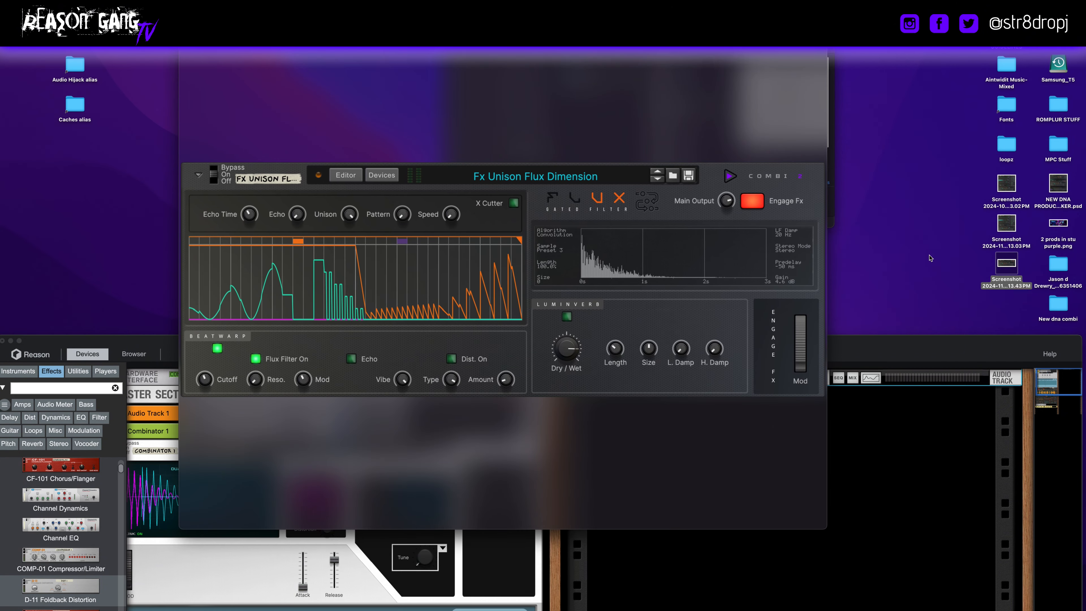
{"action": "left_click", "coordinate": [1007, 191]}
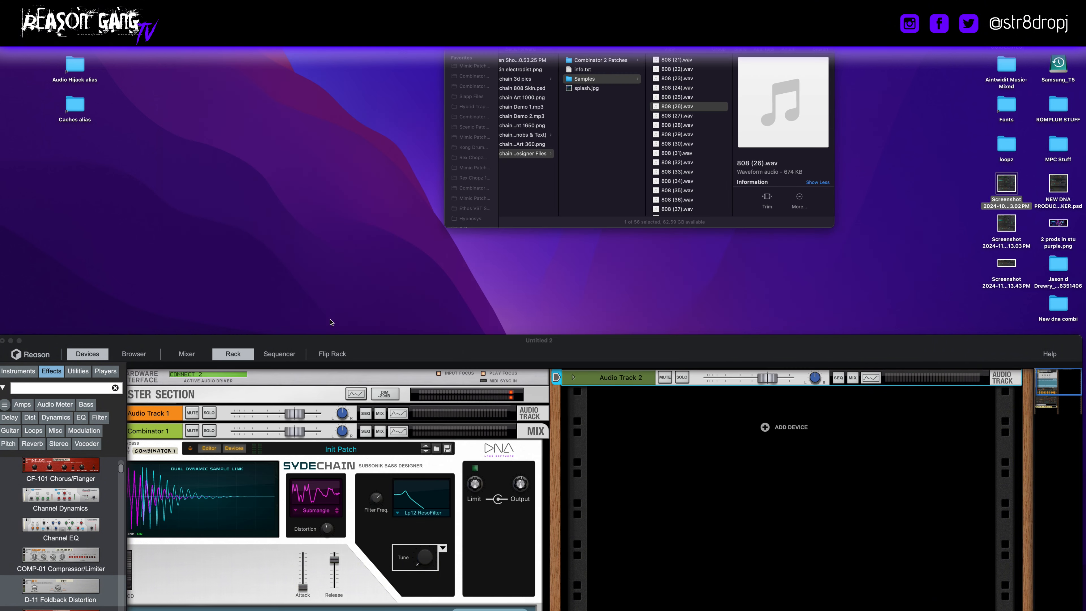
- Bring the Reason window back into full view and list the DNA Refills location in the patch browser
{"action": "double_click", "coordinate": [355, 341]}
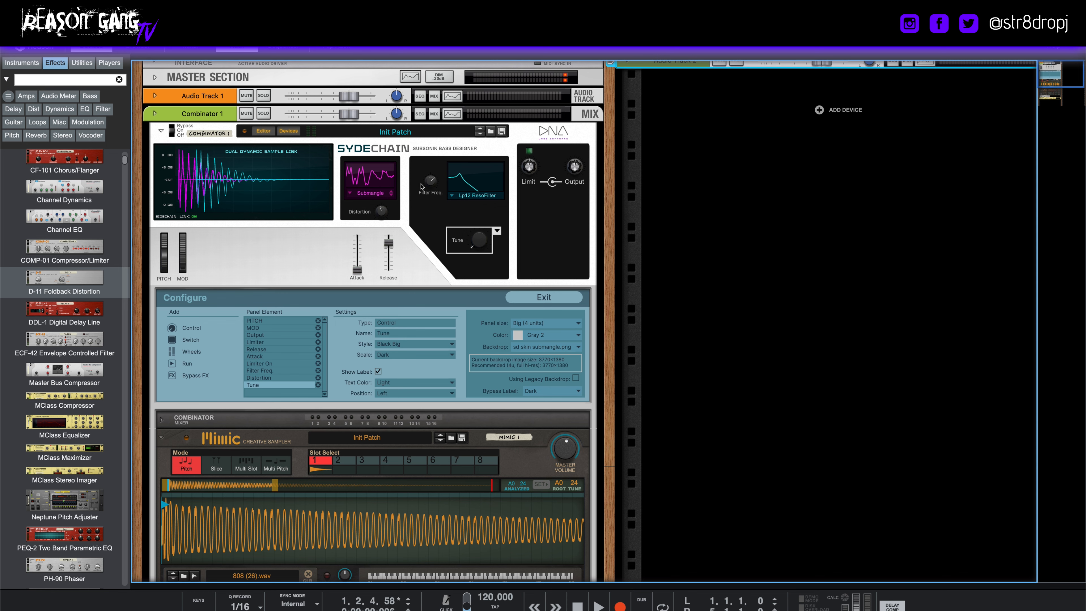
{"action": "left_click_drag", "start_coordinate": [355, 32], "coordinate": [361, 17]}
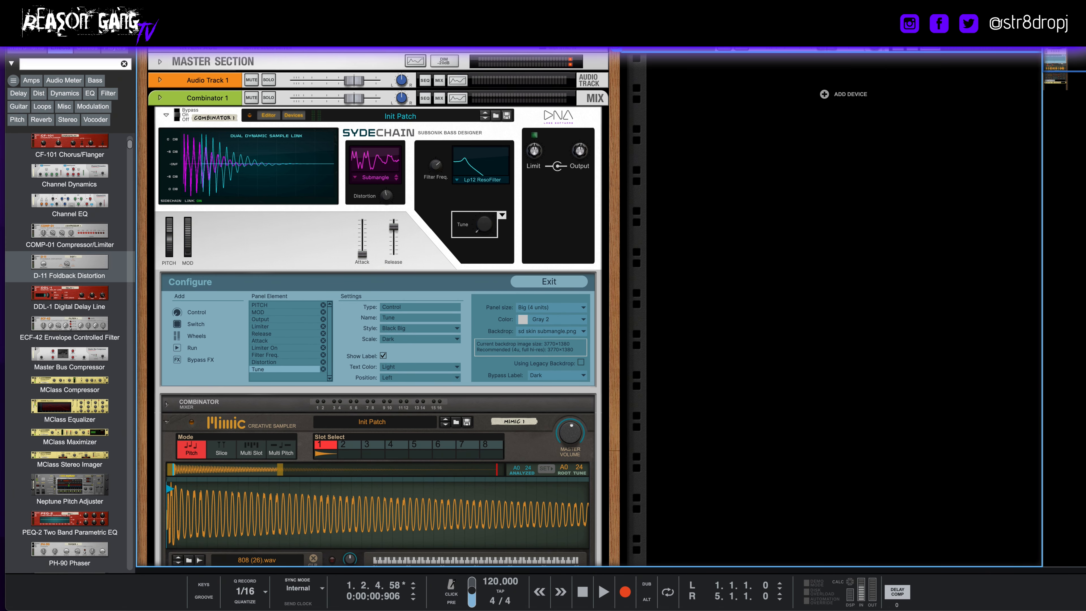
{"action": "left_click", "coordinate": [52, 5]}
{"action": "left_click", "coordinate": [60, 40]}
{"action": "left_click_drag", "start_coordinate": [619, 234], "coordinate": [341, 129]}
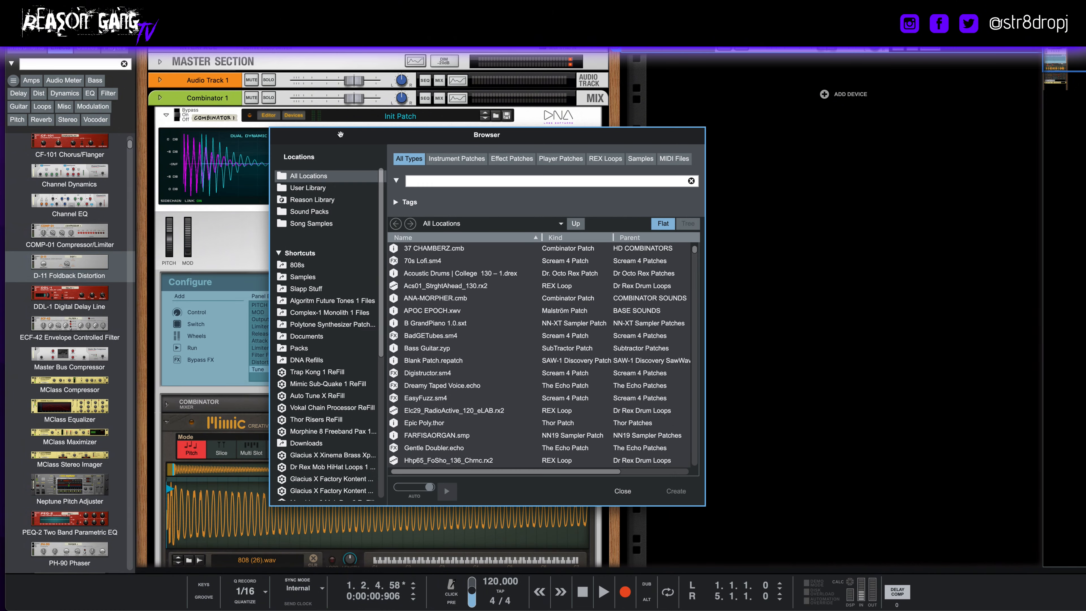
{"action": "left_click", "coordinate": [307, 360]}
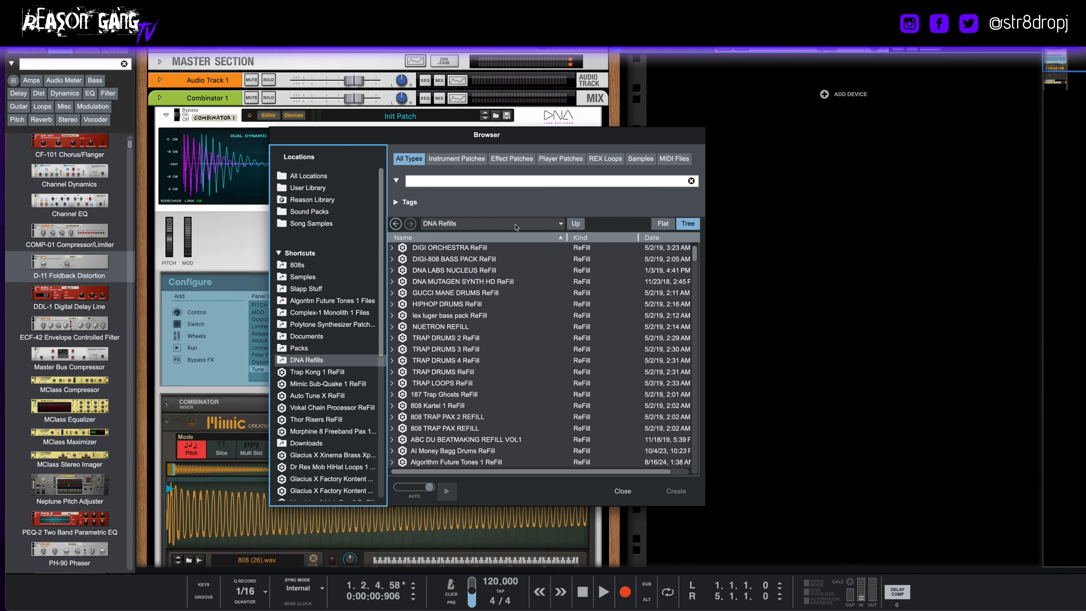
- Add the Ba Block Pushers 808.cmb patch from the Sydechain Subsonik Bass Designer ReFill's Combinator 2 Patches folder to an empty rack column
{"action": "scroll", "coordinate": [474, 376], "scroll_direction": "down", "scroll_amount": 3}
{"action": "scroll", "coordinate": [474, 376], "scroll_direction": "down", "scroll_amount": 10}
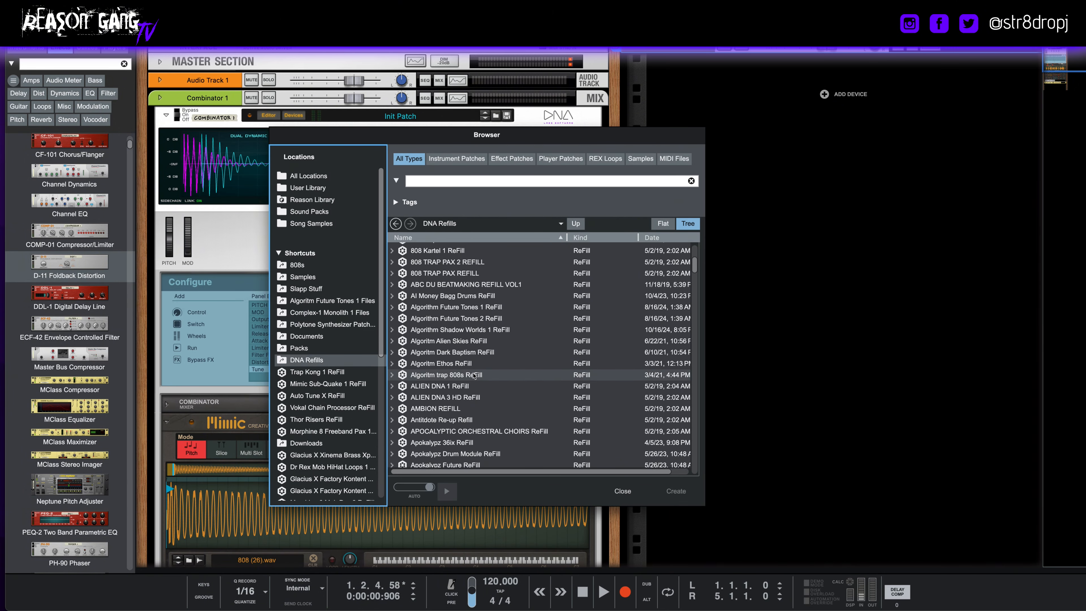
{"action": "scroll", "coordinate": [474, 376], "scroll_direction": "down", "scroll_amount": 15}
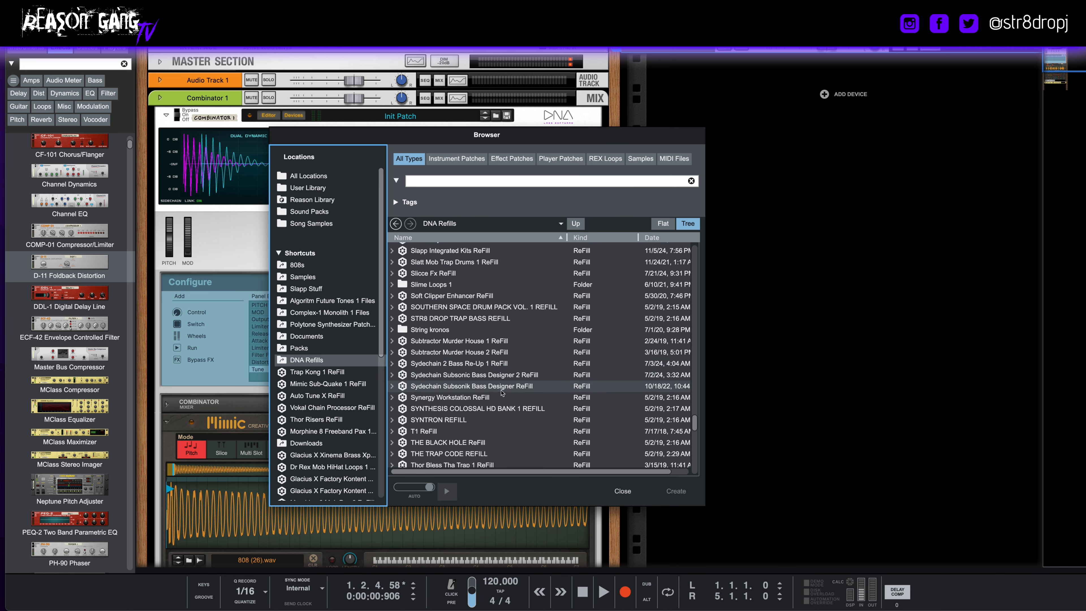
{"action": "double_click", "coordinate": [502, 389]}
{"action": "double_click", "coordinate": [453, 250]}
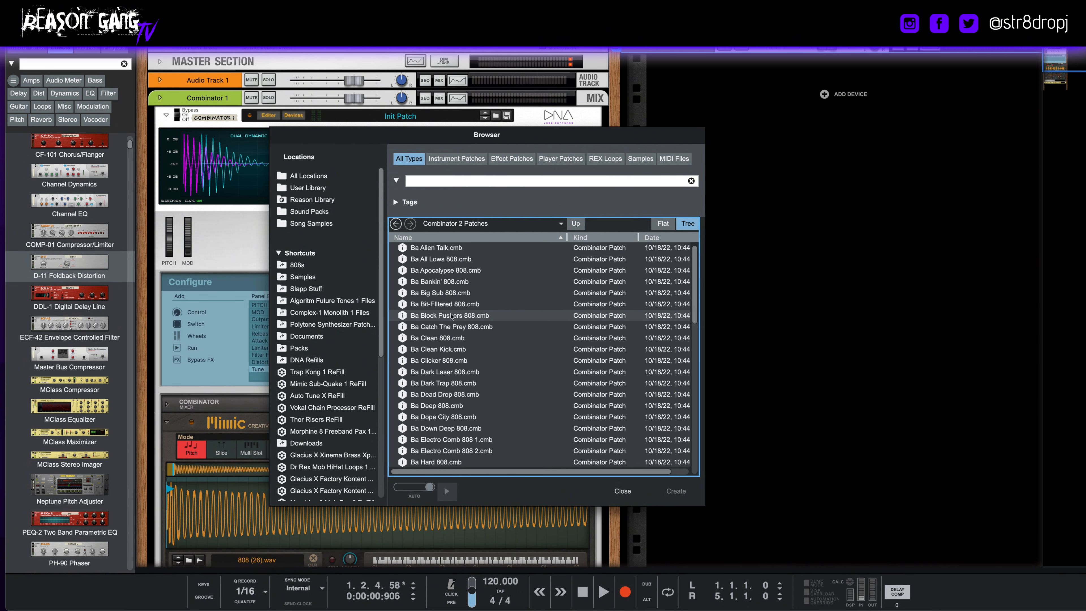
{"action": "left_click_drag", "start_coordinate": [452, 315], "coordinate": [849, 243]}
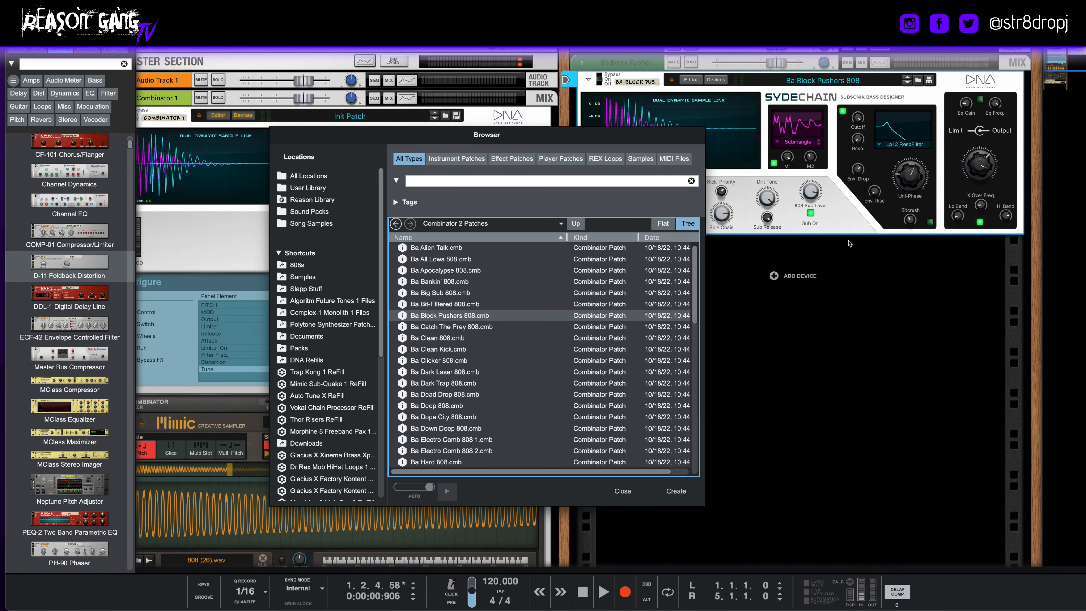
- Create a second Ba Block Pushers 808 Combinator from the browser and delete that duplicate with its mix channel
{"action": "left_click", "coordinate": [676, 491]}
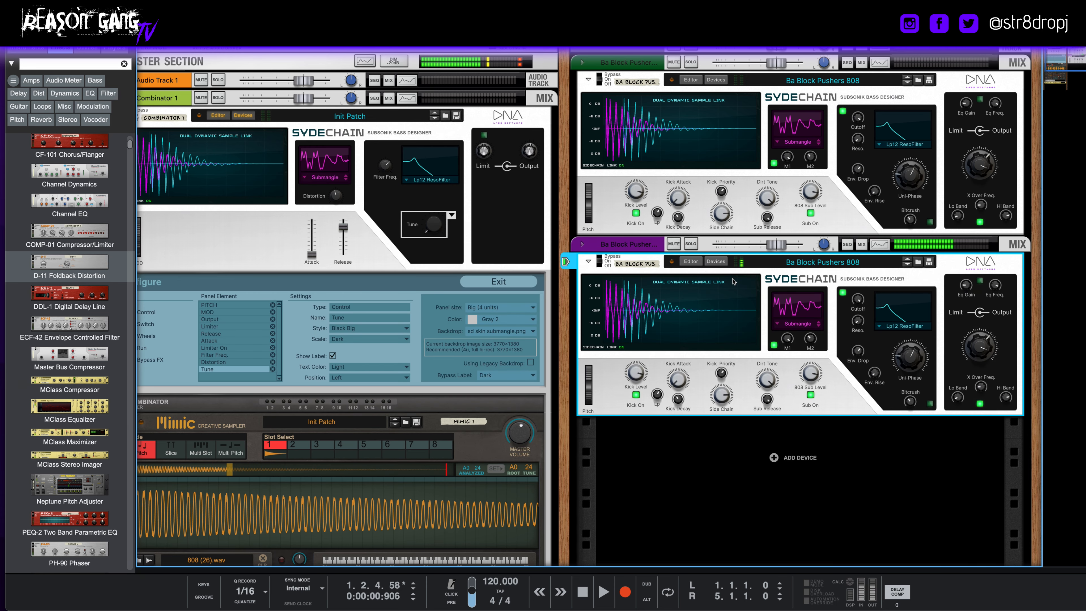
{"action": "left_click", "coordinate": [756, 253]}
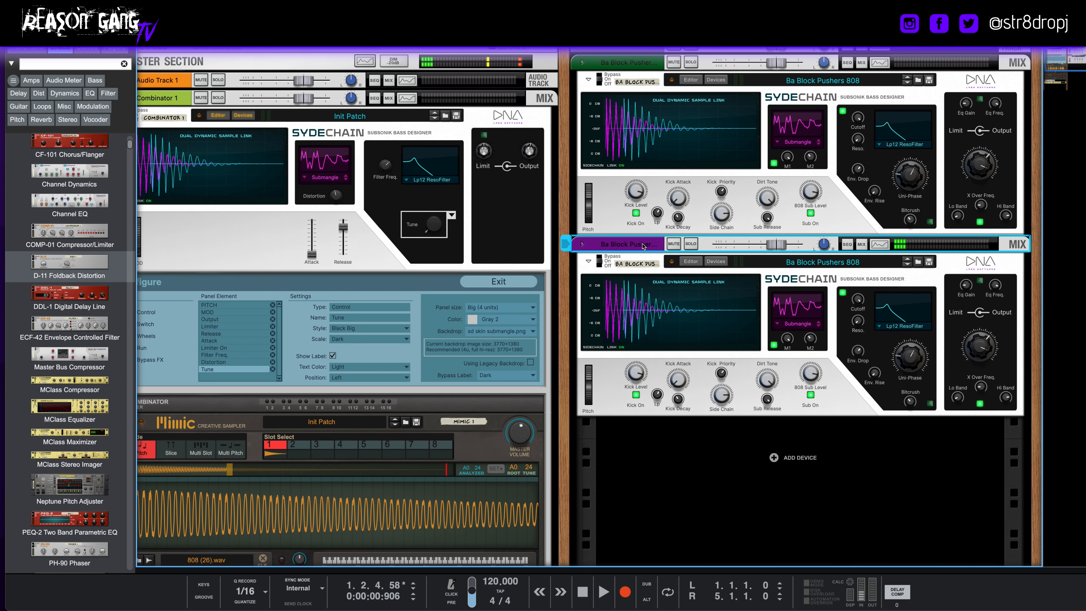
{"action": "key", "text": "Delete"}
{"action": "left_click", "coordinate": [573, 227]}
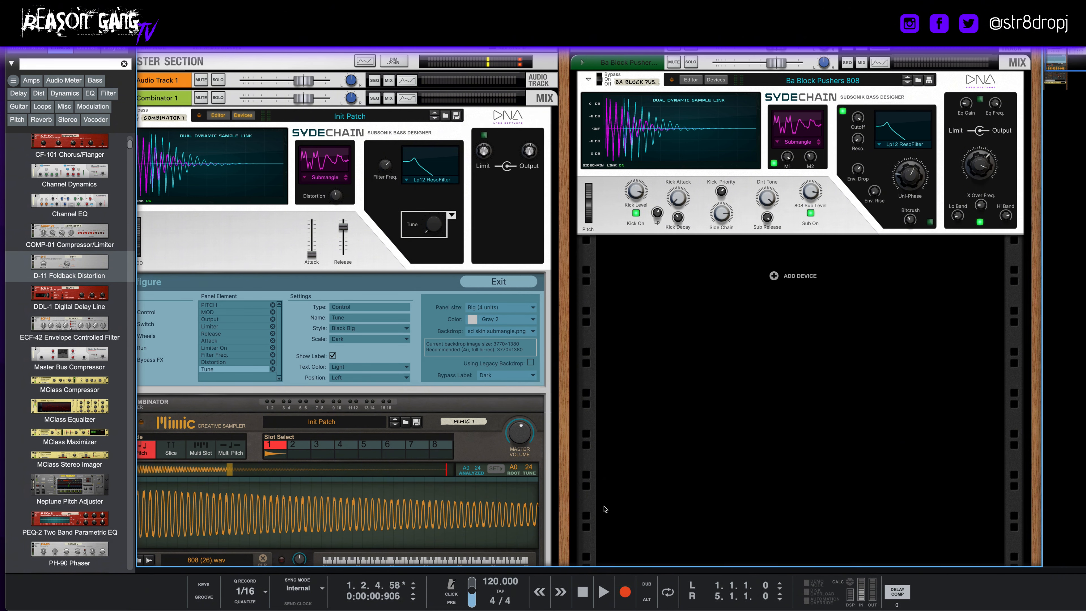
- Show the devices and editor of the Ba Block Pushers 808 Combinator, keeping the rack at full height without the sequencer
{"action": "left_click_drag", "start_coordinate": [614, 567], "coordinate": [616, 425]}
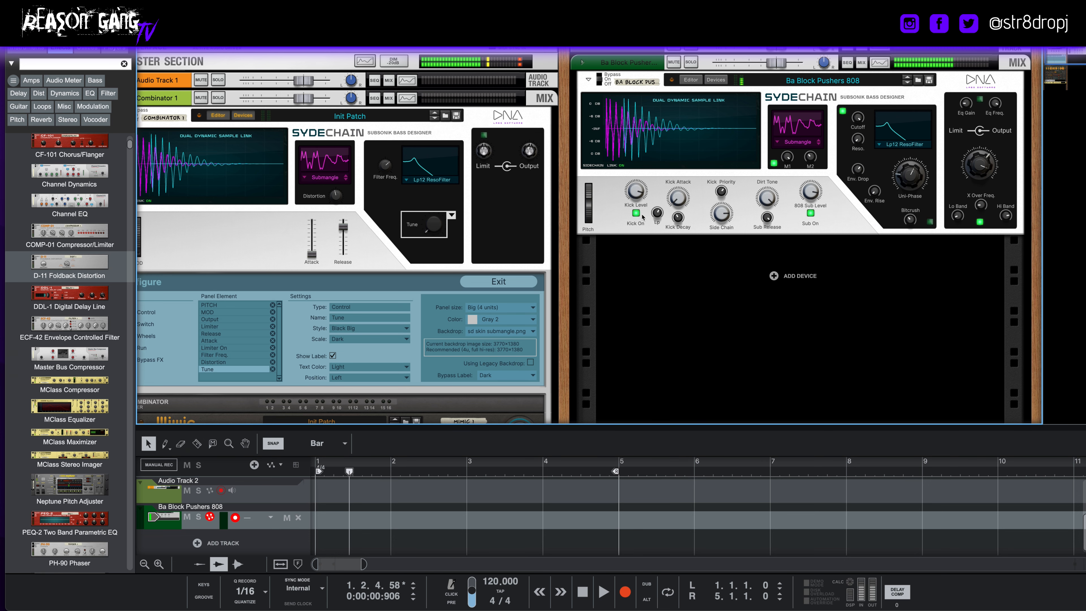
{"action": "left_click", "coordinate": [711, 80]}
{"action": "left_click", "coordinate": [692, 53]}
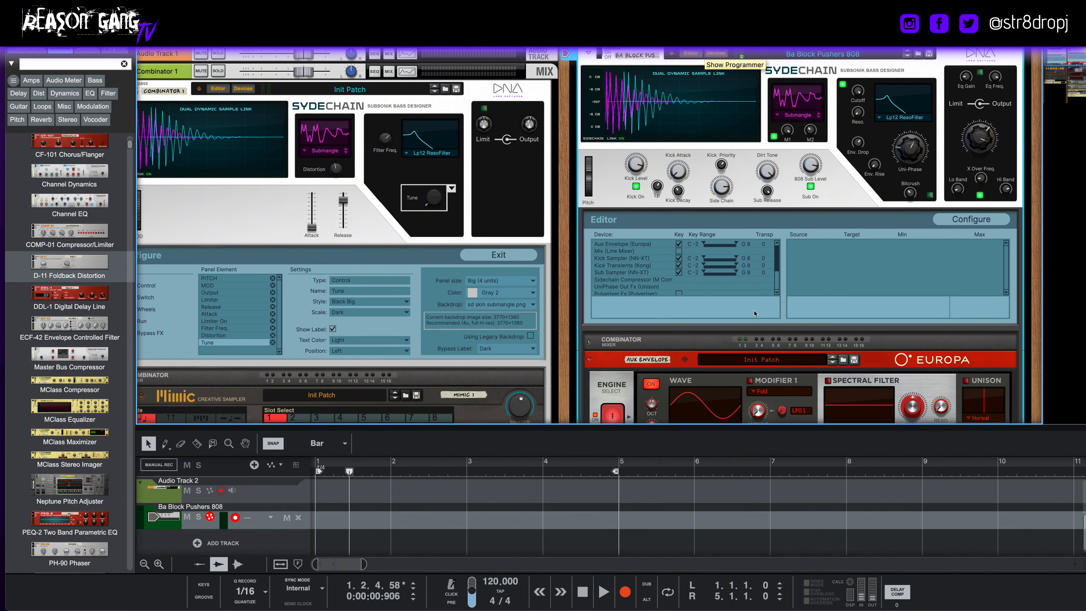
{"action": "left_click_drag", "start_coordinate": [772, 428], "coordinate": [773, 605]}
{"action": "scroll", "coordinate": [781, 415], "scroll_direction": "down", "scroll_amount": 3}
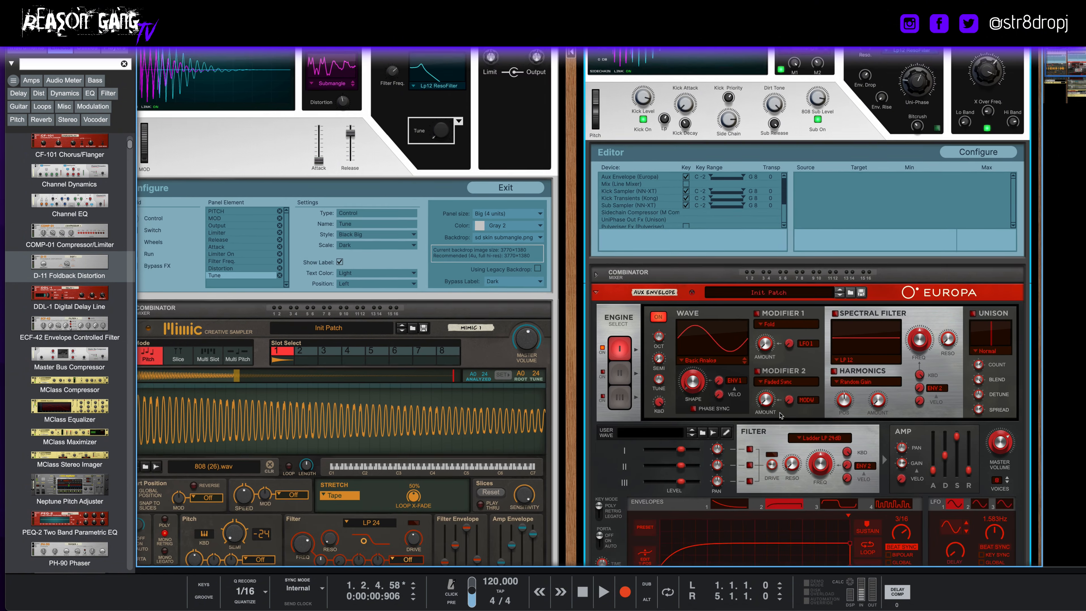
{"action": "scroll", "coordinate": [781, 415], "scroll_direction": "down", "scroll_amount": 3}
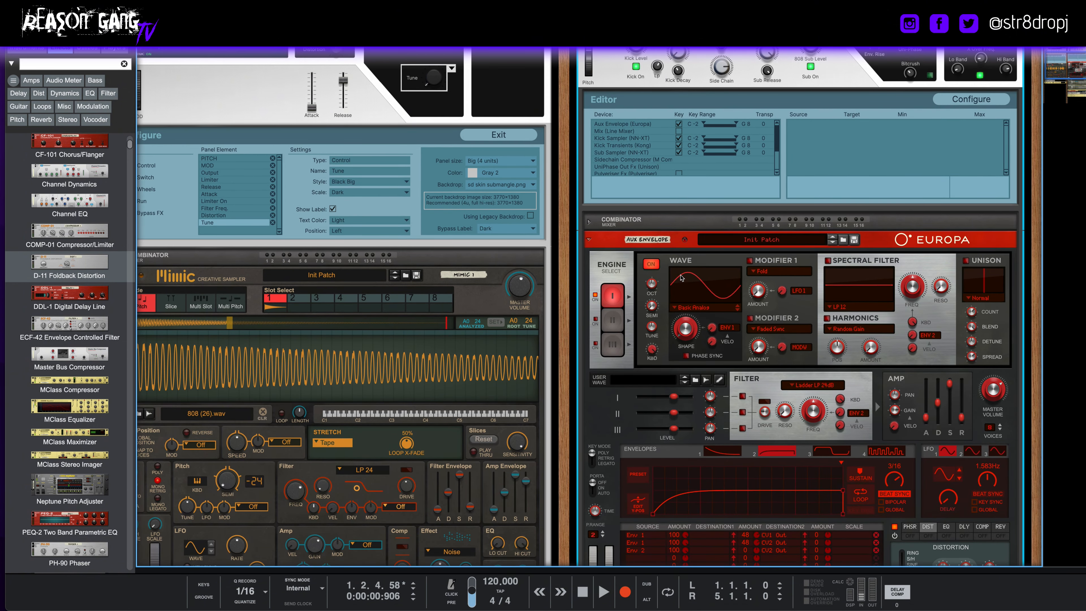
{"action": "scroll", "coordinate": [729, 372], "scroll_direction": "up", "scroll_amount": 8}
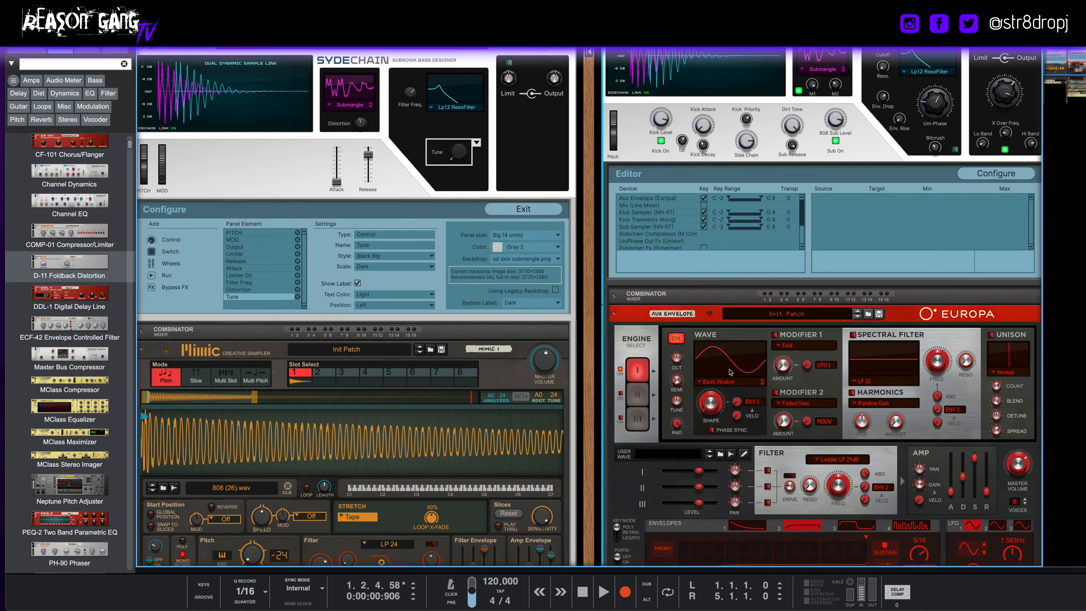
{"action": "scroll", "coordinate": [749, 431], "scroll_direction": "down", "scroll_amount": 3}
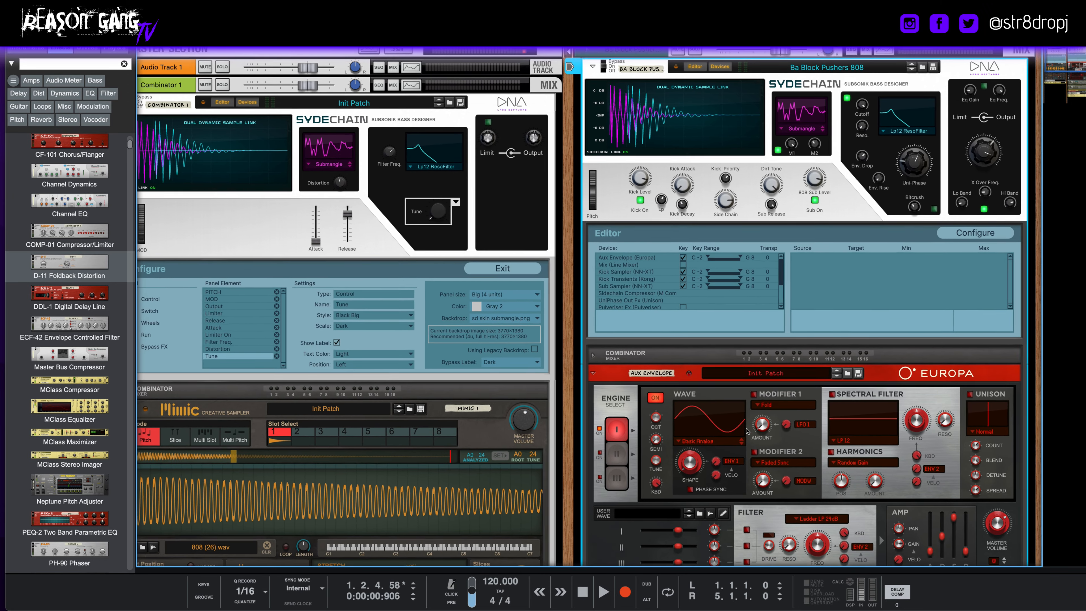
{"action": "scroll", "coordinate": [829, 247], "scroll_direction": "up", "scroll_amount": 2}
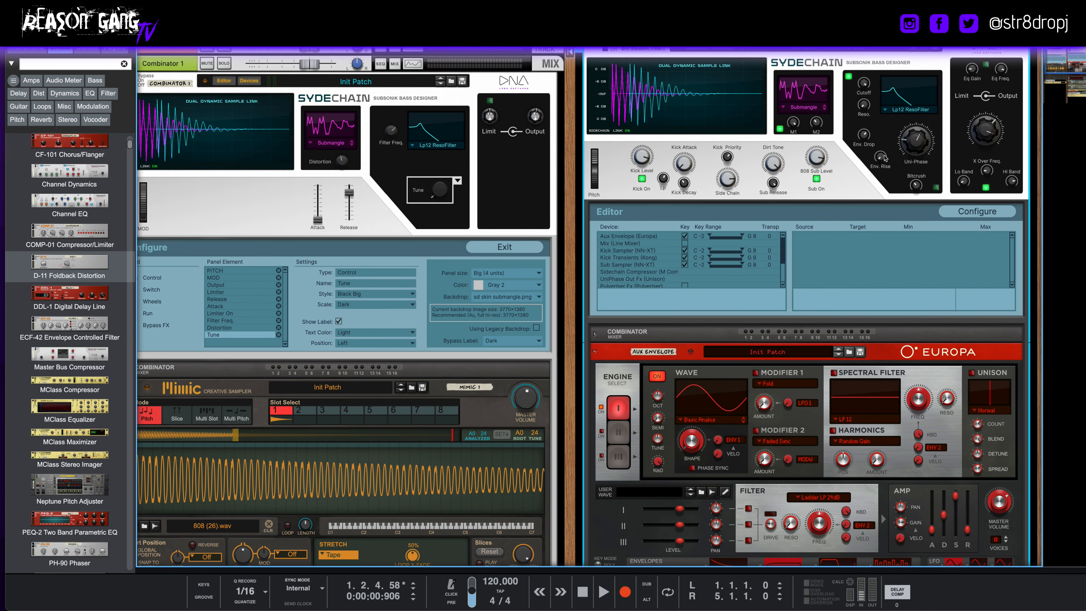
- Try out the Env. Drop, Bitcrush, M1, Kick Level, Sub On and 808 Sub Level controls on the Ba Block Pushers 808 panel
{"action": "mouse_move", "coordinate": [868, 140]}
{"action": "left_mouse_down"}
{"action": "mouse_move", "coordinate": [875, 160]}
{"action": "mouse_move", "coordinate": [880, 128]}
{"action": "mouse_move", "coordinate": [883, 166]}
{"action": "mouse_move", "coordinate": [866, 120]}
{"action": "left_mouse_up"}
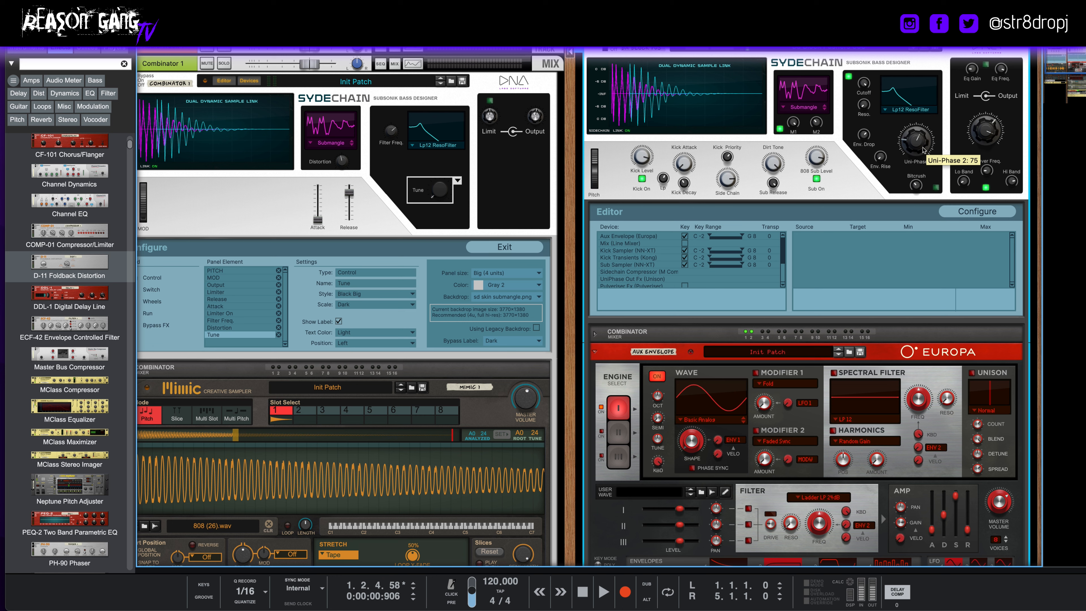
{"action": "left_click", "coordinate": [936, 189]}
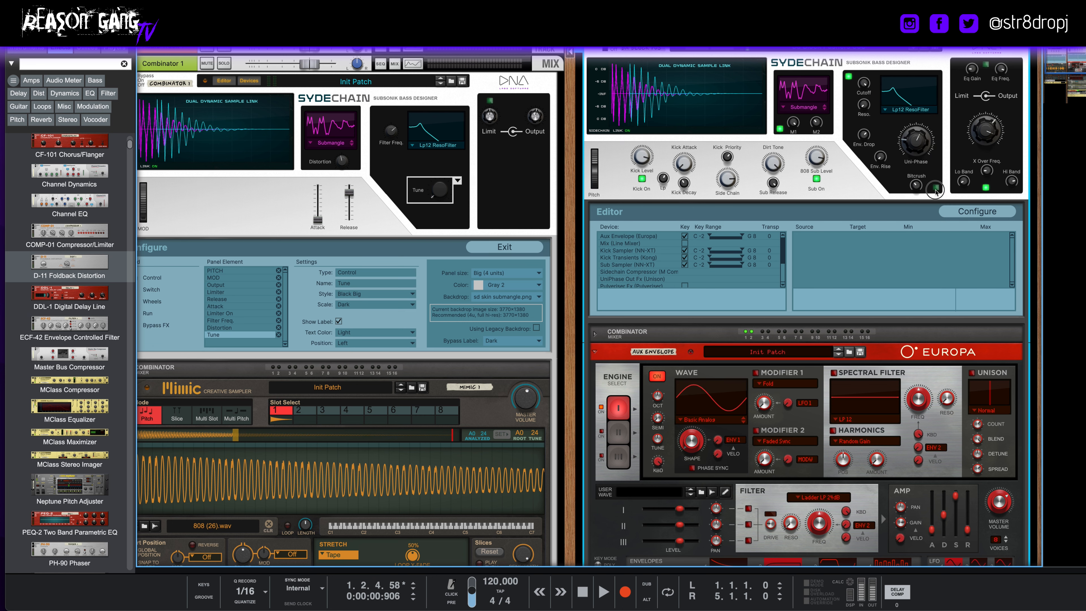
{"action": "left_click_drag", "start_coordinate": [797, 124], "coordinate": [811, 95]}
{"action": "left_click_drag", "start_coordinate": [642, 160], "coordinate": [642, 109]}
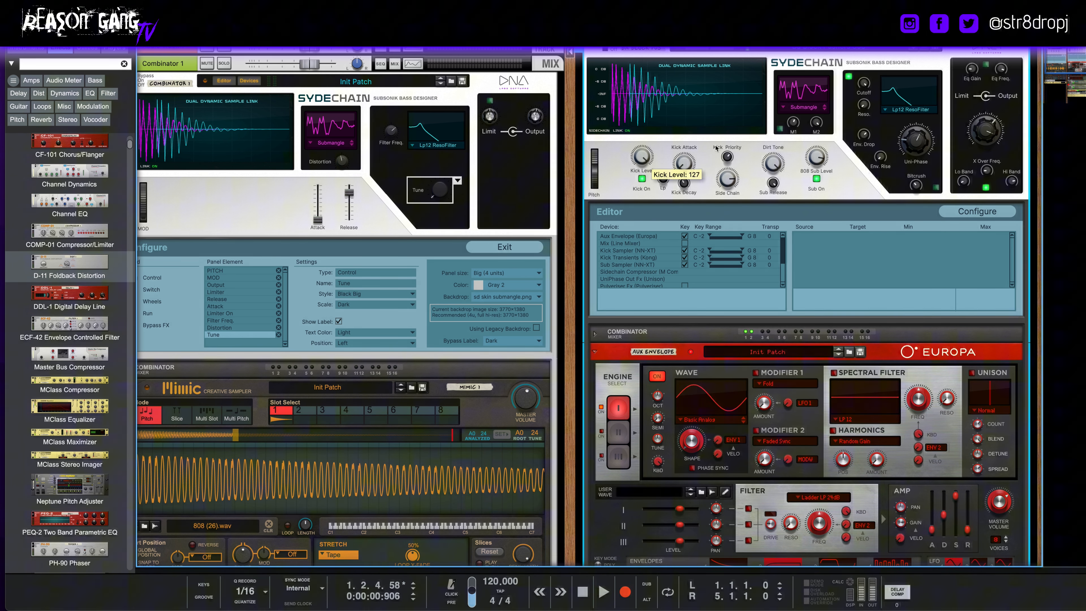
{"action": "left_click", "coordinate": [815, 178]}
{"action": "left_click", "coordinate": [816, 179]}
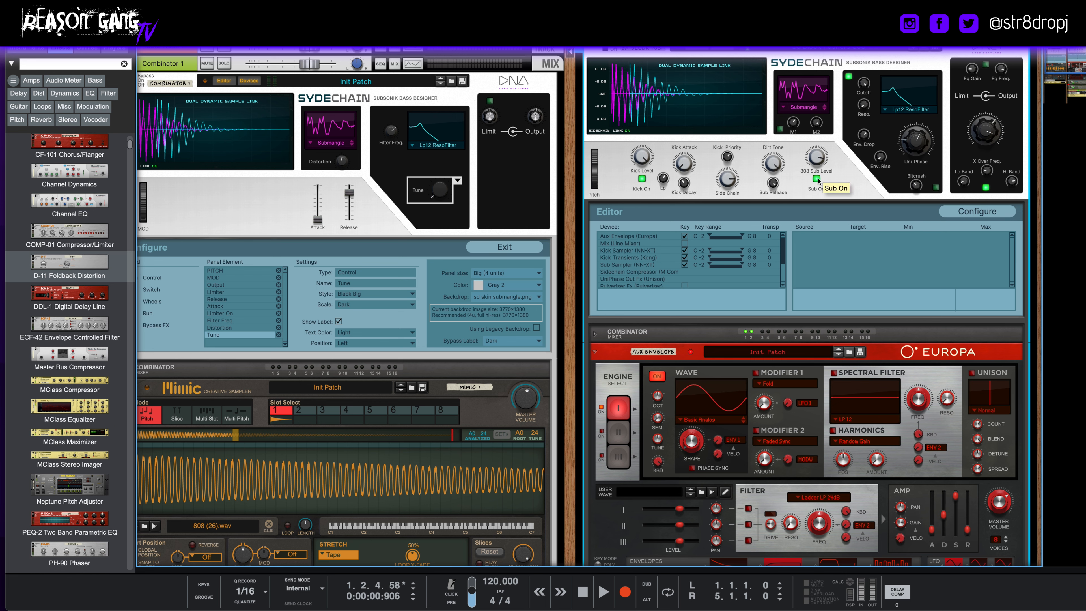
{"action": "left_click_drag", "start_coordinate": [821, 163], "coordinate": [821, 164]}
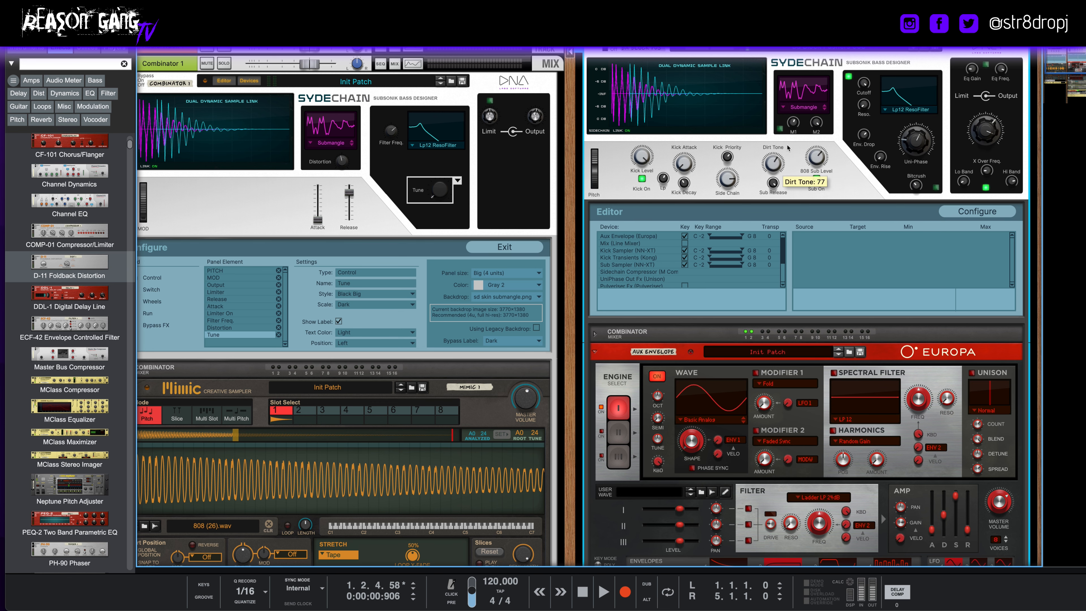
- Advance the Combinator through its patches to Ba Catch The Prey 808 and on to Ba Clean 808
{"action": "scroll", "coordinate": [851, 137], "scroll_direction": "up", "scroll_amount": 2}
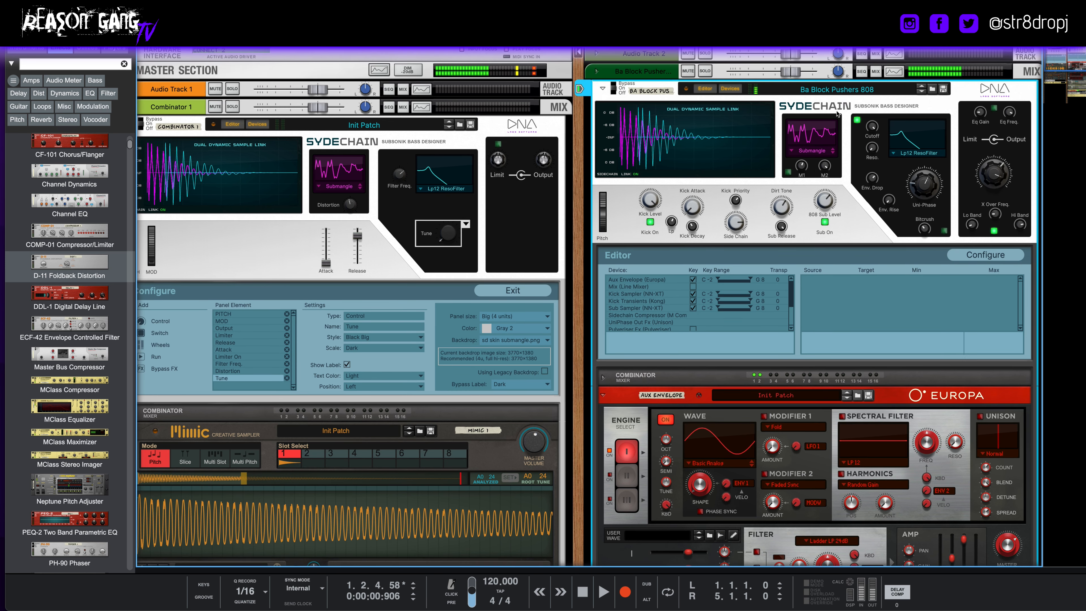
{"action": "left_click", "coordinate": [921, 91]}
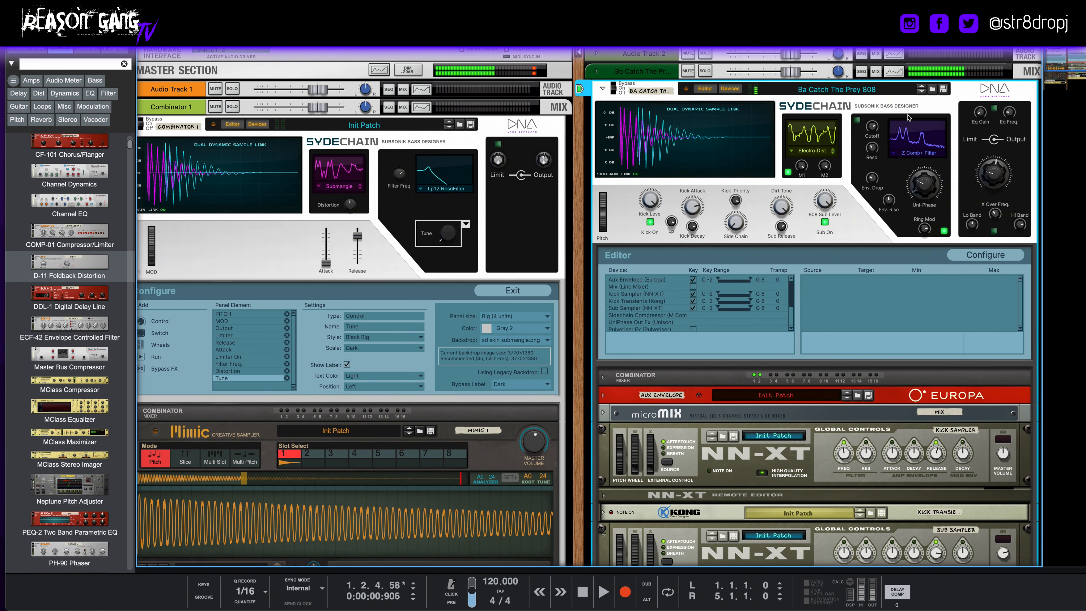
{"action": "left_click", "coordinate": [921, 92]}
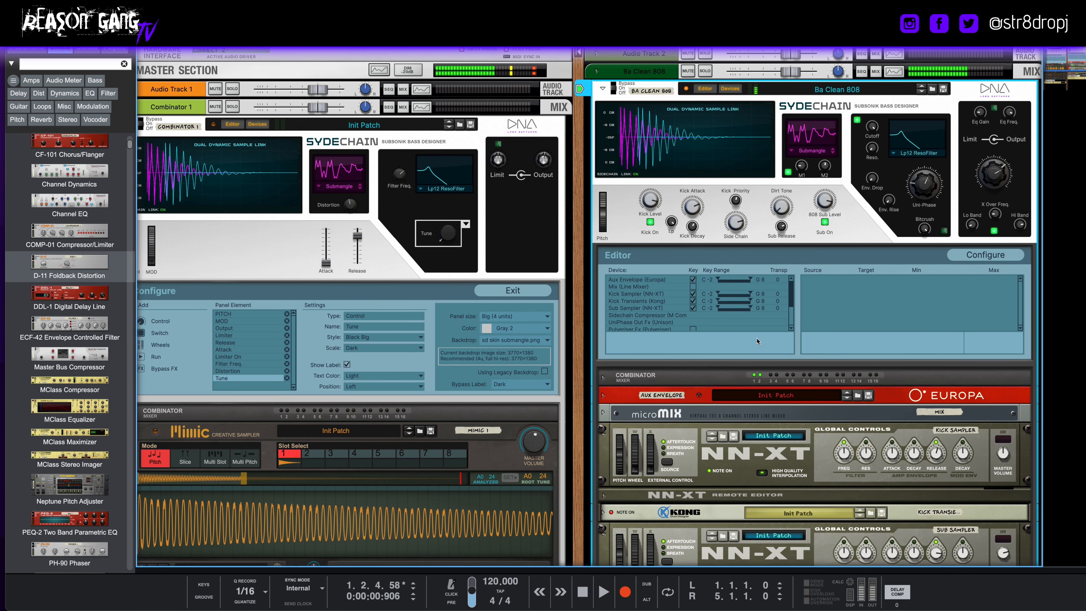
- Unfold the Kick Sampler NN-XT's remote editor, select the Kick (1).wav zone to inspect it, and fold the editor again
{"action": "scroll", "coordinate": [757, 342], "scroll_direction": "down", "scroll_amount": 3}
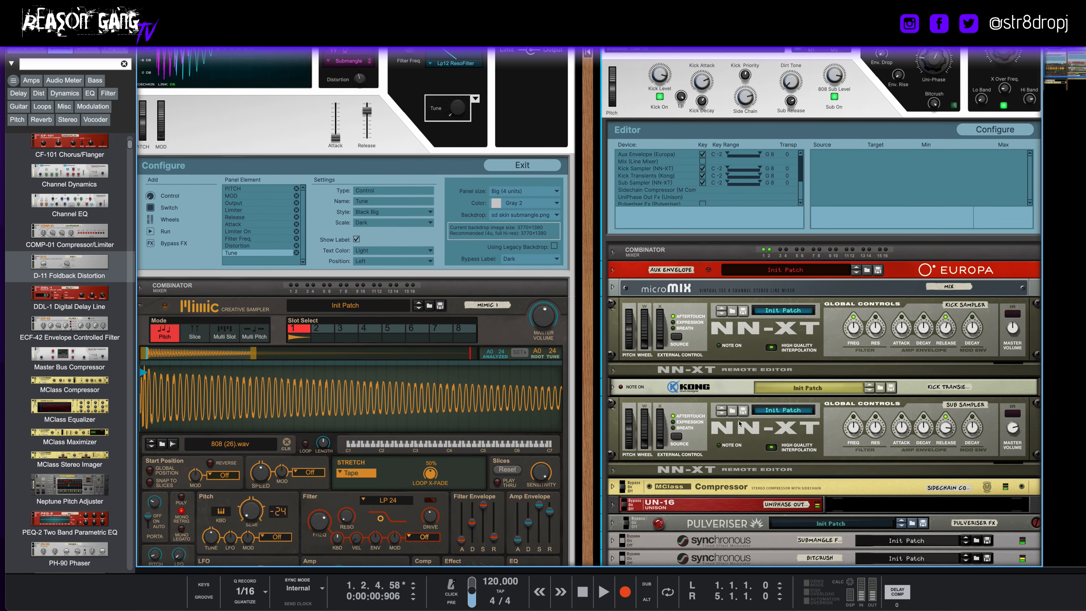
{"action": "scroll", "coordinate": [740, 424], "scroll_direction": "down", "scroll_amount": 2}
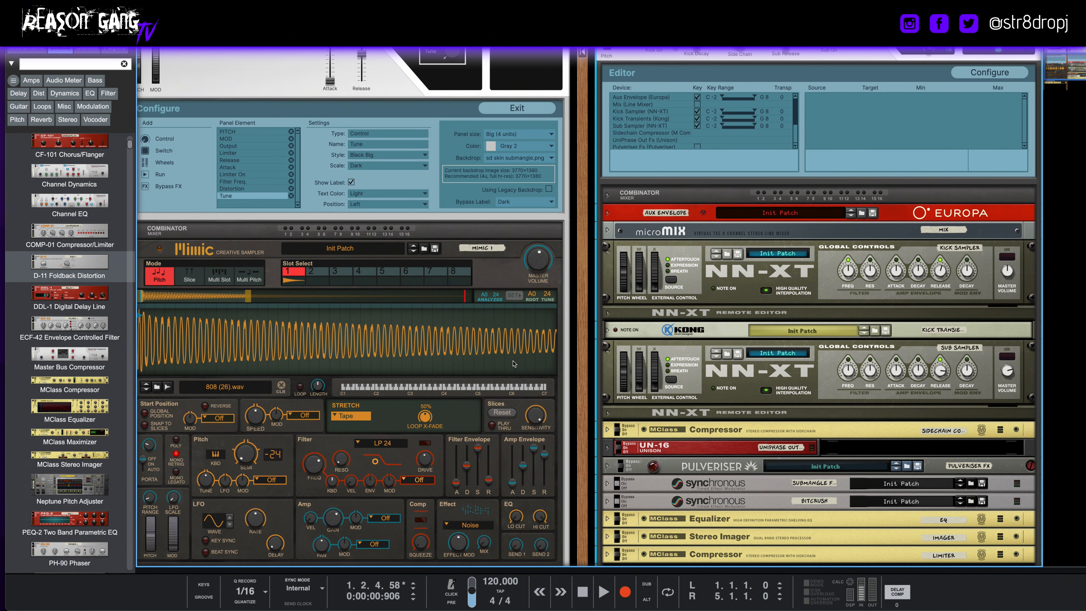
{"action": "scroll", "coordinate": [626, 315], "scroll_direction": "left", "scroll_amount": 1}
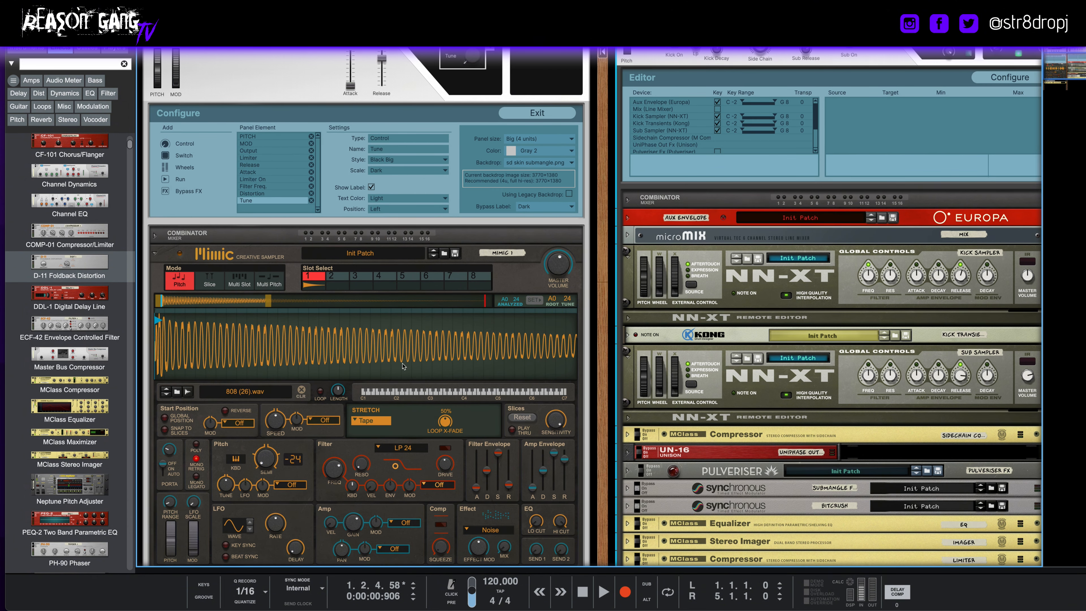
{"action": "left_click", "coordinate": [627, 318]}
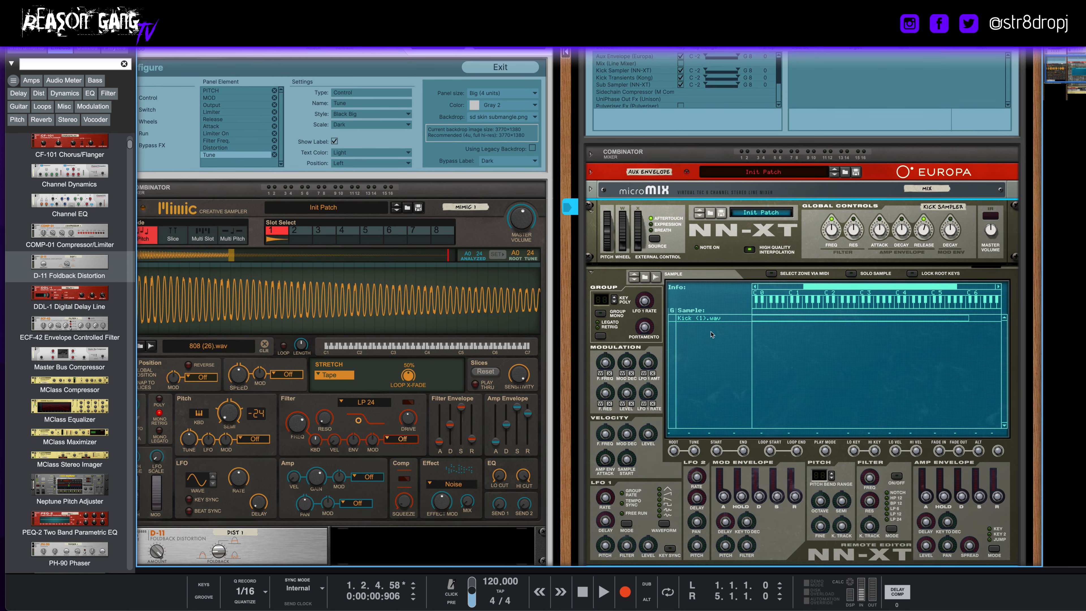
{"action": "left_click", "coordinate": [717, 320]}
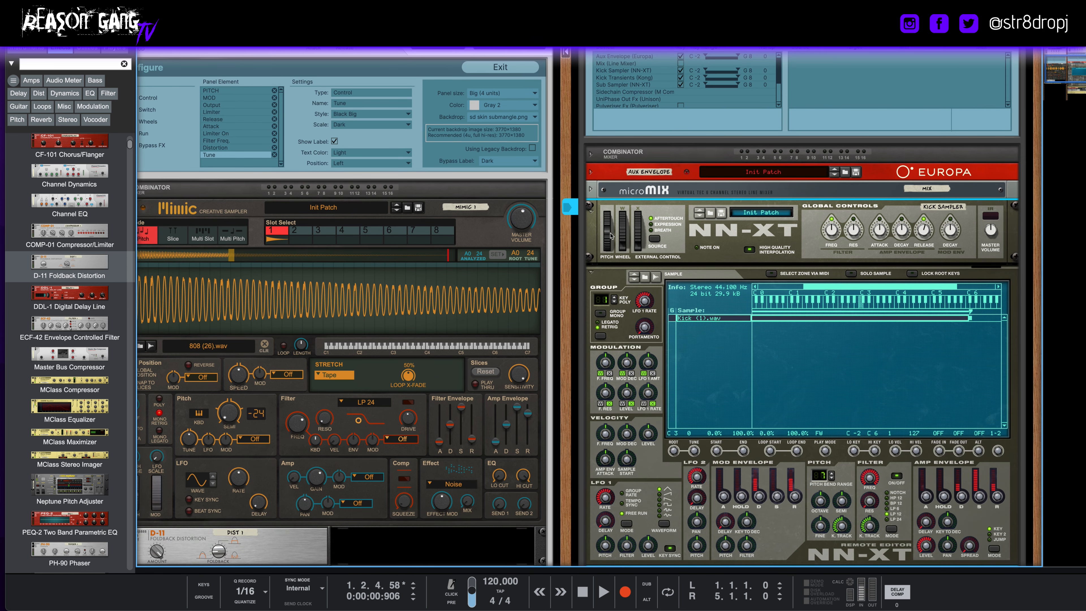
{"action": "left_click", "coordinate": [591, 272]}
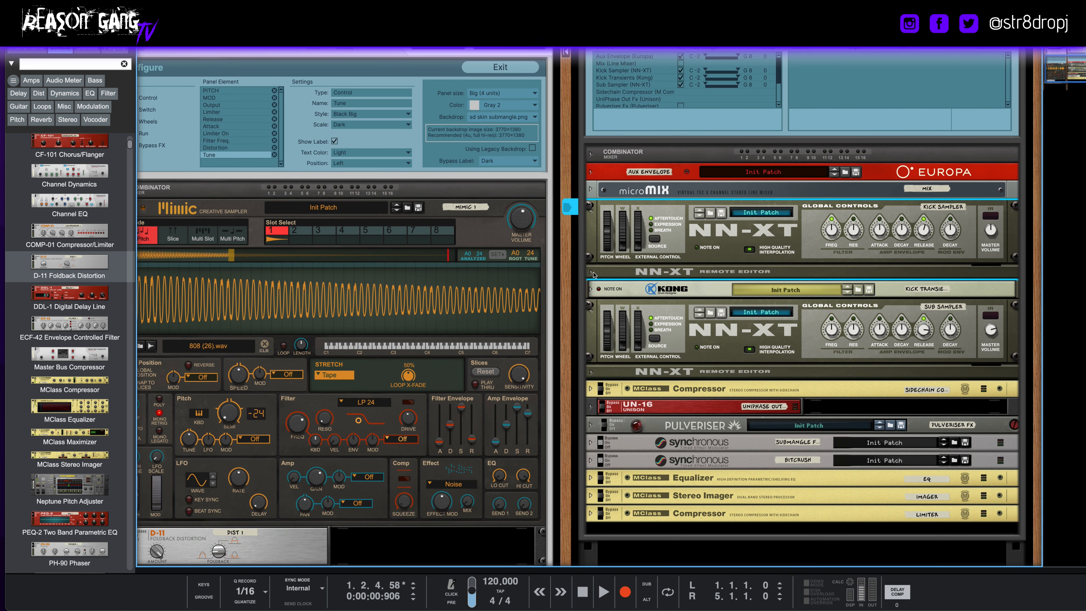
- Unfold the Sub Sampler NN-XT's remote editor and select the 808 (6).wav zone to inspect its settings
{"action": "left_click", "coordinate": [592, 372]}
{"action": "left_click", "coordinate": [703, 320]}
{"action": "scroll", "coordinate": [839, 391], "scroll_direction": "down", "scroll_amount": 2}
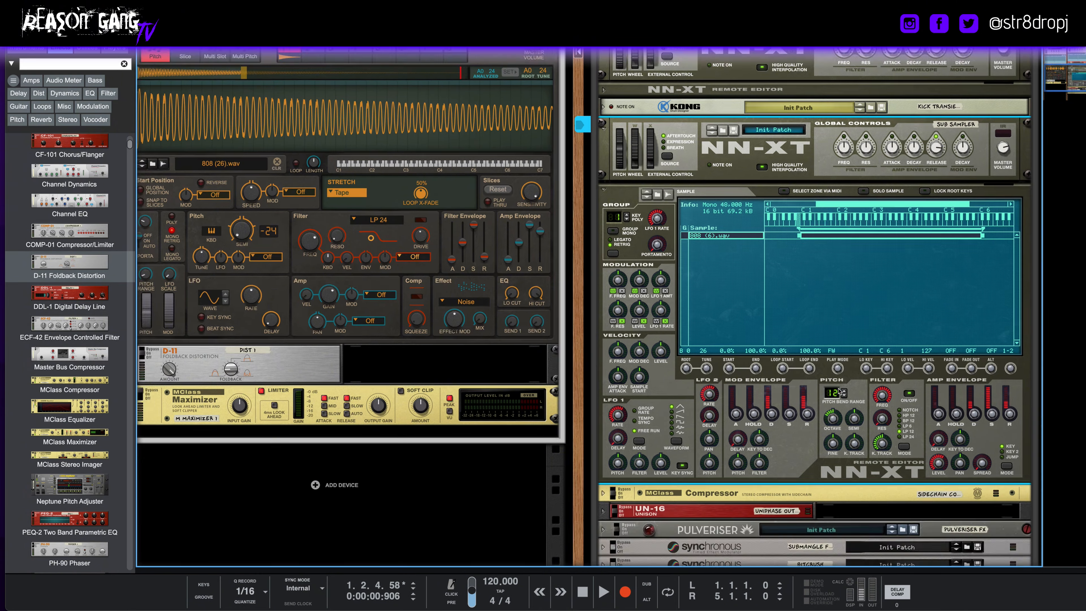
- Unfold the Bitcrush and Submangle Synchronous devices, the Pulveriser and the UN-16 Unison to inspect their settings
{"action": "scroll", "coordinate": [839, 392], "scroll_direction": "down", "scroll_amount": 4}
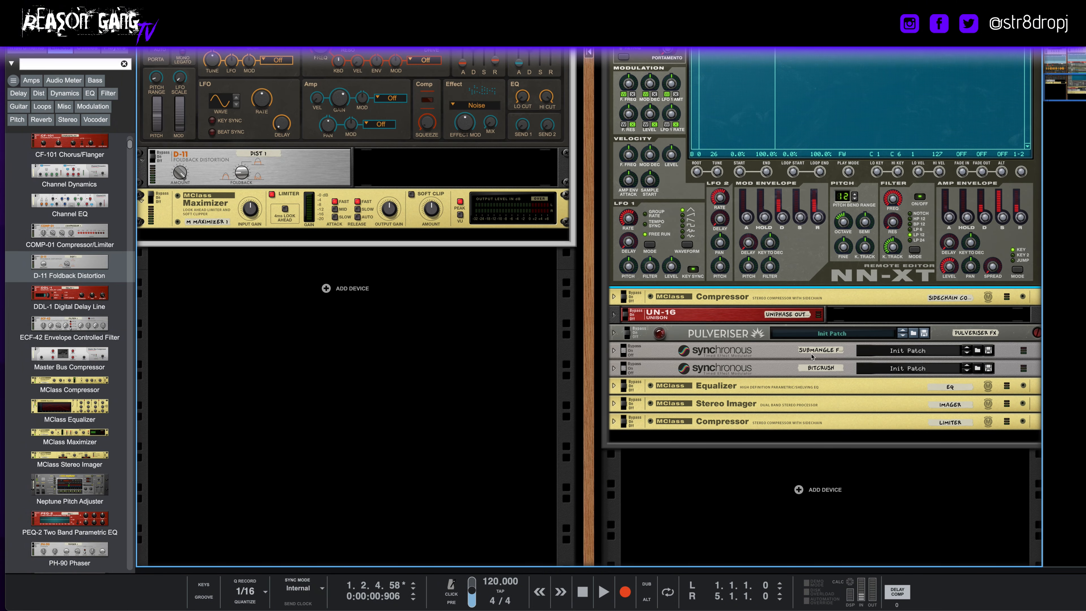
{"action": "left_click", "coordinate": [615, 369]}
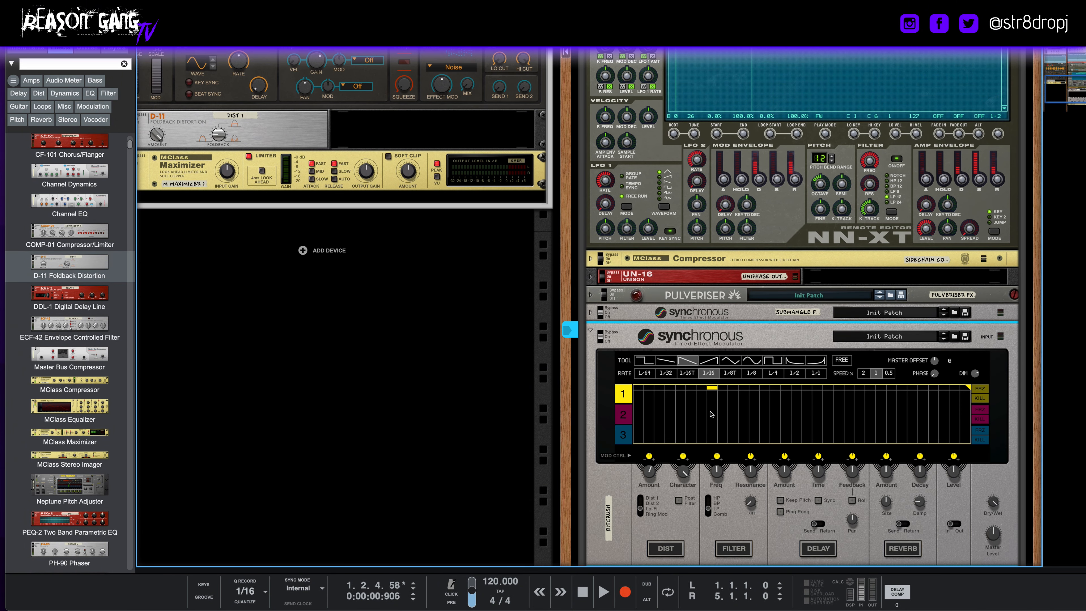
{"action": "scroll", "coordinate": [710, 429], "scroll_direction": "down", "scroll_amount": 1}
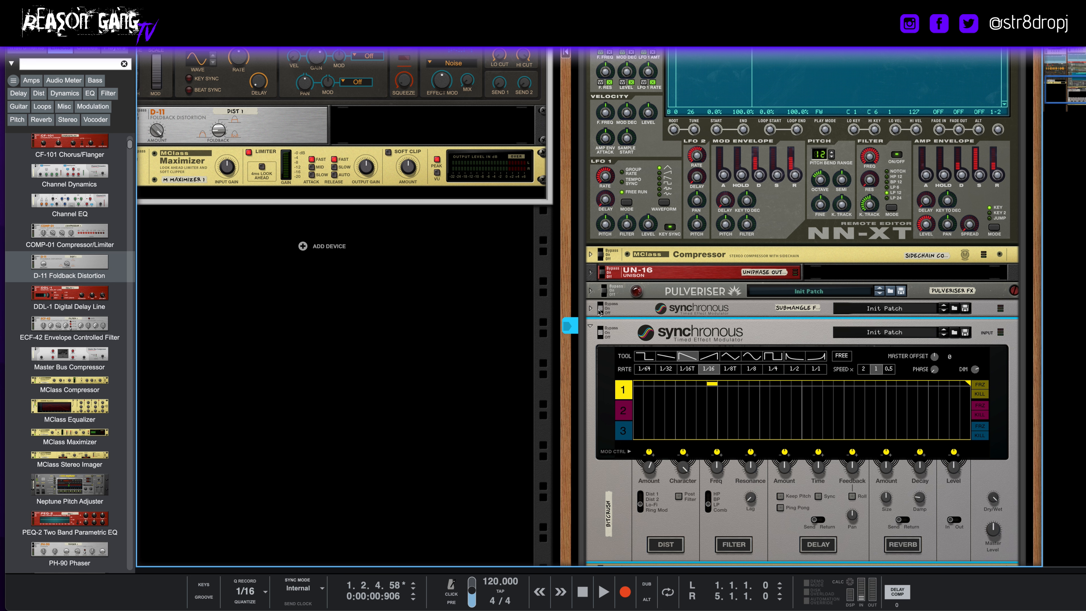
{"action": "left_click", "coordinate": [590, 309]}
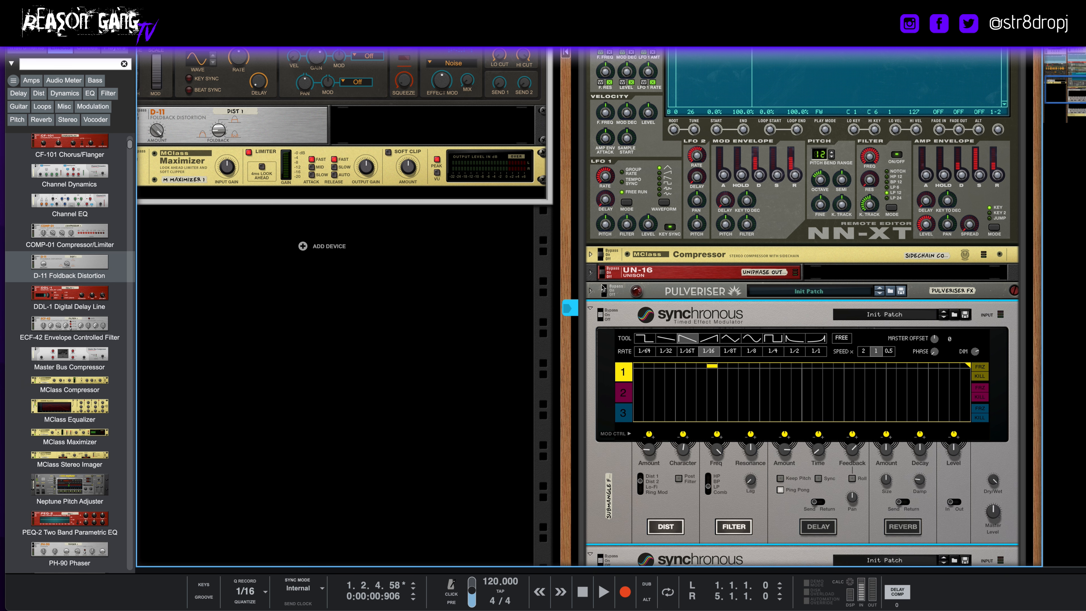
{"action": "left_click", "coordinate": [591, 293]}
{"action": "left_click", "coordinate": [591, 292]}
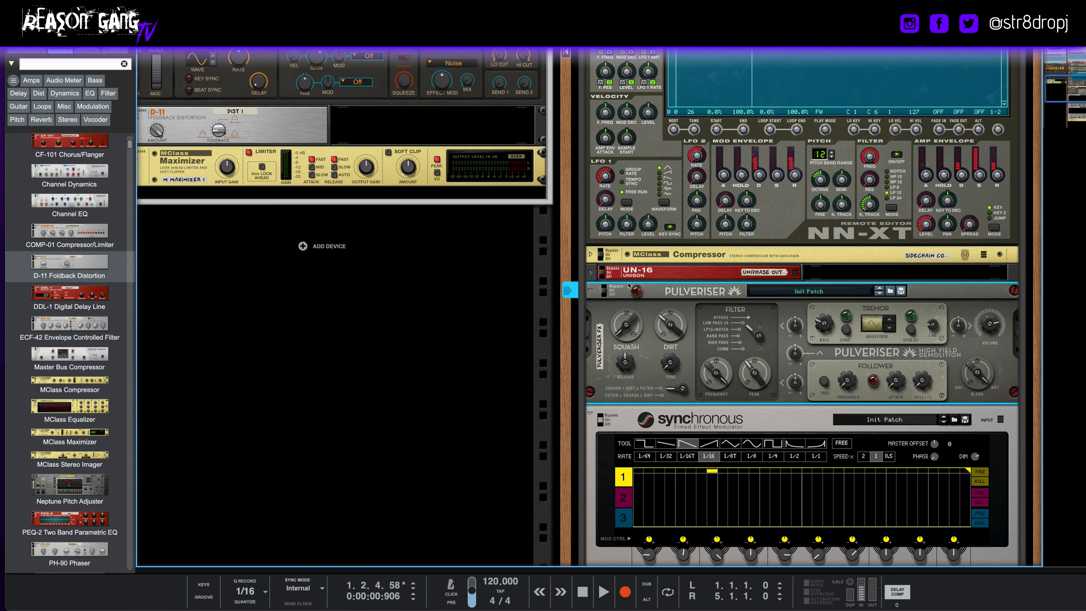
{"action": "left_click", "coordinate": [591, 272]}
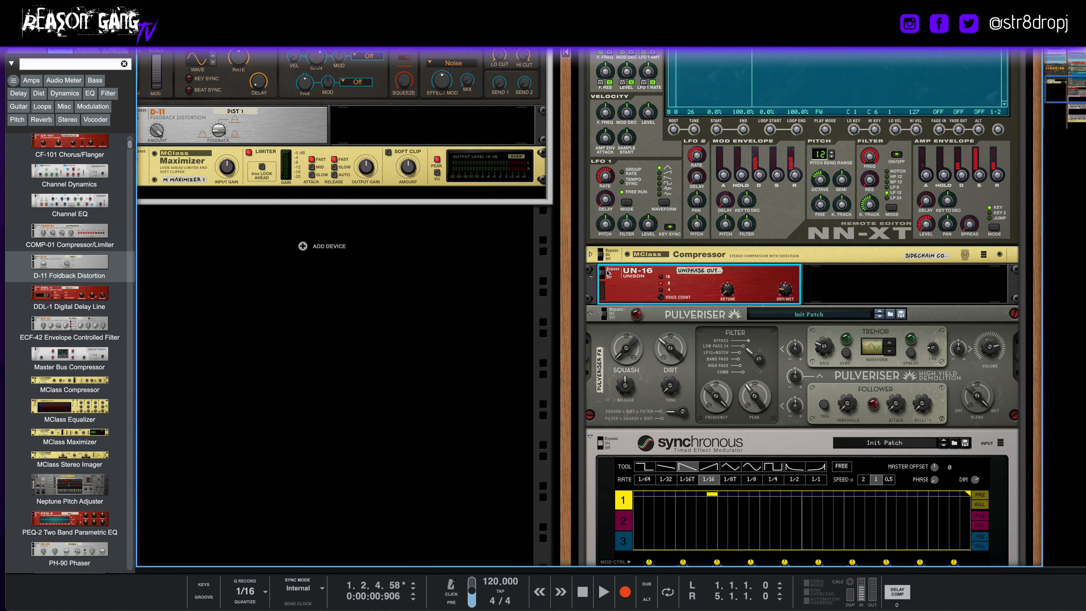
- Unfold the sidechain Compressor, the EQ Equalizer, the Stereo Imager and the limiter Compressor to inspect their settings
{"action": "scroll", "coordinate": [628, 339], "scroll_direction": "down", "scroll_amount": 12}
{"action": "scroll", "coordinate": [636, 337], "scroll_direction": "up", "scroll_amount": 10}
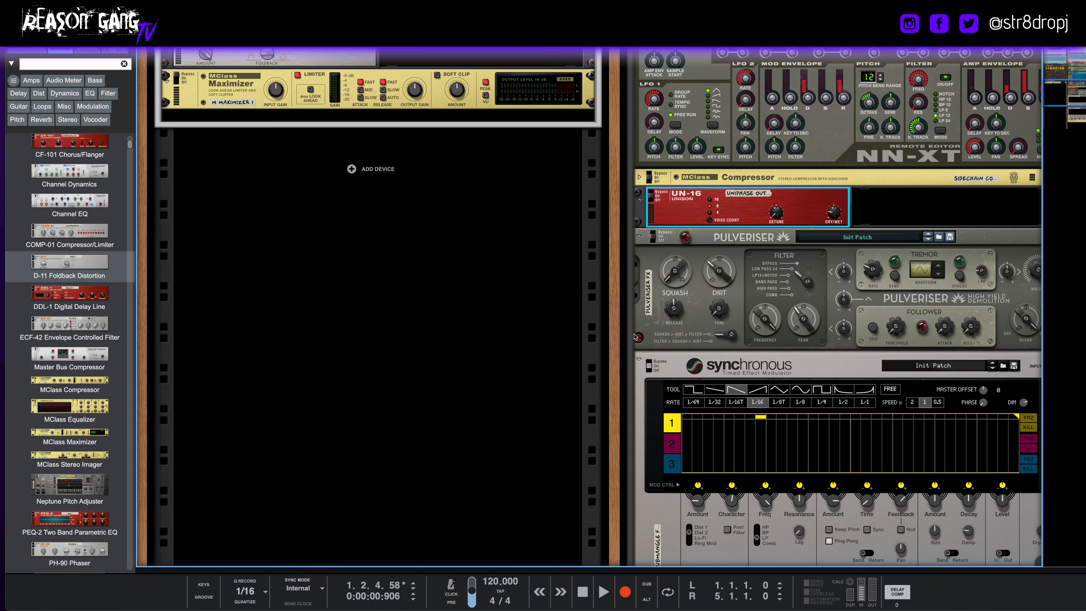
{"action": "left_click", "coordinate": [659, 179]}
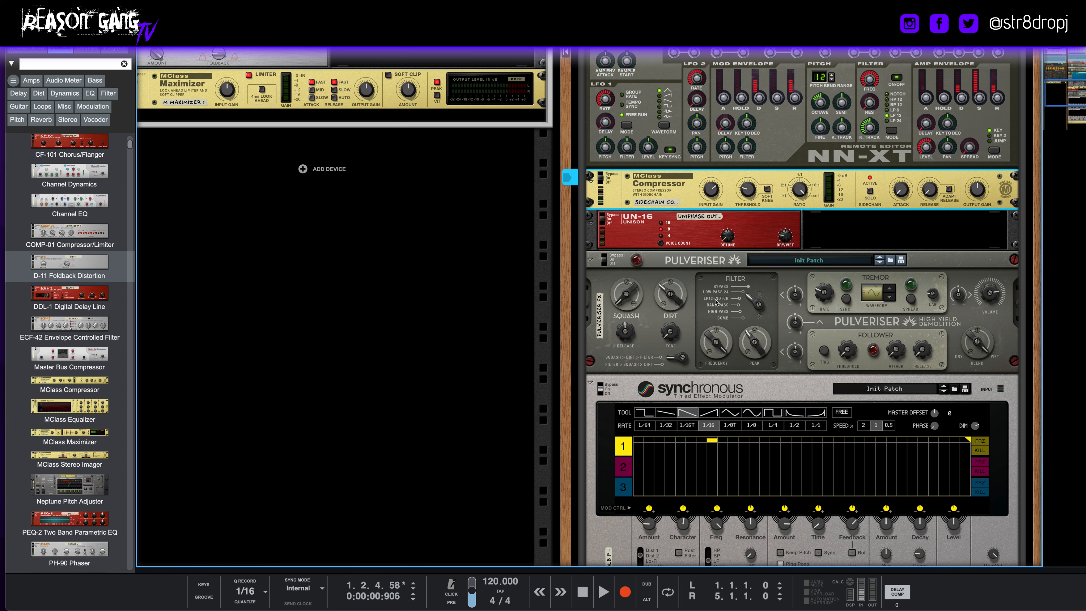
{"action": "scroll", "coordinate": [682, 256], "scroll_direction": "down", "scroll_amount": 15}
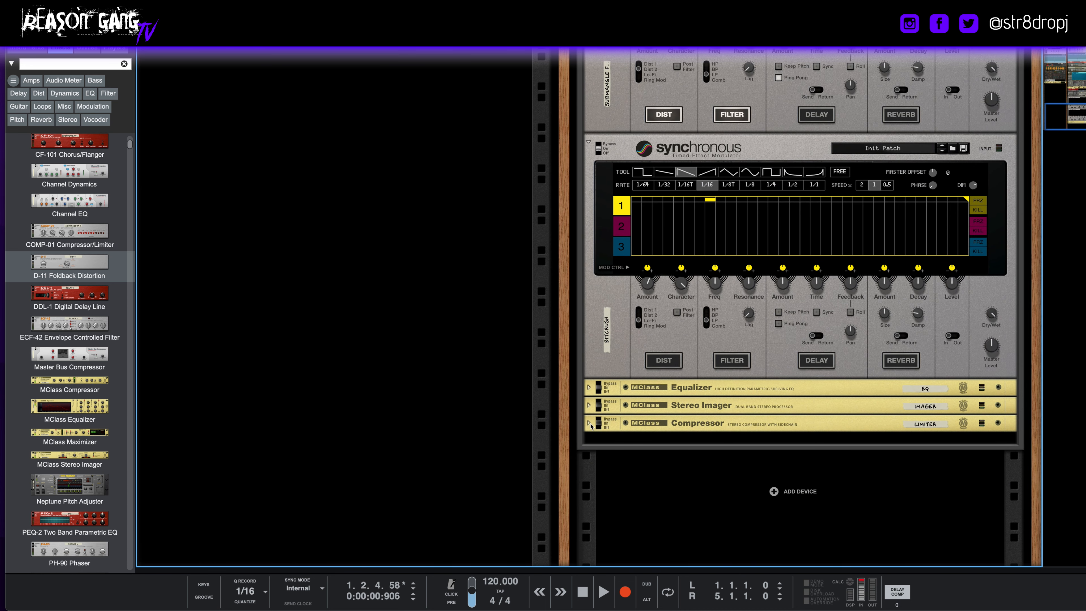
{"action": "left_click", "coordinate": [588, 388]}
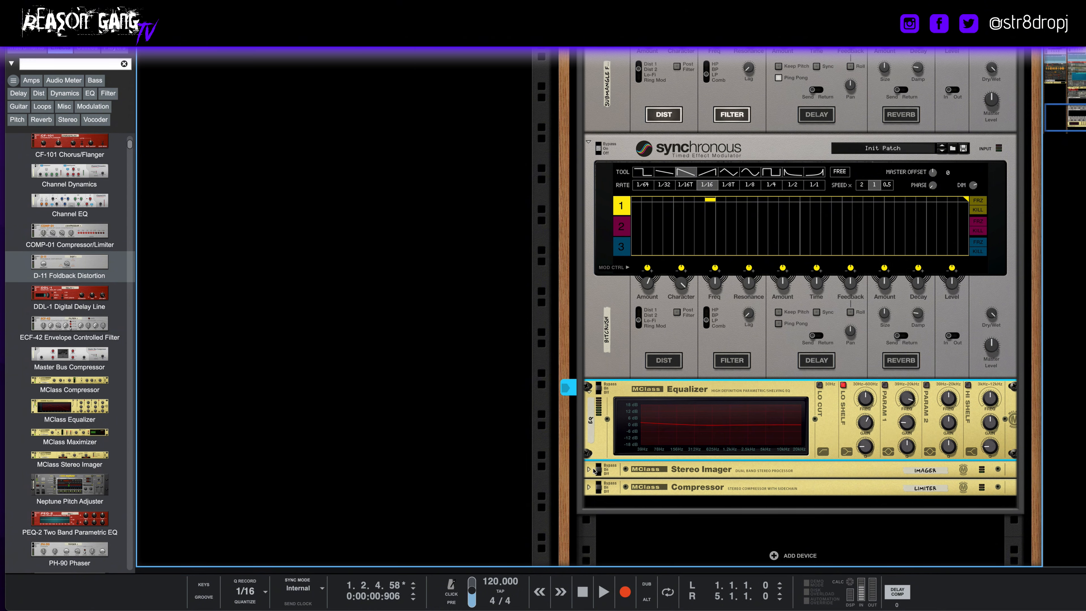
{"action": "left_click", "coordinate": [588, 465]}
{"action": "scroll", "coordinate": [591, 493], "scroll_direction": "down", "scroll_amount": 2}
{"action": "left_click", "coordinate": [594, 435]}
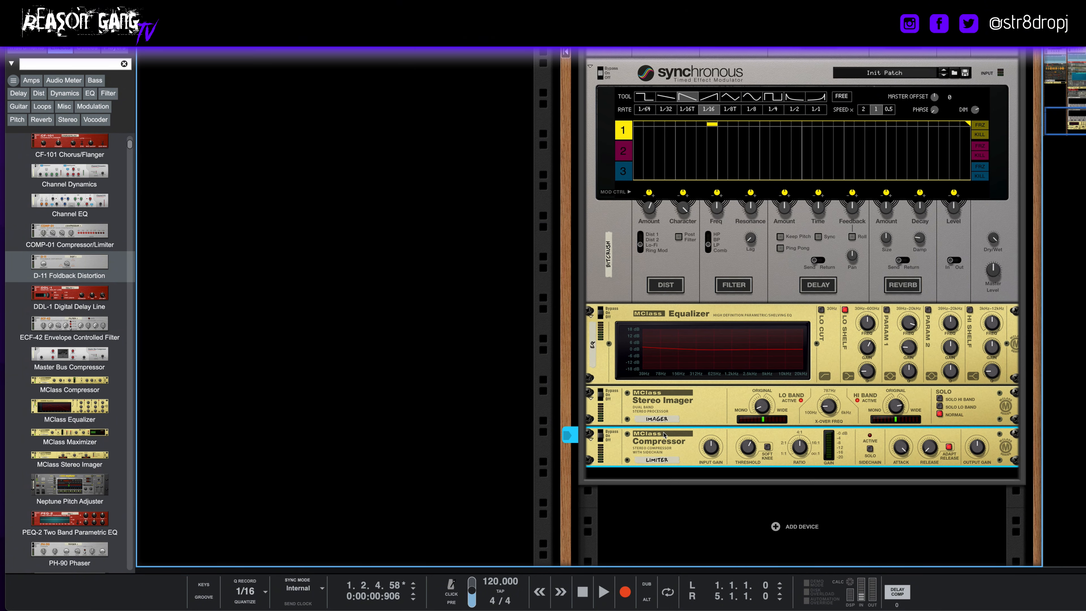
- Browse patches for the Ba Clean 808 Combinator and open the Sydechain Subsonik Bass Designer 2 ReFill from the DNA Refills location
{"action": "scroll", "coordinate": [759, 407], "scroll_direction": "up", "scroll_amount": 20}
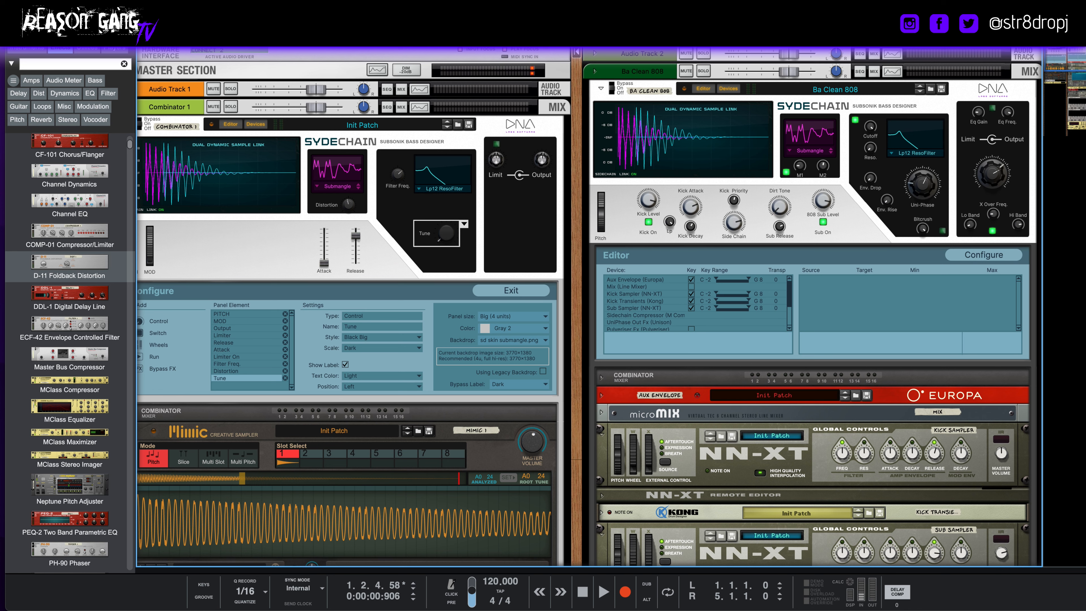
{"action": "left_click", "coordinate": [931, 89]}
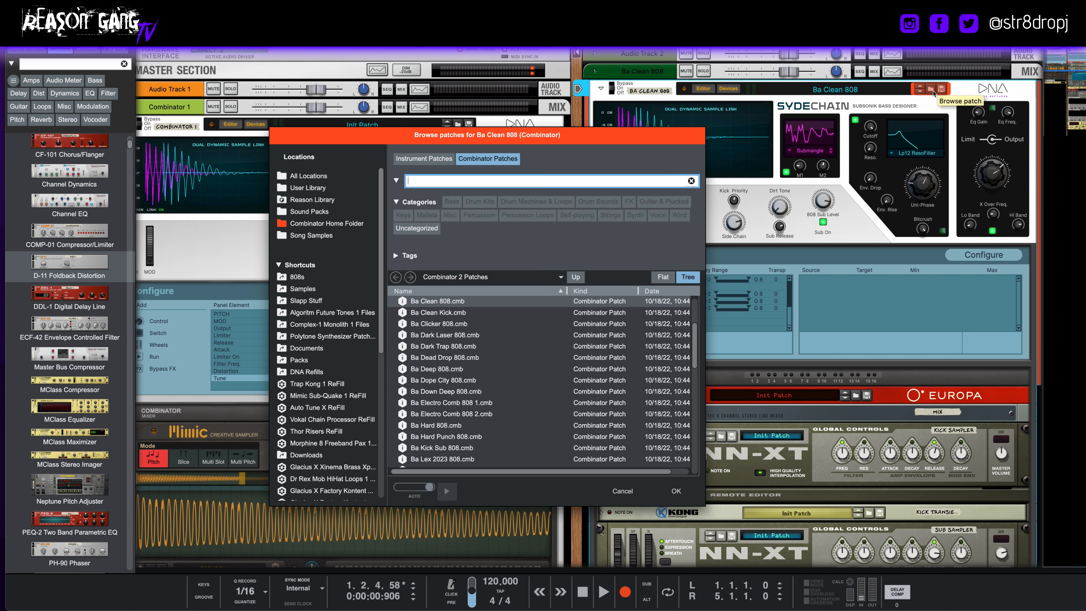
{"action": "left_click", "coordinate": [489, 278]}
{"action": "left_click", "coordinate": [486, 370]}
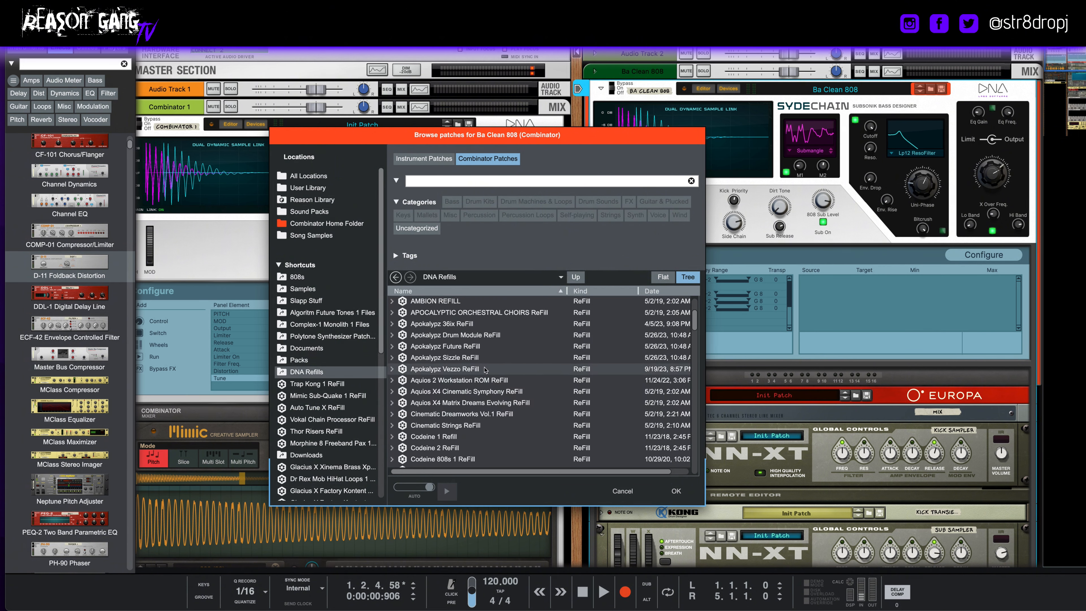
{"action": "scroll", "coordinate": [486, 370], "scroll_direction": "down", "scroll_amount": 20}
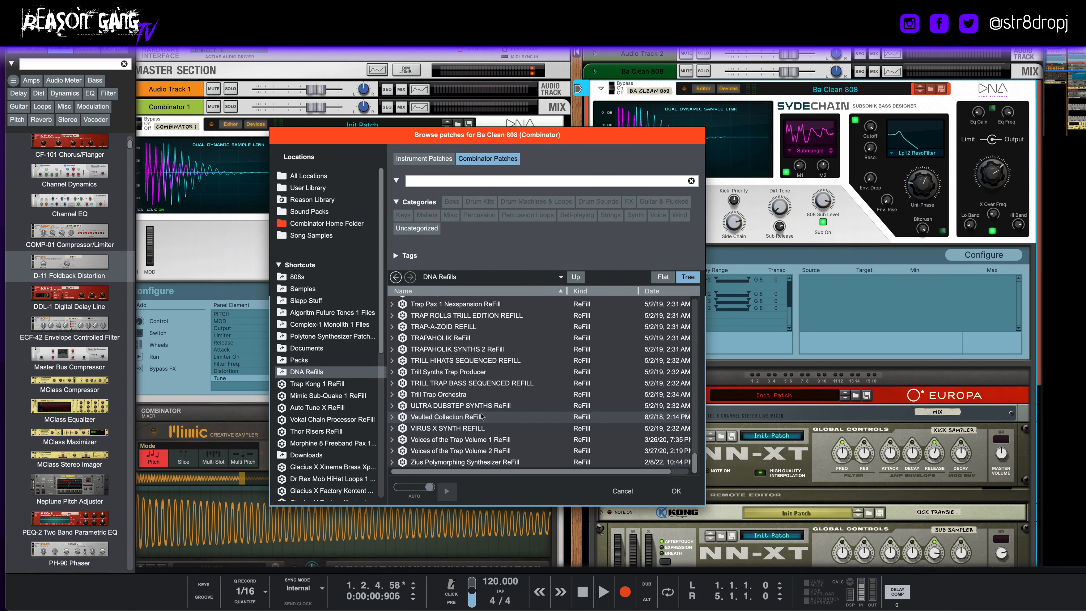
{"action": "scroll", "coordinate": [482, 416], "scroll_direction": "up", "scroll_amount": 6}
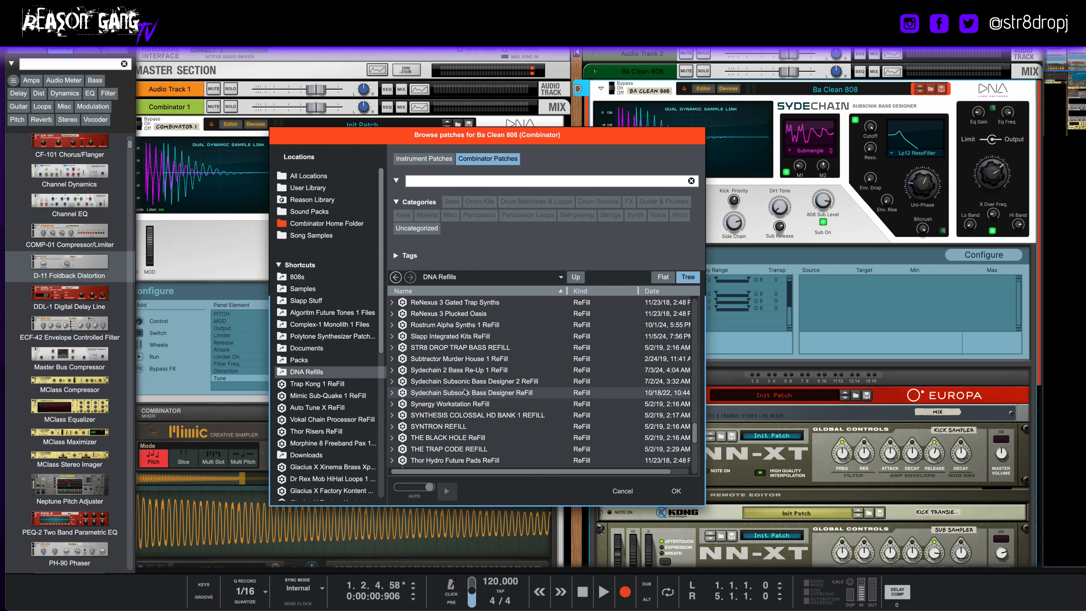
{"action": "double_click", "coordinate": [490, 381]}
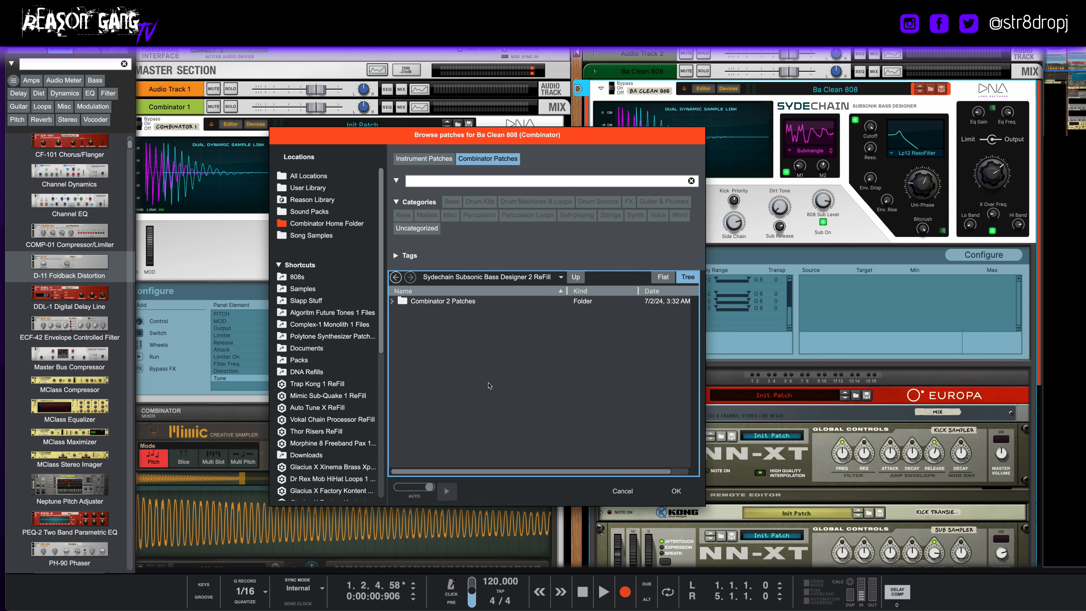
- Load the Ba 42 Dizoug 808.cmb patch from the ReFill's Combinator 2 Patches folder
{"action": "double_click", "coordinate": [449, 302]}
{"action": "left_click", "coordinate": [461, 302]}
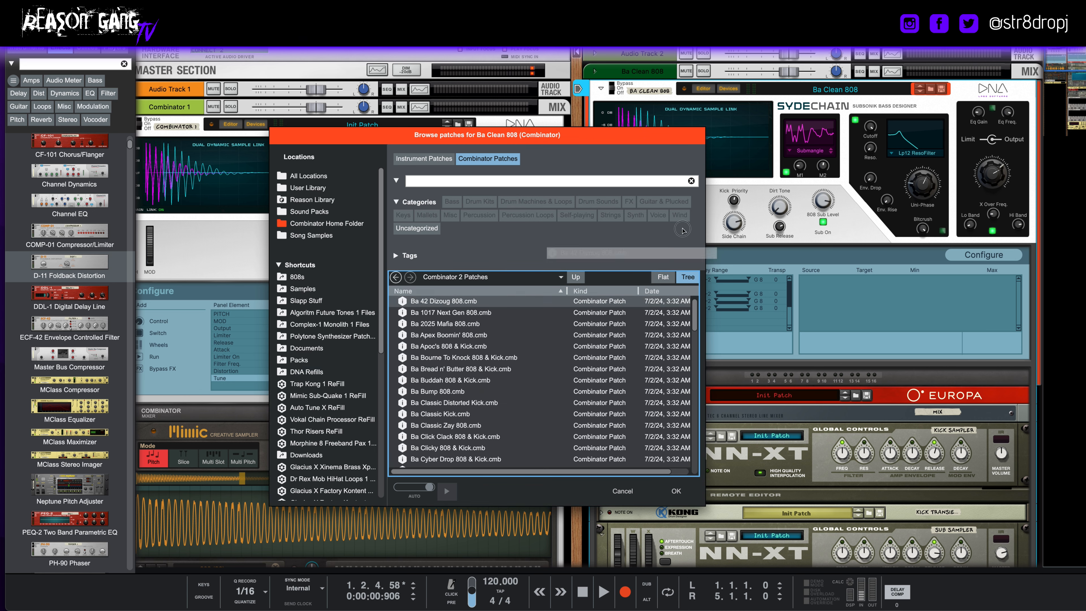
{"action": "left_click", "coordinate": [678, 492]}
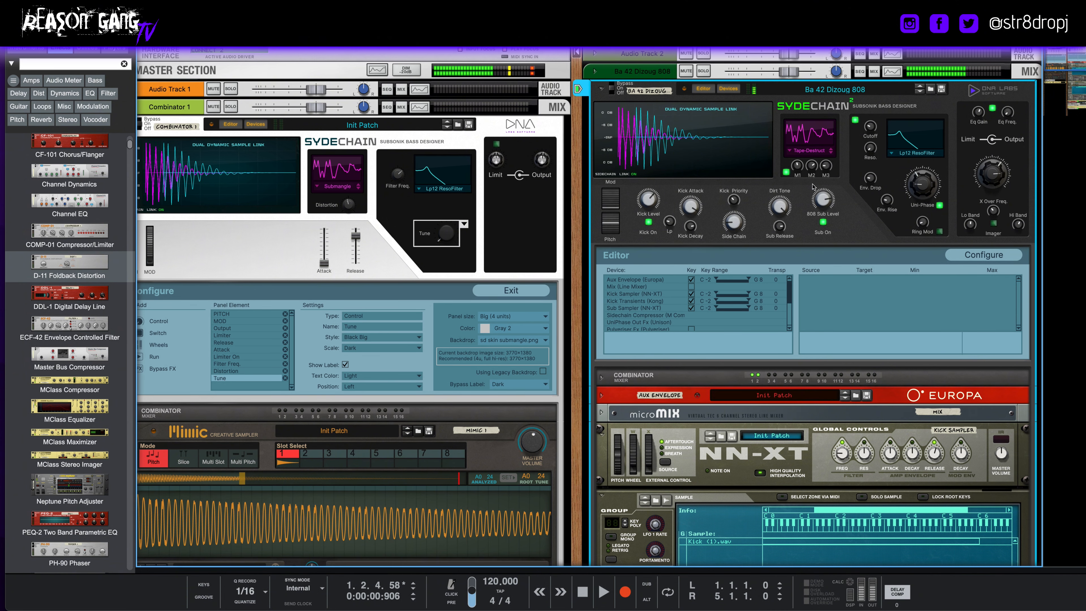
- Examine the Ba 42 Dizoug 808 Combinator's NN-XT samplers and folded effect devices, and compare its panel with Combinator 1
{"action": "left_click_drag", "start_coordinate": [800, 167], "coordinate": [821, 134]}
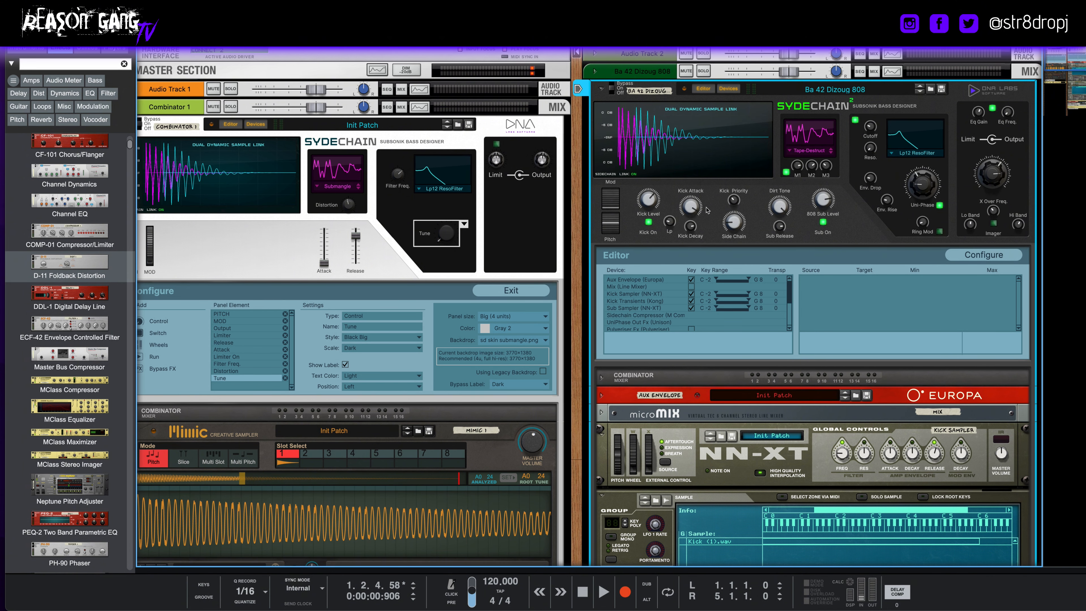
{"action": "scroll", "coordinate": [708, 208], "scroll_direction": "down", "scroll_amount": 6}
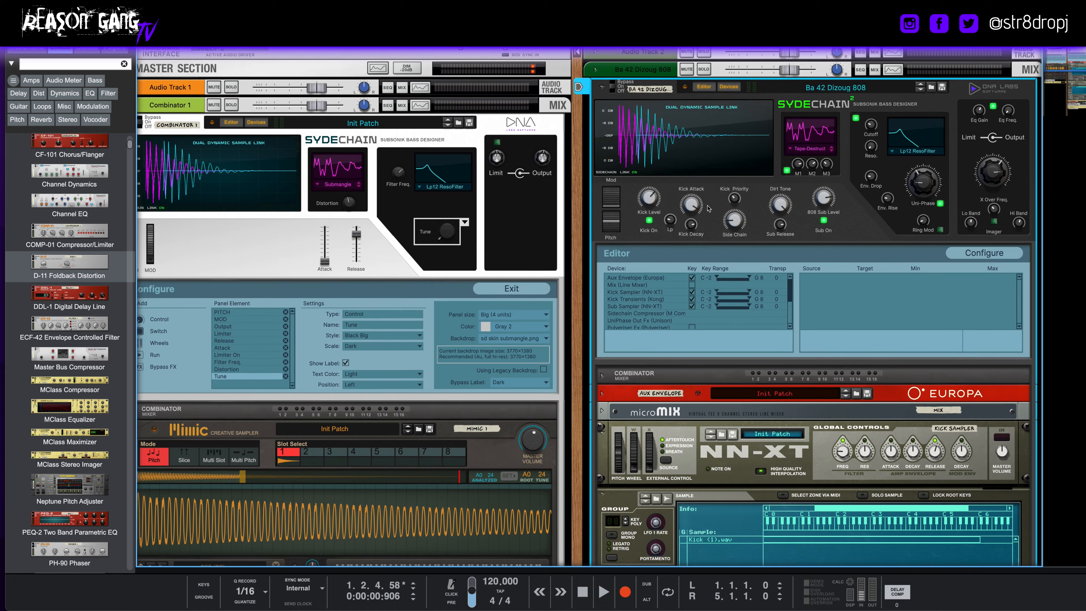
{"action": "scroll", "coordinate": [708, 208], "scroll_direction": "down", "scroll_amount": 6}
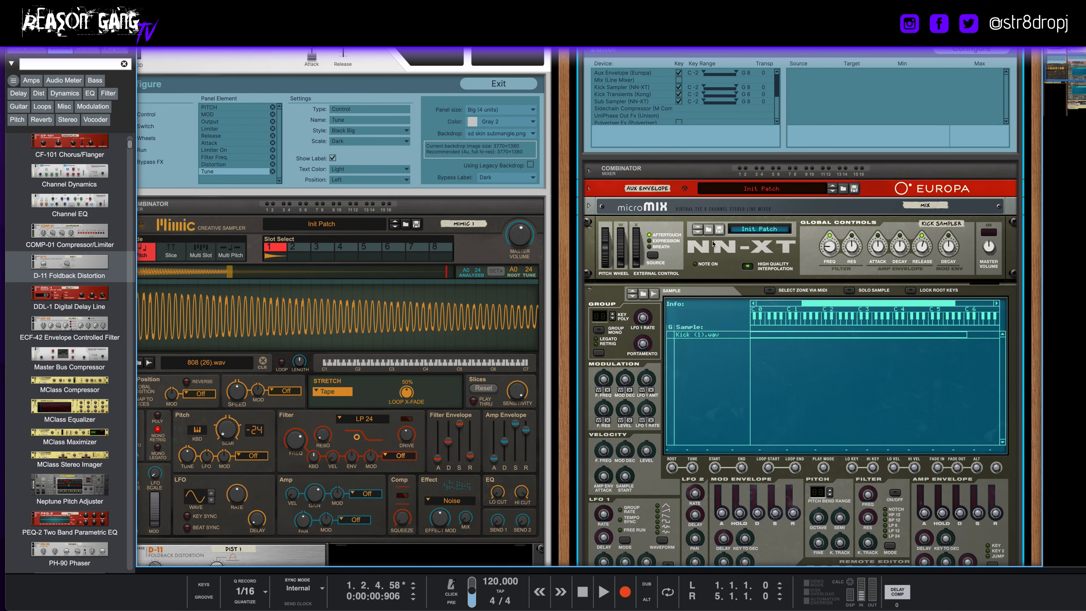
{"action": "scroll", "coordinate": [631, 310], "scroll_direction": "up", "scroll_amount": 4}
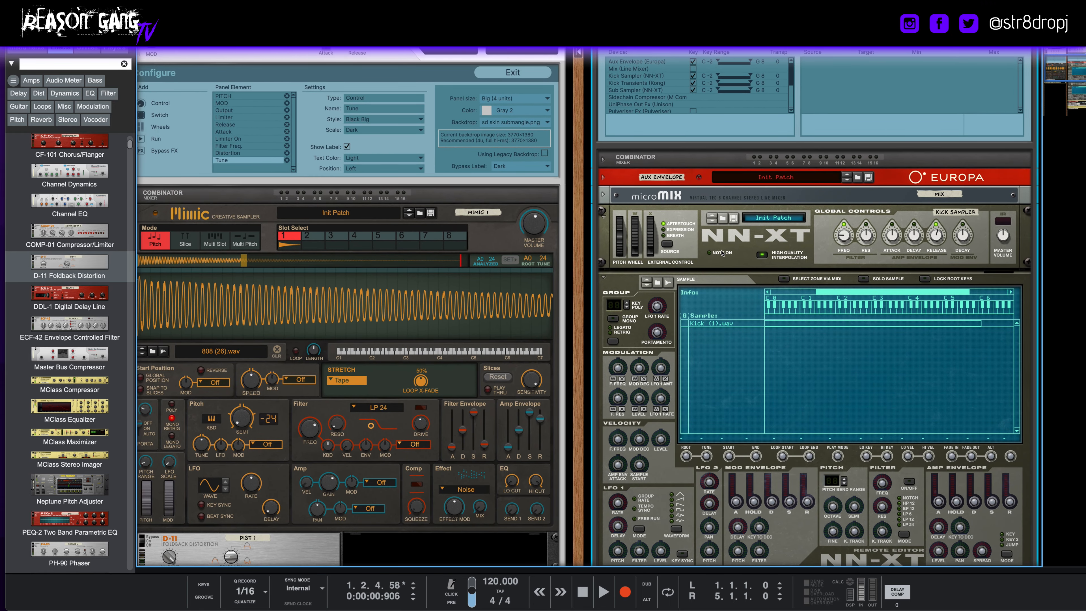
{"action": "scroll", "coordinate": [739, 257], "scroll_direction": "down", "scroll_amount": 10}
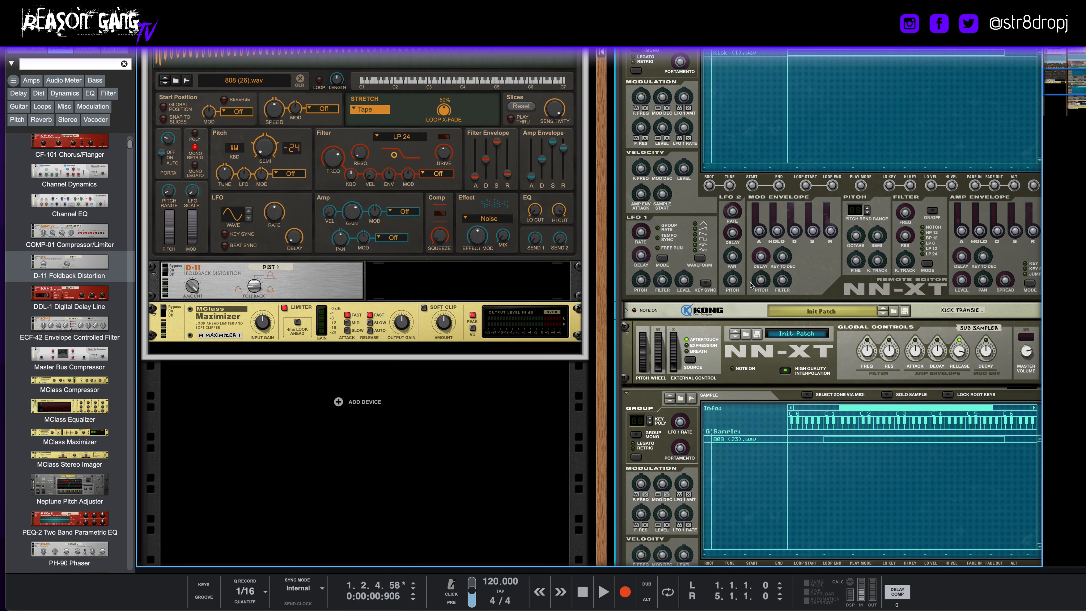
{"action": "scroll", "coordinate": [751, 286], "scroll_direction": "up", "scroll_amount": 2}
{"action": "scroll", "coordinate": [751, 285], "scroll_direction": "right", "scroll_amount": 1}
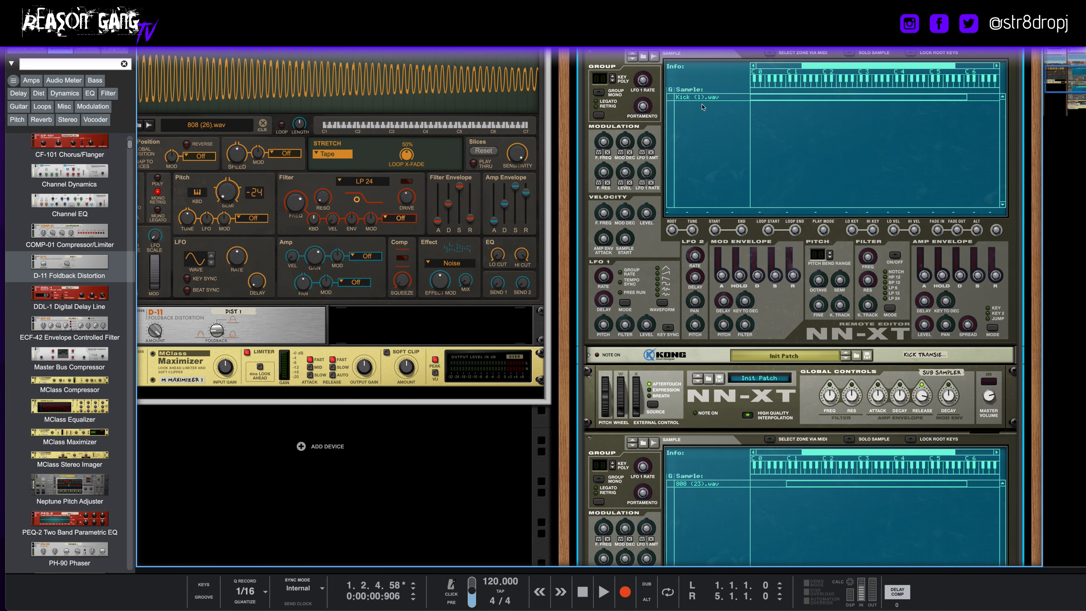
{"action": "scroll", "coordinate": [608, 333], "scroll_direction": "up", "scroll_amount": 5}
{"action": "scroll", "coordinate": [607, 333], "scroll_direction": "left", "scroll_amount": 1}
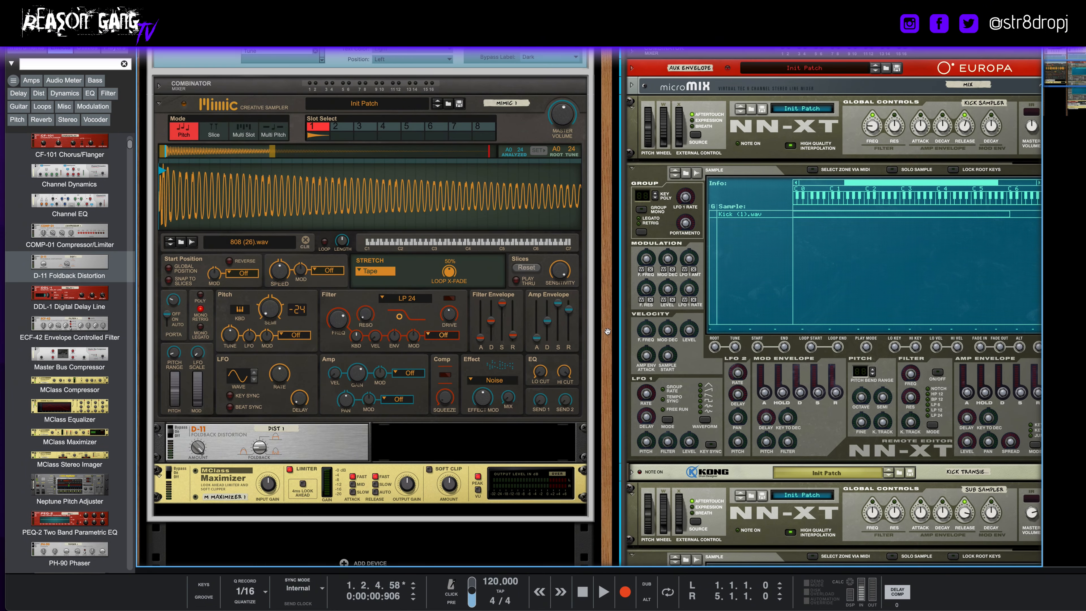
{"action": "scroll", "coordinate": [757, 337], "scroll_direction": "down", "scroll_amount": 8}
{"action": "scroll", "coordinate": [756, 338], "scroll_direction": "right", "scroll_amount": 1}
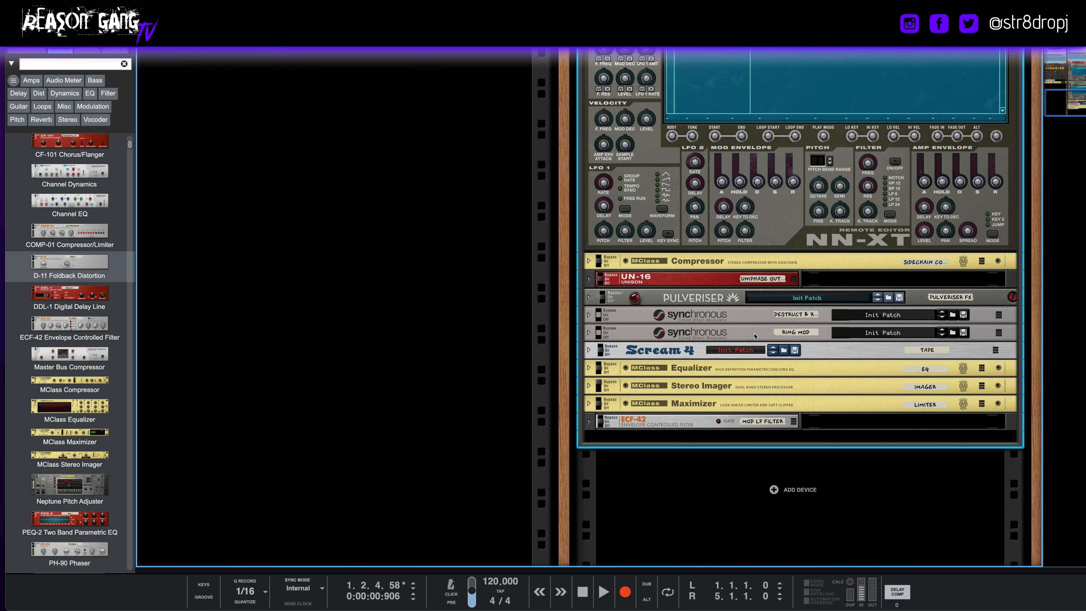
{"action": "scroll", "coordinate": [755, 337], "scroll_direction": "up", "scroll_amount": 7}
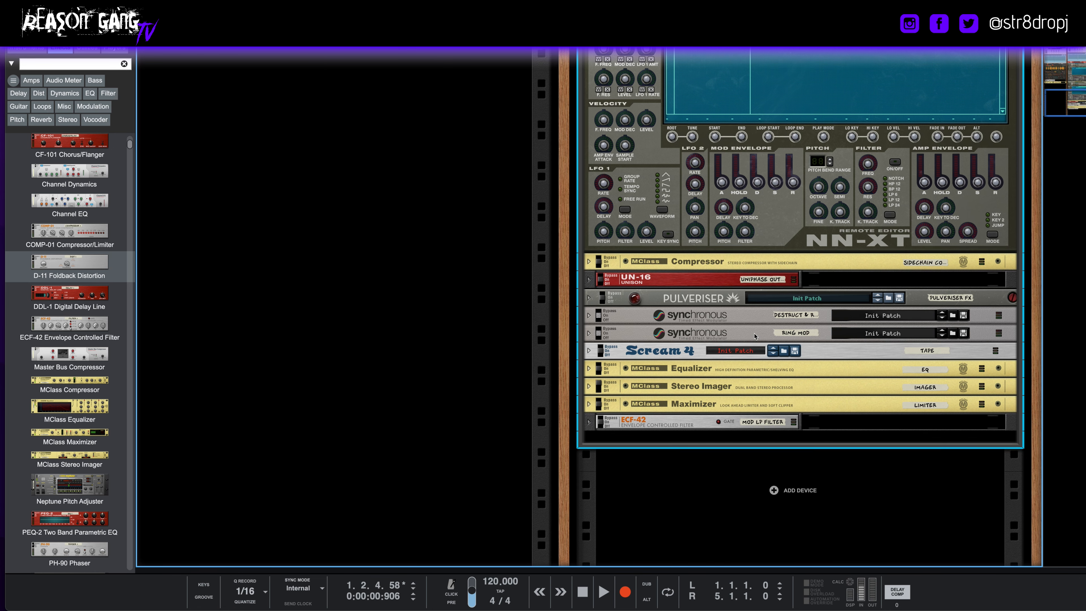
{"action": "scroll", "coordinate": [754, 337], "scroll_direction": "left", "scroll_amount": 1}
{"action": "scroll", "coordinate": [755, 336], "scroll_direction": "up", "scroll_amount": 12}
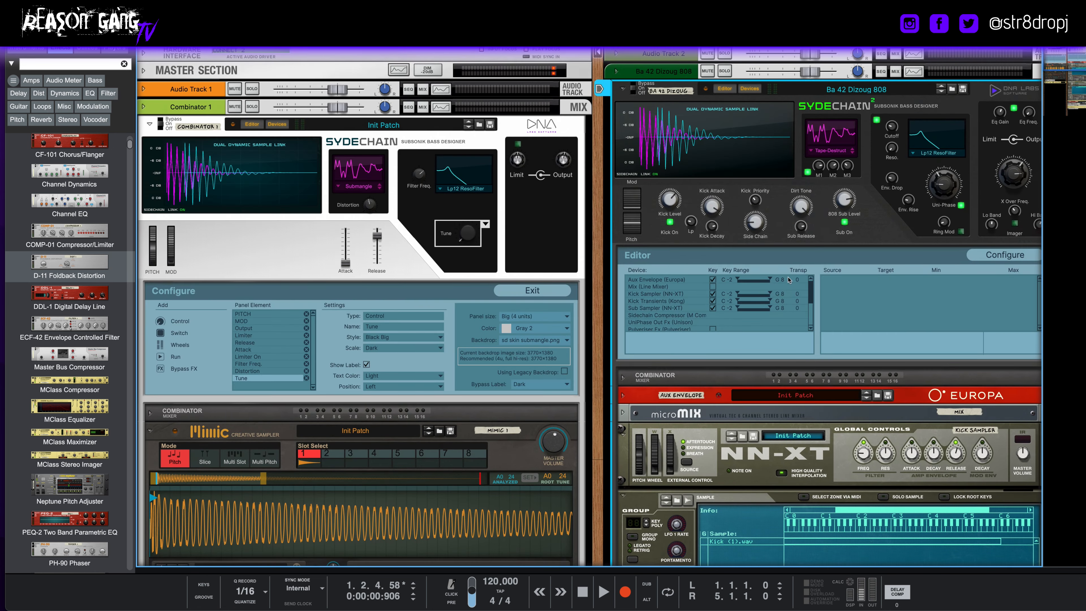
{"action": "scroll", "coordinate": [824, 171], "scroll_direction": "right", "scroll_amount": 1}
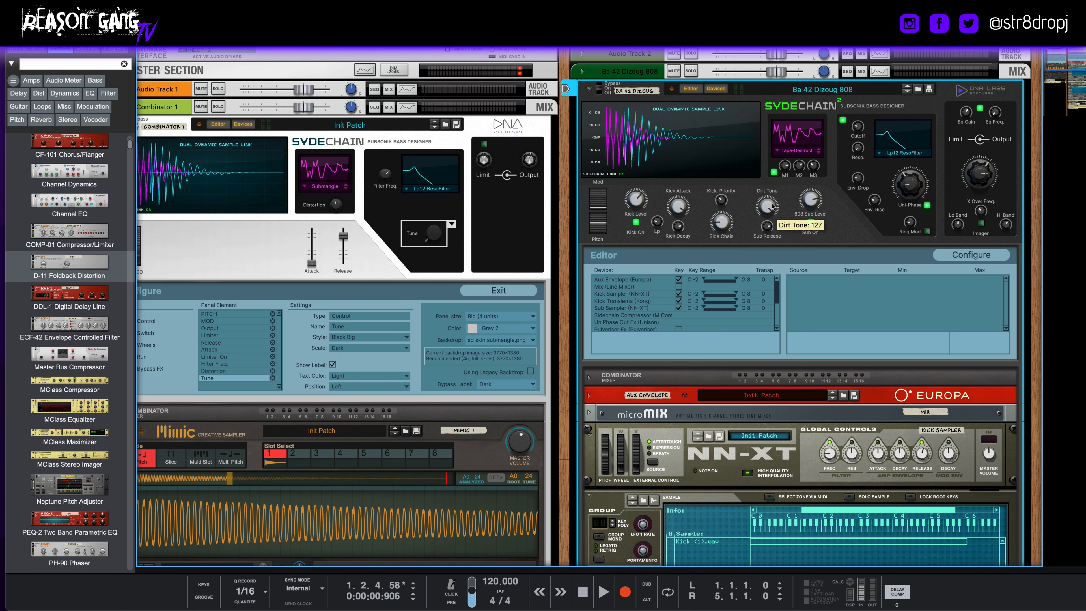
{"action": "scroll", "coordinate": [600, 240], "scroll_direction": "left", "scroll_amount": 3}
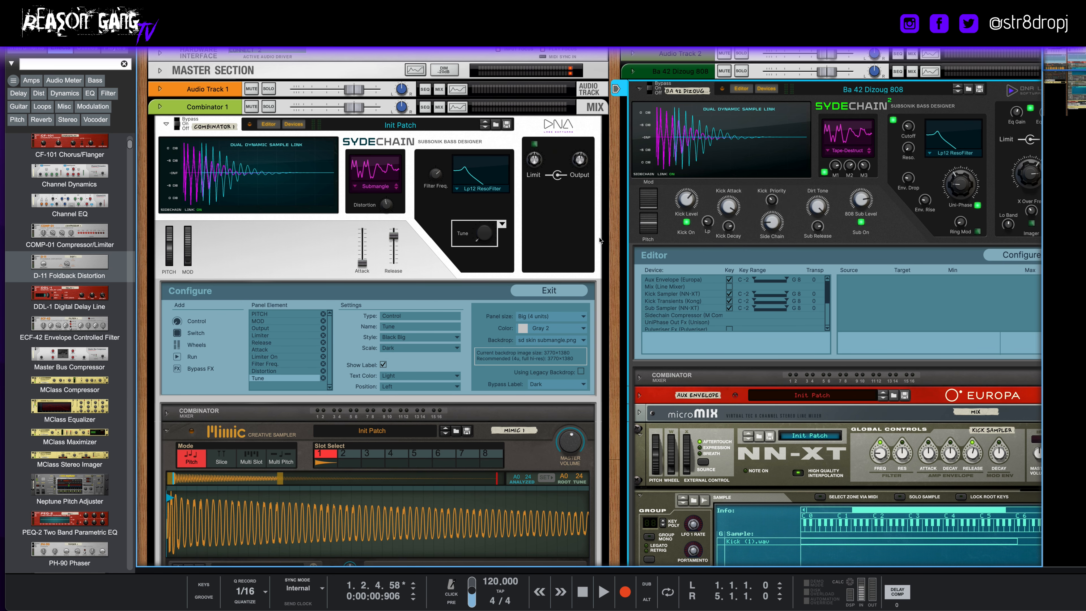
{"action": "scroll", "coordinate": [600, 240], "scroll_direction": "right", "scroll_amount": 3}
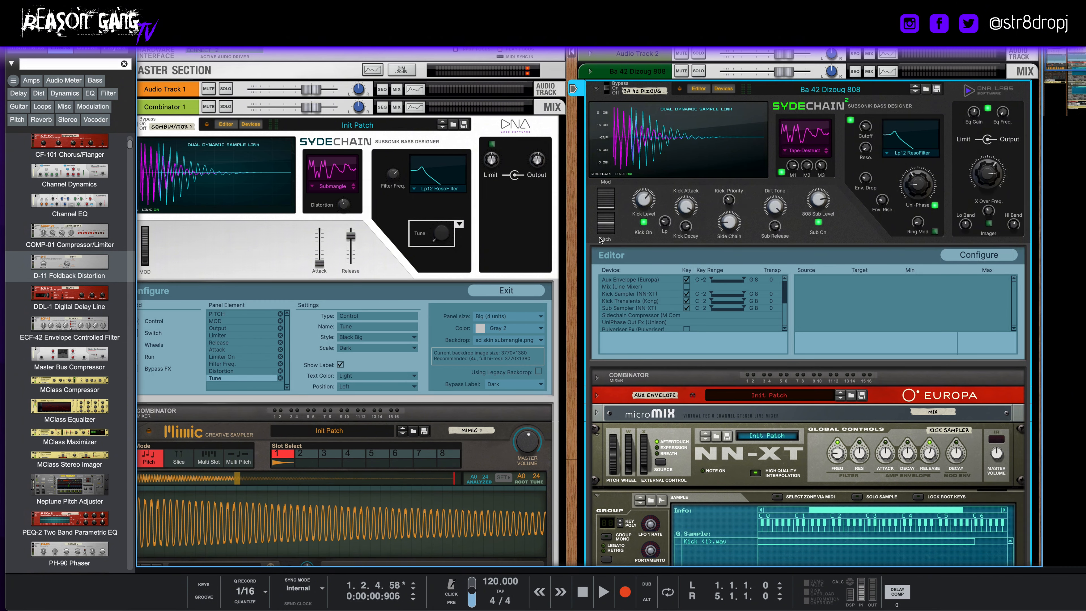
{"action": "scroll", "coordinate": [599, 240], "scroll_direction": "left", "scroll_amount": 3}
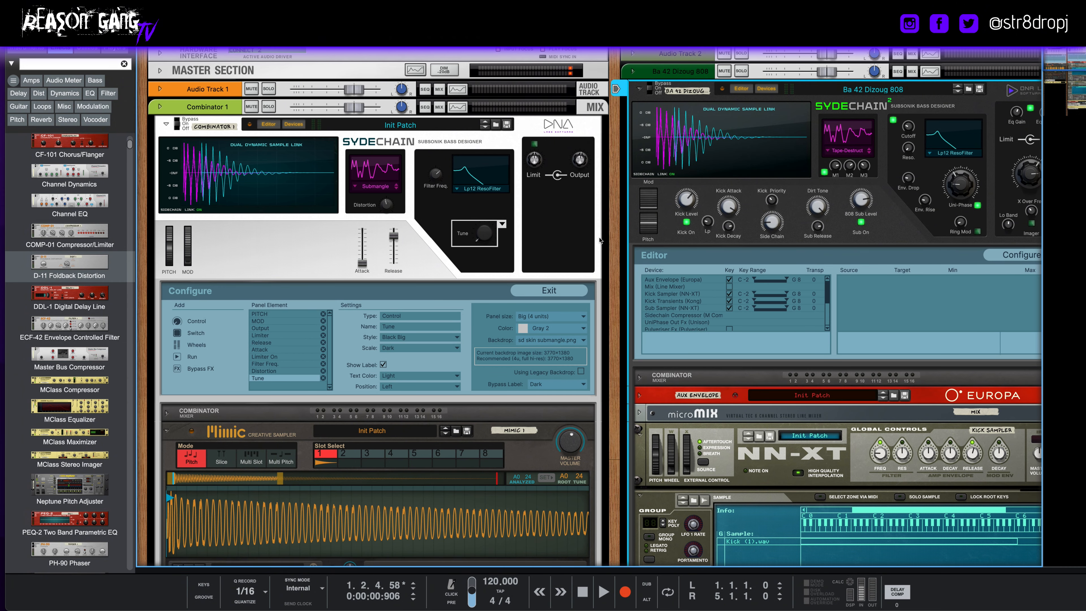